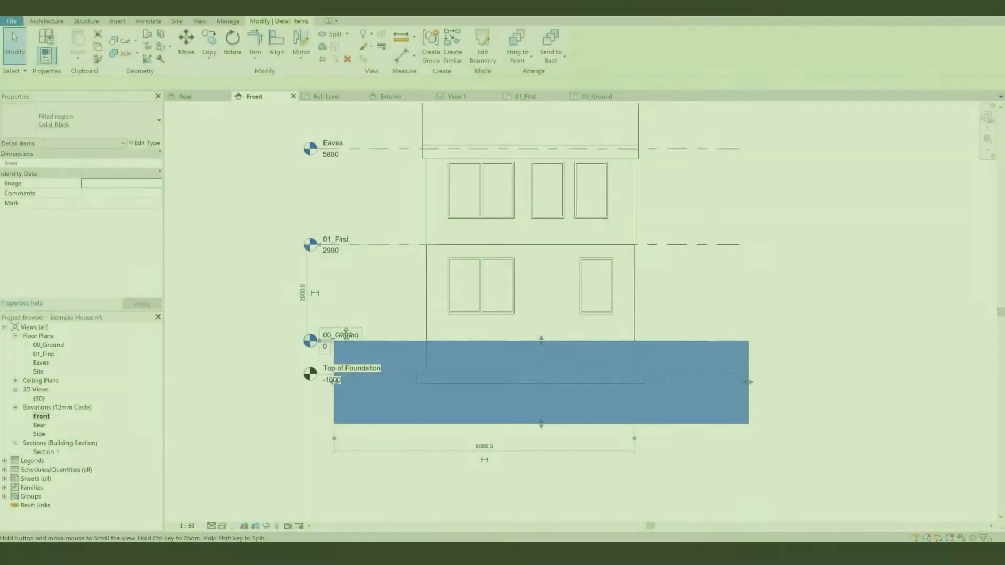
- Duplicate the type of the filled region below ground level as Solid Grey
{"action": "left_click", "coordinate": [372, 425]}
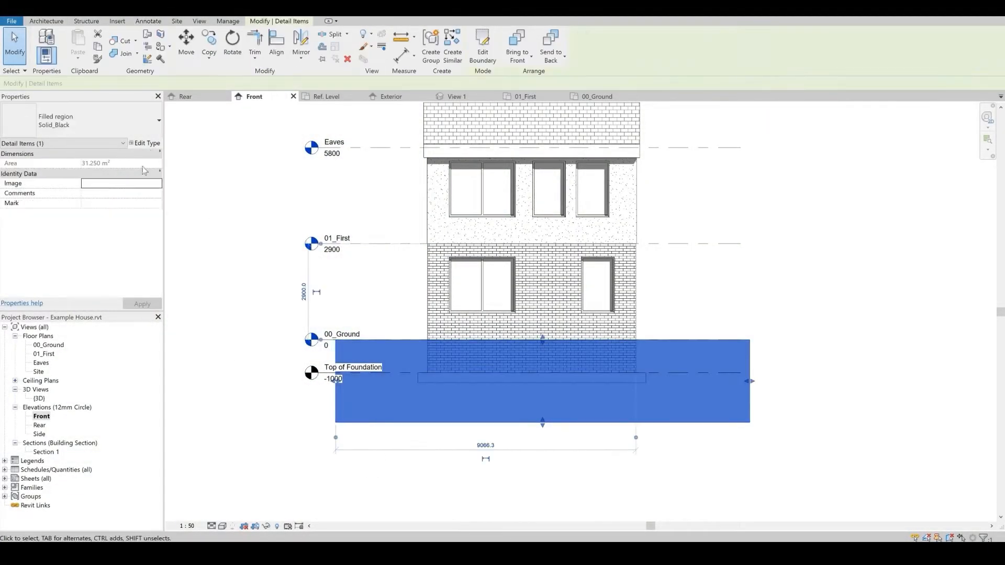
{"action": "left_click", "coordinate": [146, 143]}
{"action": "left_click", "coordinate": [669, 166]}
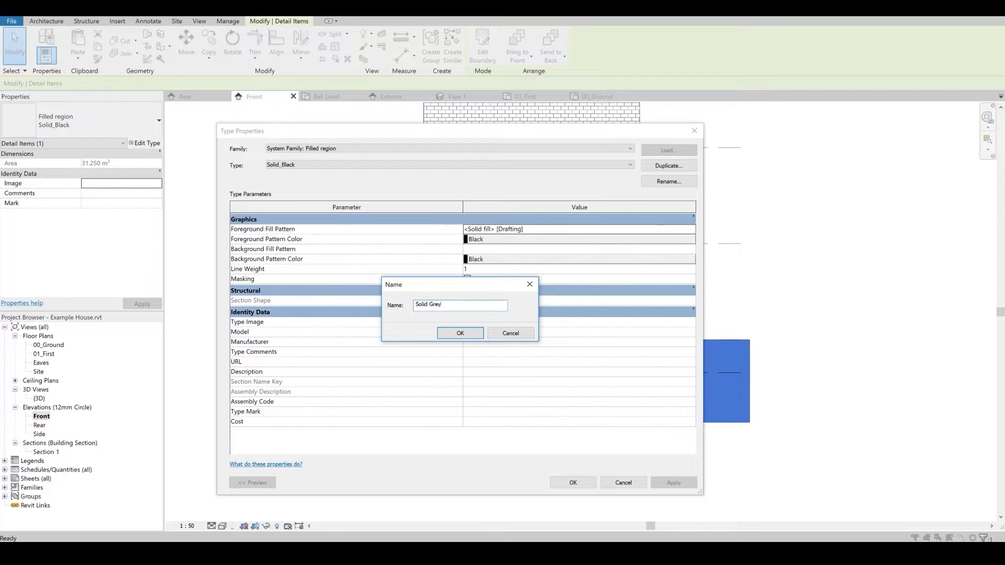
{"action": "type", "text": "Solid Grey"}
{"action": "key", "text": "Return"}
- Set the Solid Grey type's foreground and background pattern colours to RGB 192-192-192 and apply it to the ground region
{"action": "left_click", "coordinate": [507, 239]}
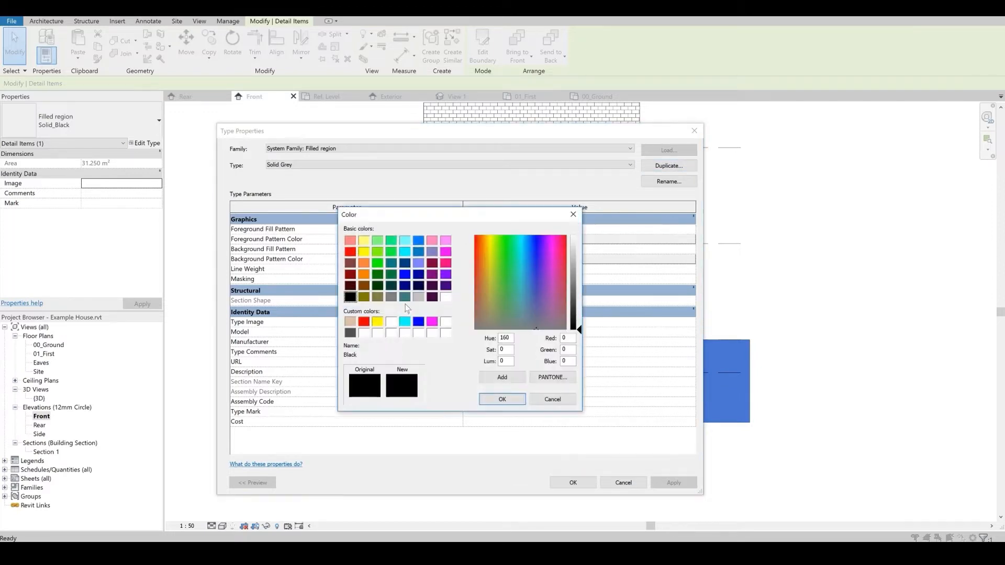
{"action": "left_click", "coordinate": [501, 399]}
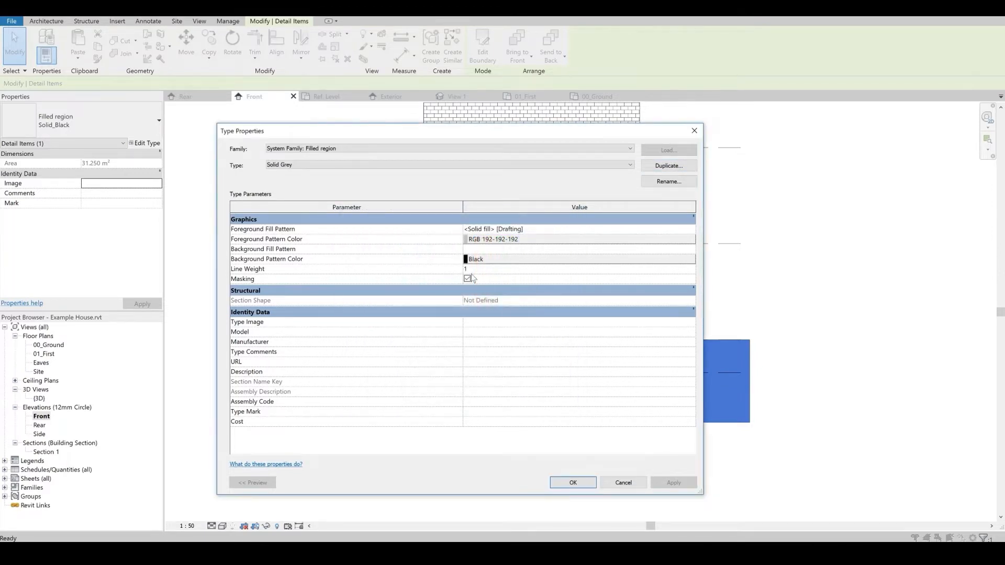
{"action": "left_click", "coordinate": [480, 261]}
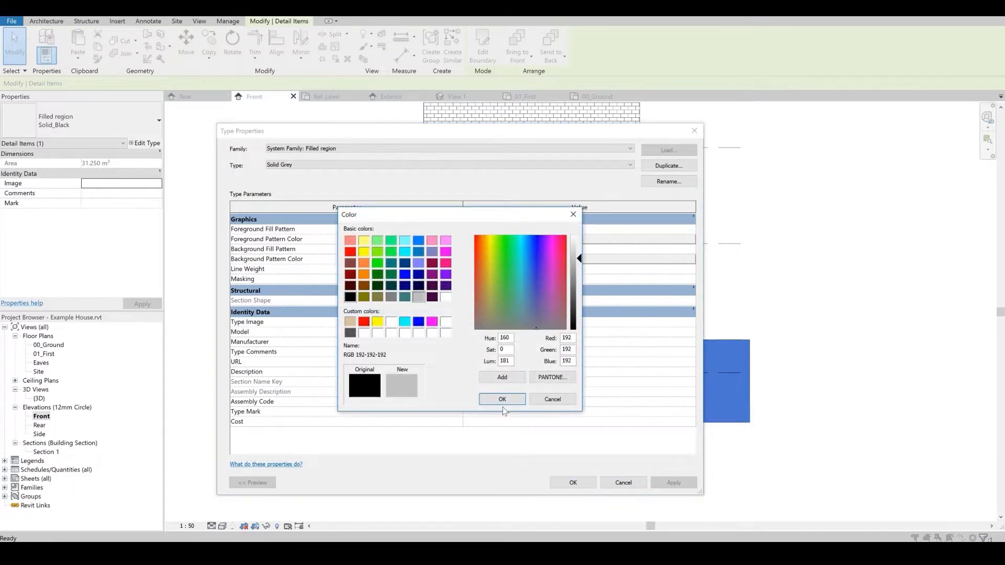
{"action": "left_click", "coordinate": [502, 400]}
{"action": "left_click", "coordinate": [573, 483]}
- Crop the Front elevation and tighten the crop region's lower and side edges to trim the grey ground fill
{"action": "left_click", "coordinate": [276, 514]}
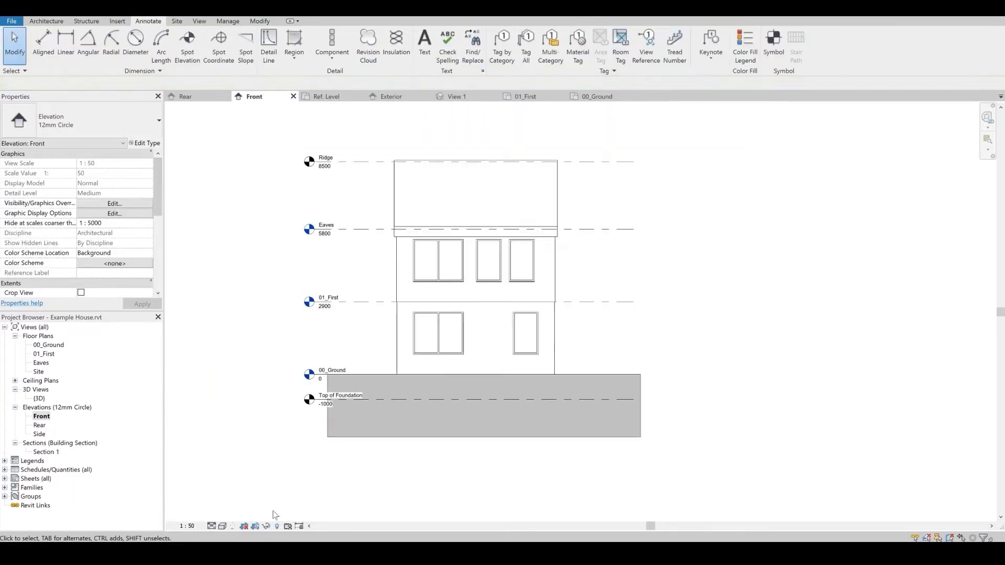
{"action": "left_click", "coordinate": [291, 464]}
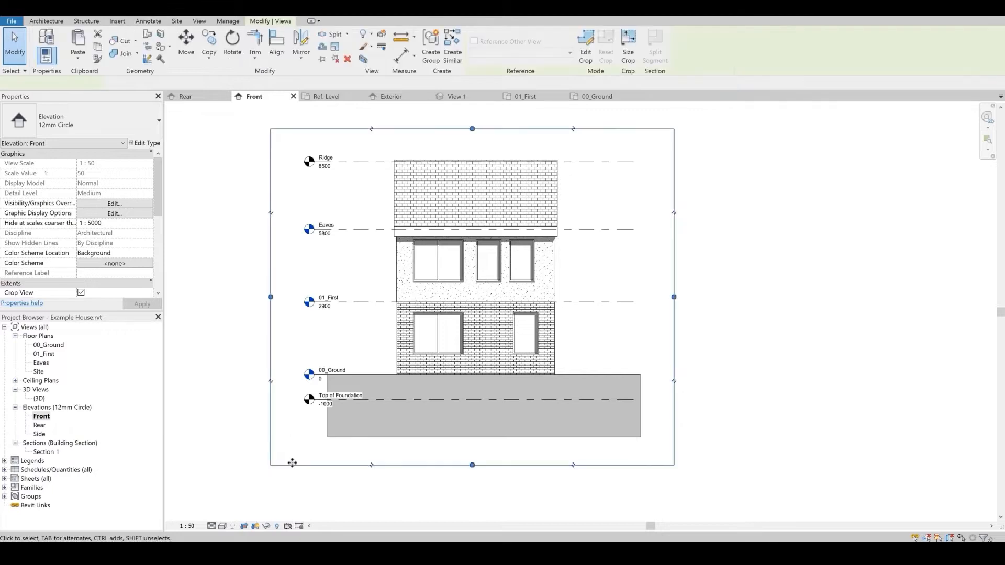
{"action": "left_click_drag", "start_coordinate": [472, 465], "coordinate": [472, 428]}
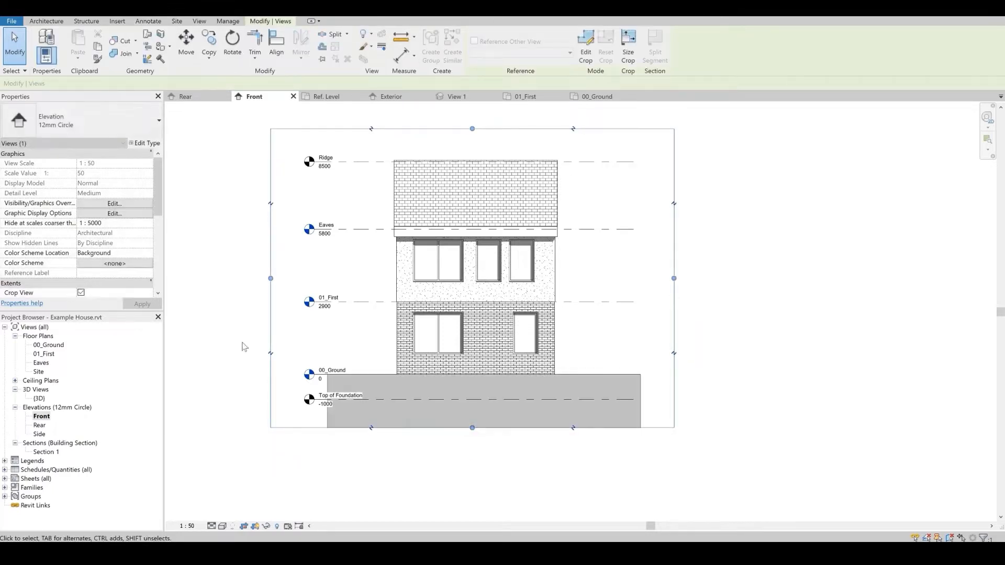
{"action": "left_click_drag", "start_coordinate": [334, 273], "coordinate": [334, 278]}
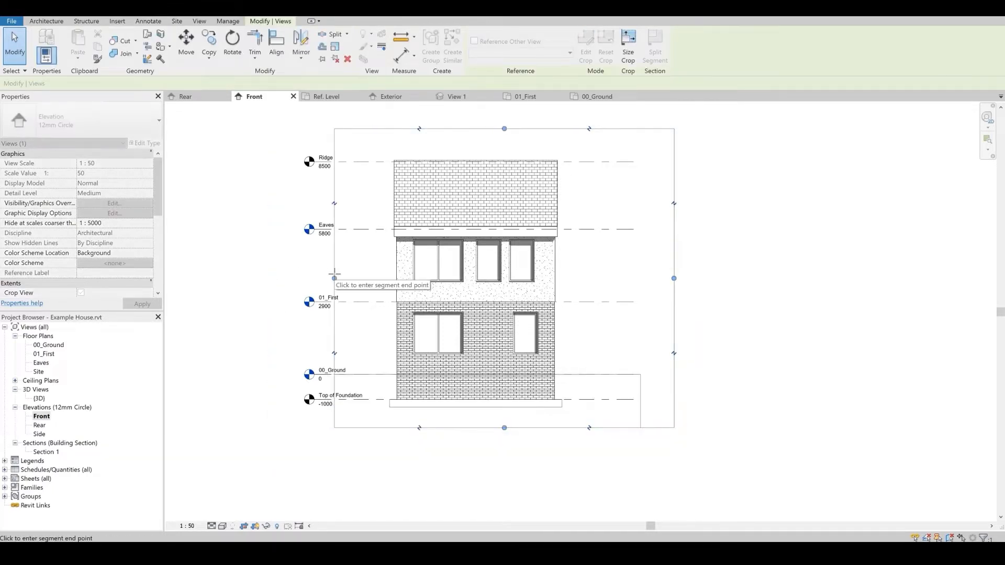
{"action": "left_click_drag", "start_coordinate": [674, 278], "coordinate": [618, 279]}
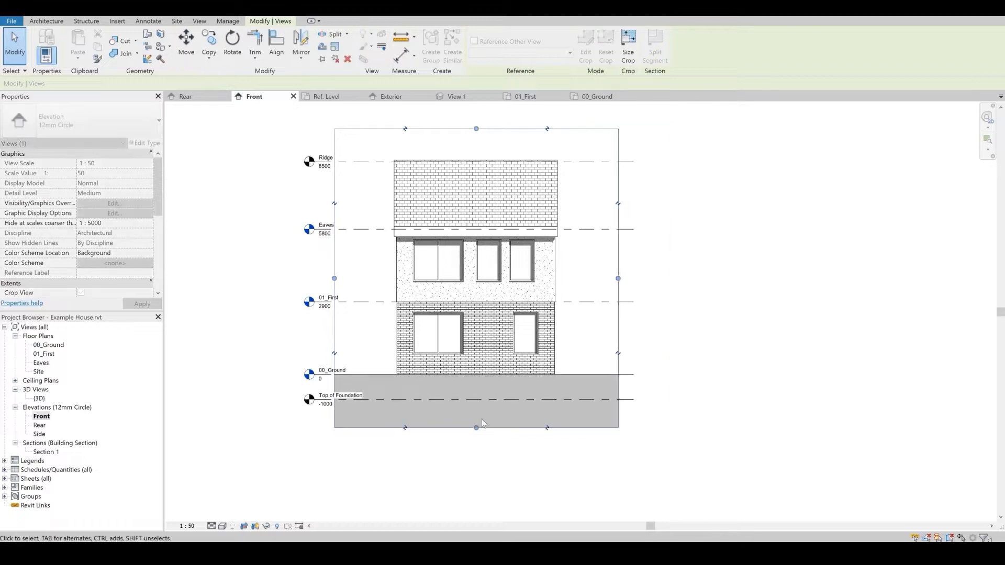
{"action": "left_click_drag", "start_coordinate": [479, 428], "coordinate": [478, 412]}
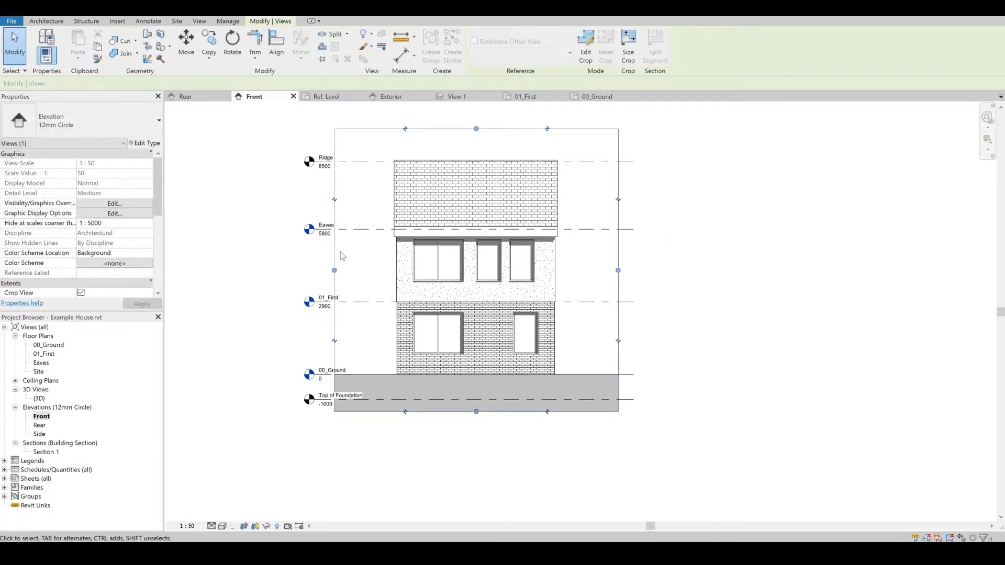
{"action": "left_click_drag", "start_coordinate": [334, 270], "coordinate": [346, 272]}
{"action": "left_click", "coordinate": [262, 355]}
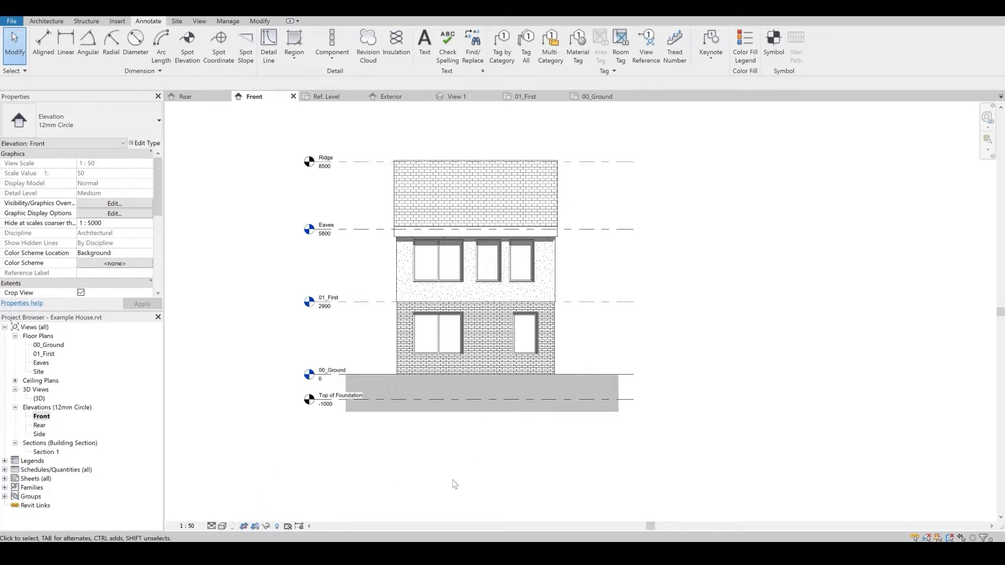
{"action": "scroll", "coordinate": [396, 309], "scroll_direction": "up", "scroll_amount": 4}
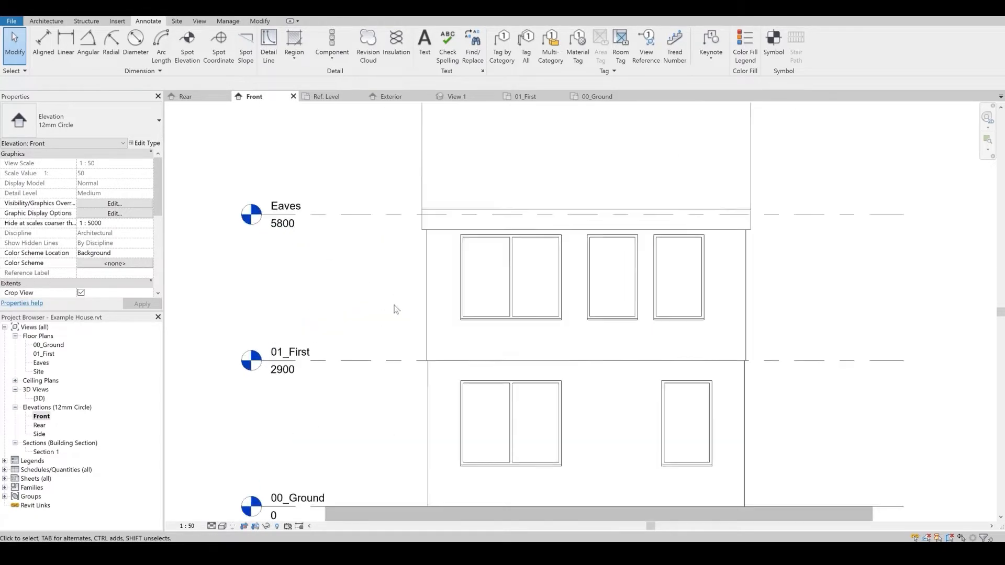
{"action": "scroll", "coordinate": [412, 392], "scroll_direction": "down", "scroll_amount": 3}
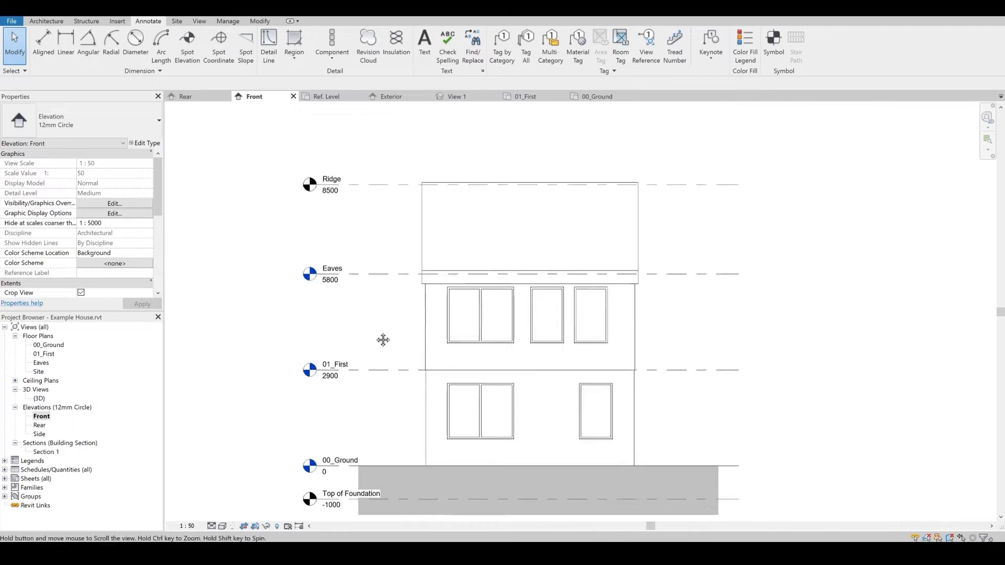
{"action": "mouse_move", "coordinate": [384, 339]}
{"action": "middle_mouse_down"}
{"action": "mouse_move", "coordinate": [404, 337]}
{"action": "mouse_move", "coordinate": [403, 310]}
{"action": "middle_mouse_up"}
{"action": "scroll", "coordinate": [391, 338], "scroll_direction": "down", "scroll_amount": 1}
{"action": "scroll", "coordinate": [404, 331], "scroll_direction": "up", "scroll_amount": 1}
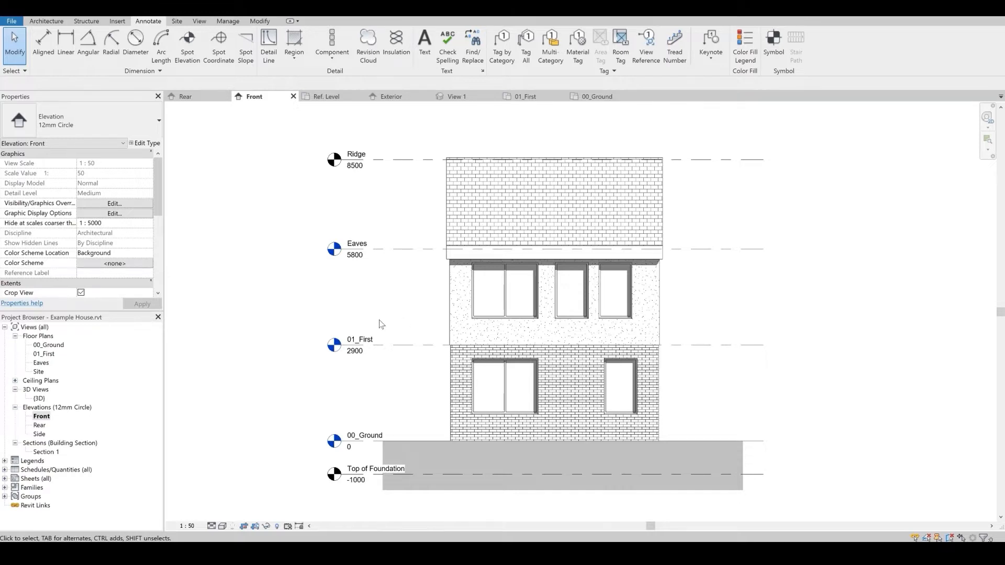
{"action": "mouse_move", "coordinate": [383, 316]}
{"action": "middle_mouse_down"}
{"action": "mouse_move", "coordinate": [372, 314]}
{"action": "mouse_move", "coordinate": [388, 298]}
{"action": "mouse_move", "coordinate": [368, 316]}
{"action": "mouse_move", "coordinate": [333, 308]}
{"action": "middle_mouse_up"}
{"action": "scroll", "coordinate": [378, 314], "scroll_direction": "down", "scroll_amount": 1}
{"action": "scroll", "coordinate": [378, 313], "scroll_direction": "up", "scroll_amount": 1}
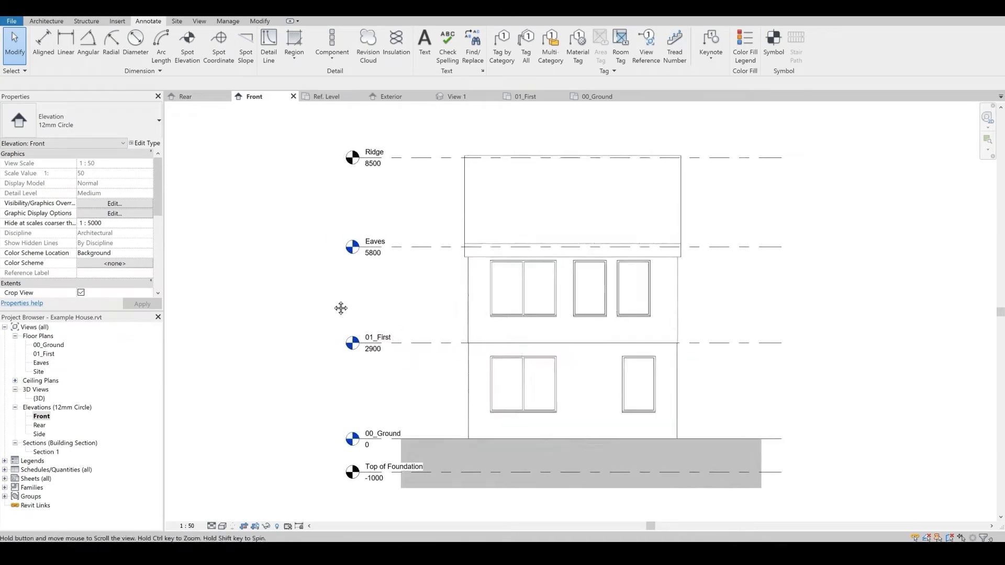
{"action": "middle_click_drag", "start_coordinate": [378, 373], "coordinate": [375, 374]}
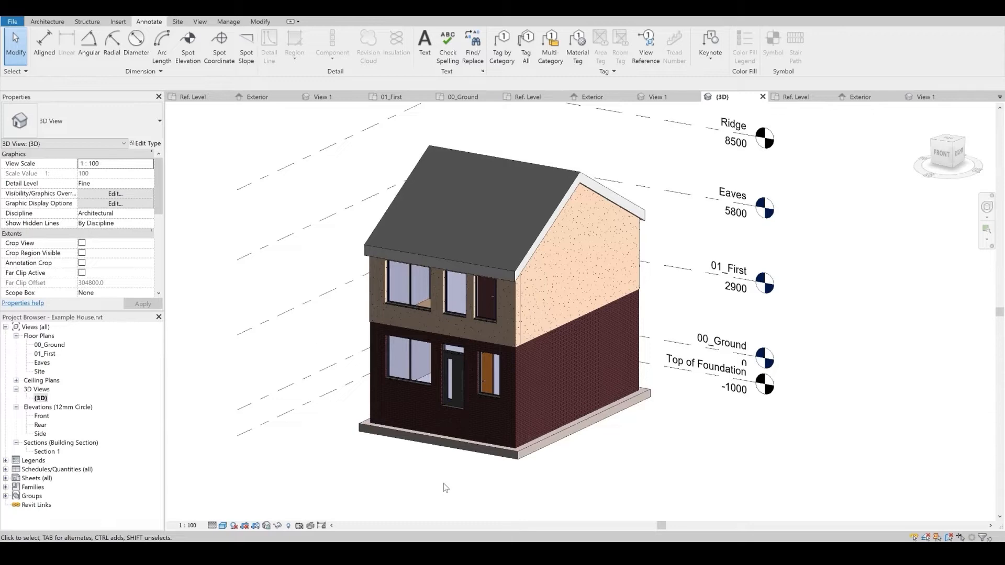
- Examine the front and rear facades of the house in the 3D view, including the front door and windows
{"action": "mouse_move", "coordinate": [445, 487]}
{"action": "middle_mouse_down", "text": "shift"}
{"action": "mouse_move", "coordinate": [457, 471]}
{"action": "mouse_move", "coordinate": [456, 437]}
{"action": "mouse_move", "coordinate": [453, 482]}
{"action": "middle_mouse_up", "text": "shift"}
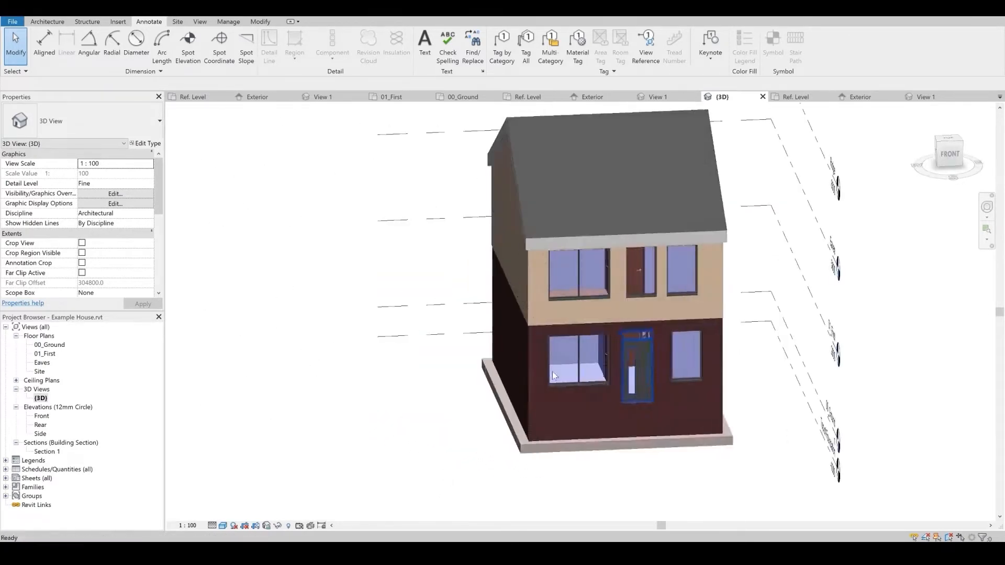
{"action": "middle_click_drag", "start_coordinate": [552, 371], "coordinate": [666, 396], "text": "shift"}
{"action": "scroll", "coordinate": [637, 377], "scroll_direction": "up", "scroll_amount": 2}
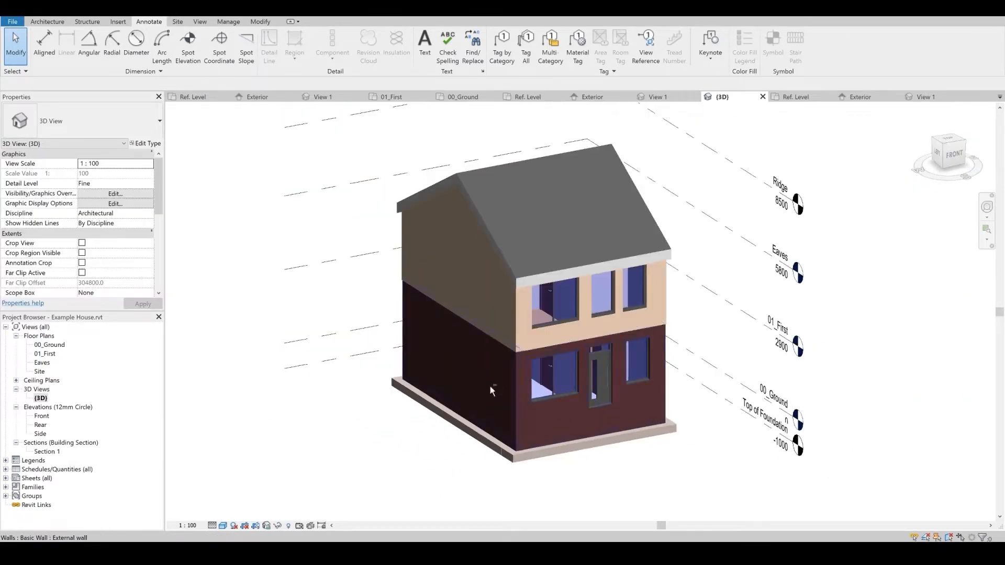
{"action": "mouse_move", "coordinate": [489, 385]}
{"action": "middle_mouse_down", "text": "shift"}
{"action": "mouse_move", "coordinate": [555, 325]}
{"action": "mouse_move", "coordinate": [484, 325]}
{"action": "middle_mouse_up", "text": "shift"}
{"action": "scroll", "coordinate": [555, 325], "scroll_direction": "up", "scroll_amount": 3}
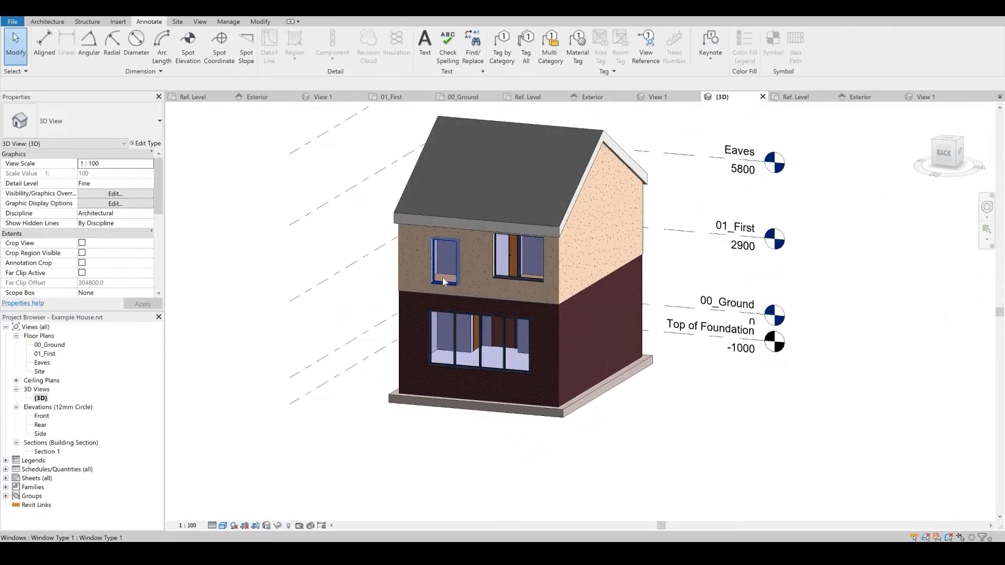
{"action": "scroll", "coordinate": [445, 280], "scroll_direction": "up", "scroll_amount": 1}
{"action": "middle_click_drag", "start_coordinate": [449, 281], "coordinate": [479, 282], "text": "shift"}
{"action": "scroll", "coordinate": [479, 282], "scroll_direction": "down", "scroll_amount": 1}
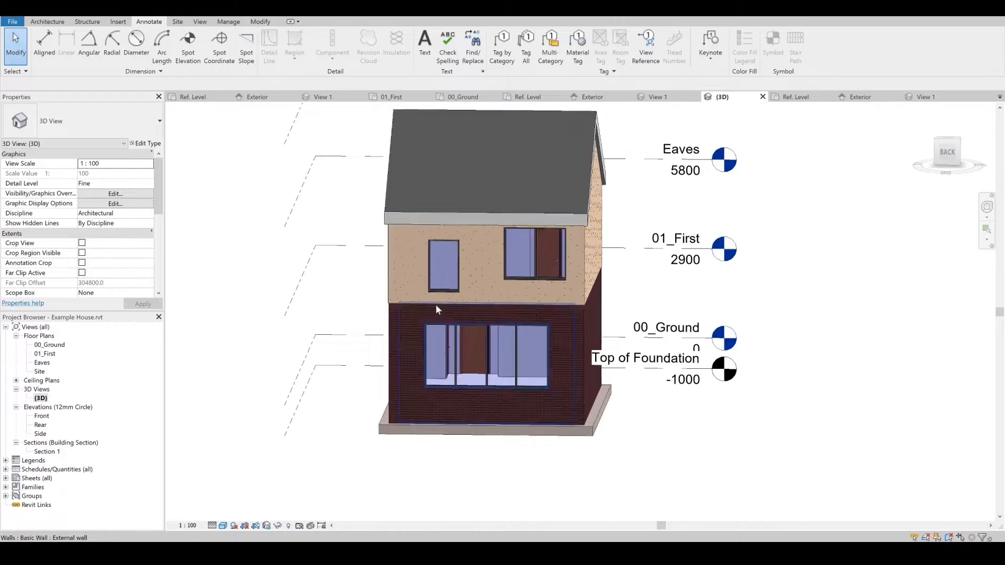
{"action": "scroll", "coordinate": [436, 309], "scroll_direction": "up", "scroll_amount": 2}
{"action": "scroll", "coordinate": [298, 328], "scroll_direction": "down", "scroll_amount": 1}
{"action": "scroll", "coordinate": [303, 316], "scroll_direction": "up", "scroll_amount": 1}
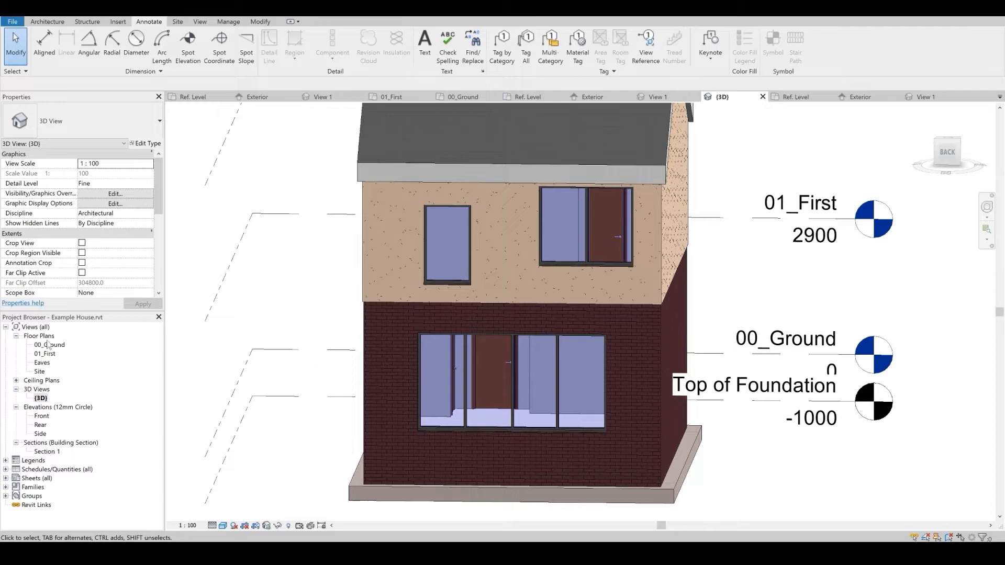
- Open the 00_Ground floor plan and check the entrance door in the front wall
{"action": "double_click", "coordinate": [49, 344]}
{"action": "scroll", "coordinate": [427, 405], "scroll_direction": "down", "scroll_amount": 5}
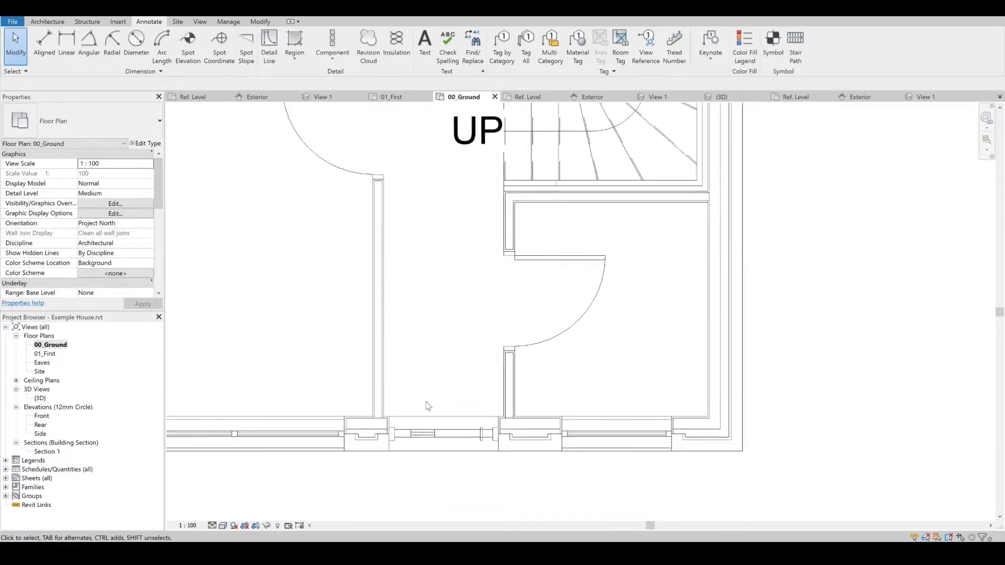
{"action": "scroll", "coordinate": [425, 382], "scroll_direction": "up", "scroll_amount": 1}
- In the Front elevation, align the left edge of the middle first-floor window with the left edge of the front door
{"action": "double_click", "coordinate": [41, 418]}
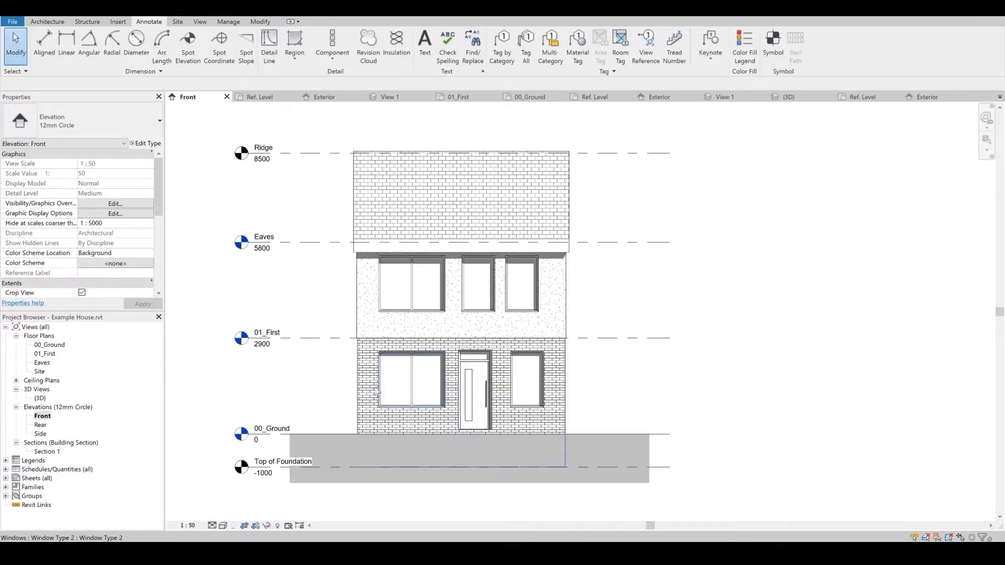
{"action": "scroll", "coordinate": [470, 316], "scroll_direction": "up", "scroll_amount": 4}
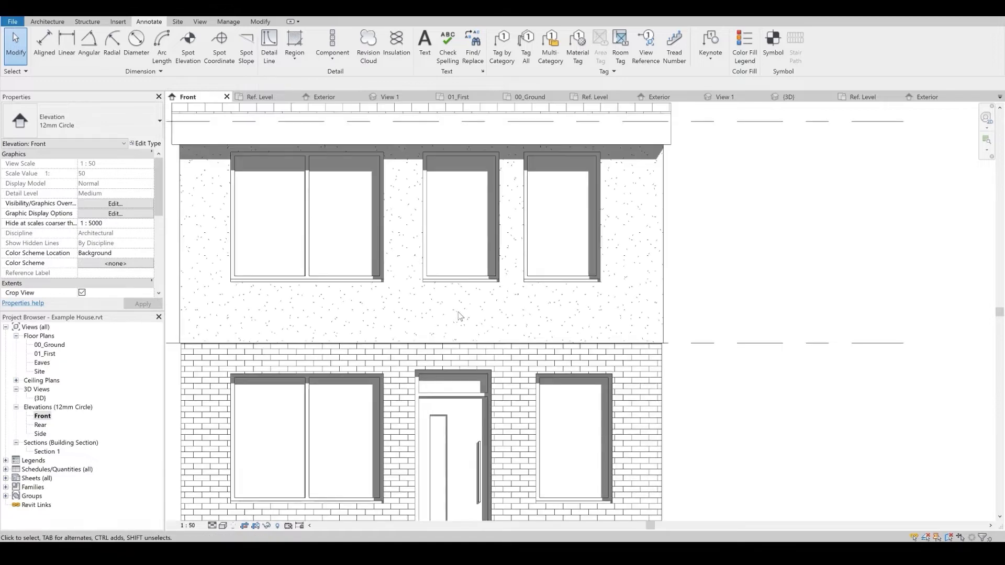
{"action": "scroll", "coordinate": [459, 323], "scroll_direction": "down", "scroll_amount": 2}
{"action": "scroll", "coordinate": [459, 325], "scroll_direction": "down", "scroll_amount": 2}
{"action": "scroll", "coordinate": [449, 352], "scroll_direction": "up", "scroll_amount": 1}
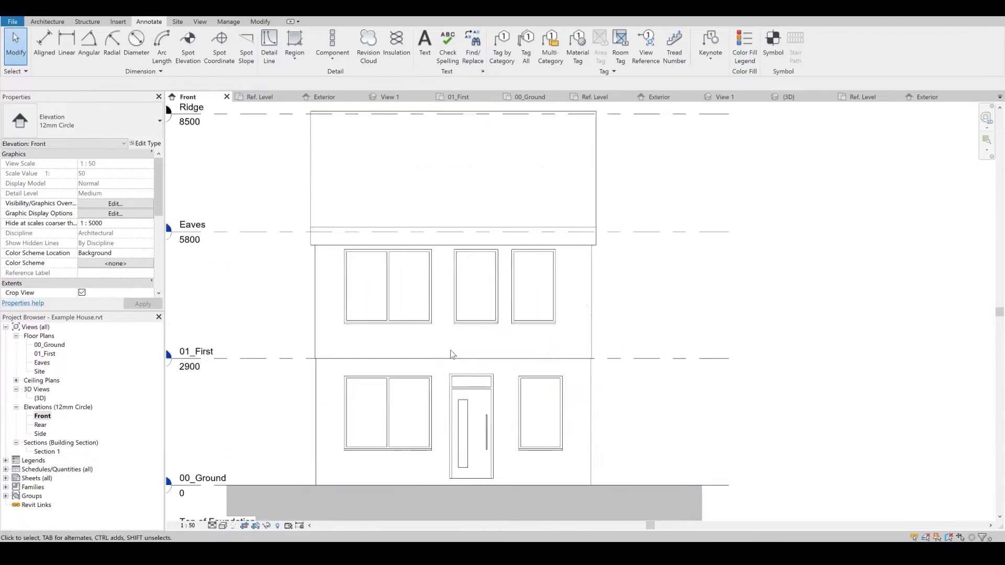
{"action": "key", "text": "l"}
{"action": "scroll", "coordinate": [451, 354], "scroll_direction": "up", "scroll_amount": 4}
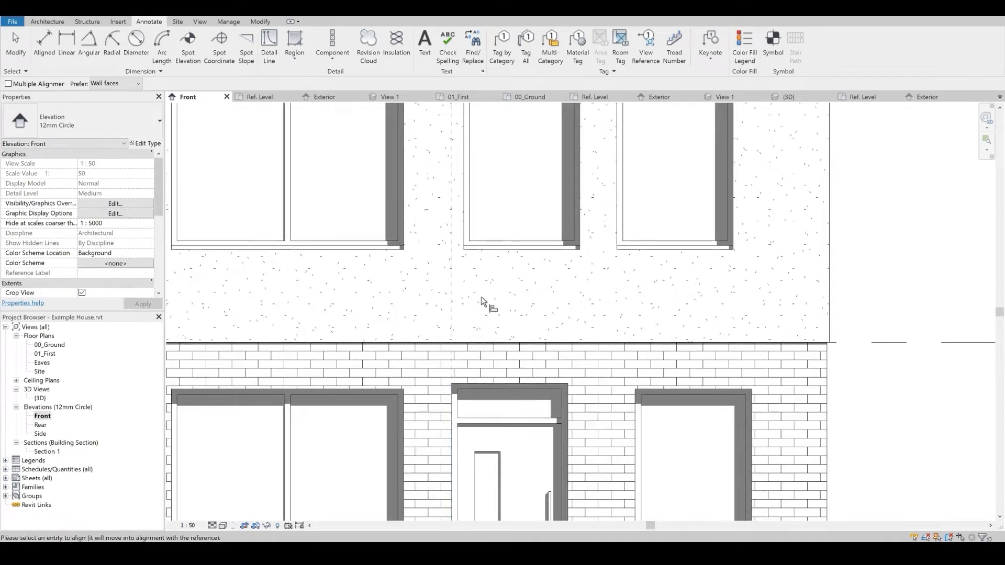
{"action": "scroll", "coordinate": [462, 230], "scroll_direction": "up", "scroll_amount": 2}
{"action": "left_click", "coordinate": [466, 247]}
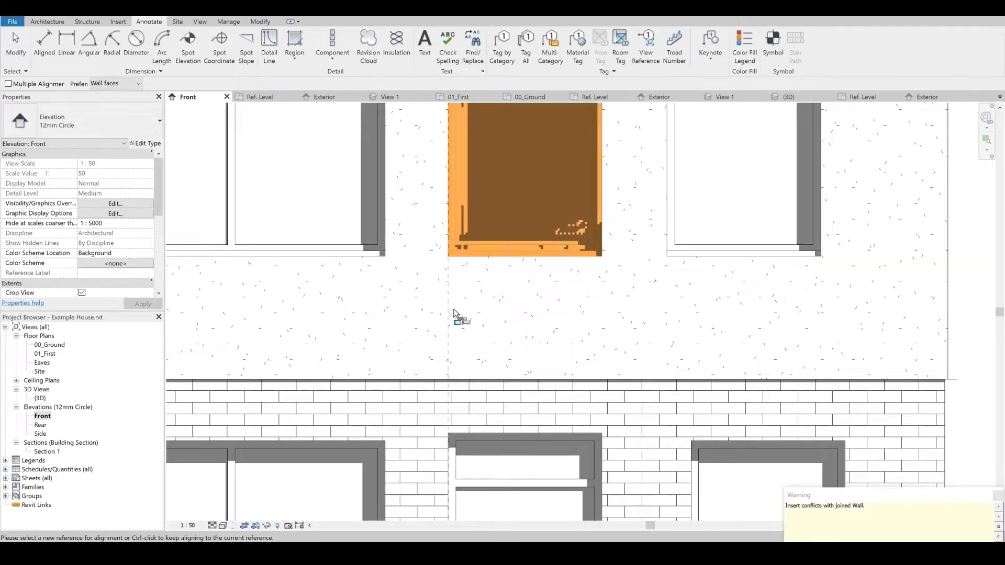
{"action": "scroll", "coordinate": [457, 304], "scroll_direction": "down", "scroll_amount": 3}
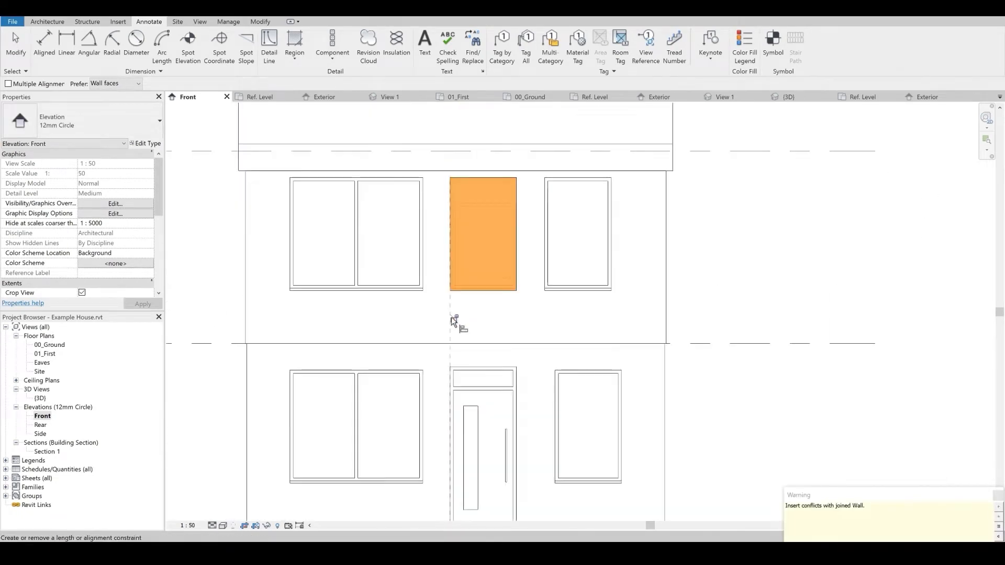
{"action": "left_click", "coordinate": [998, 497]}
{"action": "middle_click_drag", "start_coordinate": [233, 264], "coordinate": [244, 261]}
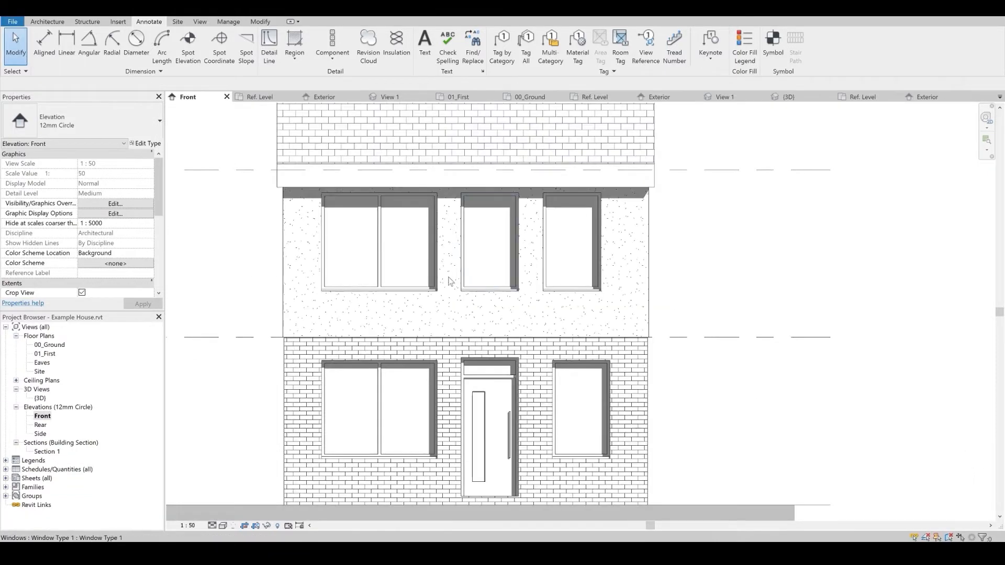
- In the 01_First floor plan, move the internal wall ending beside the middle front window 100 mm to the left
{"action": "double_click", "coordinate": [48, 354]}
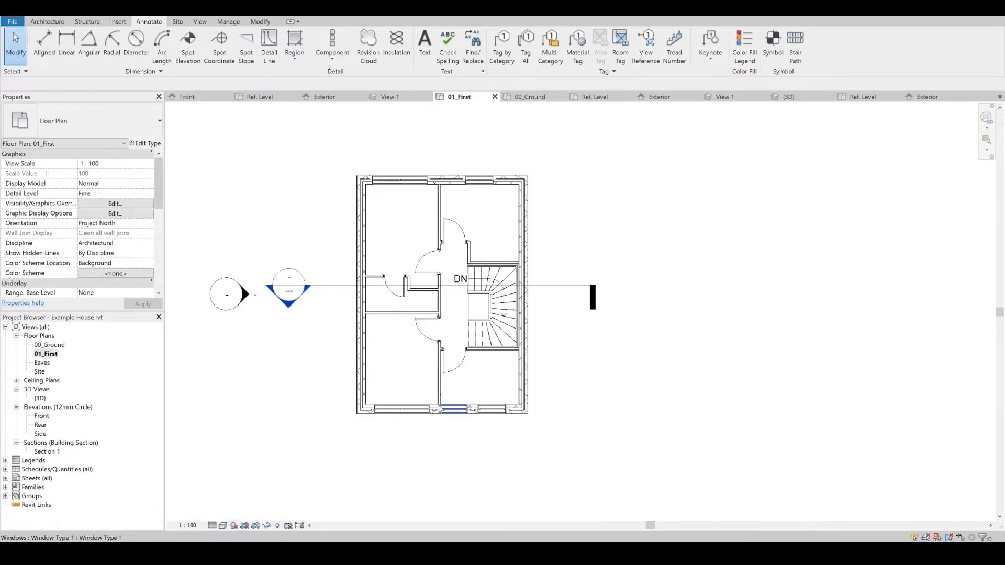
{"action": "scroll", "coordinate": [441, 410], "scroll_direction": "up", "scroll_amount": 6}
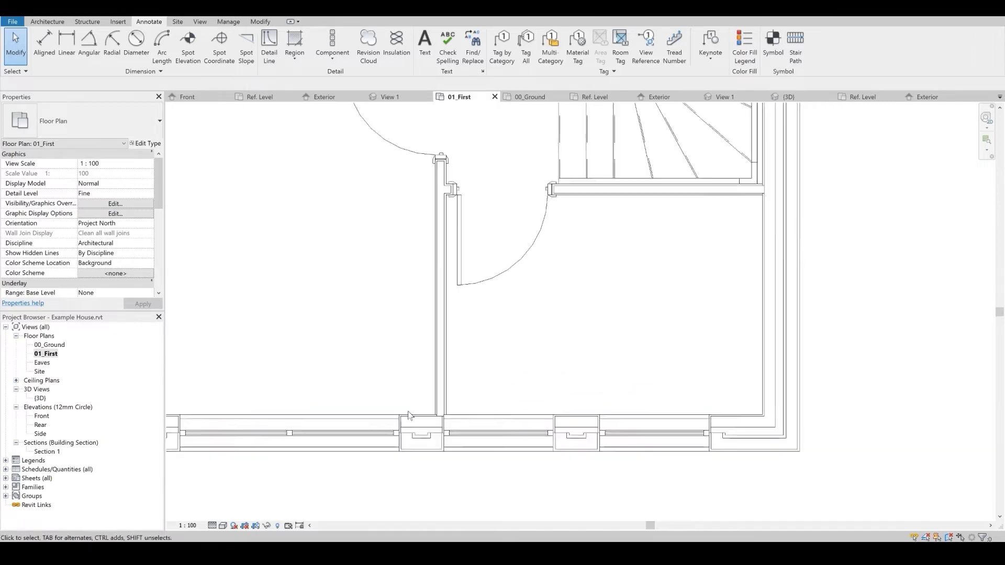
{"action": "scroll", "coordinate": [410, 415], "scroll_direction": "down", "scroll_amount": 4}
{"action": "scroll", "coordinate": [390, 429], "scroll_direction": "up", "scroll_amount": 2}
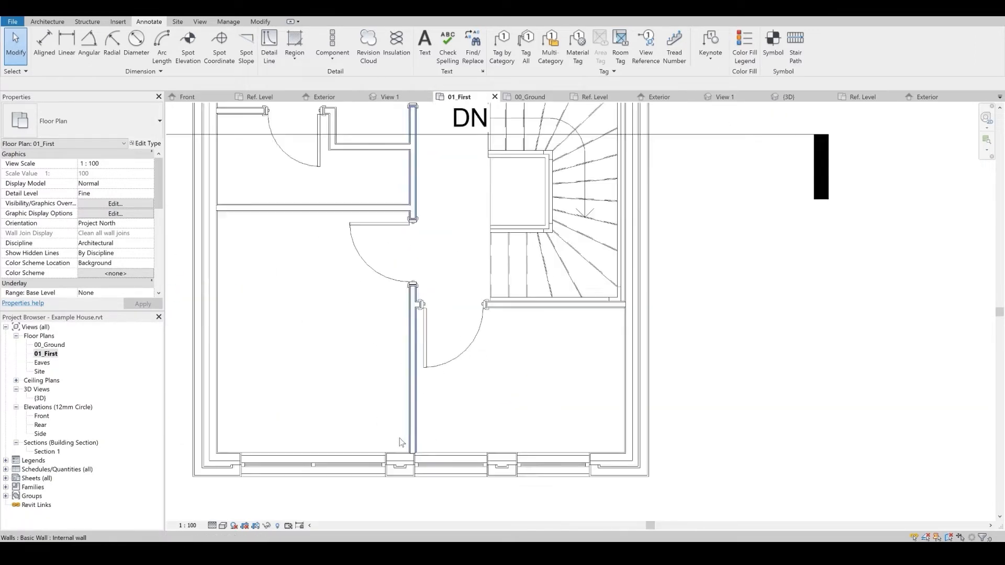
{"action": "scroll", "coordinate": [403, 443], "scroll_direction": "up", "scroll_amount": 3}
{"action": "left_click", "coordinate": [422, 441]}
{"action": "scroll", "coordinate": [413, 435], "scroll_direction": "down", "scroll_amount": 5}
{"action": "scroll", "coordinate": [367, 414], "scroll_direction": "up", "scroll_amount": 4}
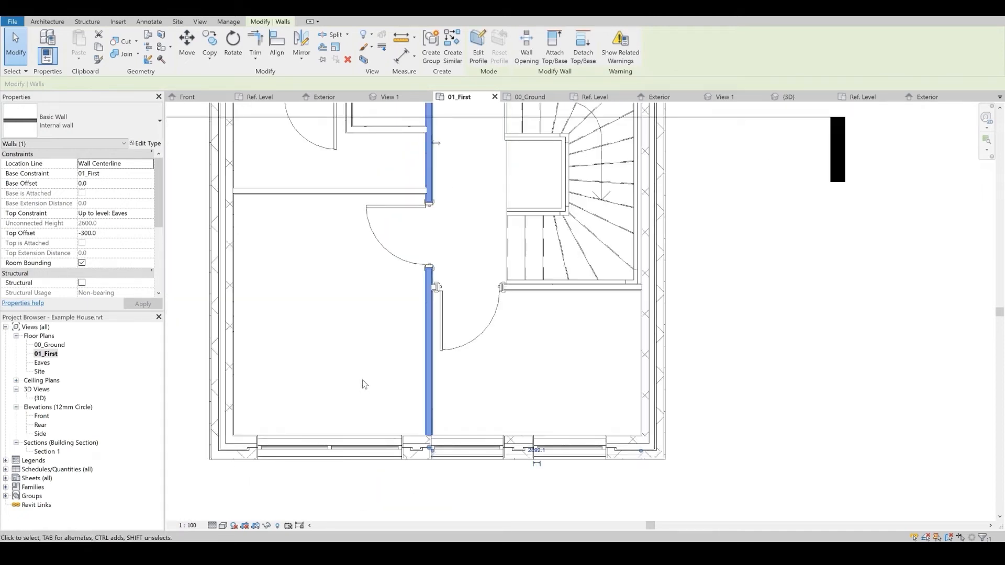
{"action": "key", "text": "m"}
{"action": "key", "text": "v"}
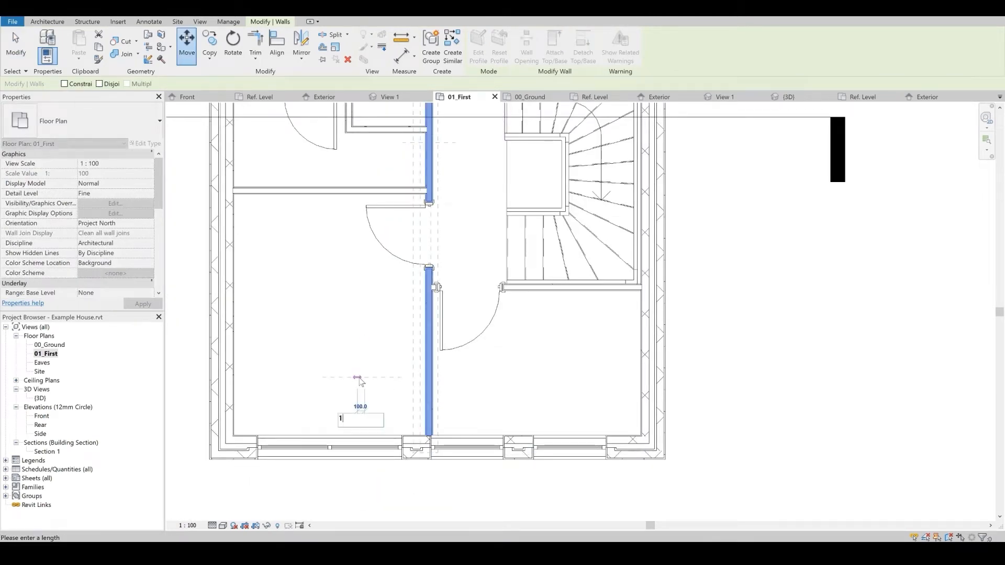
{"action": "key", "text": "Return"}
{"action": "left_click", "coordinate": [352, 355]}
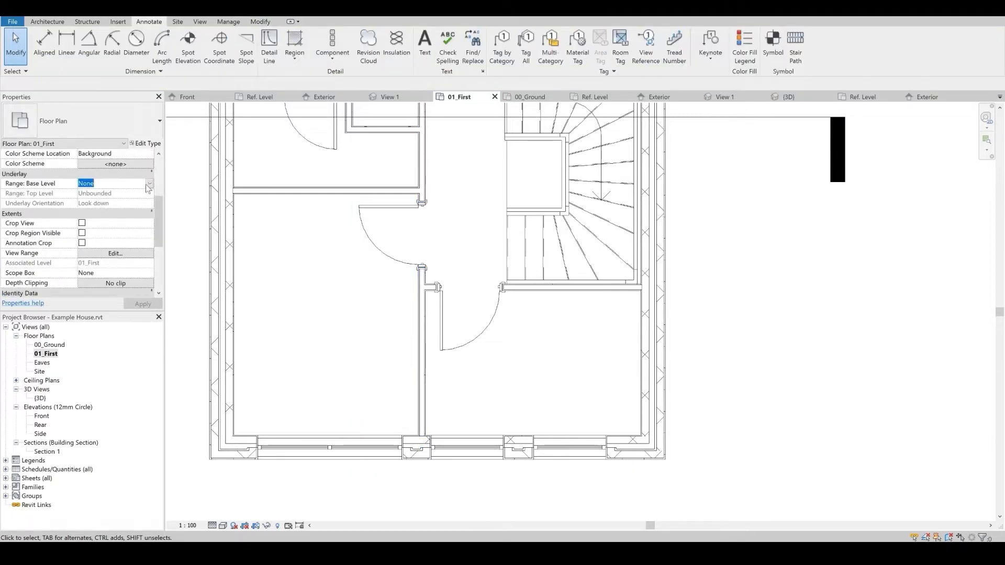
- Set the underlay base level to 00_Ground and align the first-floor internal wall with the ground-floor wall beneath it
{"action": "left_click", "coordinate": [93, 202]}
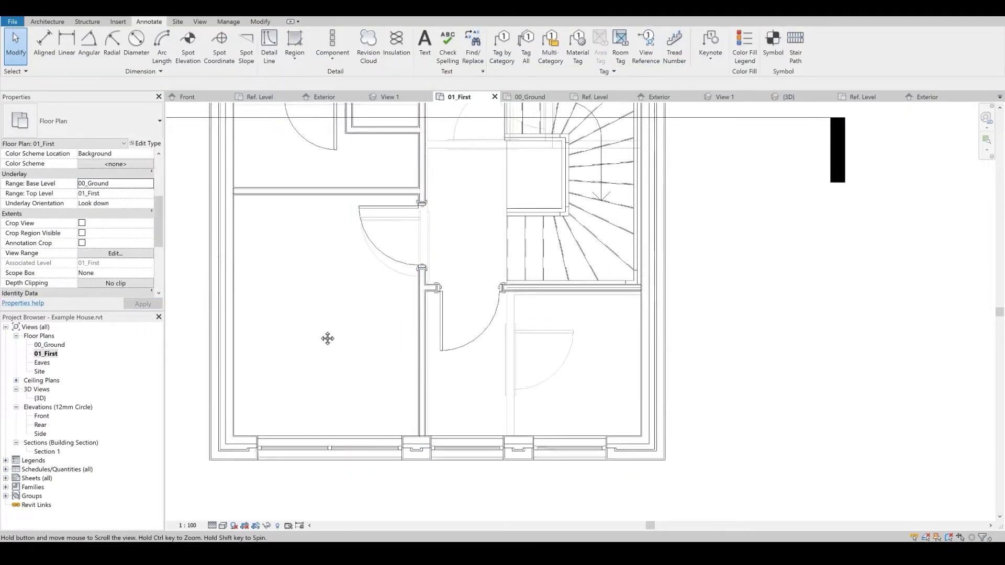
{"action": "scroll", "coordinate": [403, 450], "scroll_direction": "up", "scroll_amount": 5}
{"action": "key", "text": "a"}
{"action": "key", "text": "l"}
{"action": "scroll", "coordinate": [388, 433], "scroll_direction": "up", "scroll_amount": 2}
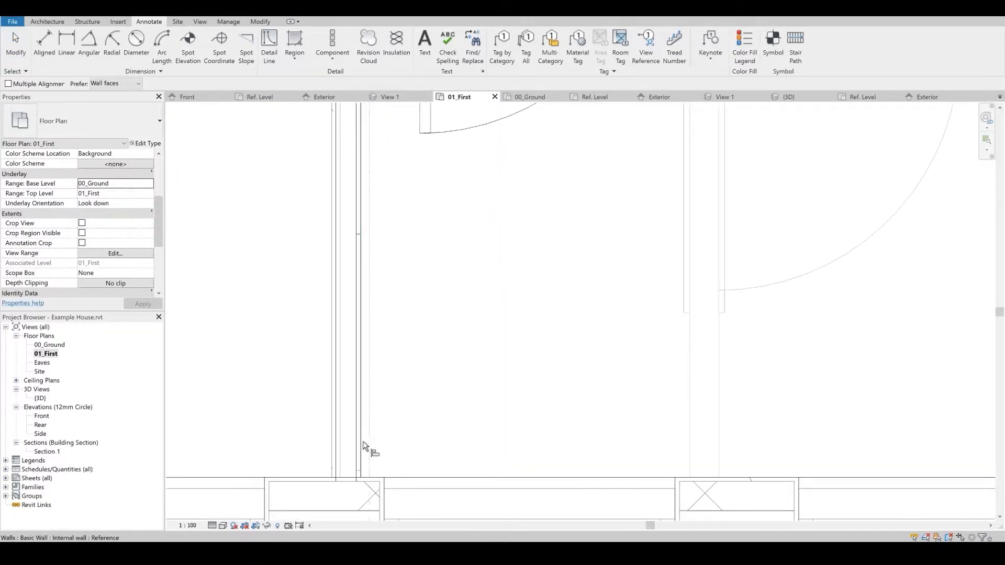
{"action": "scroll", "coordinate": [385, 445], "scroll_direction": "down", "scroll_amount": 5}
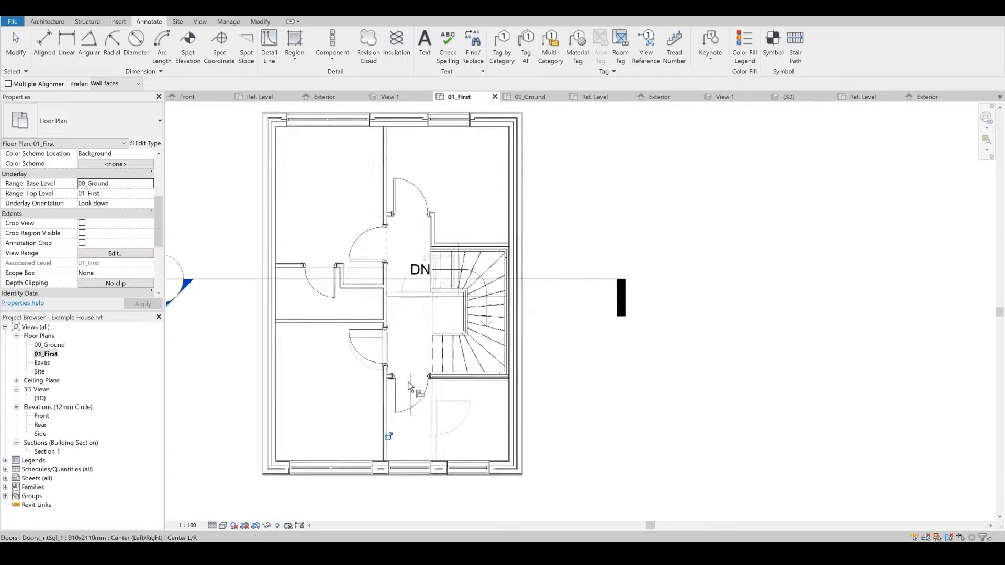
{"action": "scroll", "coordinate": [412, 414], "scroll_direction": "up", "scroll_amount": 1}
{"action": "middle_click_drag", "start_coordinate": [308, 304], "coordinate": [303, 296]}
{"action": "scroll", "coordinate": [108, 231], "scroll_direction": "down", "scroll_amount": 3}
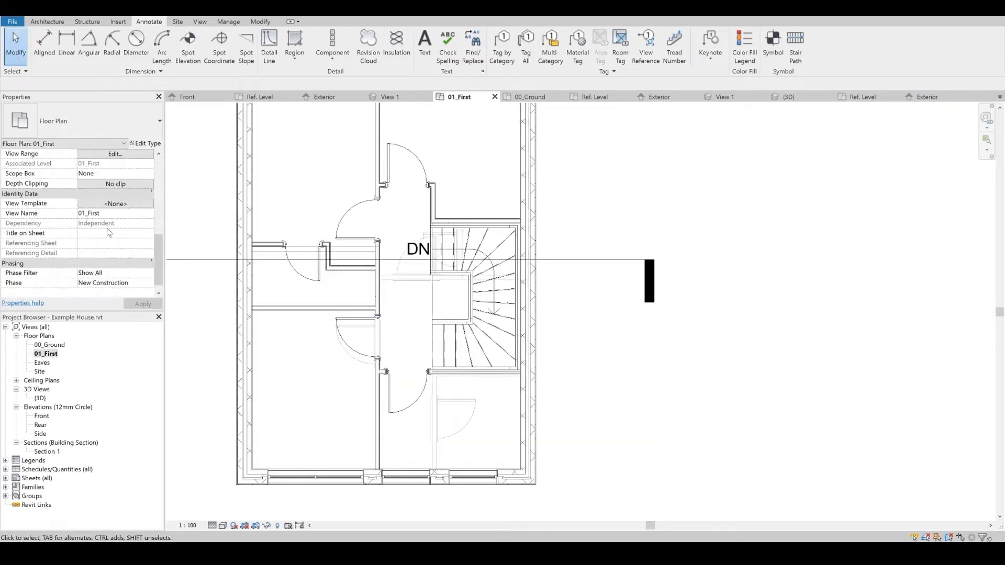
{"action": "left_click", "coordinate": [116, 204]}
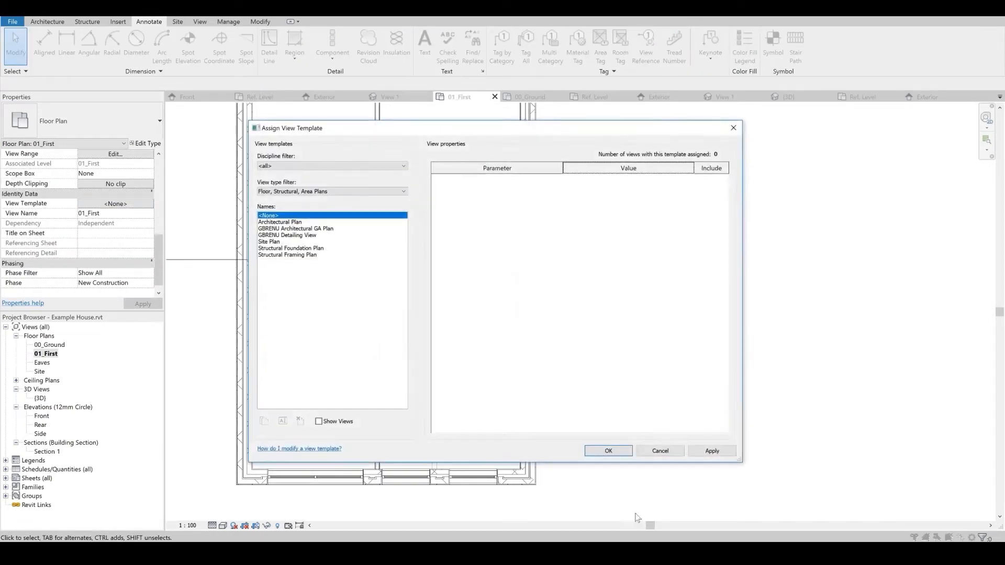
{"action": "left_click", "coordinate": [660, 452]}
- Set the 01_First floor plan's underlay base level to None
{"action": "scroll", "coordinate": [109, 187], "scroll_direction": "up", "scroll_amount": 2}
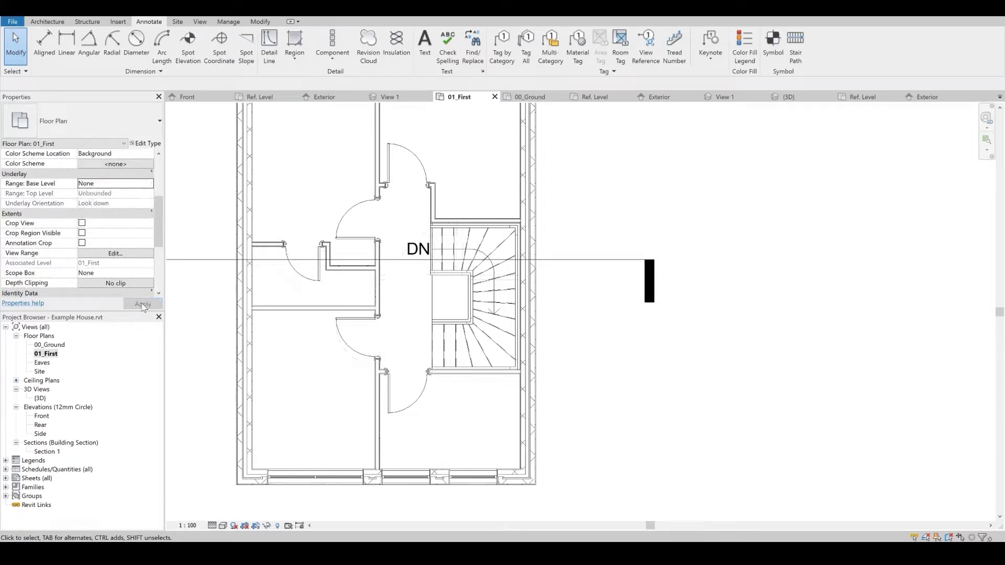
{"action": "scroll", "coordinate": [325, 388], "scroll_direction": "down", "scroll_amount": 4}
{"action": "scroll", "coordinate": [317, 272], "scroll_direction": "up", "scroll_amount": 3}
{"action": "middle_click_drag", "start_coordinate": [315, 272], "coordinate": [318, 236]}
- Open the Front elevation and check the alignment of its windows and front door
{"action": "double_click", "coordinate": [42, 416]}
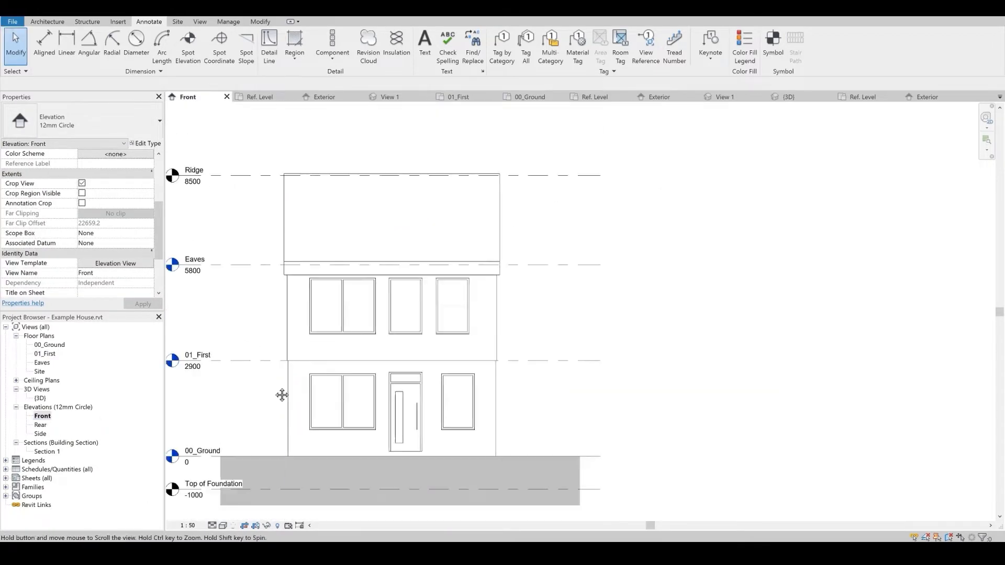
{"action": "middle_click_drag", "start_coordinate": [385, 389], "coordinate": [395, 387]}
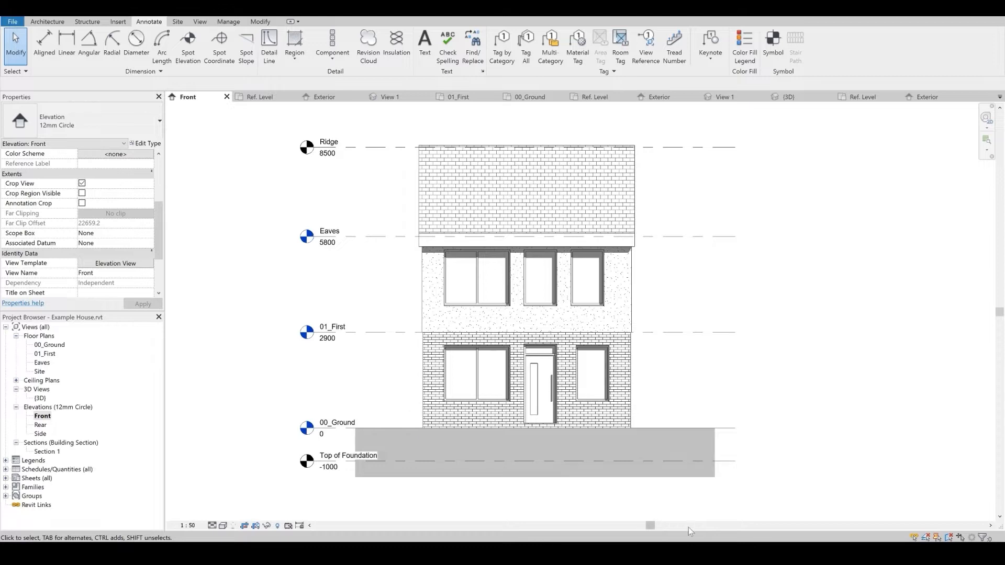
{"action": "scroll", "coordinate": [662, 419], "scroll_direction": "up", "scroll_amount": 2}
{"action": "scroll", "coordinate": [608, 368], "scroll_direction": "down", "scroll_amount": 1}
{"action": "middle_click_drag", "start_coordinate": [608, 368], "coordinate": [589, 378]}
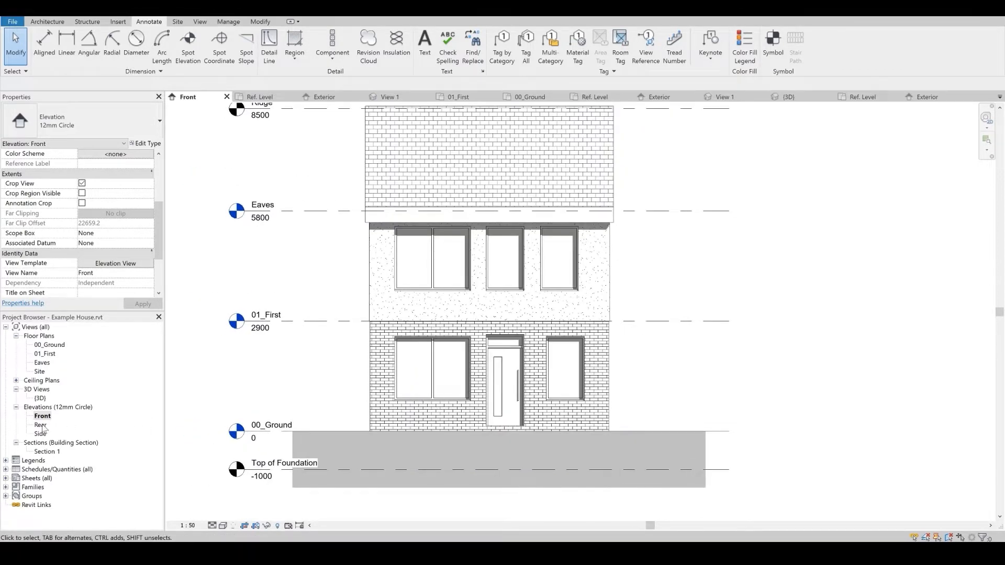
- In the Rear elevation, align the right edge of the first-floor double window with the right edge of the four-panel ground-floor opening
{"action": "double_click", "coordinate": [41, 425]}
{"action": "scroll", "coordinate": [544, 387], "scroll_direction": "down", "scroll_amount": 2}
{"action": "scroll", "coordinate": [431, 362], "scroll_direction": "up", "scroll_amount": 1}
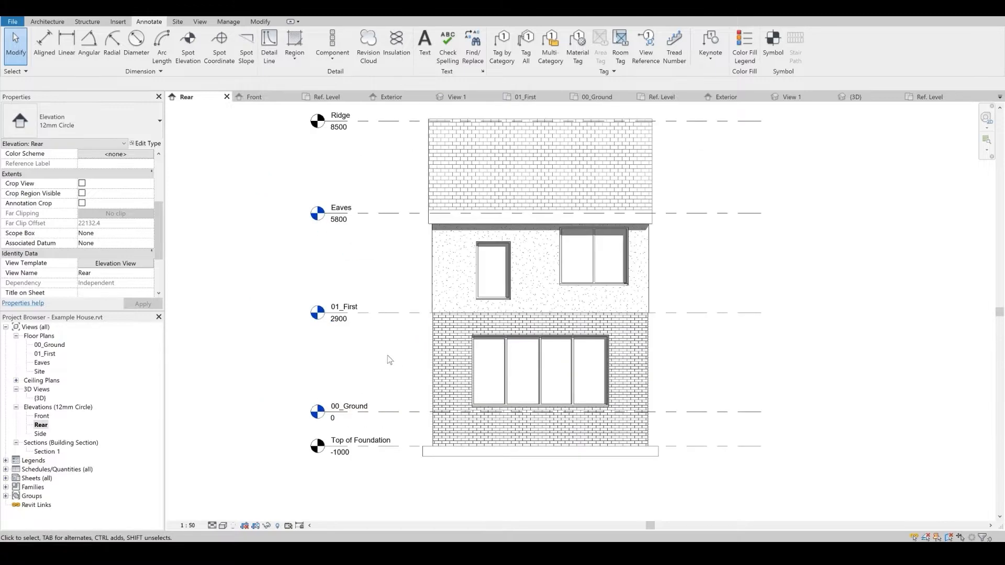
{"action": "middle_click_drag", "start_coordinate": [385, 356], "coordinate": [386, 333]}
{"action": "scroll", "coordinate": [335, 333], "scroll_direction": "up", "scroll_amount": 3}
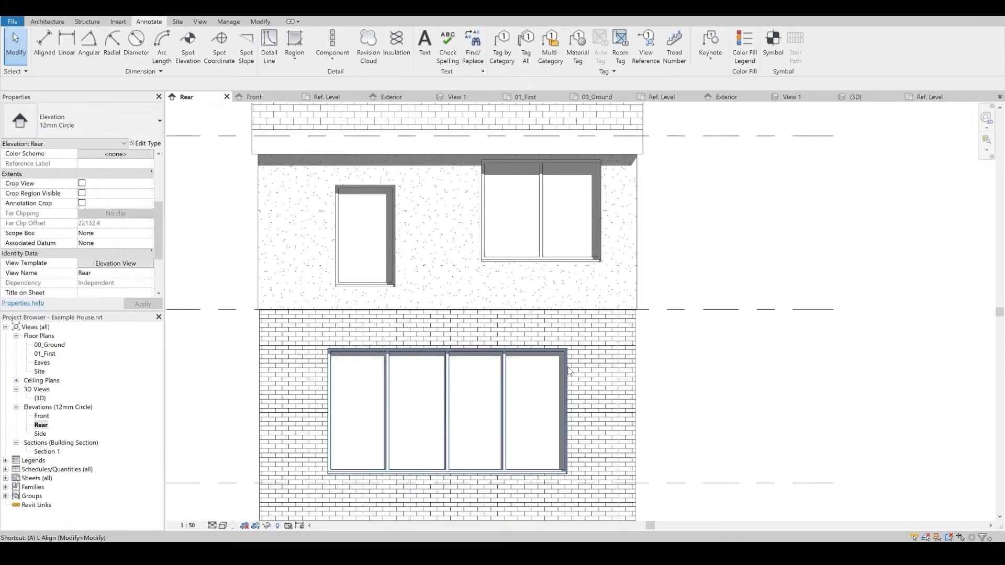
{"action": "key", "text": "l"}
{"action": "scroll", "coordinate": [570, 371], "scroll_direction": "up", "scroll_amount": 2}
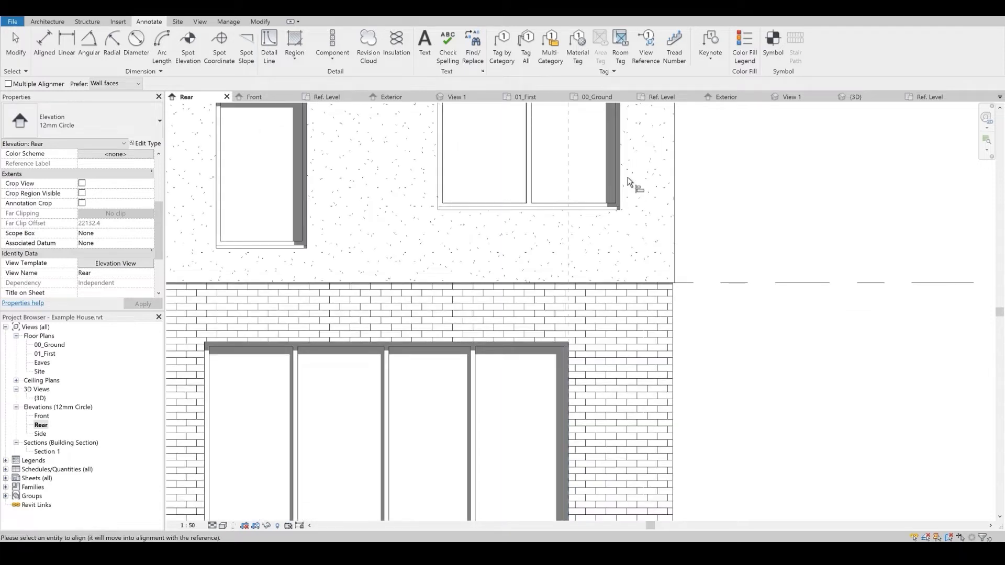
{"action": "scroll", "coordinate": [618, 186], "scroll_direction": "up", "scroll_amount": 3}
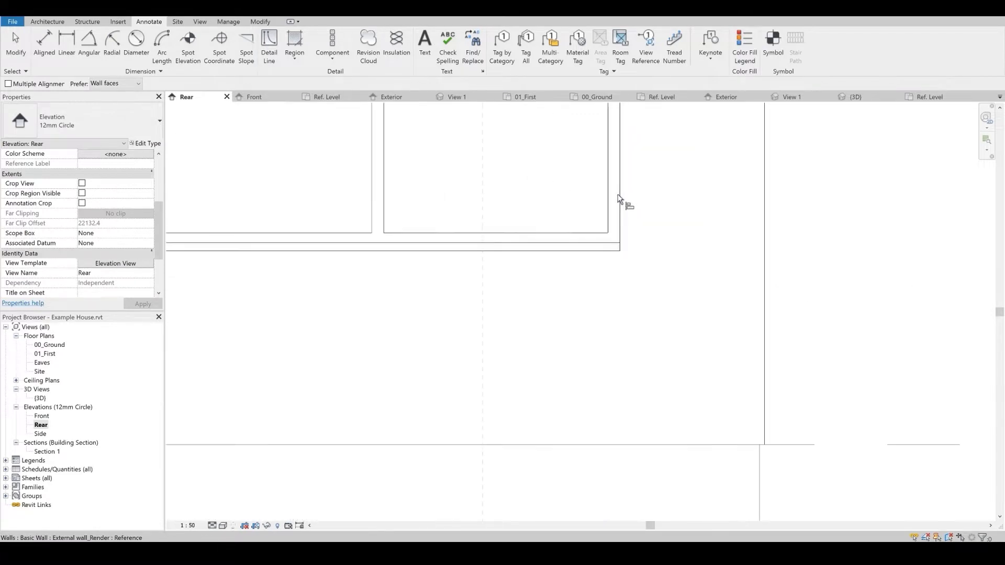
{"action": "scroll", "coordinate": [619, 197], "scroll_direction": "up", "scroll_amount": 2}
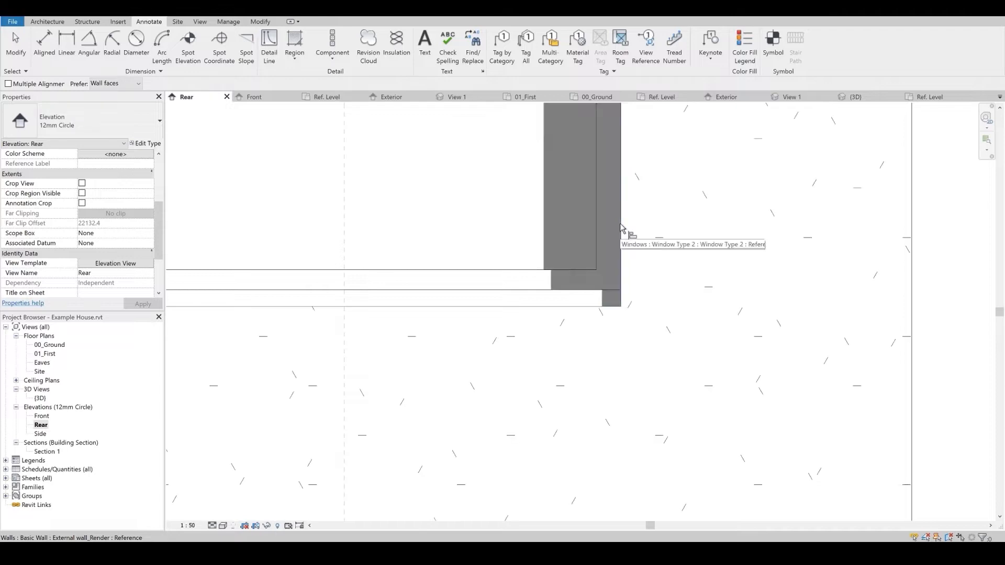
{"action": "left_click", "coordinate": [620, 224]}
{"action": "scroll", "coordinate": [621, 264], "scroll_direction": "down", "scroll_amount": 4}
{"action": "scroll", "coordinate": [620, 264], "scroll_direction": "down", "scroll_amount": 4}
{"action": "scroll", "coordinate": [527, 249], "scroll_direction": "up", "scroll_amount": 2}
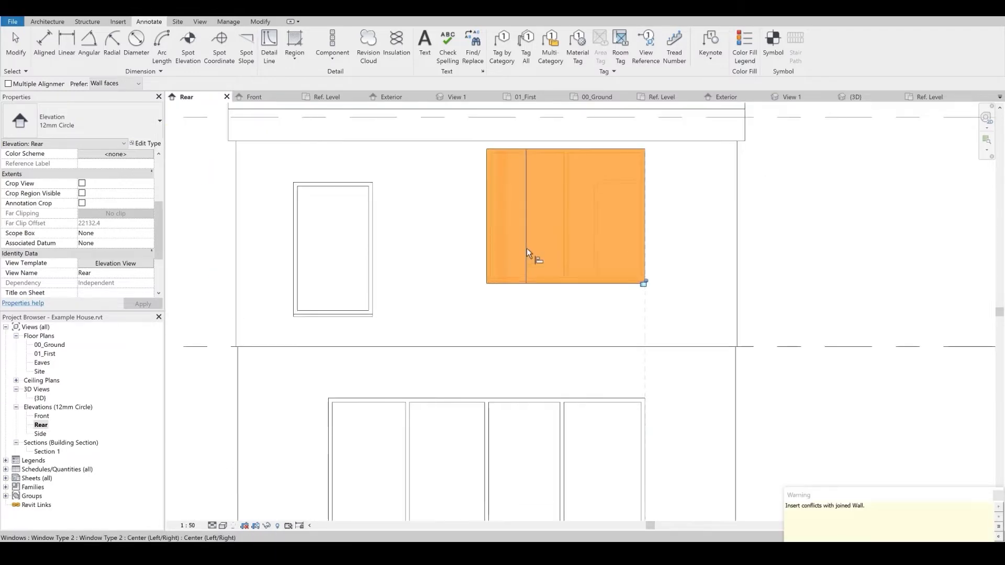
- Align the single first-floor rear window's left edge with the ground-floor opening's left edge and its sill with the double window's sill
{"action": "scroll", "coordinate": [337, 377], "scroll_direction": "up", "scroll_amount": 2}
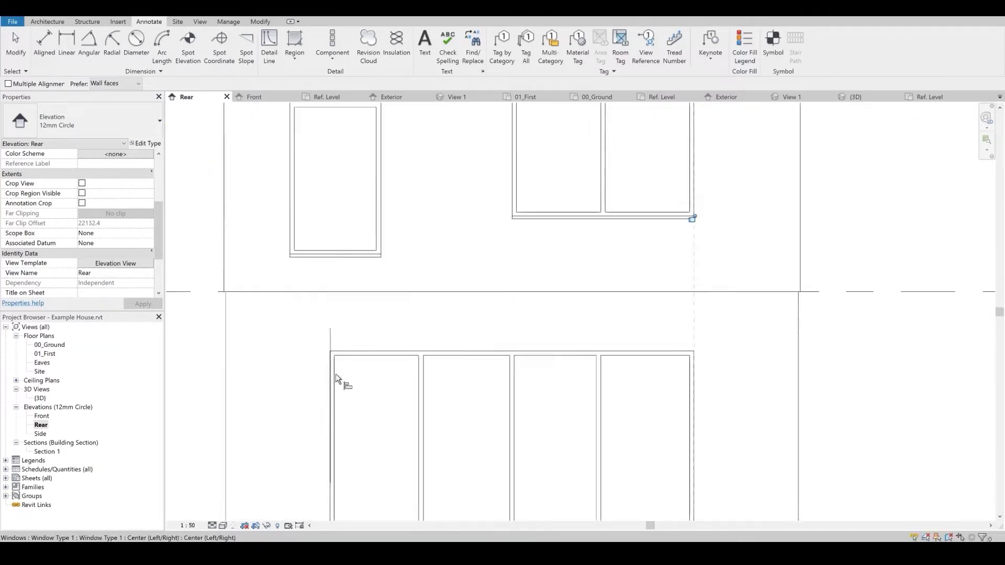
{"action": "left_click", "coordinate": [284, 228]}
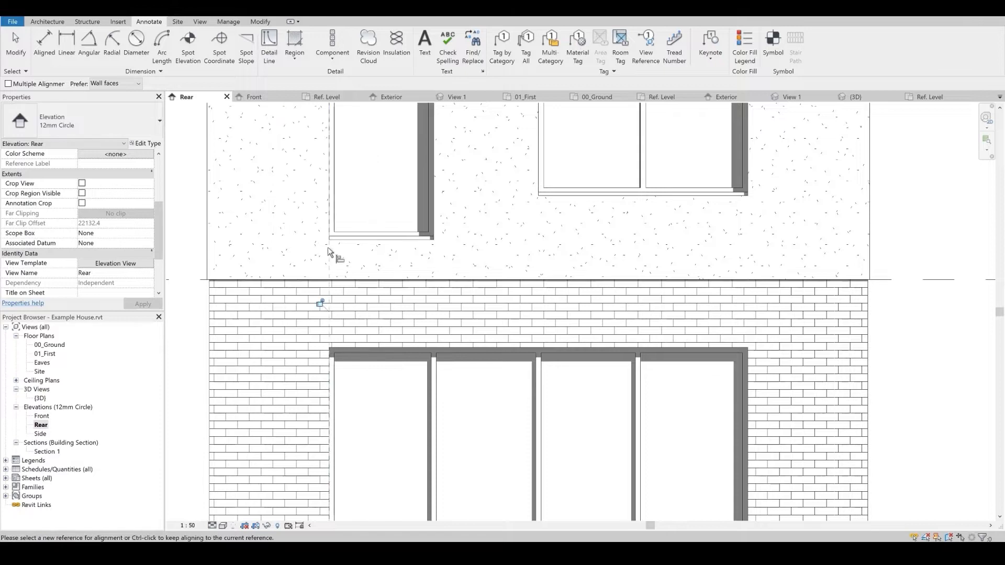
{"action": "middle_click_drag", "start_coordinate": [407, 236], "coordinate": [365, 311]}
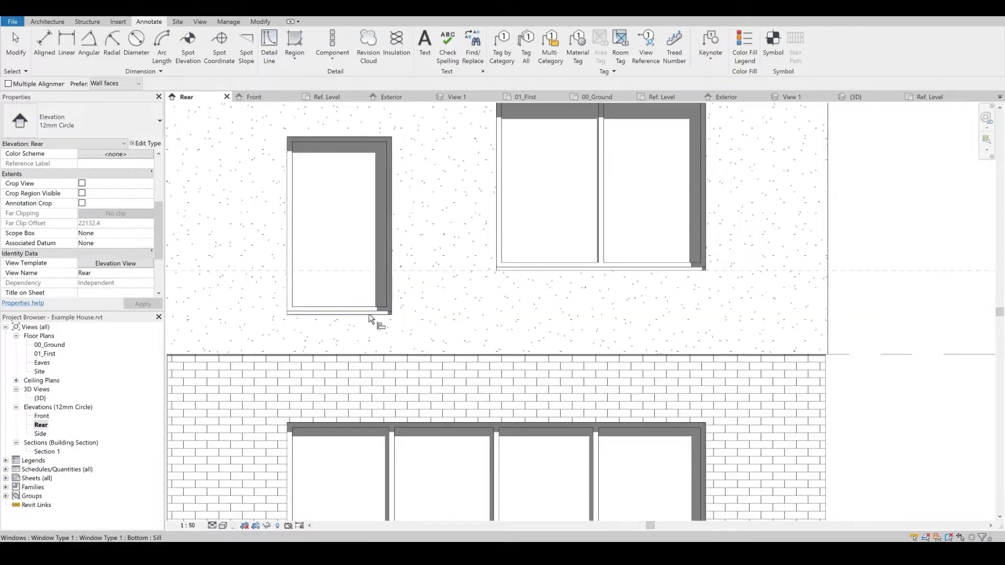
{"action": "scroll", "coordinate": [369, 319], "scroll_direction": "down", "scroll_amount": 3}
{"action": "left_click", "coordinate": [19, 63]}
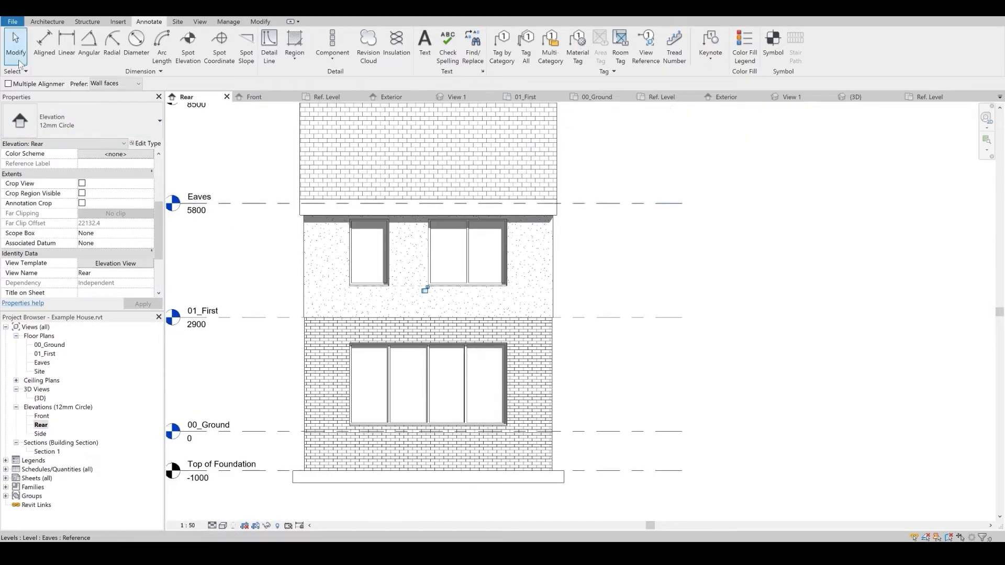
{"action": "scroll", "coordinate": [379, 318], "scroll_direction": "down", "scroll_amount": 1}
{"action": "middle_click_drag", "start_coordinate": [379, 321], "coordinate": [392, 324]}
{"action": "scroll", "coordinate": [293, 288], "scroll_direction": "up", "scroll_amount": 1}
{"action": "middle_click_drag", "start_coordinate": [166, 331], "coordinate": [179, 334]}
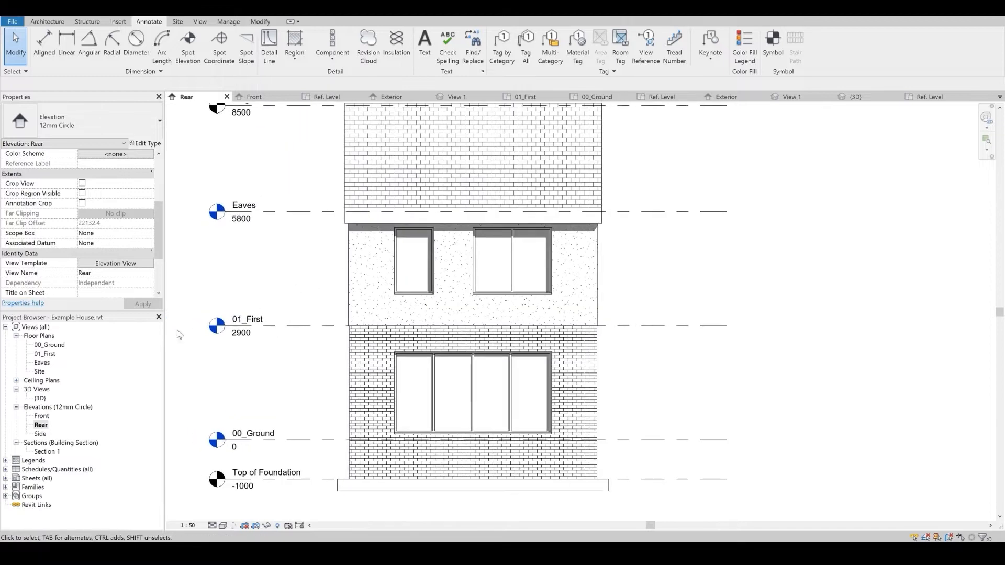
- Open the 01_First floor plan and check the rear windows against the internal wall between the bedrooms
{"action": "double_click", "coordinate": [46, 354]}
{"action": "middle_click_drag", "start_coordinate": [394, 214], "coordinate": [397, 231]}
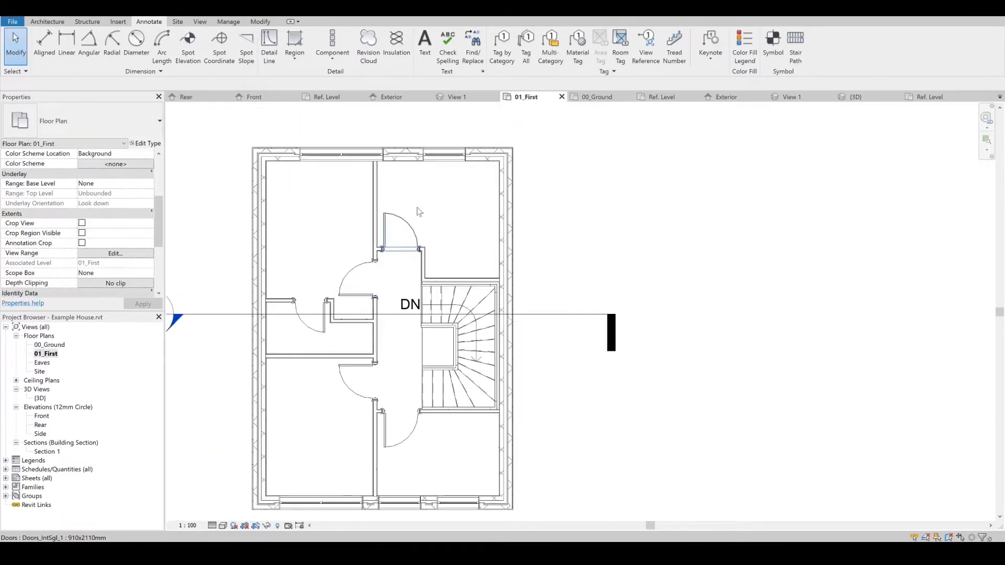
{"action": "scroll", "coordinate": [428, 199], "scroll_direction": "up", "scroll_amount": 4}
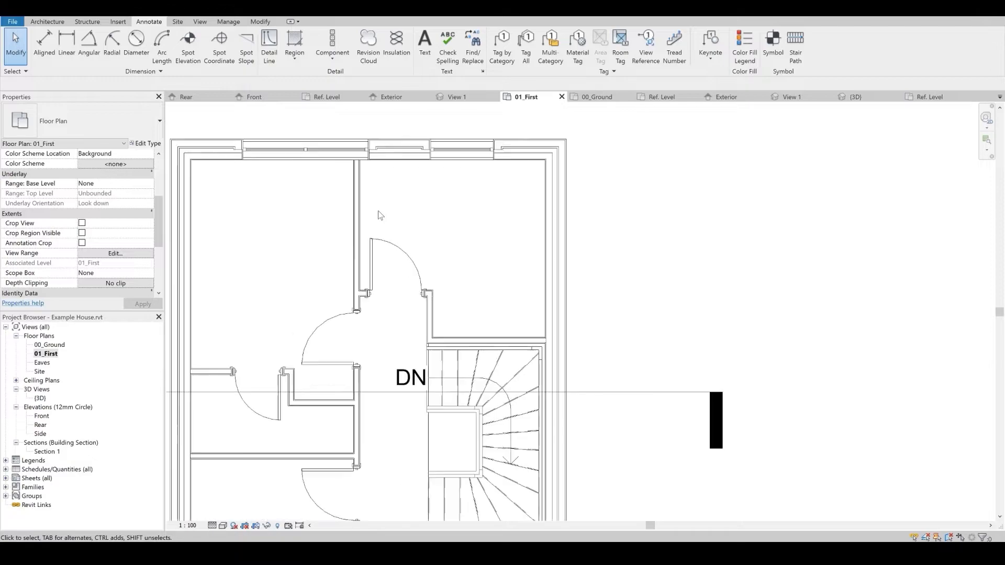
- Switch to the reference PDFs in Acrobat and examine the rear elevation on sheet A102 and the first-floor plan on sheet A101
{"action": "mouse_move", "coordinate": [651, 526]}
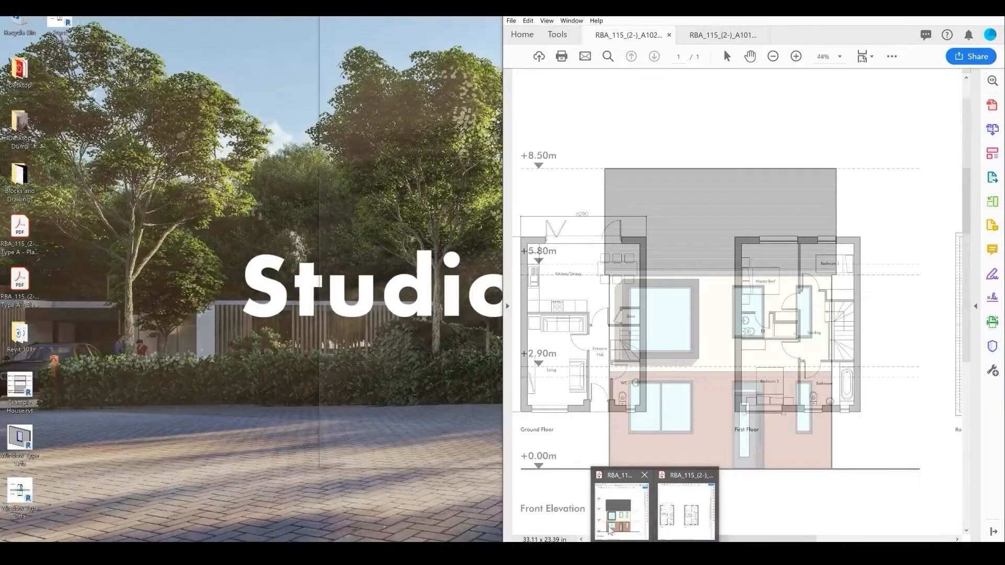
{"action": "left_click", "coordinate": [611, 524]}
{"action": "left_click", "coordinate": [866, 56]}
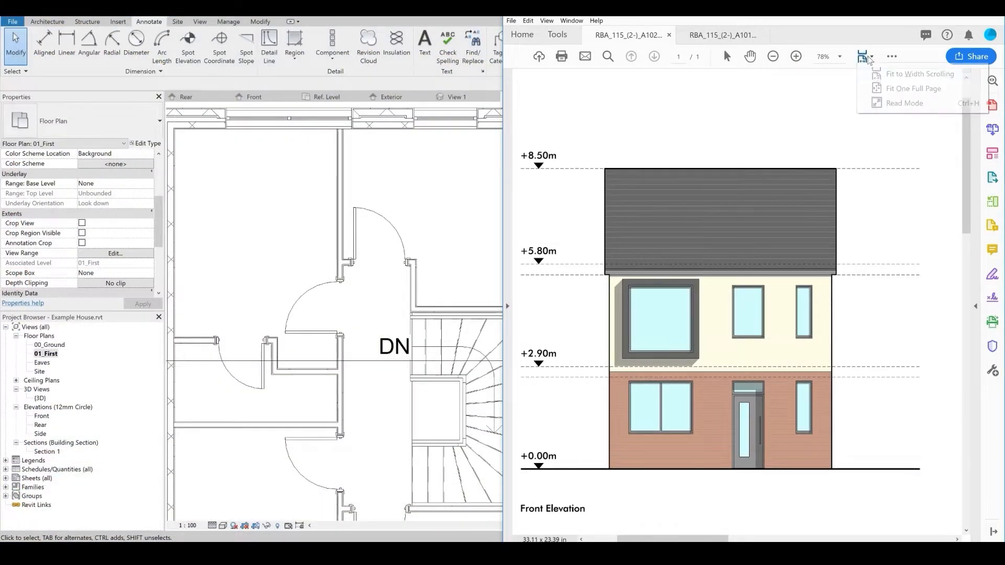
{"action": "left_click", "coordinate": [897, 87]}
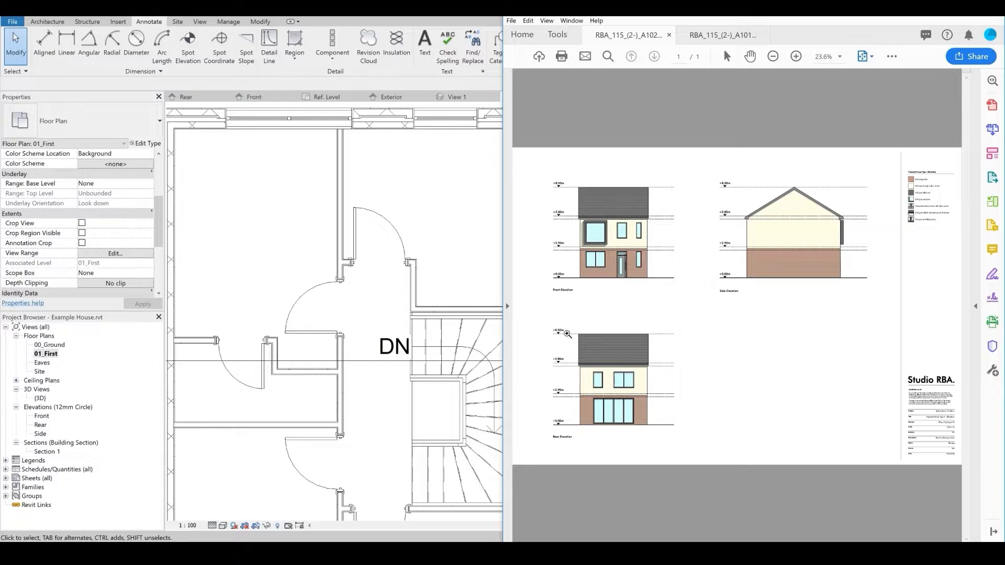
{"action": "left_click_drag", "start_coordinate": [563, 331], "coordinate": [684, 425]}
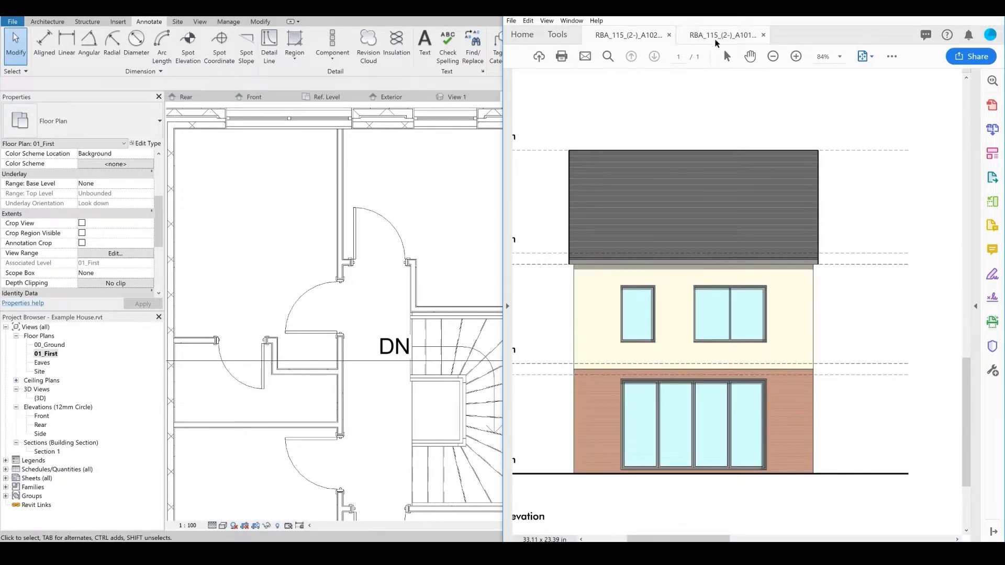
{"action": "left_click", "coordinate": [715, 39]}
{"action": "left_click_drag", "start_coordinate": [690, 323], "coordinate": [680, 325]}
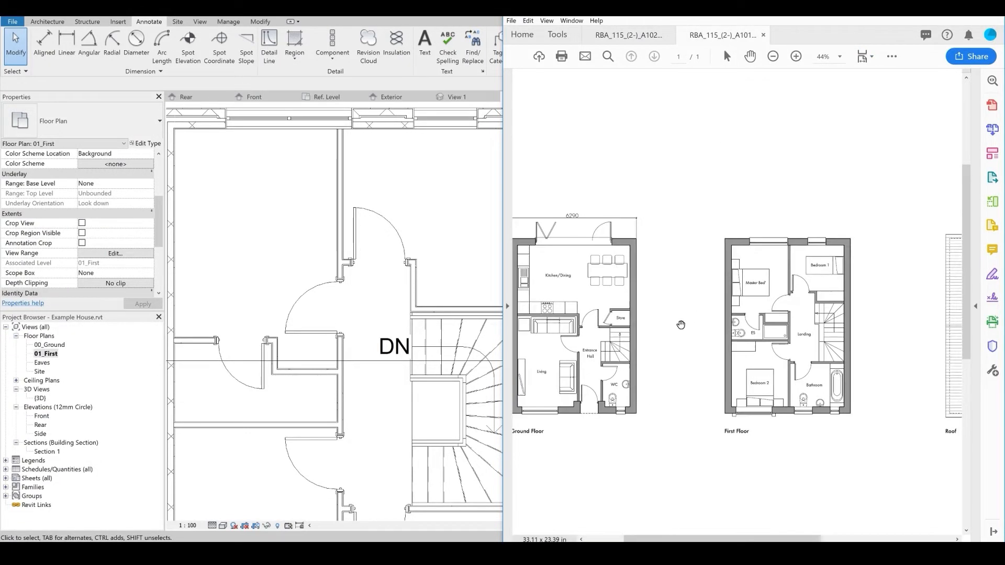
- Select the double rear window on the 01_First plan and check its height and width in the type properties
{"action": "scroll", "coordinate": [350, 288], "scroll_direction": "down", "scroll_amount": 2}
{"action": "scroll", "coordinate": [316, 234], "scroll_direction": "up", "scroll_amount": 1}
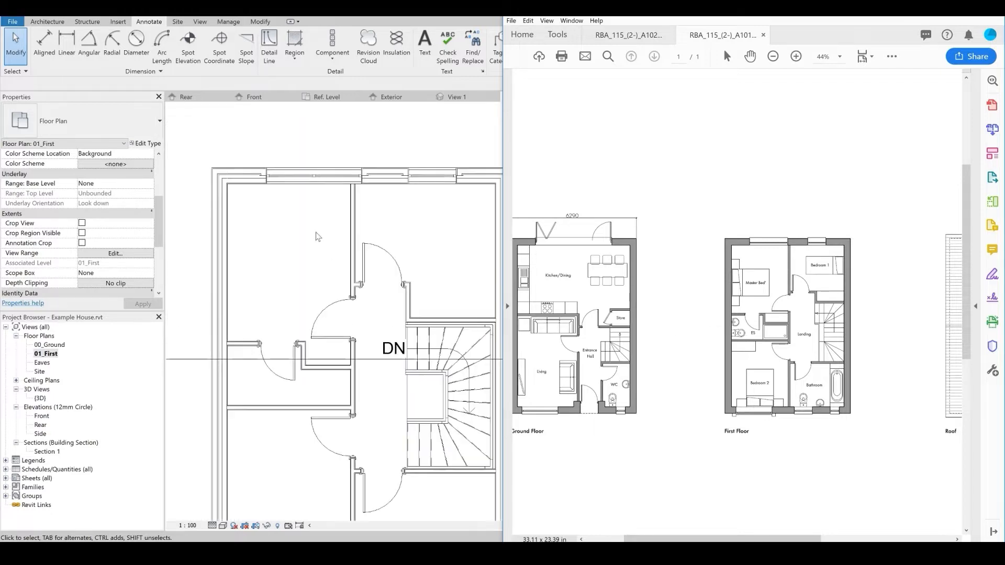
{"action": "left_click", "coordinate": [315, 231]}
{"action": "left_click", "coordinate": [315, 182]}
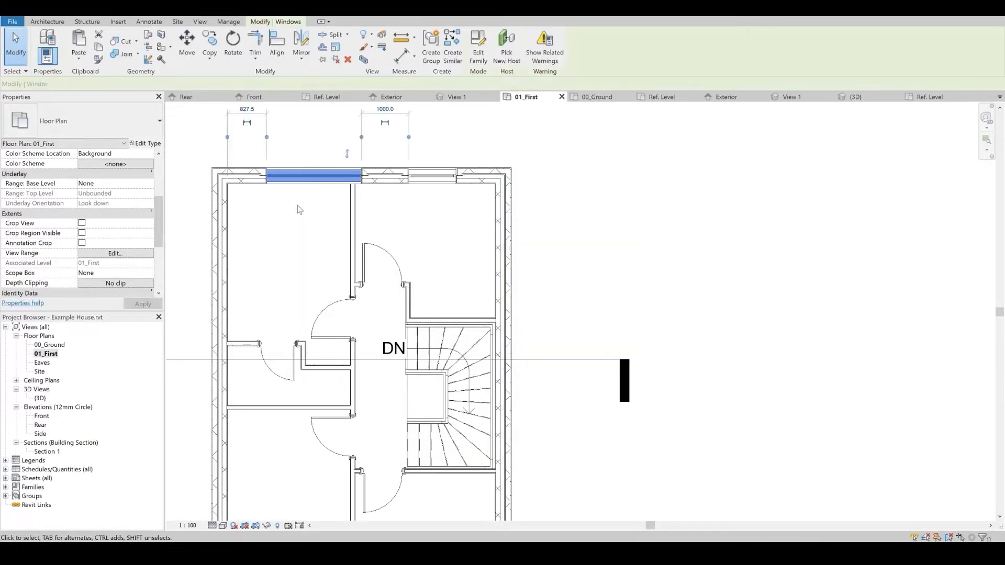
{"action": "scroll", "coordinate": [309, 241], "scroll_direction": "up", "scroll_amount": 3}
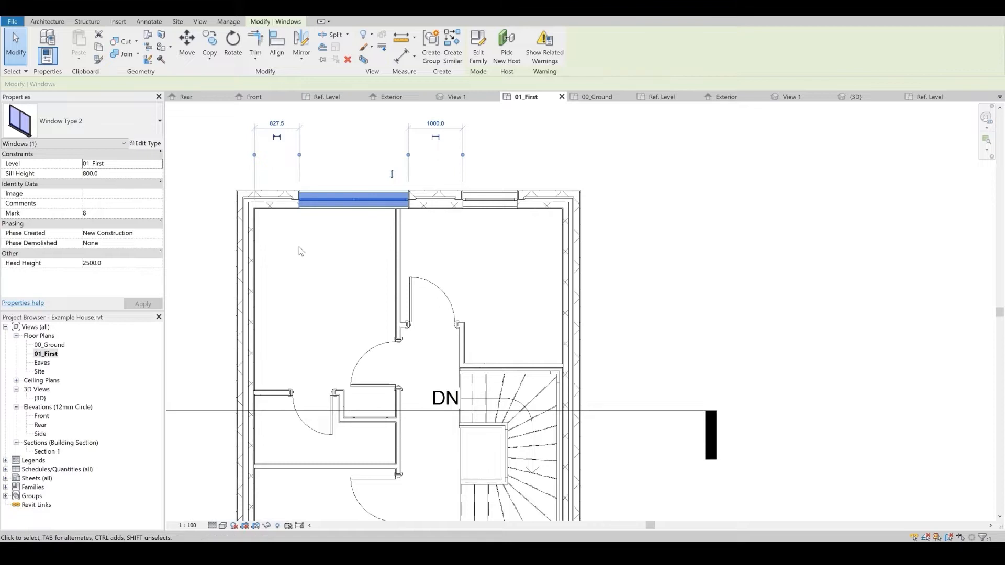
{"action": "key", "text": "Escape"}
{"action": "scroll", "coordinate": [314, 217], "scroll_direction": "up", "scroll_amount": 2}
{"action": "left_click", "coordinate": [318, 220]}
{"action": "scroll", "coordinate": [319, 221], "scroll_direction": "down", "scroll_amount": 3}
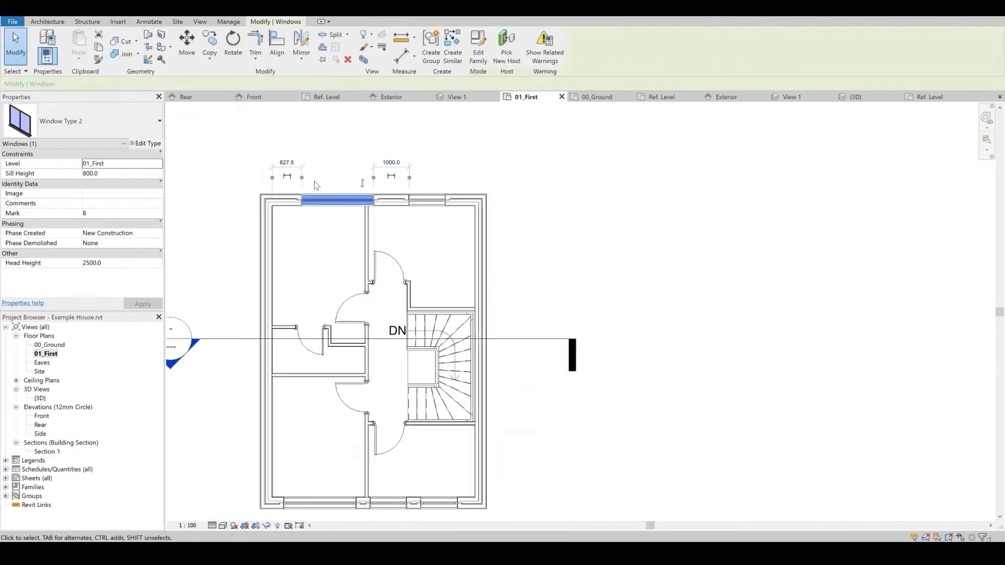
{"action": "scroll", "coordinate": [314, 246], "scroll_direction": "up", "scroll_amount": 1}
{"action": "scroll", "coordinate": [321, 210], "scroll_direction": "down", "scroll_amount": 1}
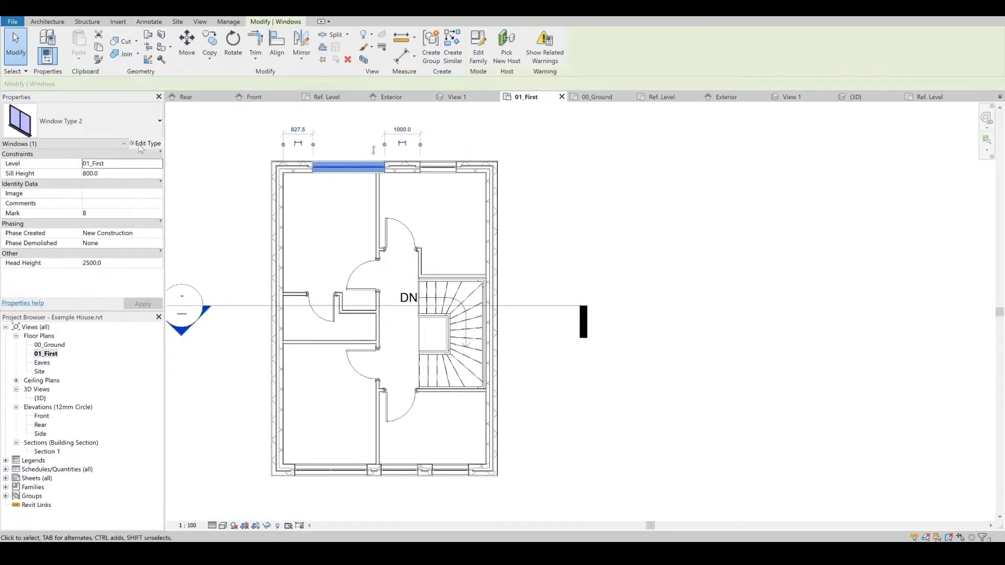
{"action": "left_click", "coordinate": [145, 144]}
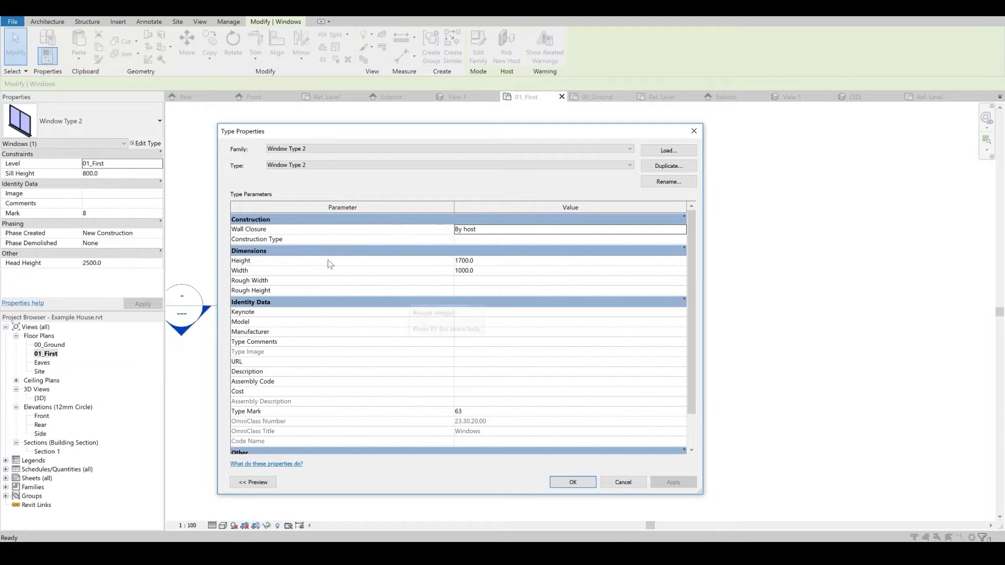
{"action": "left_click_drag", "start_coordinate": [349, 137], "coordinate": [353, 136]}
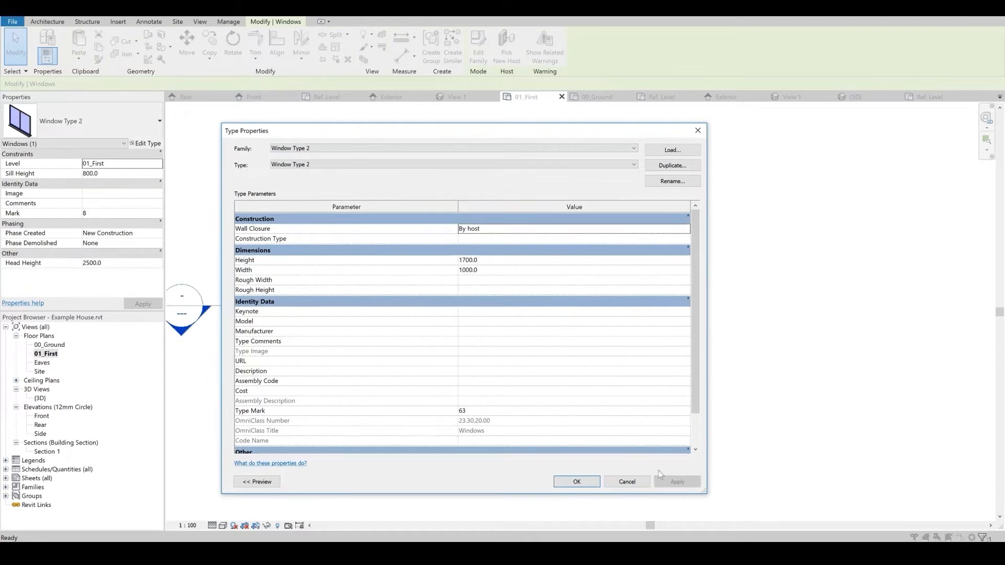
{"action": "left_click", "coordinate": [631, 482]}
- Check the rear windows against the internal walls in the 3D view, and return to the 01_First plan
{"action": "scroll", "coordinate": [314, 225], "scroll_direction": "up", "scroll_amount": 2}
{"action": "left_click", "coordinate": [325, 250]}
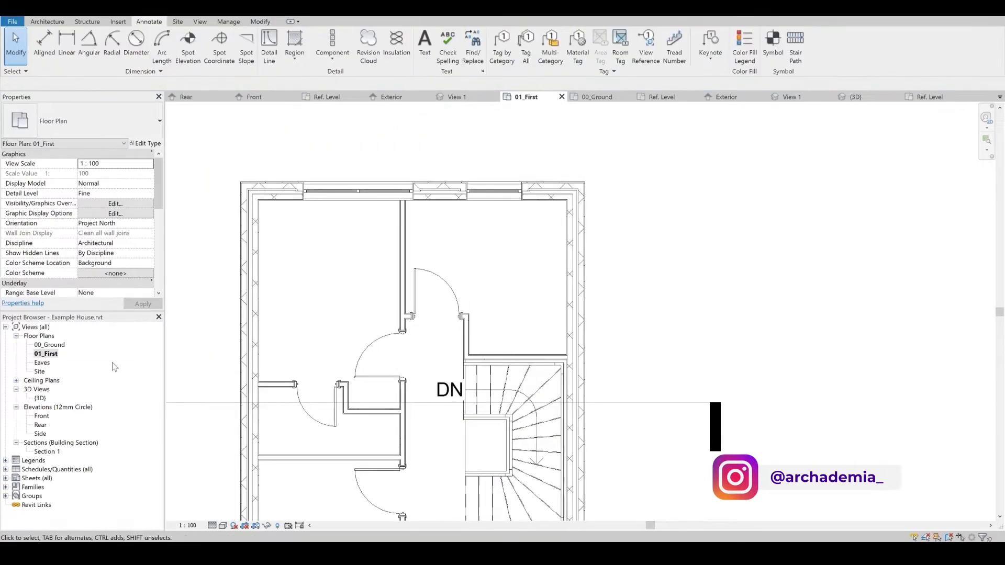
{"action": "double_click", "coordinate": [40, 398]}
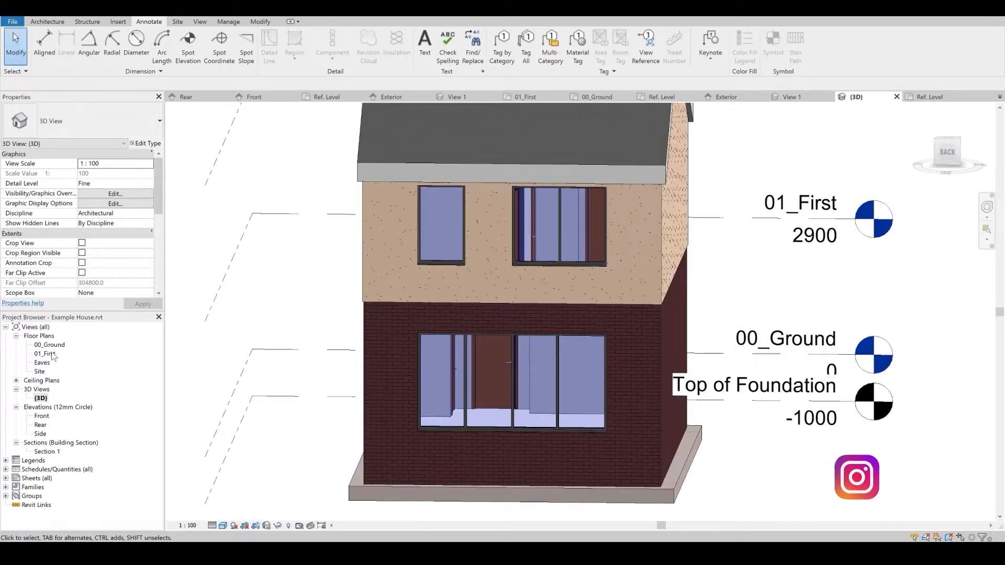
{"action": "double_click", "coordinate": [47, 354]}
- Draw an L-shaped internal wall stepping the bedroom partition to the pier between the rear windows, its long leg about 780 mm, and trim the redundant section
{"action": "left_click", "coordinate": [402, 241]}
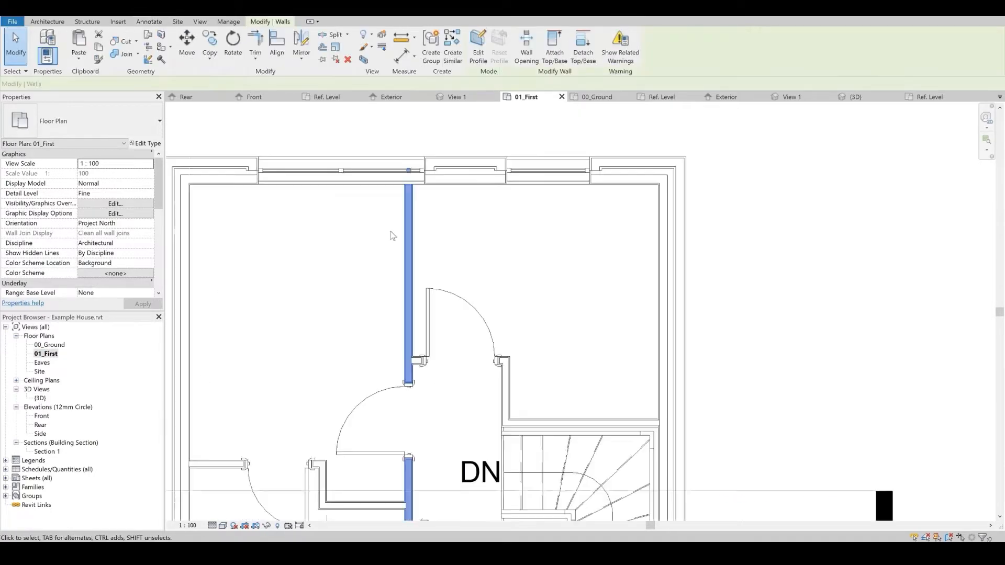
{"action": "scroll", "coordinate": [377, 218], "scroll_direction": "up", "scroll_amount": 3}
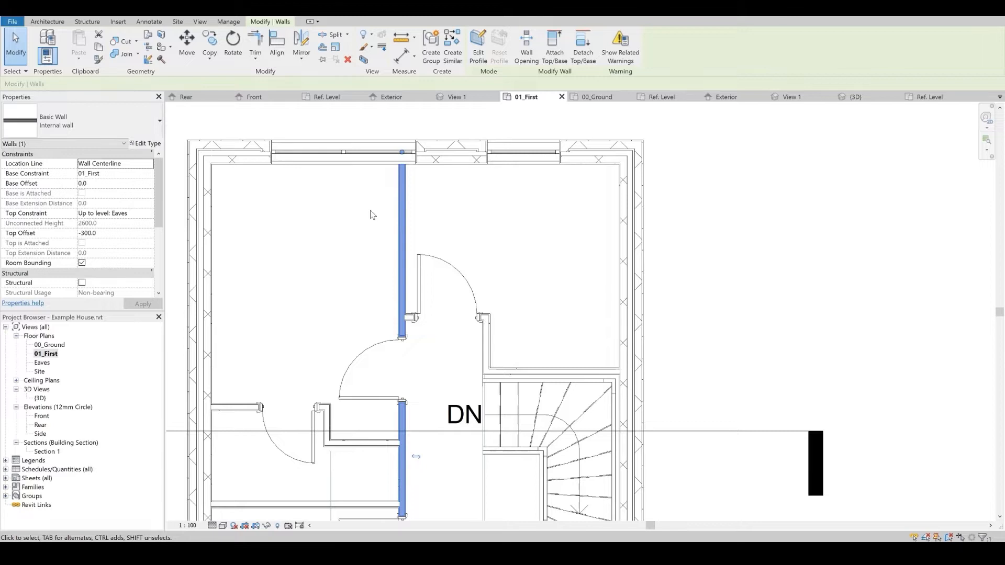
{"action": "key", "text": "c"}
{"action": "key", "text": "s"}
{"action": "scroll", "coordinate": [403, 205], "scroll_direction": "up", "scroll_amount": 2}
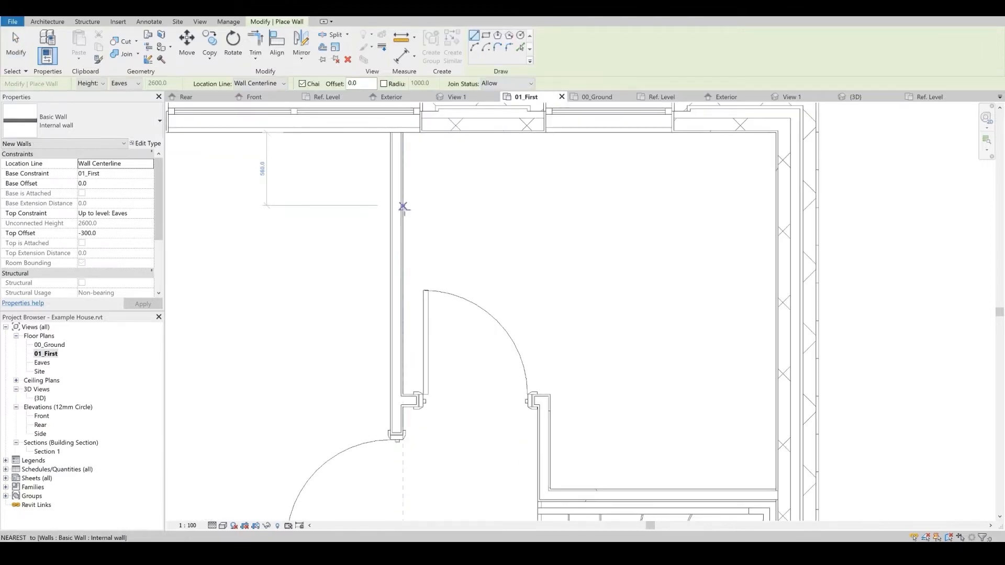
{"action": "left_click", "coordinate": [444, 231]}
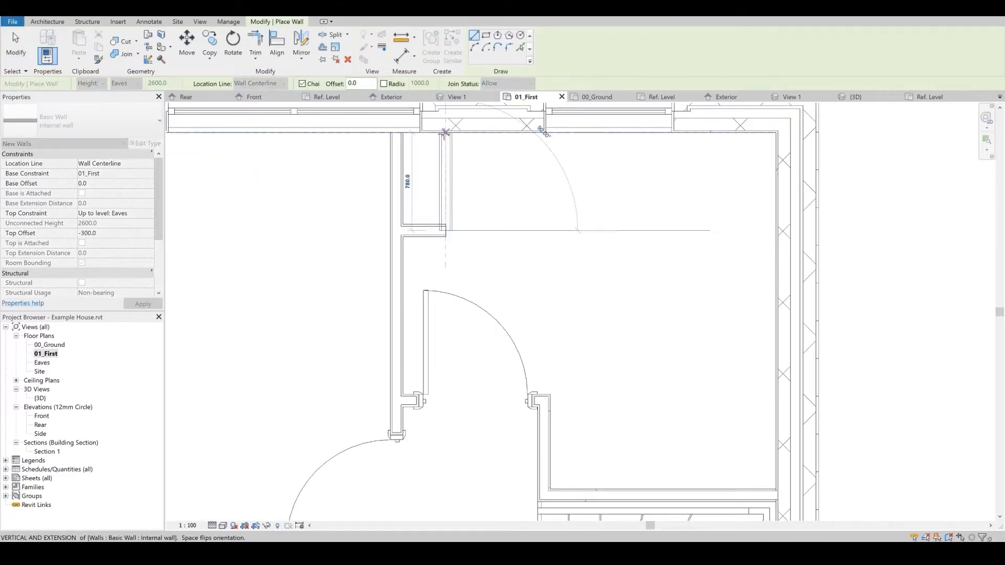
{"action": "key", "text": "Escape"}
{"action": "key", "text": "Escape"}
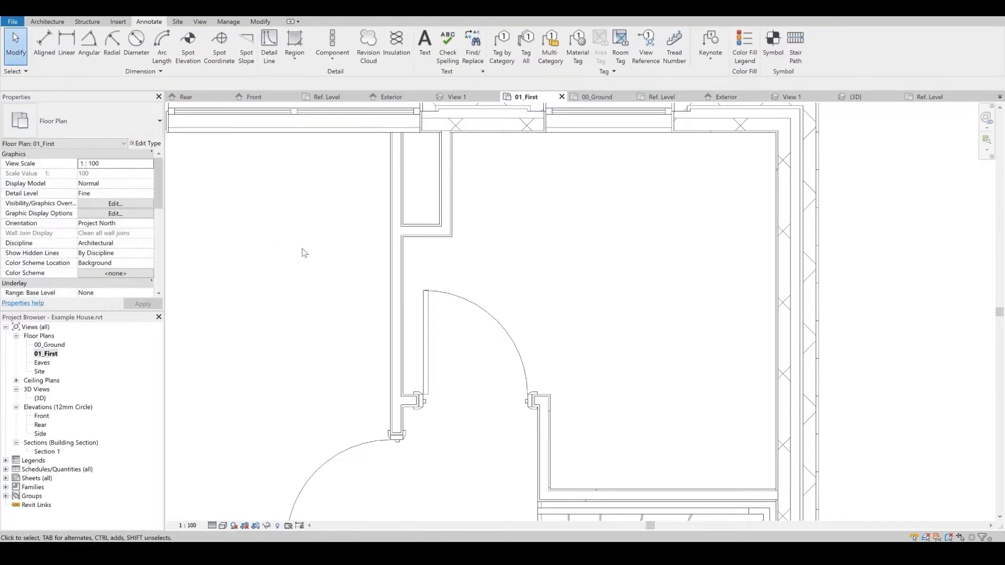
{"action": "scroll", "coordinate": [422, 242], "scroll_direction": "down", "scroll_amount": 3}
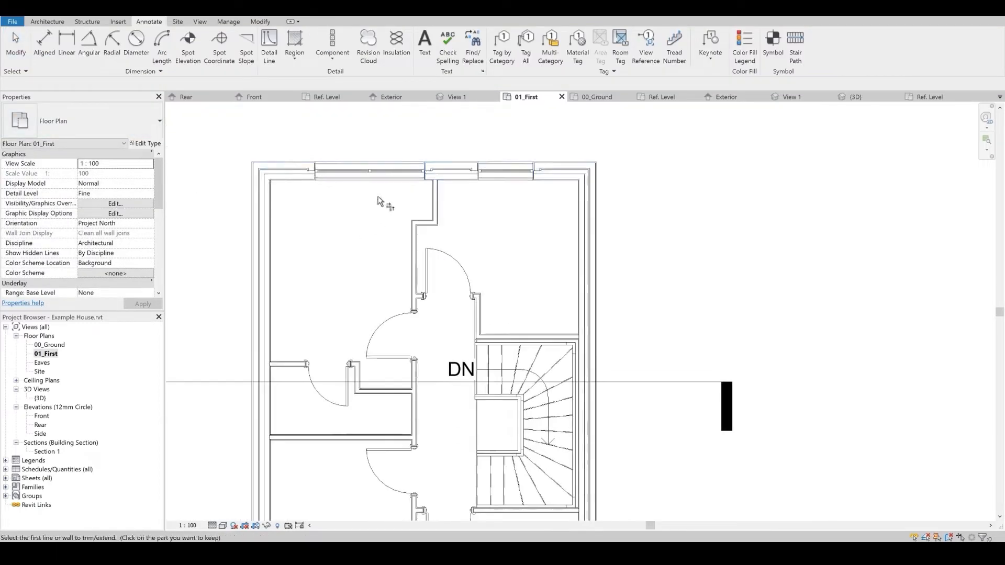
{"action": "scroll", "coordinate": [319, 124], "scroll_direction": "up", "scroll_amount": 3}
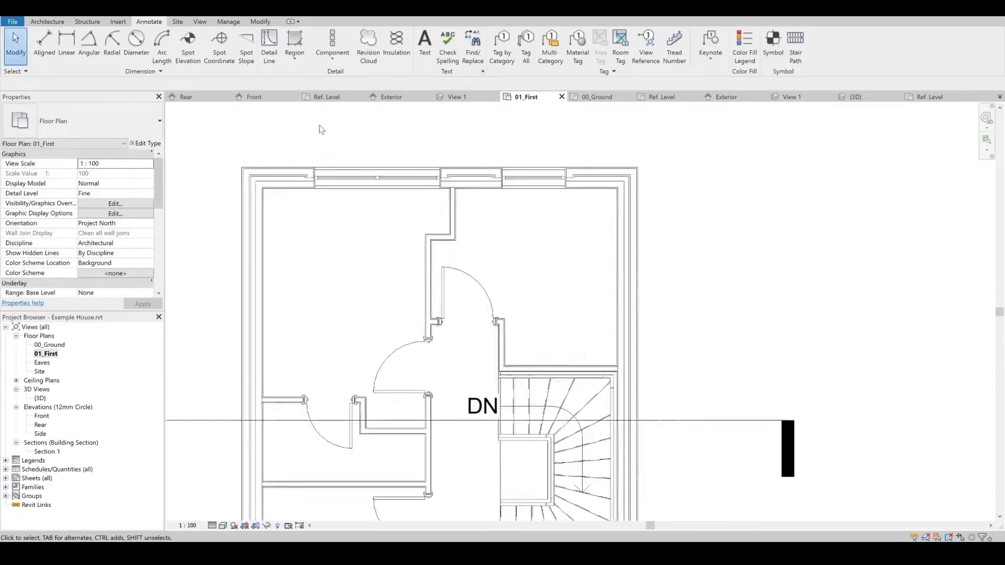
- Measure the width of the double rear window with an aligned dimension, without placing it
{"action": "left_click", "coordinate": [261, 22]}
{"action": "left_click", "coordinate": [399, 55]}
{"action": "scroll", "coordinate": [336, 176], "scroll_direction": "up", "scroll_amount": 5}
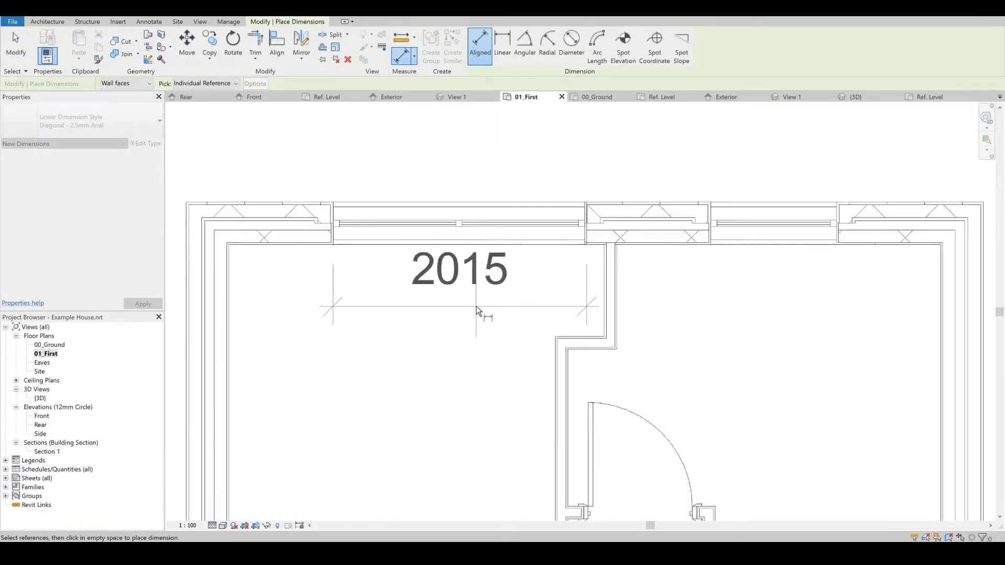
{"action": "scroll", "coordinate": [478, 261], "scroll_direction": "down", "scroll_amount": 2}
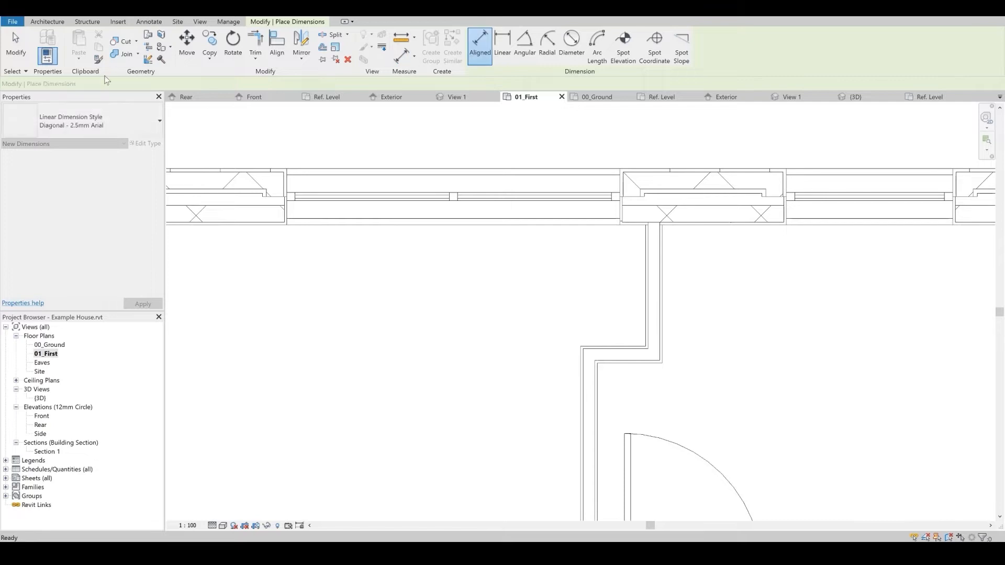
{"action": "key", "text": "Escape"}
- Inspect the stepped partition wall beside the rear windows and its offset within the first-floor layout
{"action": "scroll", "coordinate": [448, 240], "scroll_direction": "down", "scroll_amount": 4}
{"action": "scroll", "coordinate": [383, 189], "scroll_direction": "up", "scroll_amount": 3}
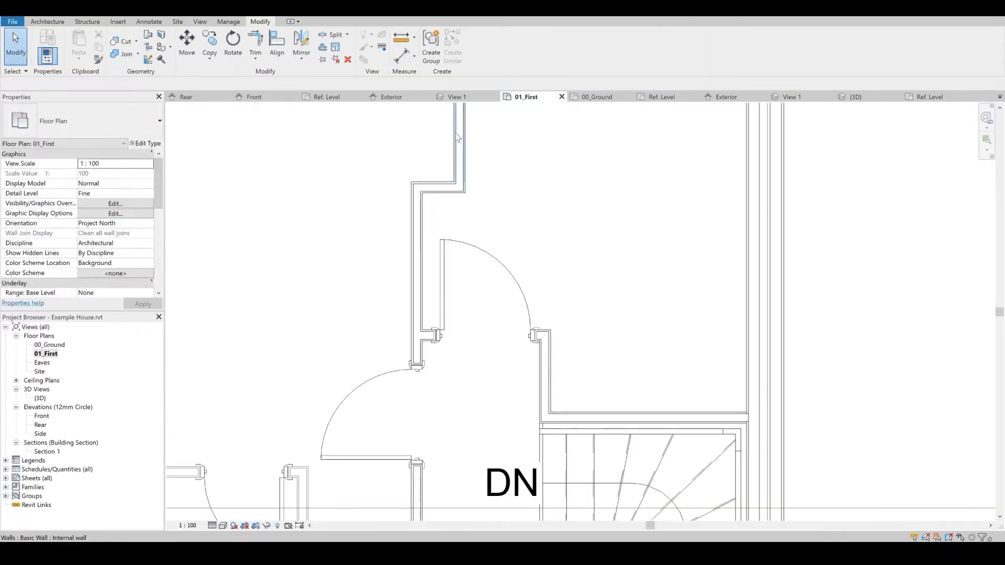
{"action": "middle_click_drag", "start_coordinate": [462, 140], "coordinate": [489, 281]}
{"action": "scroll", "coordinate": [488, 280], "scroll_direction": "up", "scroll_amount": 1}
{"action": "left_click", "coordinate": [505, 285]}
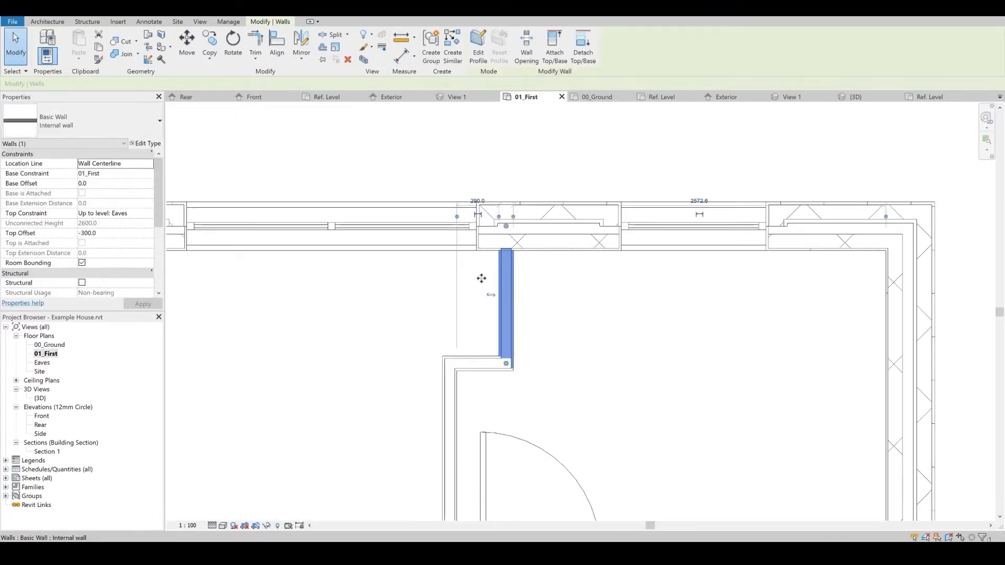
{"action": "key", "text": "Escape"}
{"action": "scroll", "coordinate": [335, 153], "scroll_direction": "down", "scroll_amount": 2}
{"action": "scroll", "coordinate": [418, 184], "scroll_direction": "down", "scroll_amount": 2}
{"action": "scroll", "coordinate": [418, 191], "scroll_direction": "up", "scroll_amount": 3}
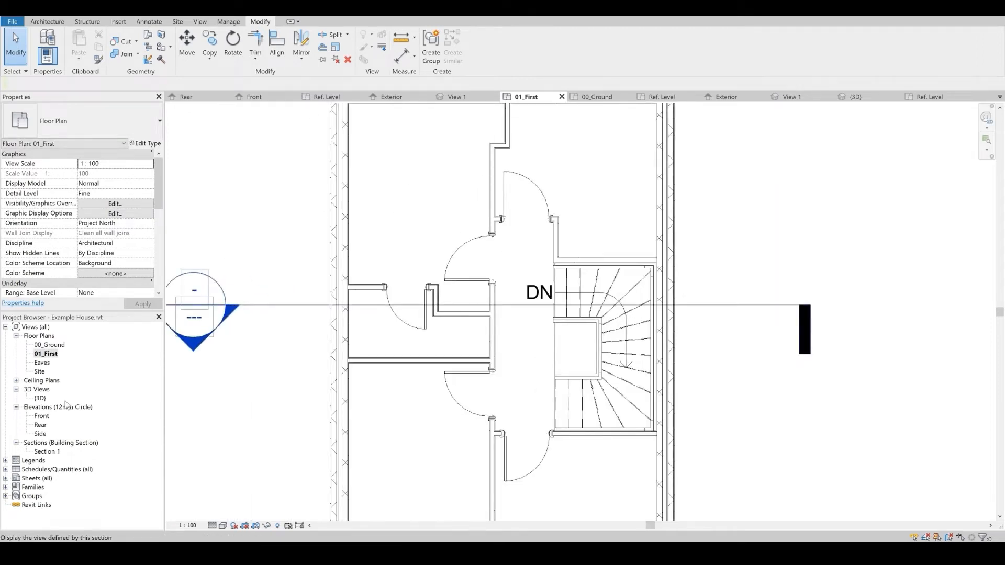
- Review the house from the front in the 3D view, and check the 01_First and 00_Ground floor plans
{"action": "double_click", "coordinate": [41, 398]}
{"action": "middle_click_drag", "start_coordinate": [544, 335], "coordinate": [387, 363], "text": "shift"}
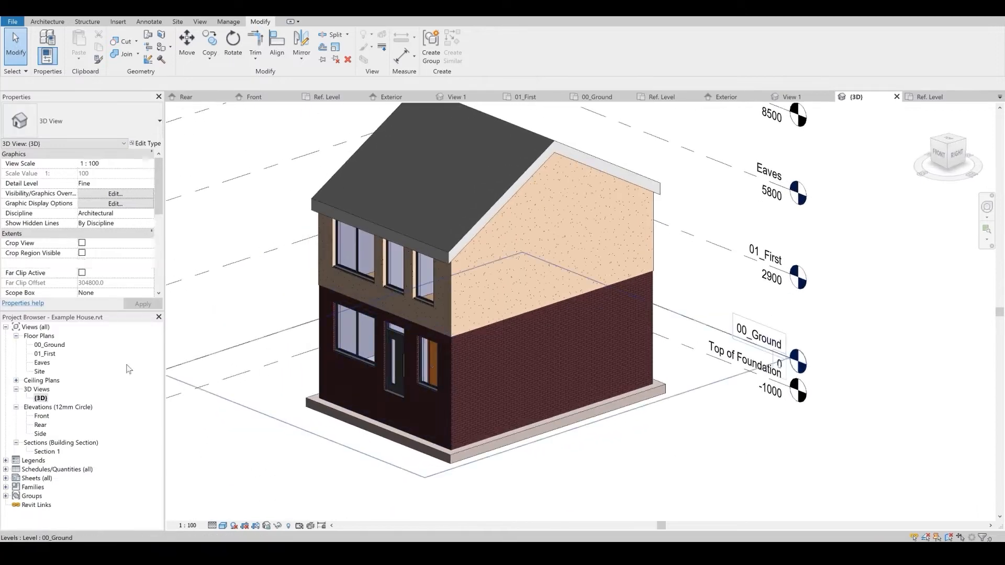
{"action": "double_click", "coordinate": [45, 354]}
{"action": "scroll", "coordinate": [364, 366], "scroll_direction": "down", "scroll_amount": 3}
{"action": "scroll", "coordinate": [457, 404], "scroll_direction": "up", "scroll_amount": 2}
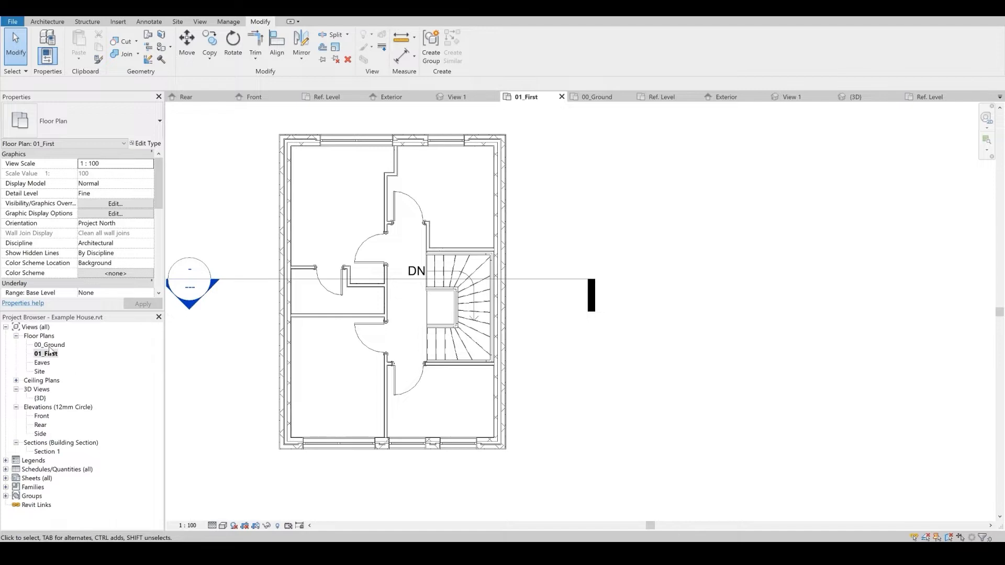
{"action": "middle_click_drag", "start_coordinate": [260, 486], "coordinate": [285, 486]}
{"action": "double_click", "coordinate": [48, 345]}
{"action": "scroll", "coordinate": [394, 344], "scroll_direction": "down", "scroll_amount": 3}
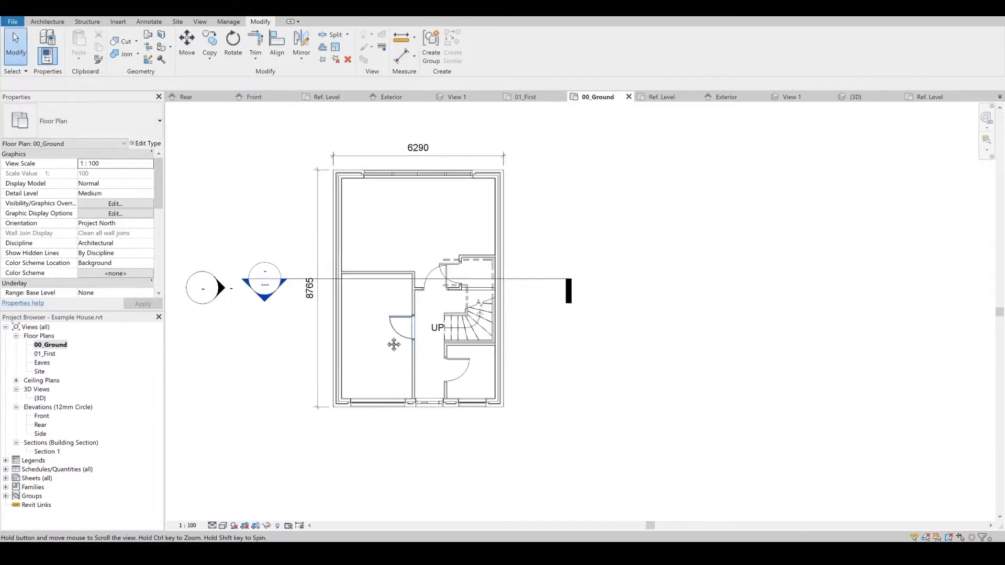
{"action": "scroll", "coordinate": [414, 314], "scroll_direction": "up", "scroll_amount": 2}
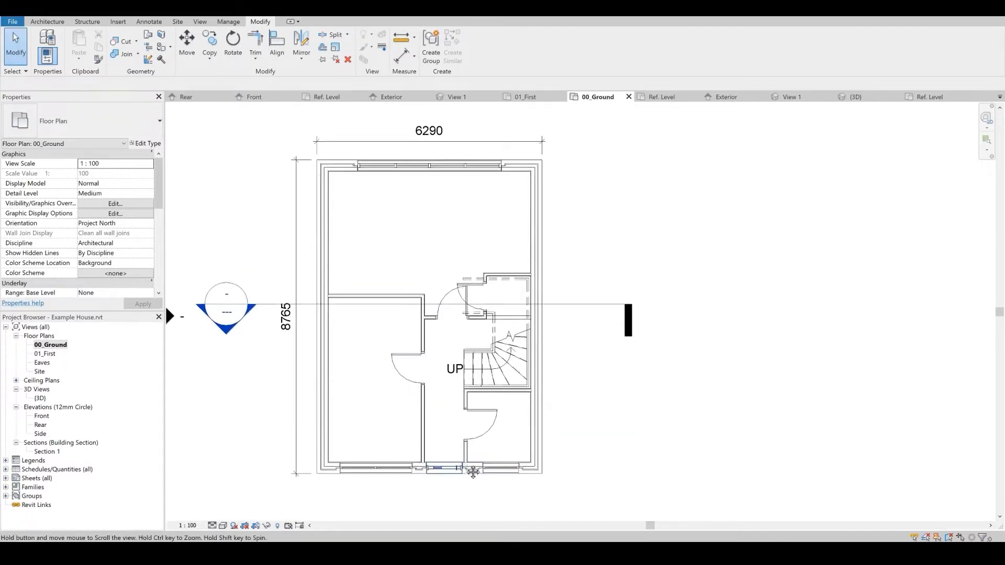
{"action": "scroll", "coordinate": [450, 472], "scroll_direction": "up", "scroll_amount": 3}
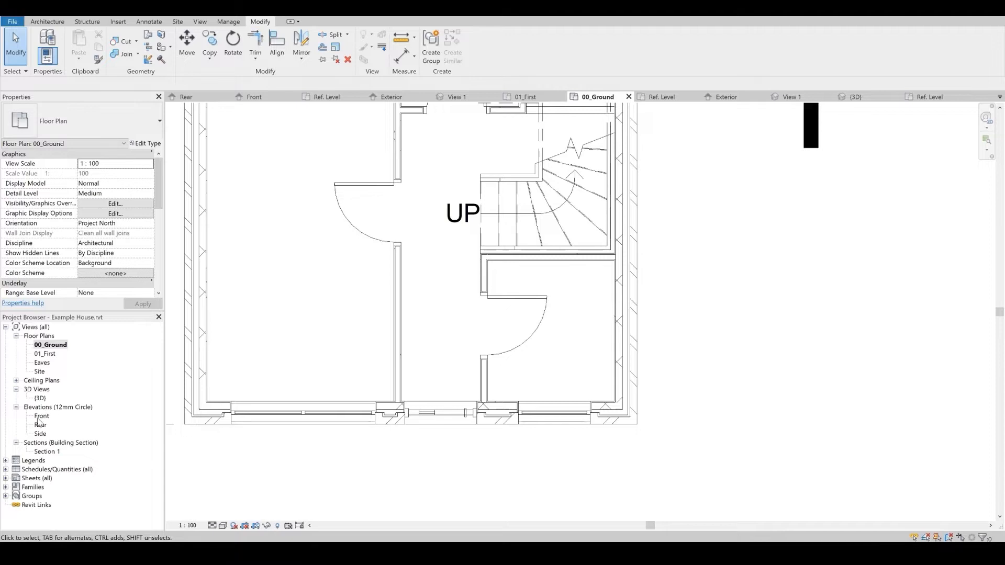
- Check the ground fill in the Front elevation, and start a Solid Grey filled region in the Rear elevation
{"action": "double_click", "coordinate": [42, 417]}
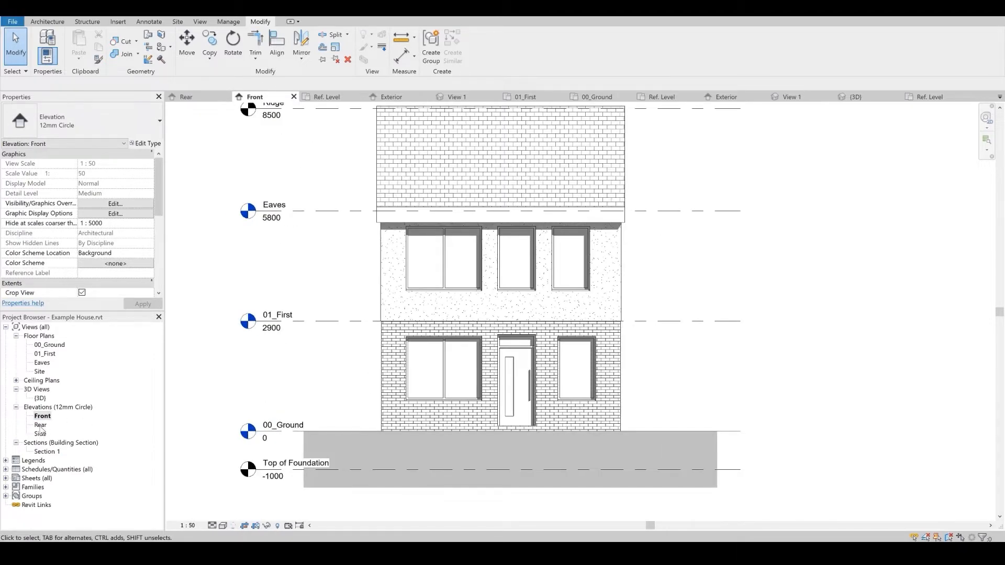
{"action": "double_click", "coordinate": [40, 425]}
{"action": "scroll", "coordinate": [395, 301], "scroll_direction": "down", "scroll_amount": 3}
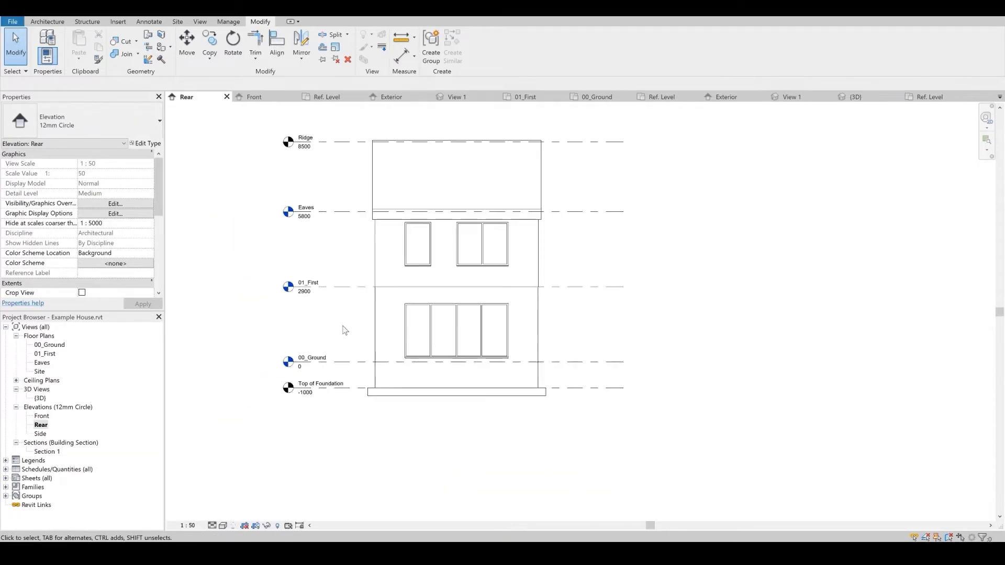
{"action": "left_click", "coordinate": [149, 22]}
{"action": "left_click", "coordinate": [292, 41]}
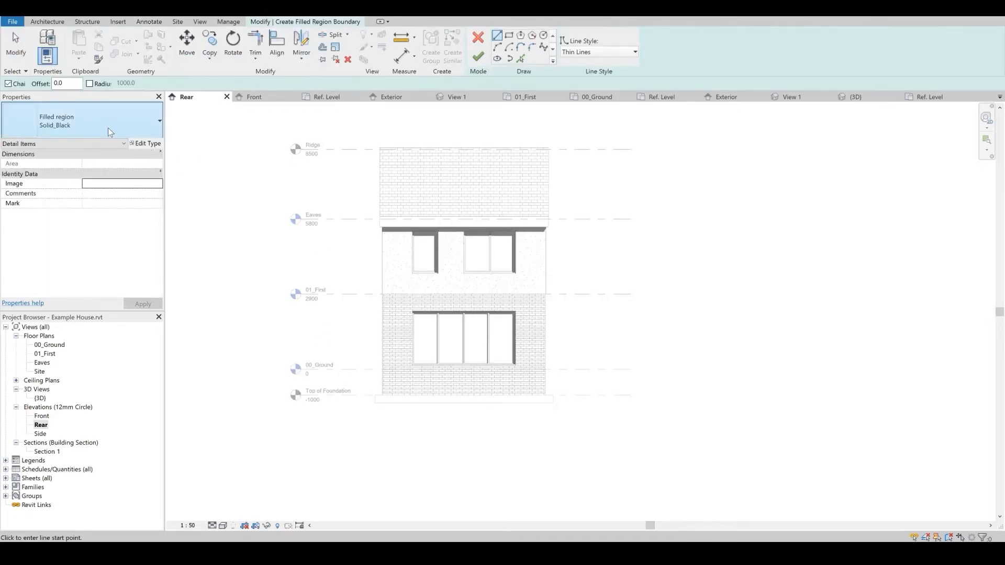
{"action": "left_click", "coordinate": [109, 127]}
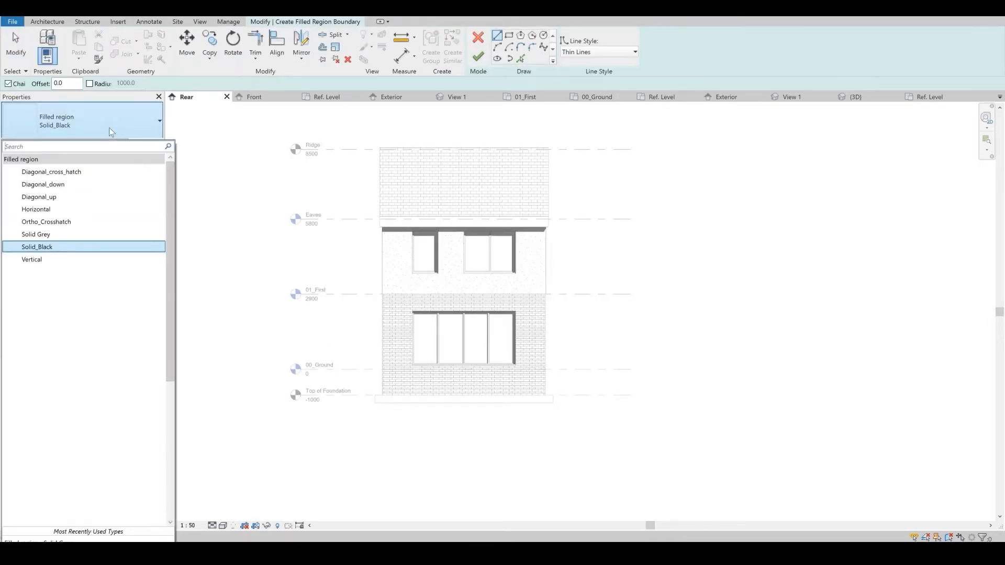
{"action": "left_click", "coordinate": [38, 235]}
- Draw a rectangular boundary about 11400 by 2500 mm down from the 00_Ground level across the rear elevation and finish the filled region
{"action": "middle_click_drag", "start_coordinate": [402, 380], "coordinate": [388, 361]}
{"action": "scroll", "coordinate": [388, 361], "scroll_direction": "up", "scroll_amount": 2}
{"action": "left_click", "coordinate": [508, 35]}
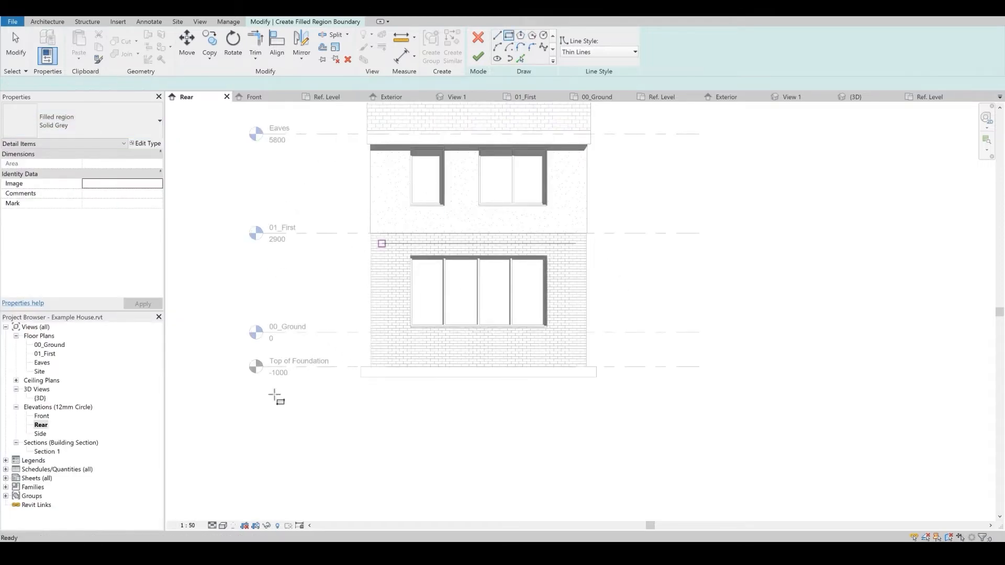
{"action": "left_click", "coordinate": [288, 331]}
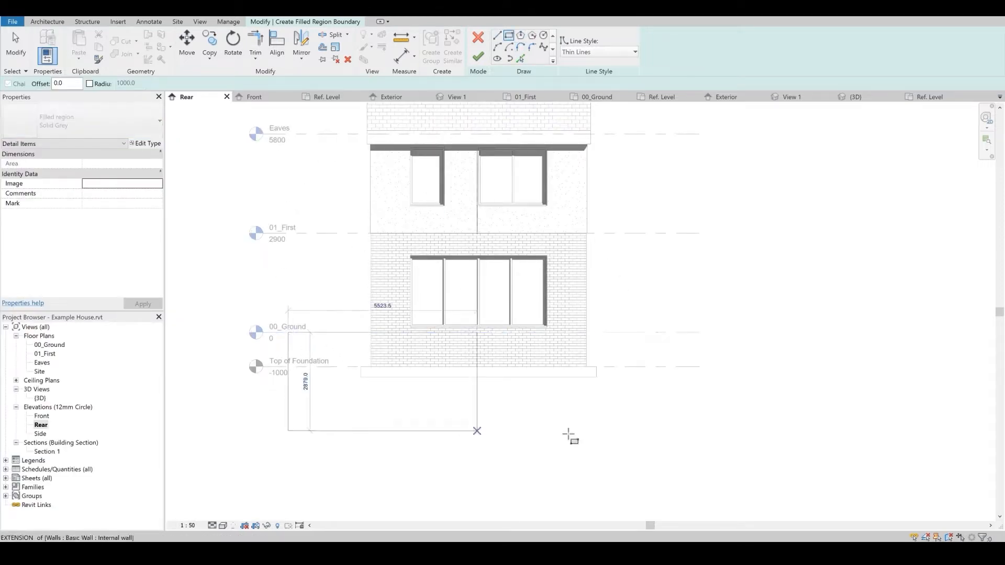
{"action": "left_click", "coordinate": [678, 417]}
{"action": "key", "text": "Escape"}
{"action": "key", "text": "Escape"}
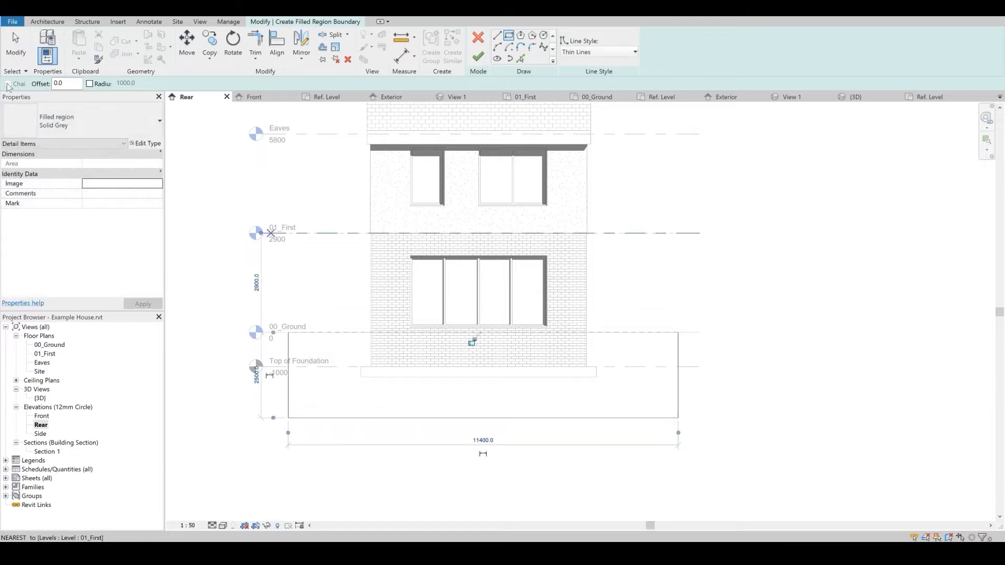
{"action": "left_click", "coordinate": [478, 57]}
{"action": "key", "text": "Escape"}
- Crop the Rear elevation and raise the crop region's lower edge so that it cuts through the grey ground fill
{"action": "middle_click_drag", "start_coordinate": [613, 326], "coordinate": [535, 353]}
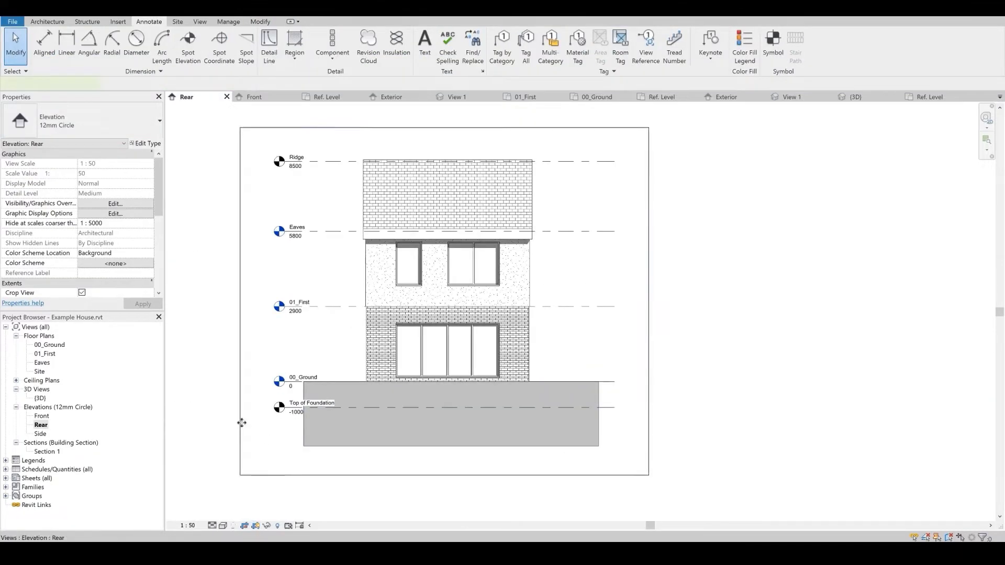
{"action": "left_click", "coordinate": [240, 427]}
{"action": "left_click_drag", "start_coordinate": [444, 439], "coordinate": [444, 434]}
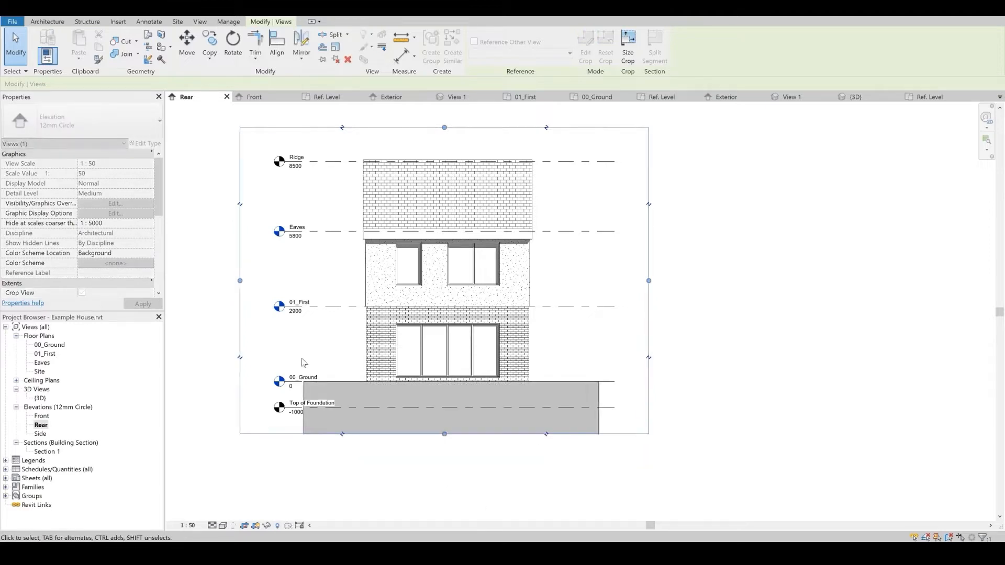
- Bring both sides of the Rear elevation's crop region in so they cut through the grey ground fill, and hide the crop region
{"action": "left_click_drag", "start_coordinate": [240, 282], "coordinate": [318, 280]}
{"action": "left_click_drag", "start_coordinate": [649, 281], "coordinate": [582, 281]}
{"action": "left_click", "coordinate": [637, 330]}
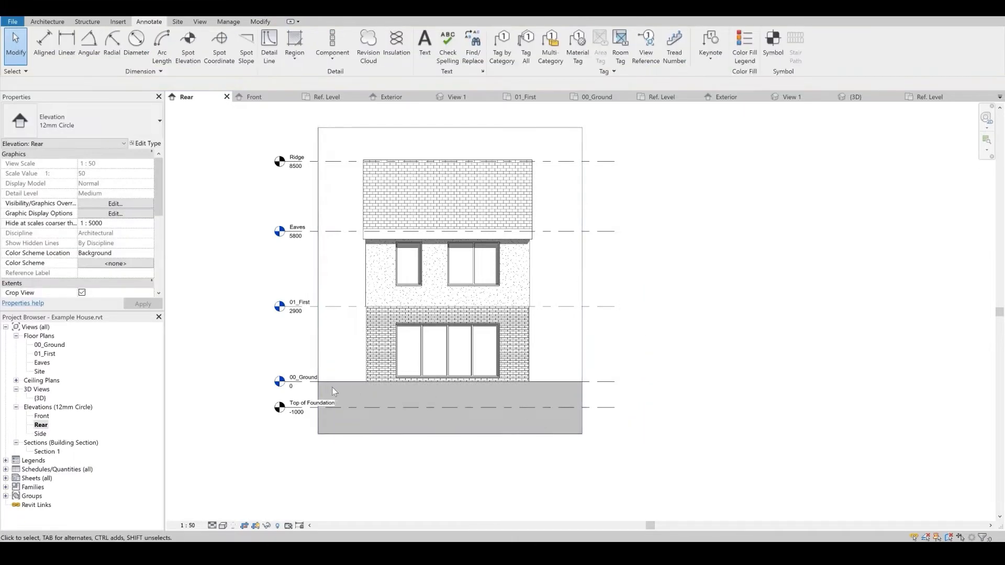
{"action": "left_click", "coordinate": [261, 525]}
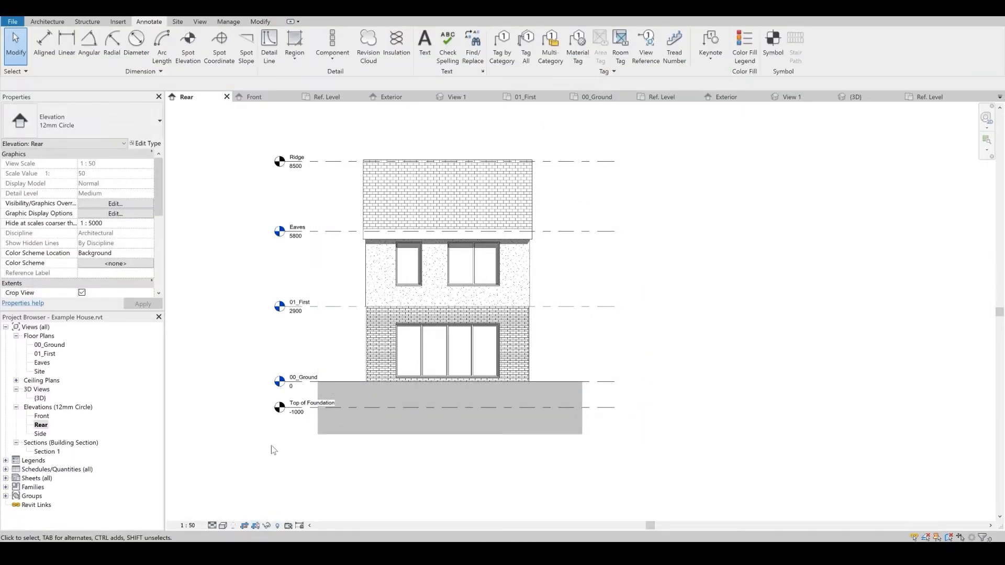
{"action": "scroll", "coordinate": [398, 456], "scroll_direction": "down", "scroll_amount": 1}
{"action": "middle_click_drag", "start_coordinate": [528, 460], "coordinate": [540, 467]}
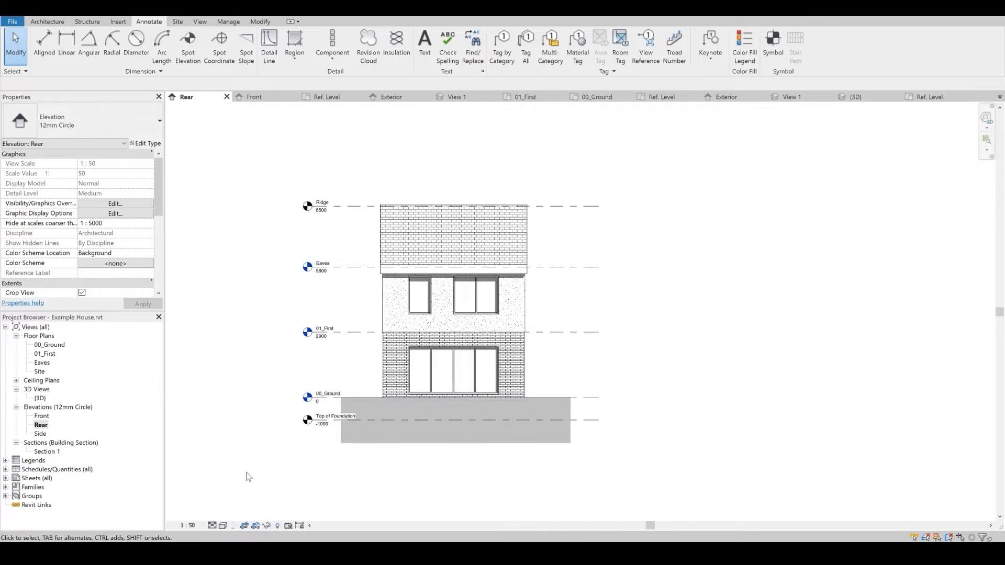
- Open the Side elevation and check it against the Rear and Front elevations
{"action": "double_click", "coordinate": [33, 434]}
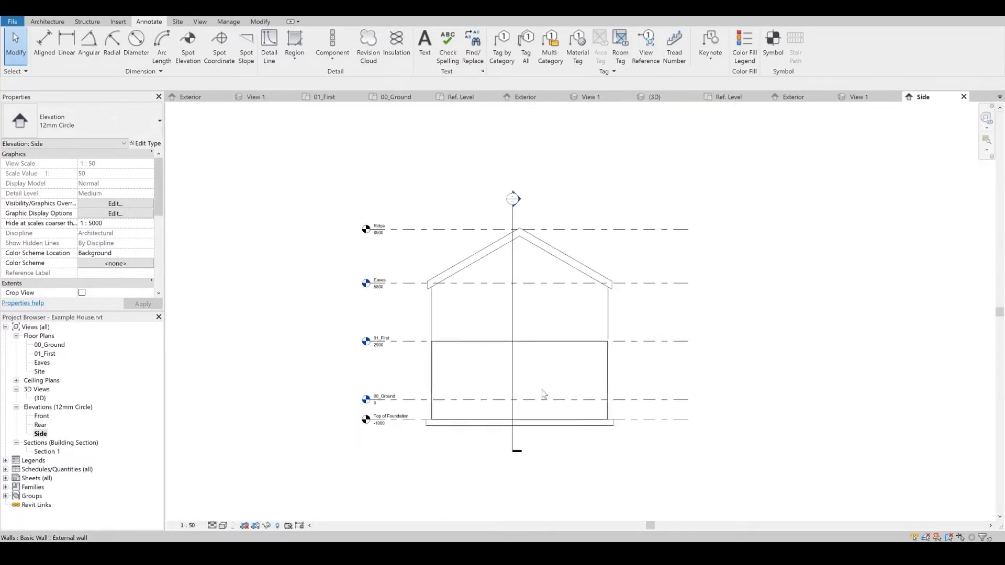
{"action": "scroll", "coordinate": [583, 468], "scroll_direction": "down", "scroll_amount": 1}
{"action": "middle_click_drag", "start_coordinate": [584, 469], "coordinate": [526, 467]}
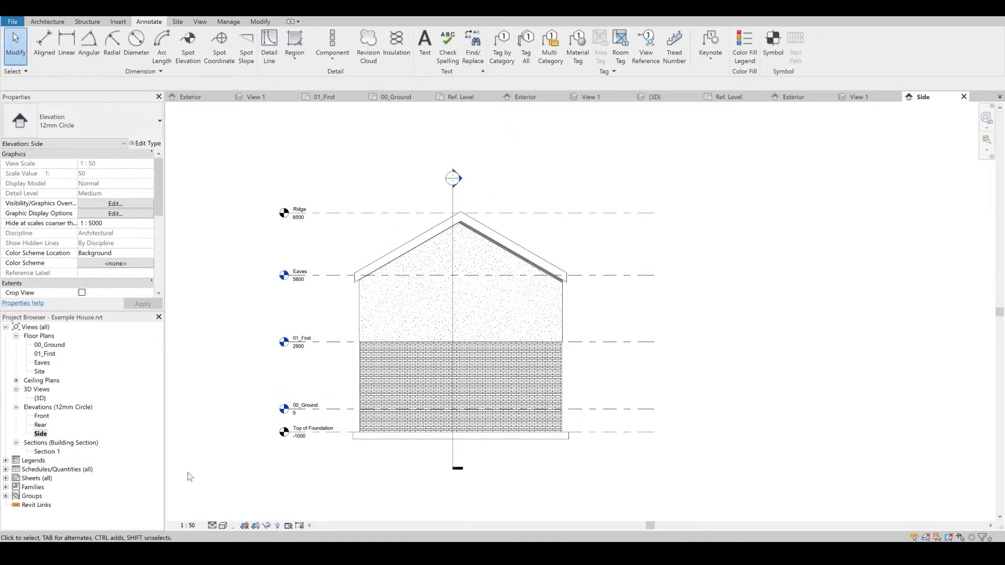
{"action": "double_click", "coordinate": [40, 425]}
{"action": "double_click", "coordinate": [42, 417]}
{"action": "double_click", "coordinate": [40, 434]}
- Turn off the Sections annotation category in the Elevation View template assigned to the Side elevation
{"action": "scroll", "coordinate": [117, 220], "scroll_direction": "down", "scroll_amount": 5}
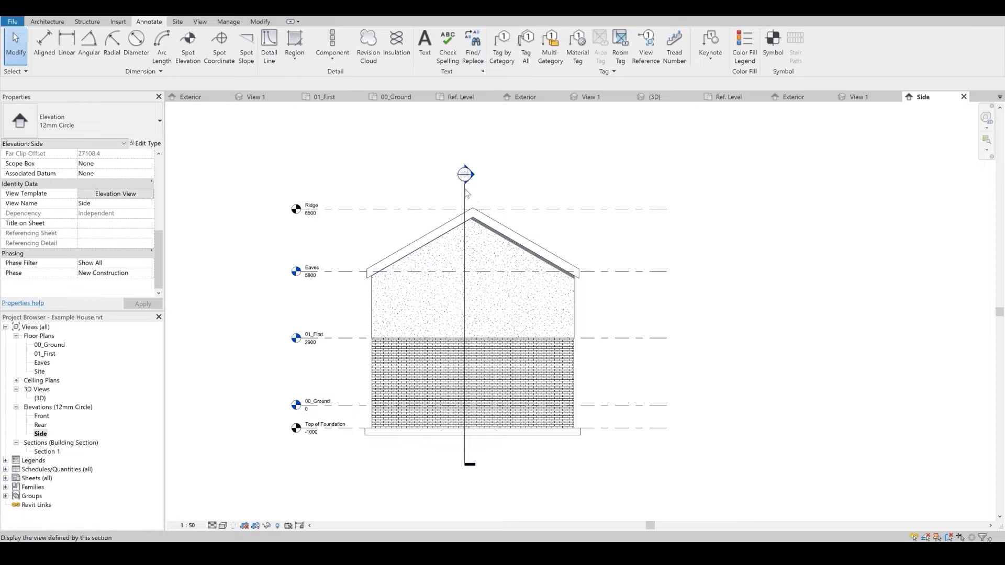
{"action": "left_click", "coordinate": [110, 193]}
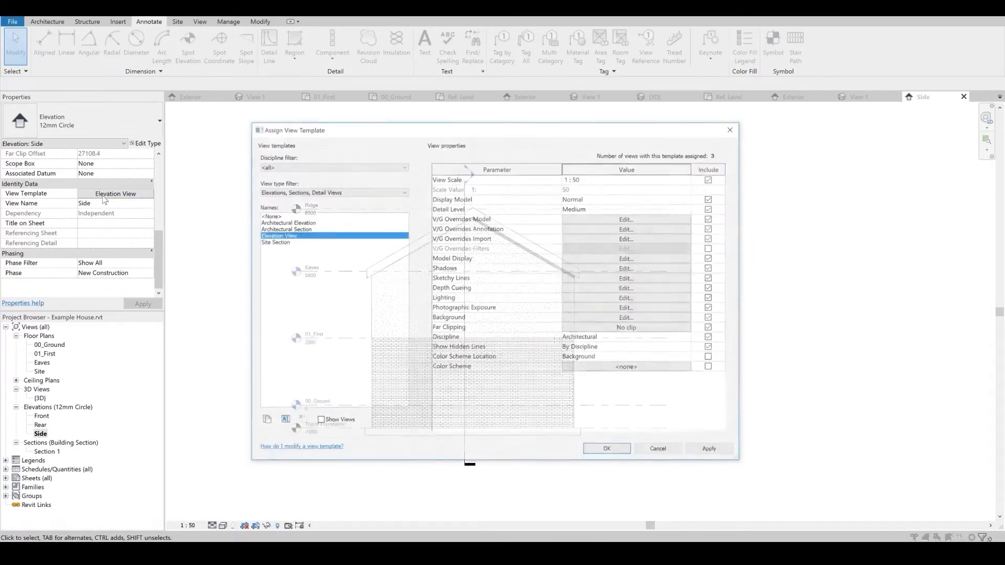
{"action": "left_click_drag", "start_coordinate": [316, 132], "coordinate": [292, 135]}
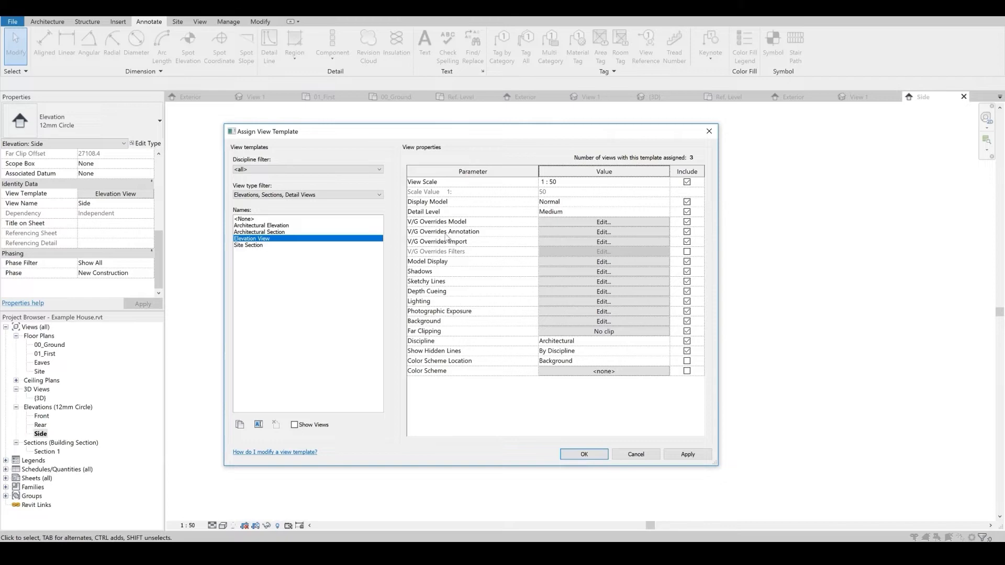
{"action": "left_click", "coordinate": [543, 234]}
{"action": "scroll", "coordinate": [315, 283], "scroll_direction": "down", "scroll_amount": 7}
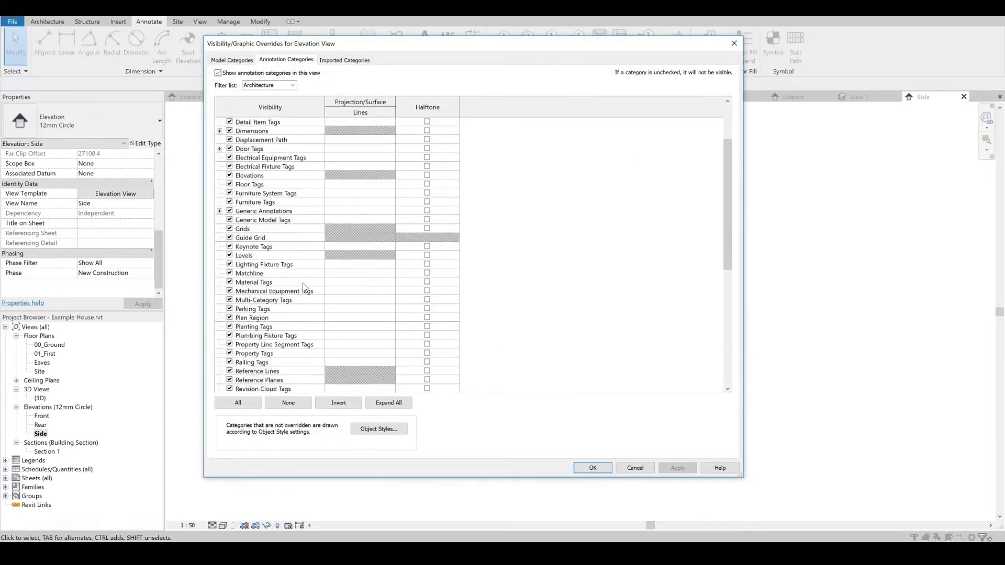
{"action": "left_click", "coordinate": [229, 317]}
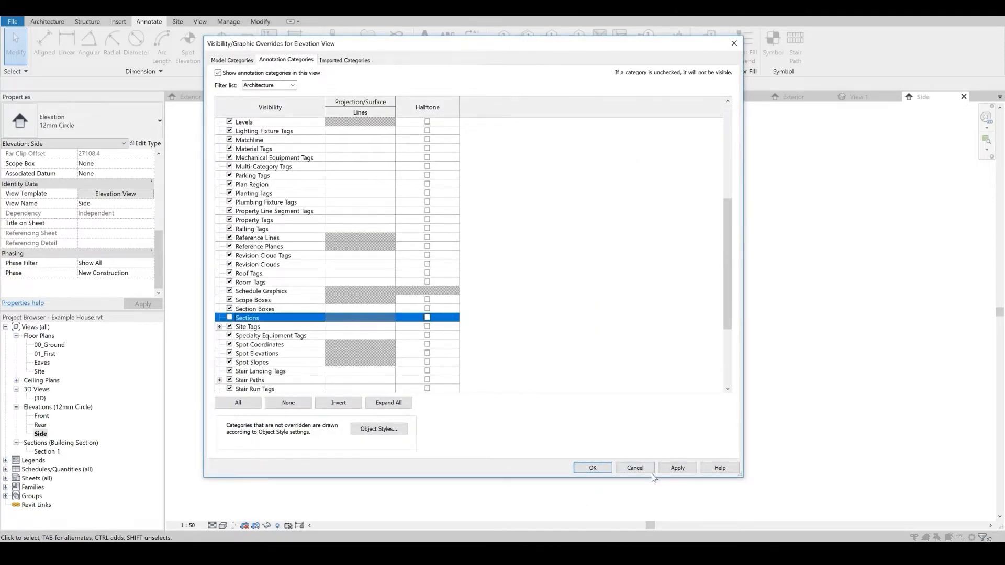
{"action": "left_click", "coordinate": [593, 468]}
{"action": "left_click", "coordinate": [578, 455]}
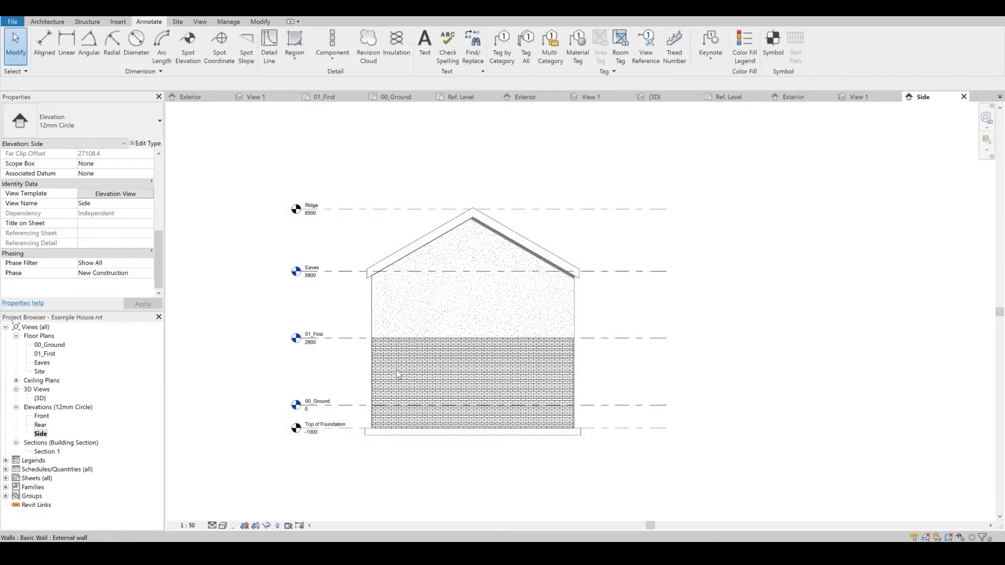
- Draw a Solid Grey filled region about 14200 by 2600 mm down from the 00_Ground level across the Side elevation and finish it
{"action": "scroll", "coordinate": [398, 374], "scroll_direction": "up", "scroll_amount": 3}
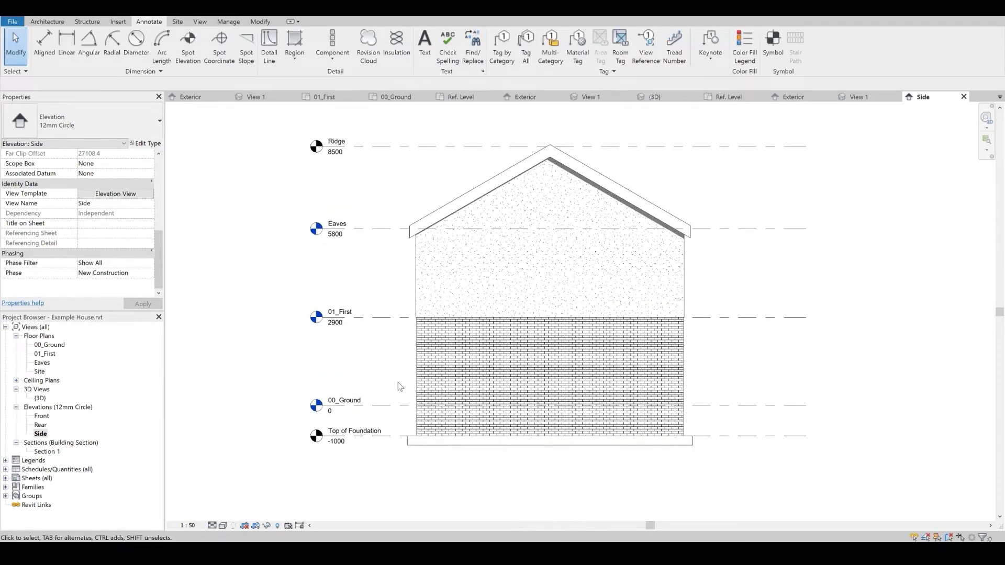
{"action": "middle_click_drag", "start_coordinate": [365, 285], "coordinate": [378, 284]}
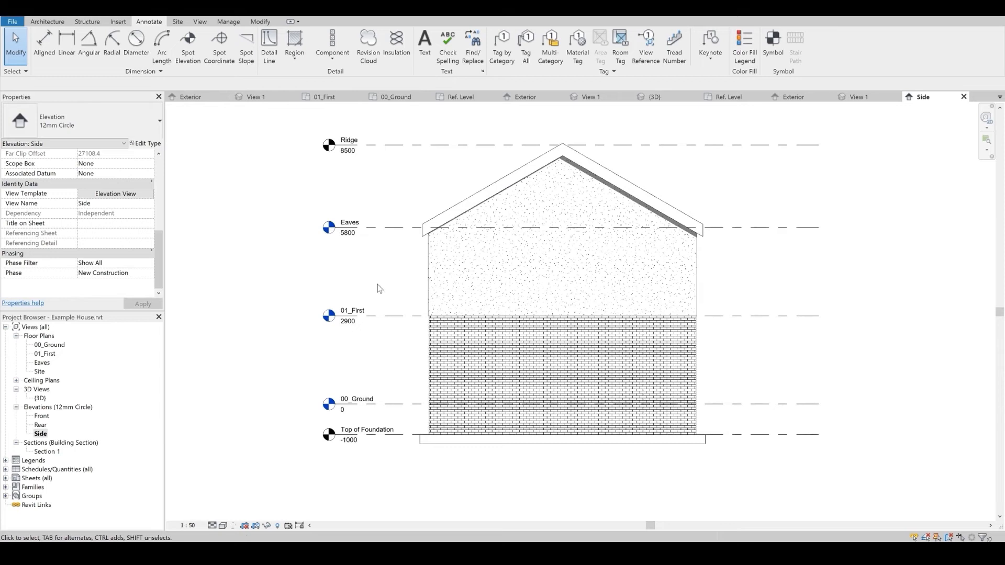
{"action": "left_click", "coordinate": [292, 46]}
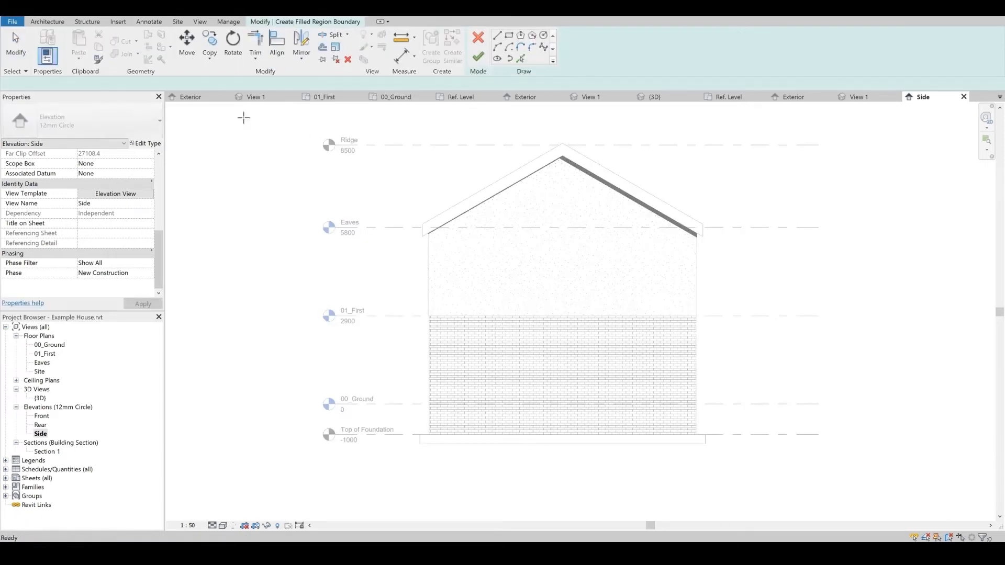
{"action": "middle_click_drag", "start_coordinate": [288, 336], "coordinate": [289, 289]}
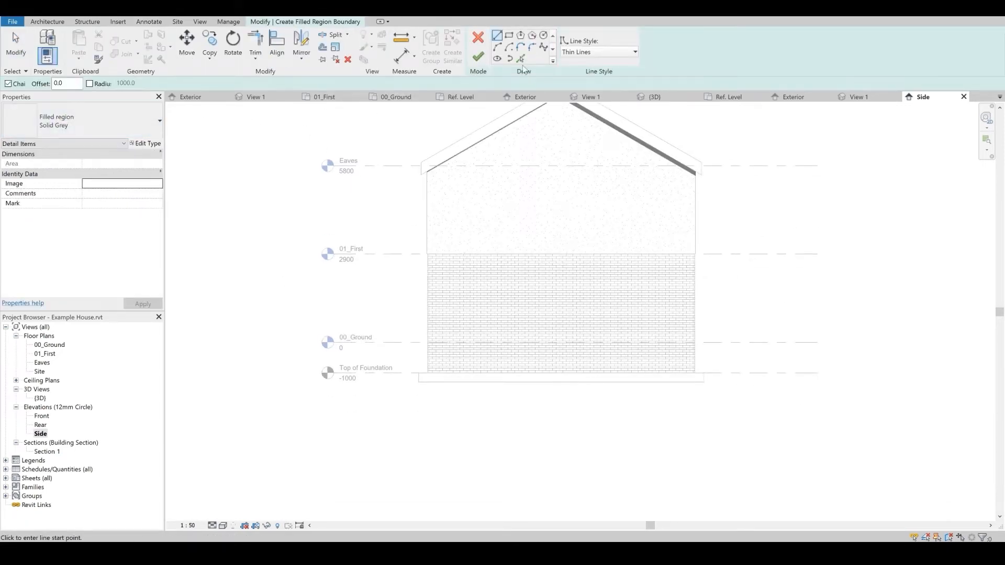
{"action": "left_click", "coordinate": [508, 35]}
{"action": "left_click", "coordinate": [354, 343]}
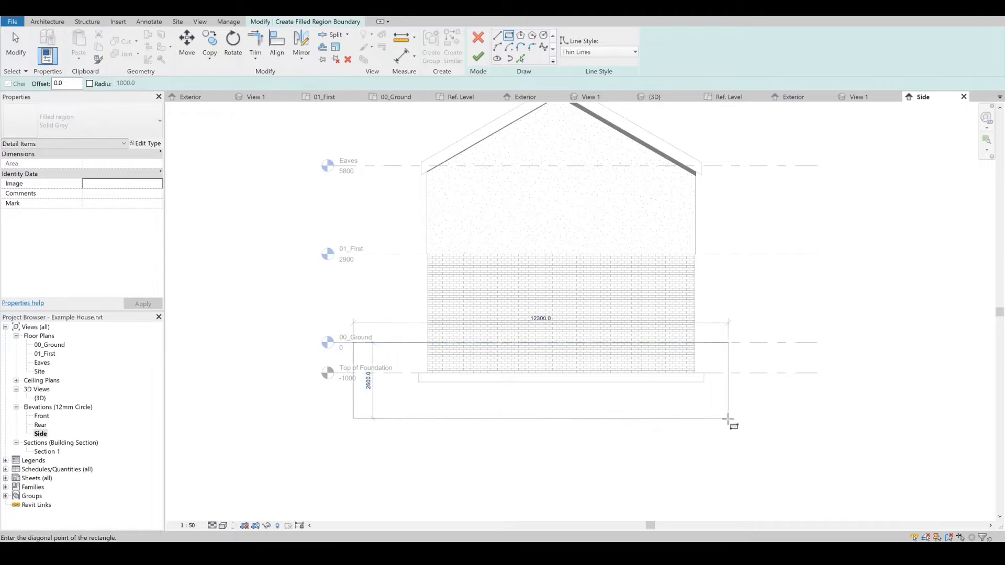
{"action": "left_click", "coordinate": [787, 421]}
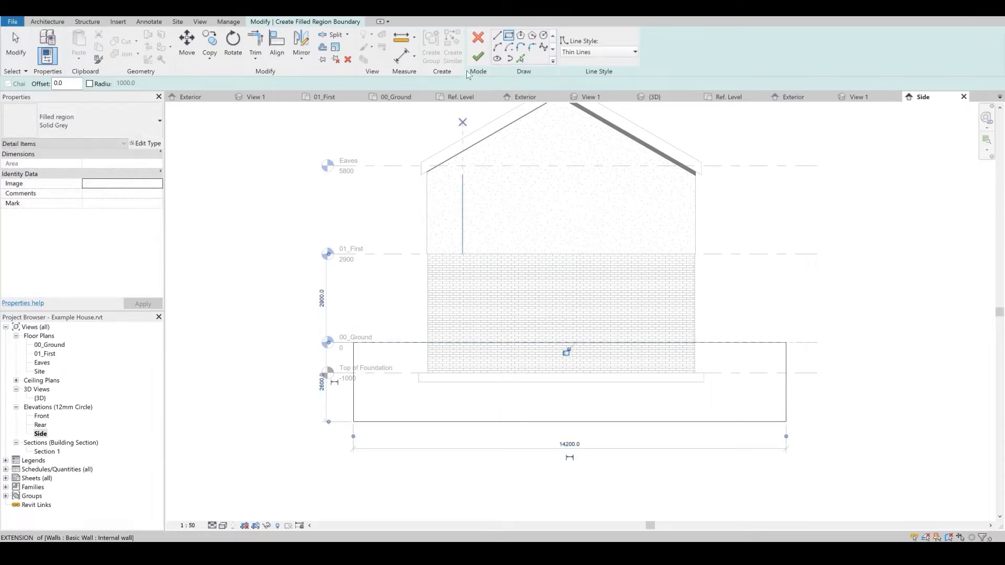
{"action": "left_click", "coordinate": [478, 56]}
{"action": "left_click", "coordinate": [245, 291]}
- Crop the Side elevation, pull the lower edge and both sides in to cut through the ground fill, and hide the crop region
{"action": "scroll", "coordinate": [413, 425], "scroll_direction": "down", "scroll_amount": 2}
{"action": "scroll", "coordinate": [413, 425], "scroll_direction": "up", "scroll_amount": 2}
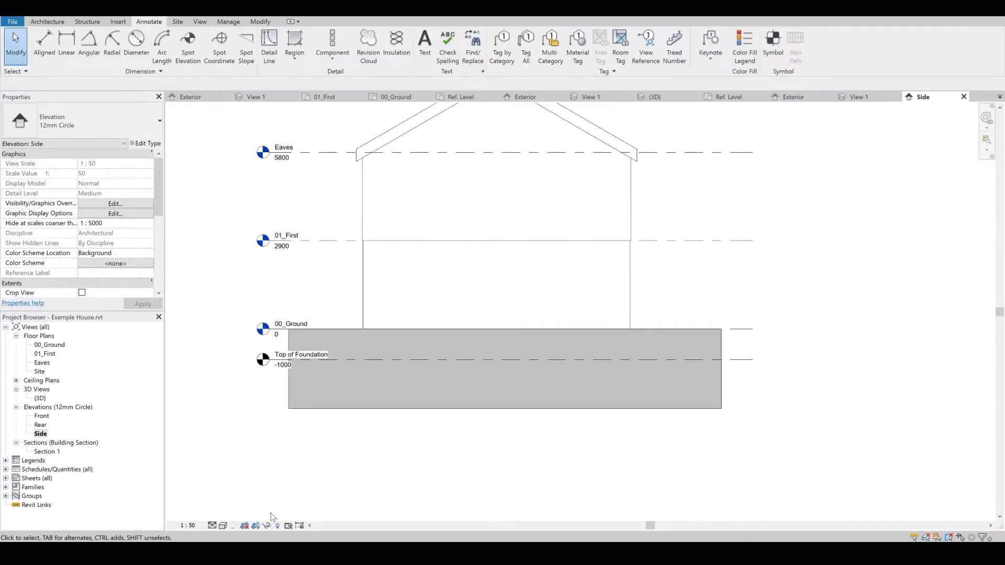
{"action": "left_click", "coordinate": [252, 442]}
{"action": "left_click_drag", "start_coordinate": [506, 442], "coordinate": [505, 395]}
{"action": "left_click_drag", "start_coordinate": [207, 212], "coordinate": [310, 212]}
{"action": "left_click_drag", "start_coordinate": [803, 212], "coordinate": [690, 212]}
{"action": "middle_click_drag", "start_coordinate": [642, 212], "coordinate": [643, 304]}
{"action": "scroll", "coordinate": [642, 305], "scroll_direction": "down", "scroll_amount": 1}
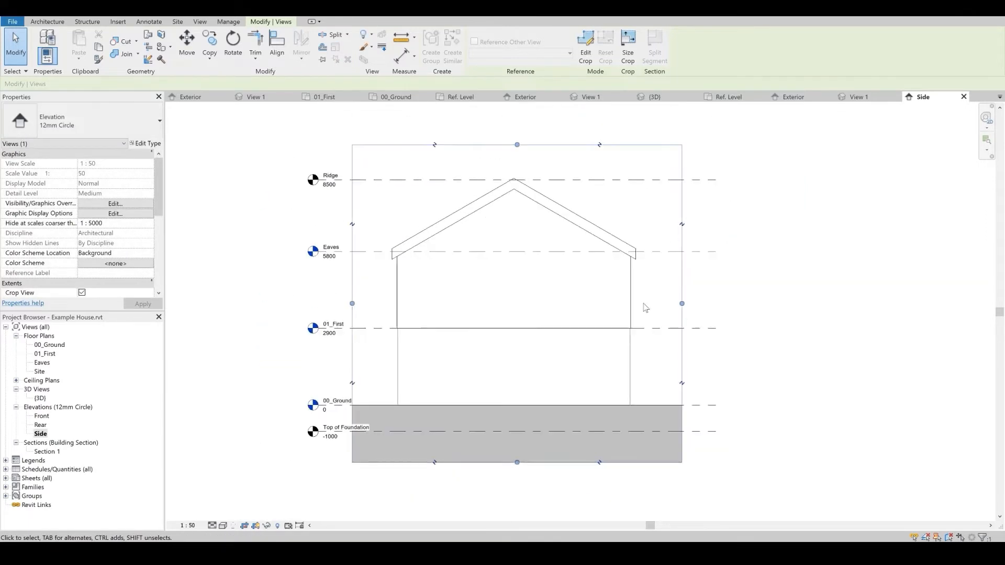
{"action": "left_click", "coordinate": [735, 277]}
{"action": "middle_click_drag", "start_coordinate": [412, 324], "coordinate": [438, 298]}
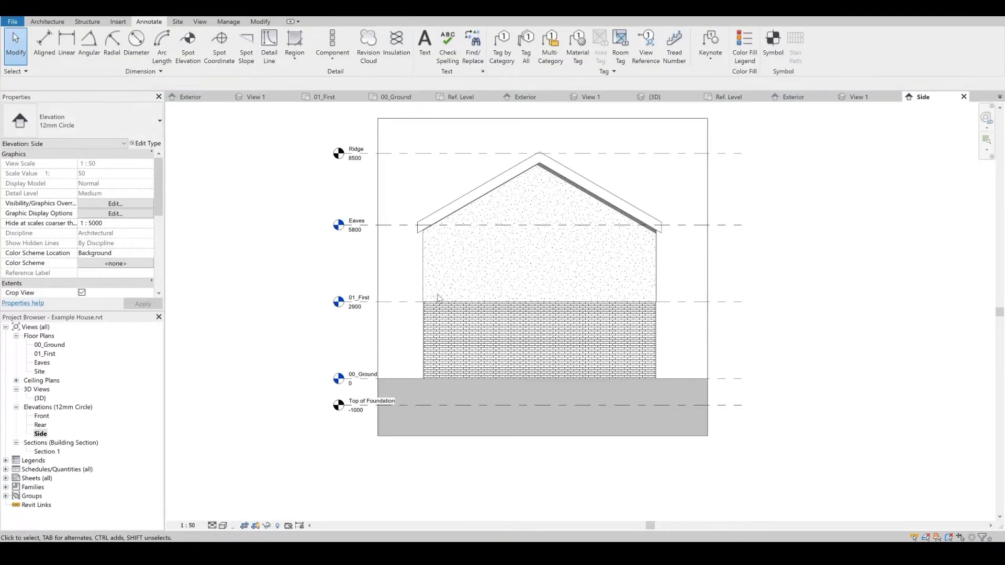
{"action": "left_click", "coordinate": [255, 526]}
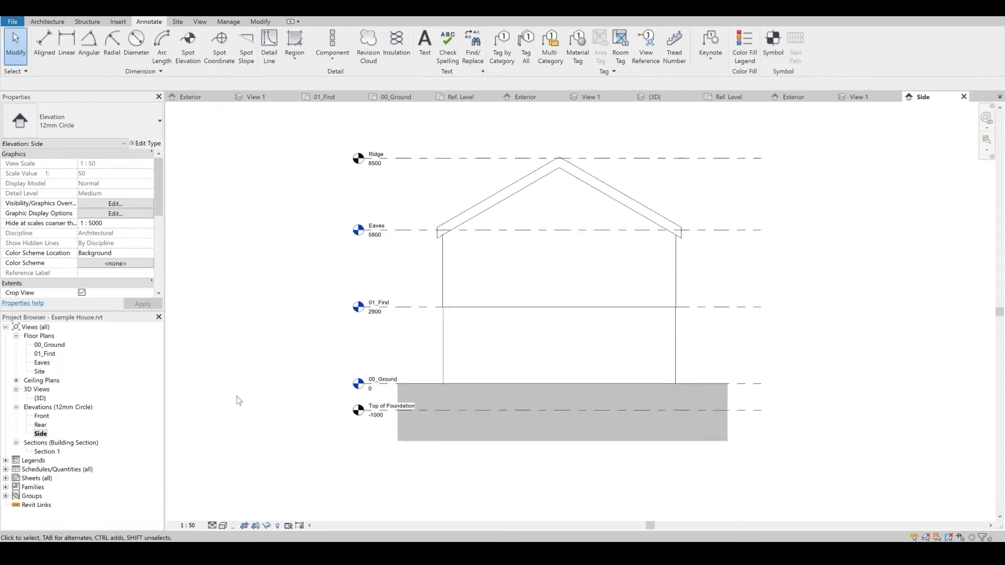
- Check the ground fill and crop in the Rear and Front elevations
{"action": "double_click", "coordinate": [40, 424]}
{"action": "double_click", "coordinate": [42, 416]}
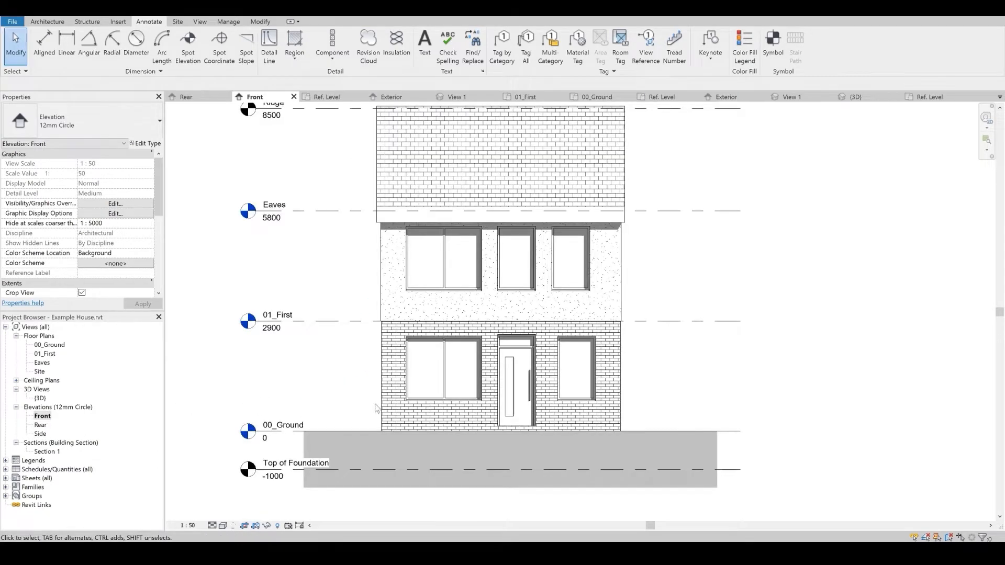
{"action": "scroll", "coordinate": [463, 428], "scroll_direction": "down", "scroll_amount": 1}
{"action": "middle_click_drag", "start_coordinate": [446, 425], "coordinate": [447, 408]}
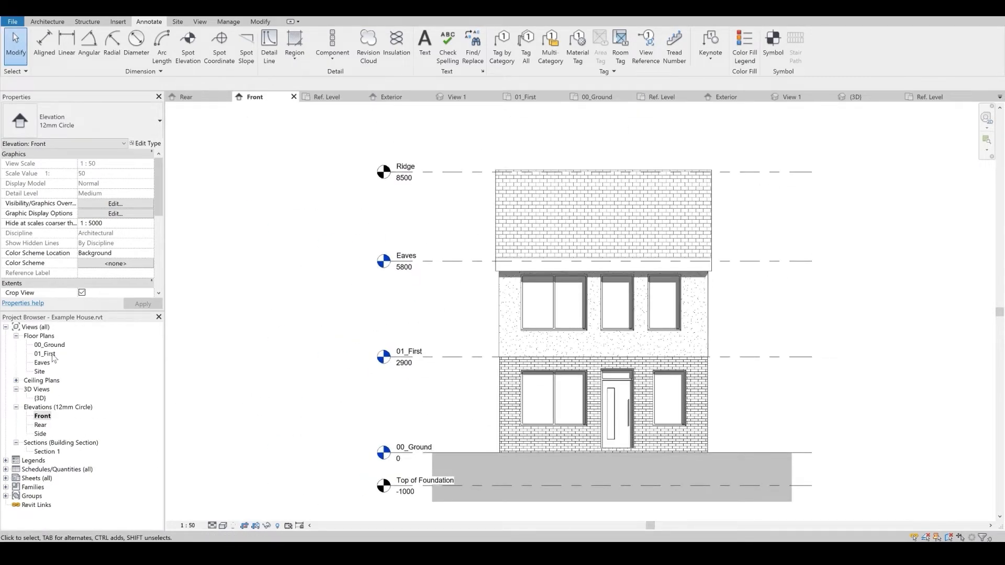
- Open the 00_Ground floor plan and compare it with the furnished Ground Floor layout in the reference PDF
{"action": "double_click", "coordinate": [49, 345]}
{"action": "scroll", "coordinate": [412, 374], "scroll_direction": "down", "scroll_amount": 4}
{"action": "middle_click_drag", "start_coordinate": [368, 339], "coordinate": [407, 404]}
{"action": "scroll", "coordinate": [387, 371], "scroll_direction": "up", "scroll_amount": 1}
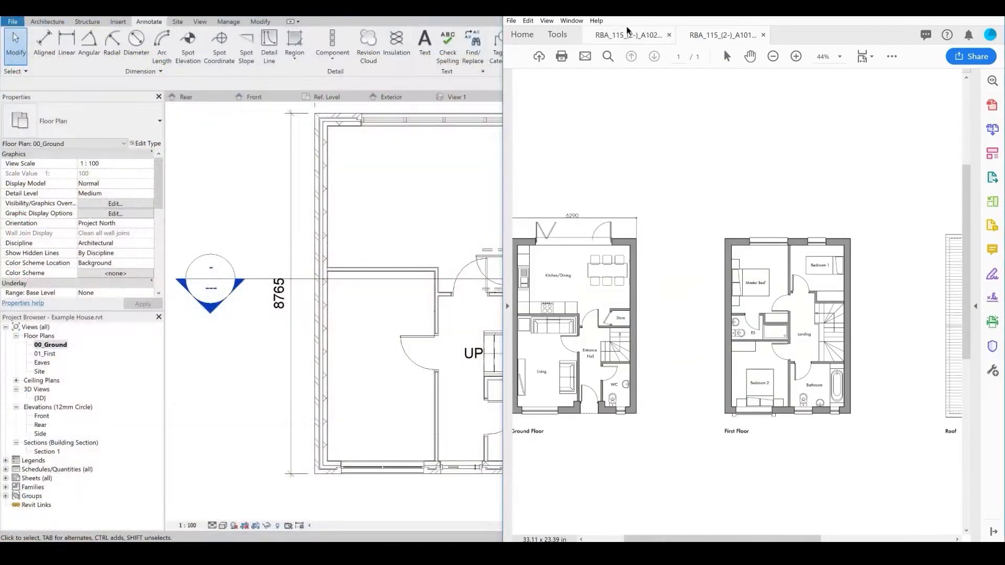
{"action": "left_click_drag", "start_coordinate": [513, 350], "coordinate": [557, 341]}
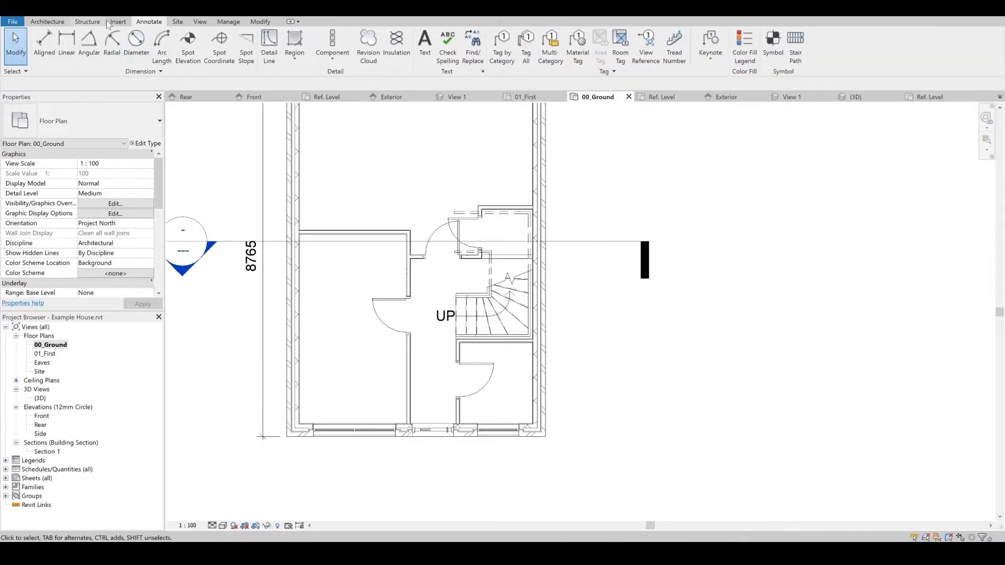
{"action": "left_click", "coordinate": [59, 22]}
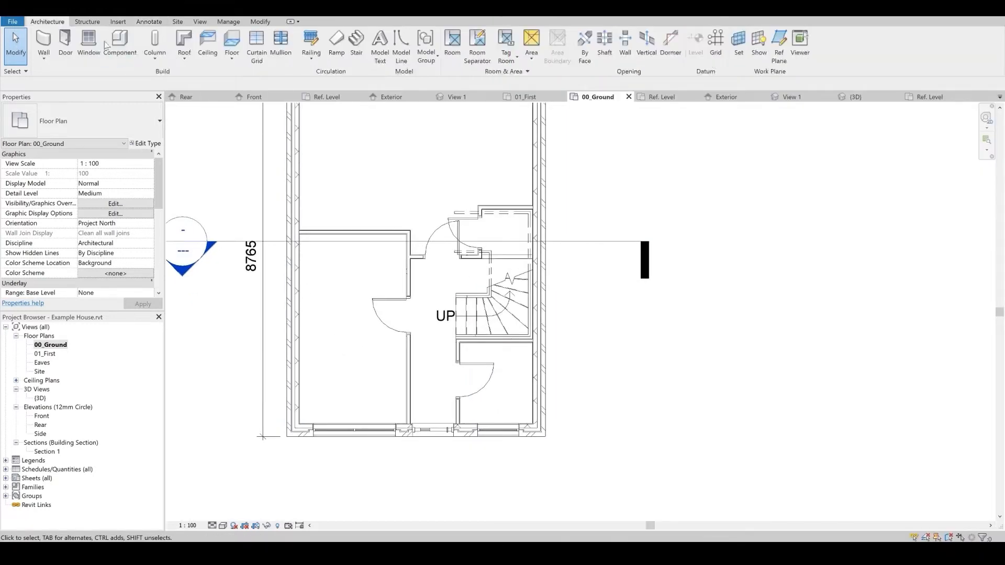
{"action": "left_click", "coordinate": [109, 131]}
{"action": "scroll", "coordinate": [112, 272], "scroll_direction": "down", "scroll_amount": 5}
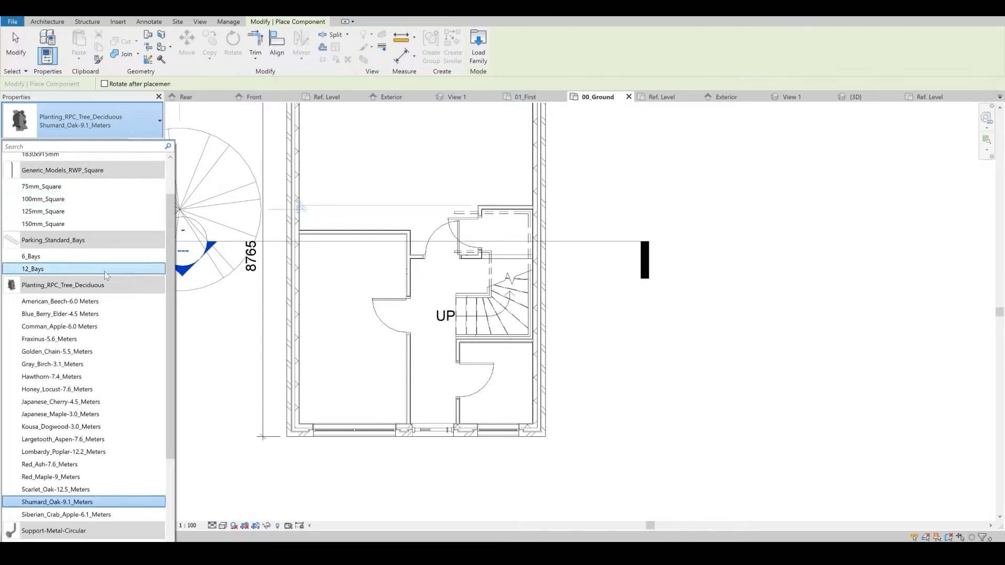
{"action": "scroll", "coordinate": [111, 302], "scroll_direction": "up", "scroll_amount": 10}
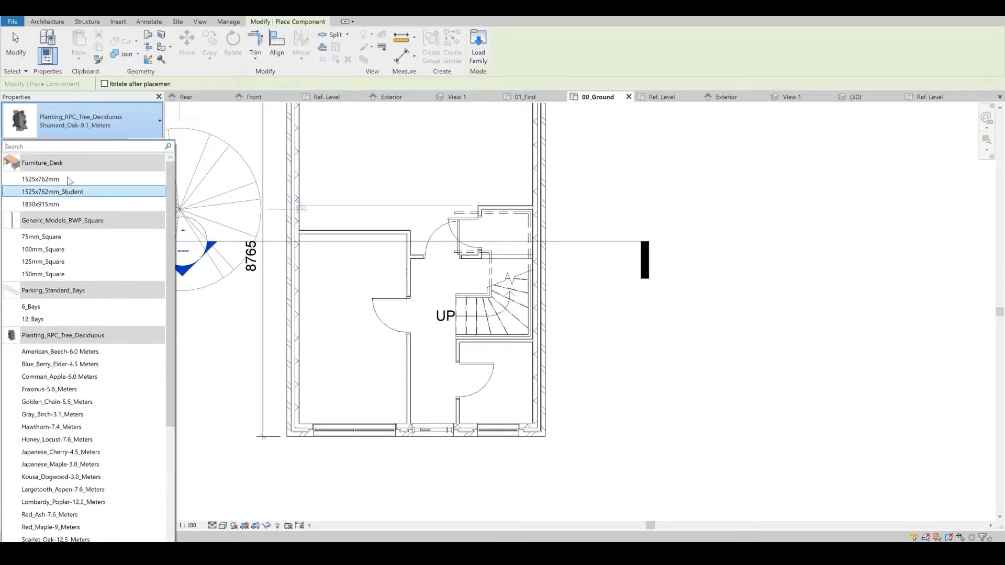
{"action": "key", "text": "Escape"}
{"action": "key", "text": "Escape"}
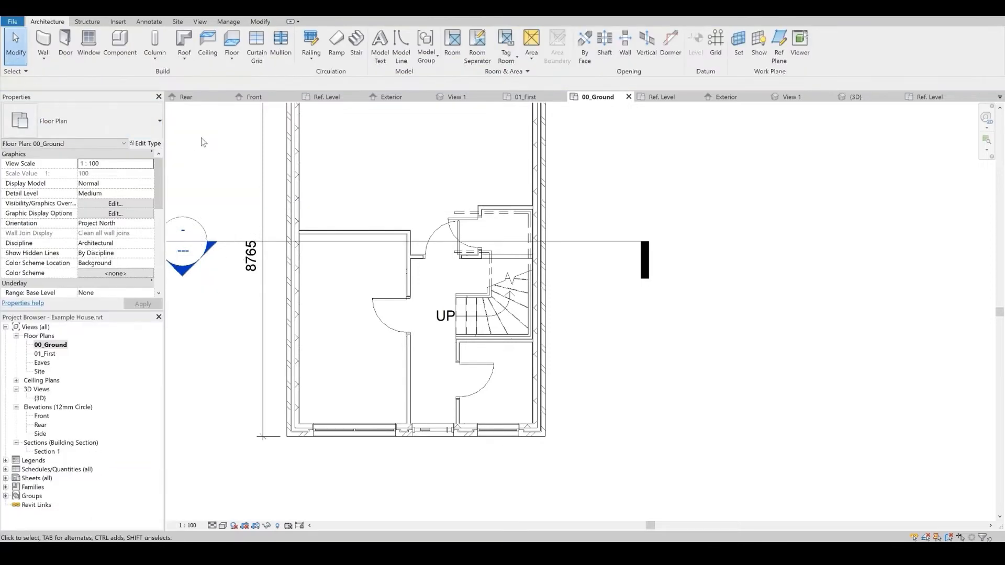
{"action": "left_click", "coordinate": [118, 22]}
{"action": "left_click", "coordinate": [320, 49]}
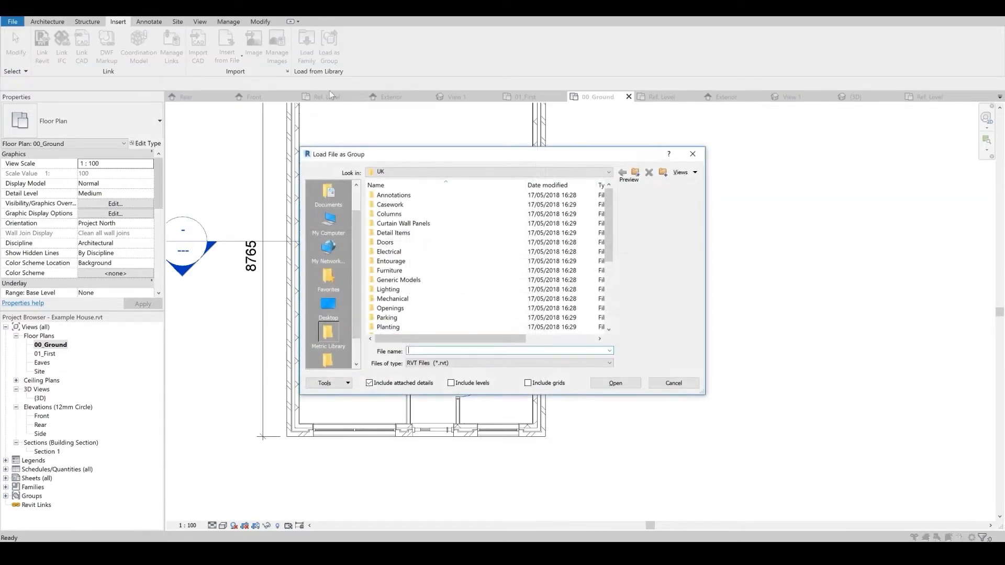
{"action": "left_click", "coordinate": [675, 384]}
- Load the Furniture_Bed_1.rfa family from the Furniture library's Beds folder
{"action": "left_click", "coordinate": [297, 49]}
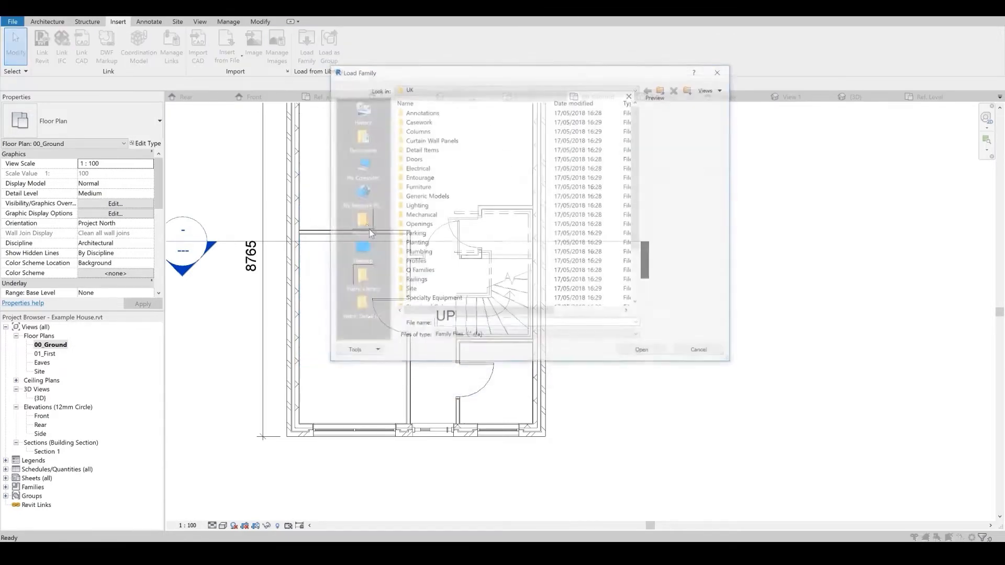
{"action": "double_click", "coordinate": [411, 189]}
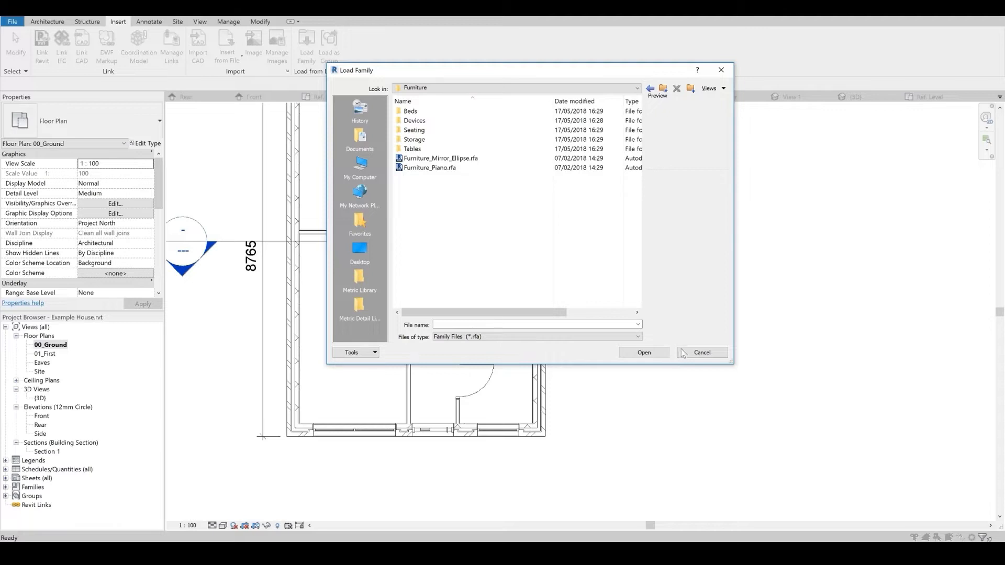
{"action": "left_click_drag", "start_coordinate": [738, 367], "coordinate": [780, 416]}
{"action": "left_click_drag", "start_coordinate": [419, 76], "coordinate": [301, 103]}
{"action": "double_click", "coordinate": [294, 137]}
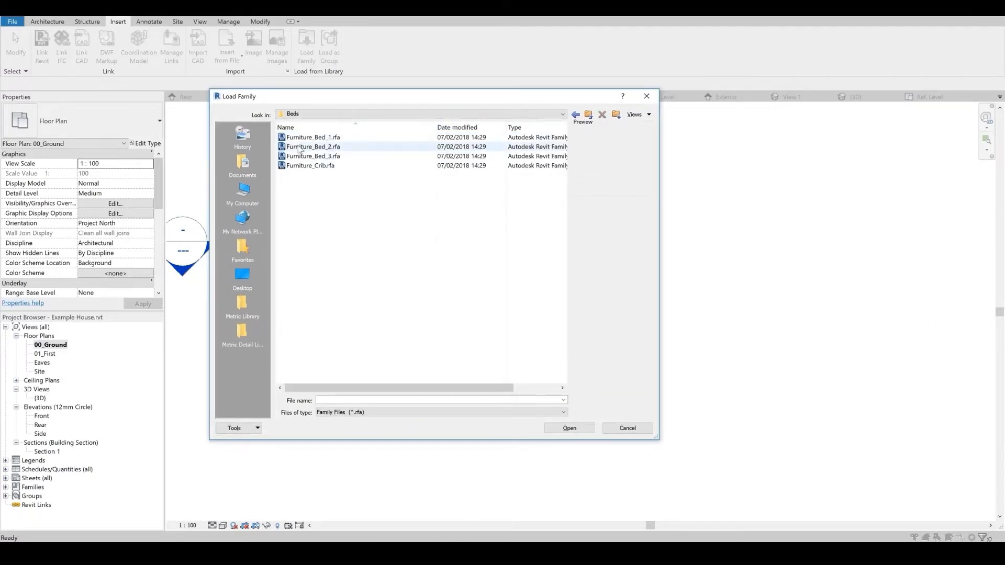
{"action": "left_click", "coordinate": [299, 148]}
{"action": "left_click", "coordinate": [309, 137]}
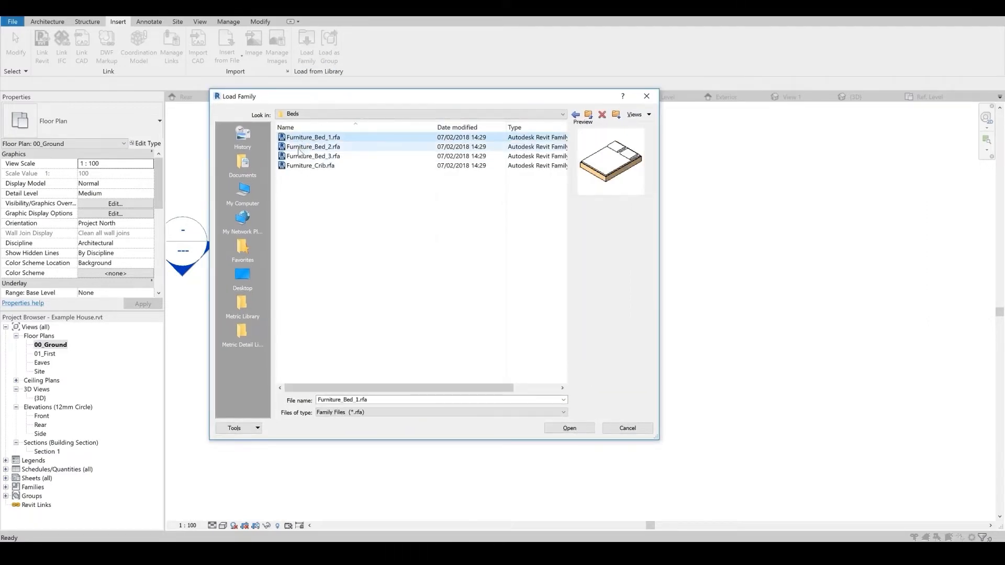
{"action": "left_click", "coordinate": [559, 428]}
- Load the Furniture_Crescent_Sofa.rfa family from the Furniture library's Seating folder
{"action": "left_click", "coordinate": [306, 47]}
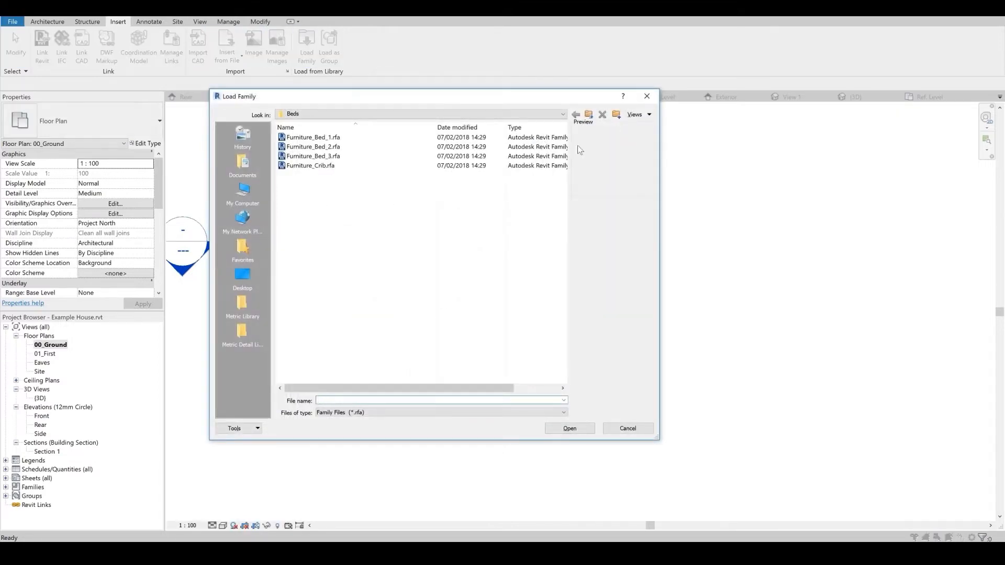
{"action": "left_click", "coordinate": [589, 115]}
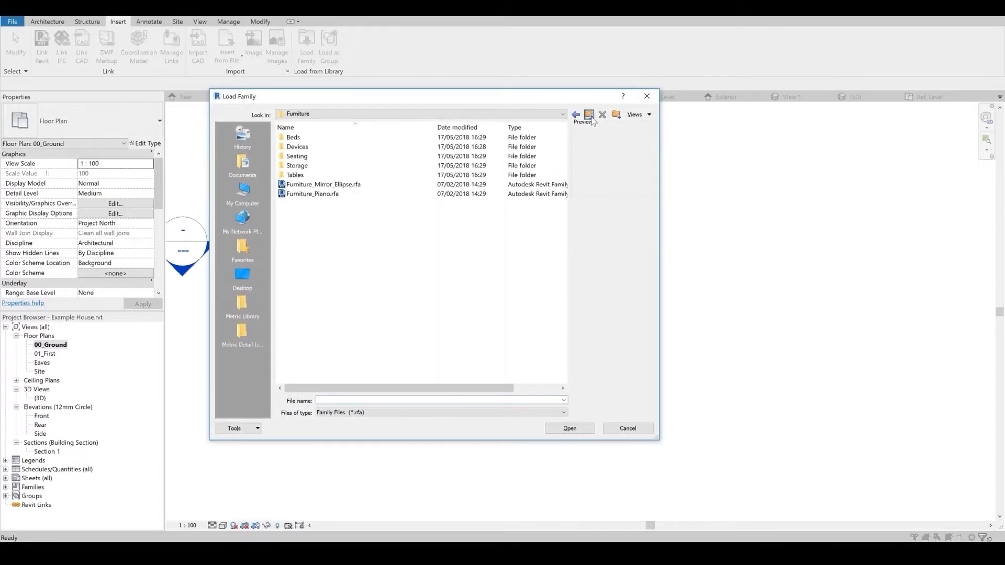
{"action": "double_click", "coordinate": [317, 156]}
{"action": "left_click", "coordinate": [322, 326]}
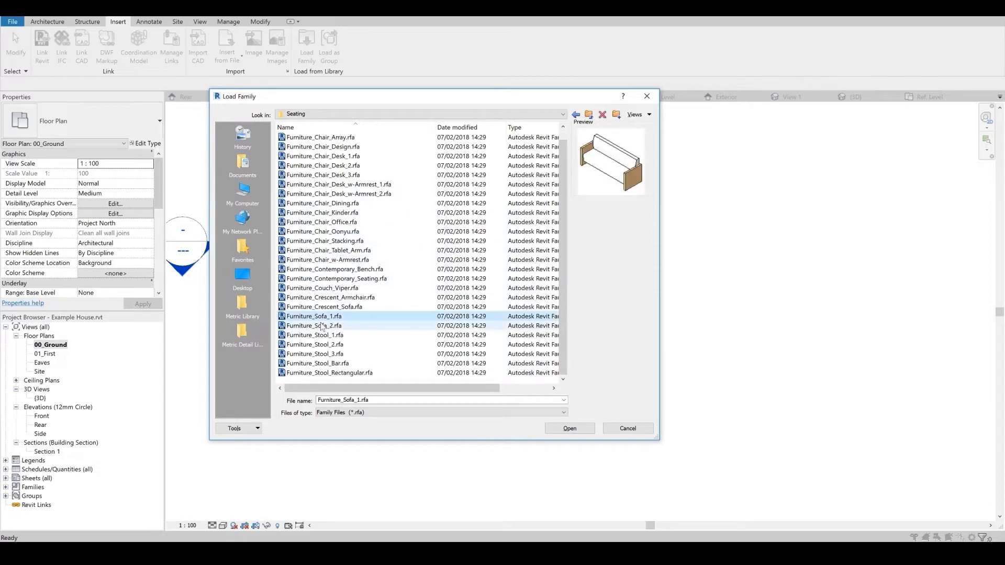
{"action": "key", "text": "Up"}
{"action": "key", "text": "Up"}
{"action": "key", "text": "Down"}
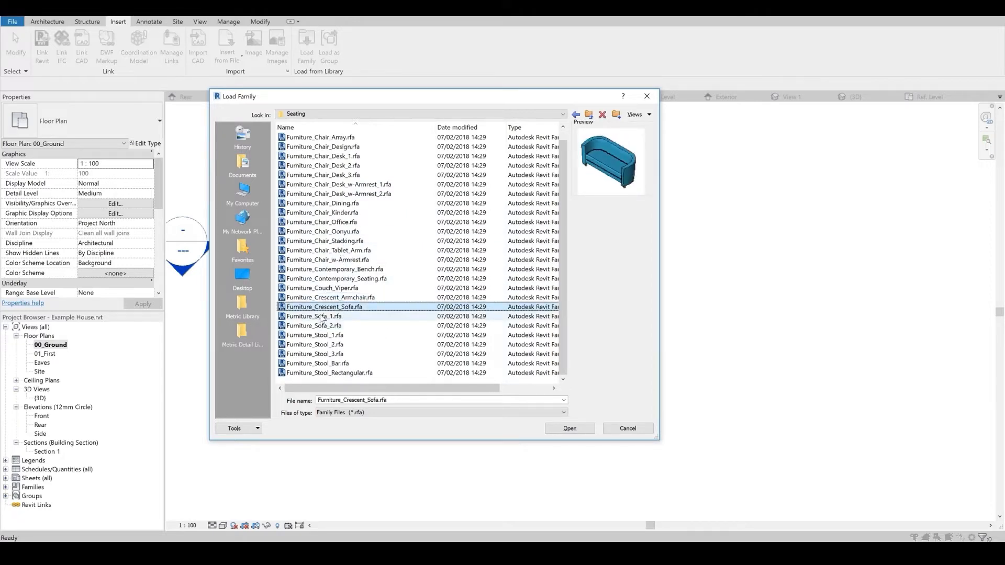
{"action": "key", "text": "Return"}
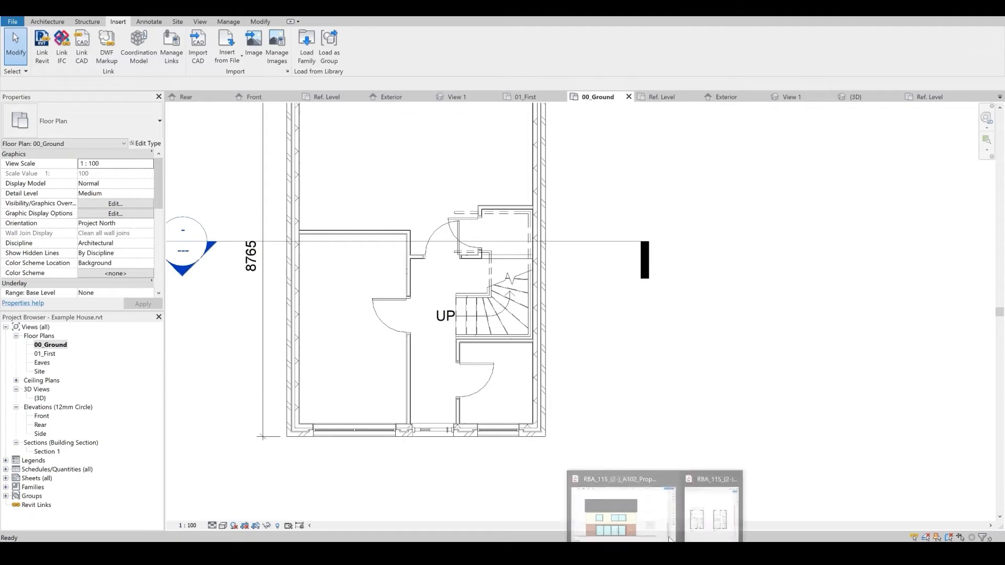
- Browse the Furniture library's Tables folder and load the Furniture_Table_Dining_w-Chairs_Rectangular.rfa family
{"action": "mouse_move", "coordinate": [696, 528]}
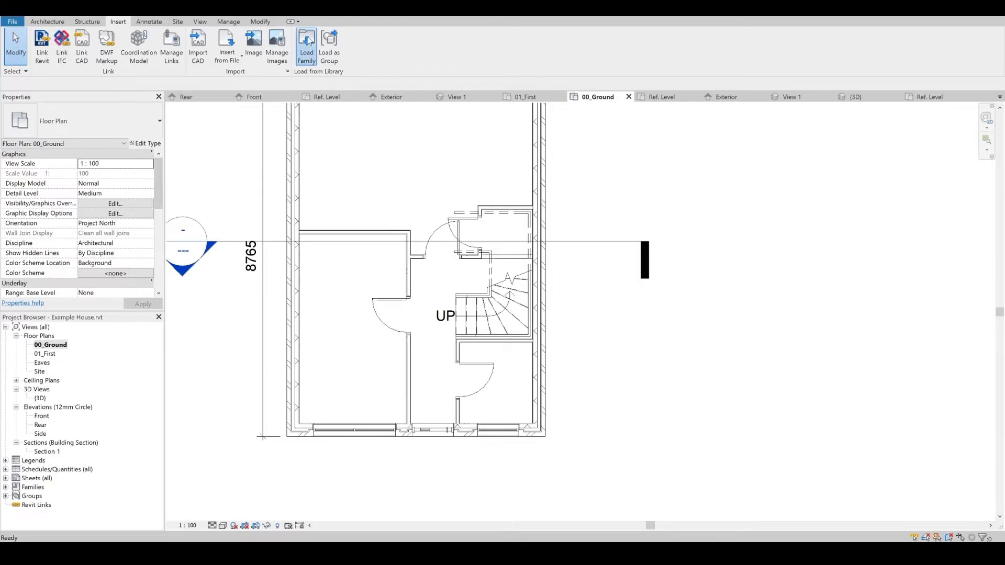
{"action": "left_click", "coordinate": [309, 41]}
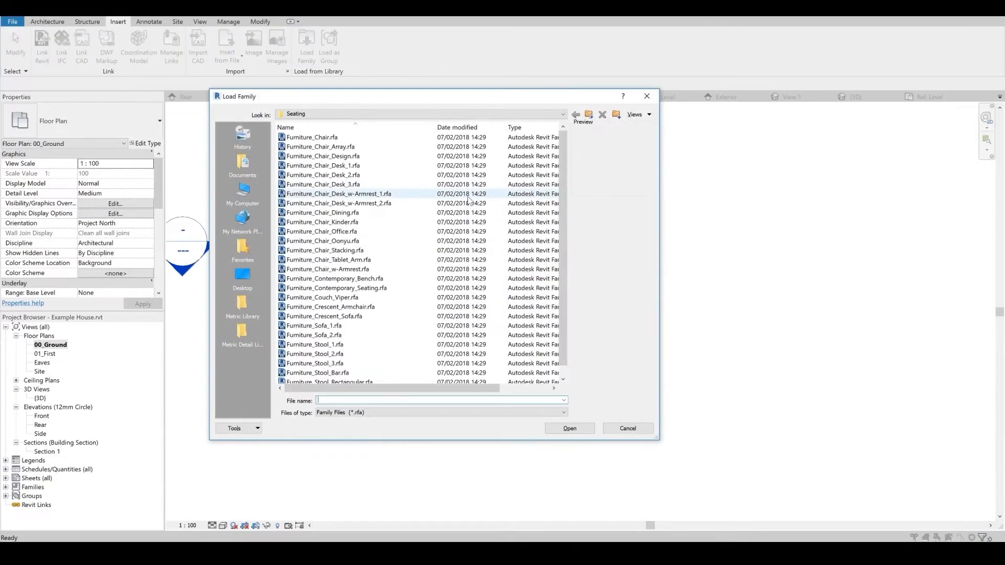
{"action": "left_click", "coordinate": [589, 115]}
{"action": "double_click", "coordinate": [314, 178]}
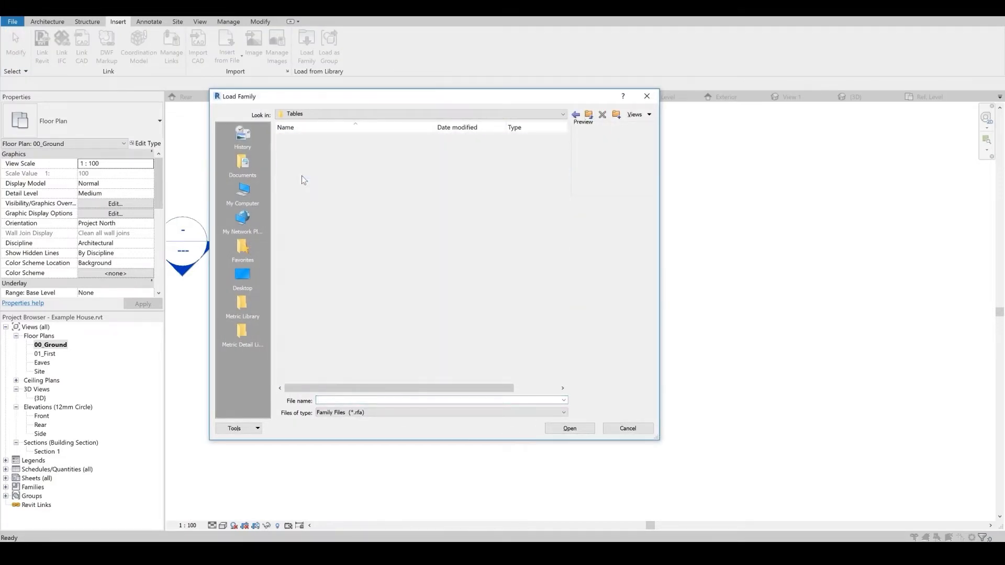
{"action": "left_click", "coordinate": [316, 177]}
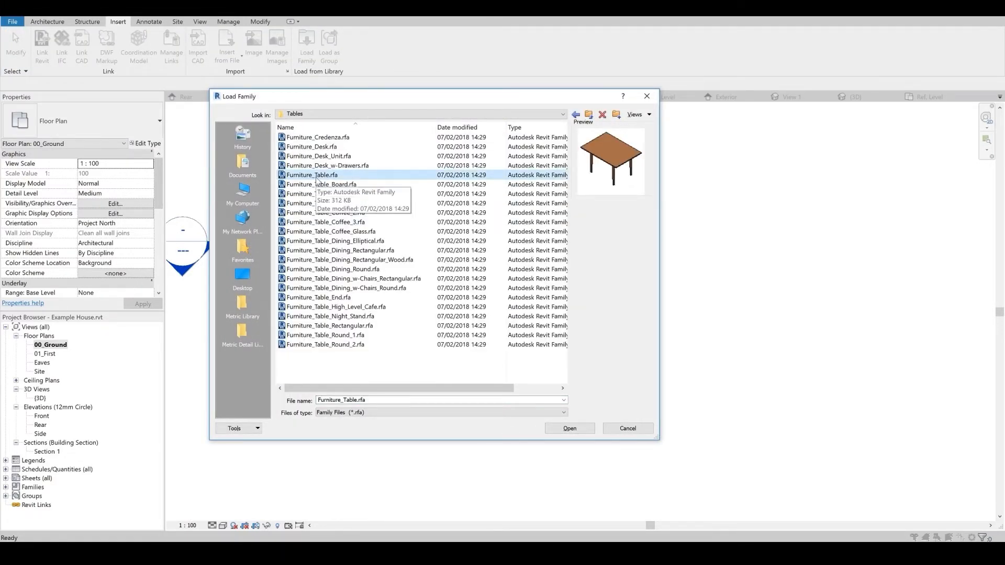
{"action": "key", "text": "Up"}
{"action": "key", "text": "Up"}
{"action": "key", "text": "Up"}
{"action": "key", "text": "Down"}
{"action": "key", "text": "Down"}
{"action": "key", "text": "Down"}
{"action": "key", "text": "Down"}
{"action": "key", "text": "Down"}
{"action": "key", "text": "Down"}
{"action": "key", "text": "Down"}
{"action": "key", "text": "Down"}
{"action": "key", "text": "Down"}
{"action": "key", "text": "Down"}
{"action": "key", "text": "Down"}
{"action": "key", "text": "Down"}
{"action": "key", "text": "Down"}
{"action": "key", "text": "Down"}
{"action": "key", "text": "Down"}
{"action": "key", "text": "Down"}
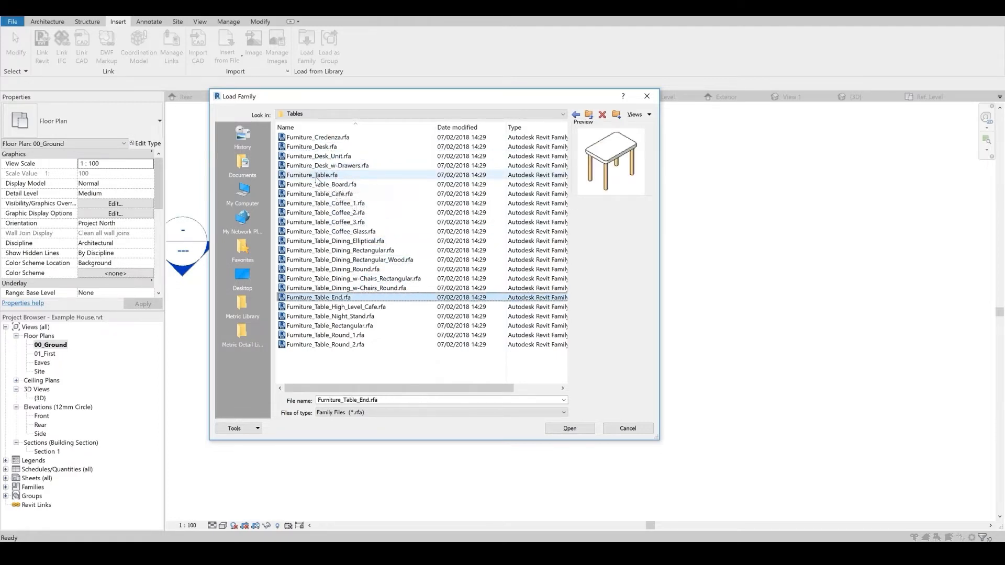
{"action": "key", "text": "Up"}
{"action": "key", "text": "Up"}
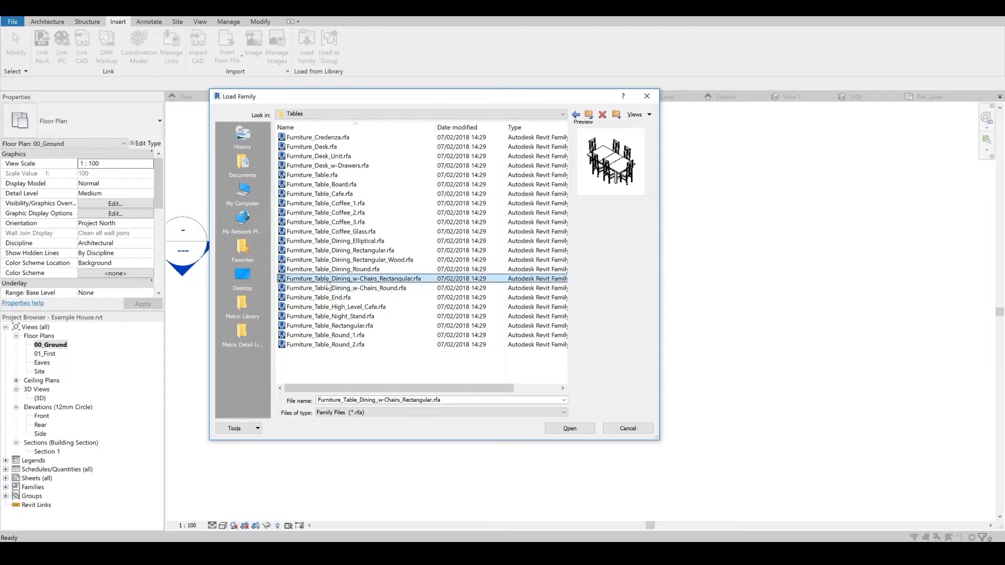
{"action": "key", "text": "Return"}
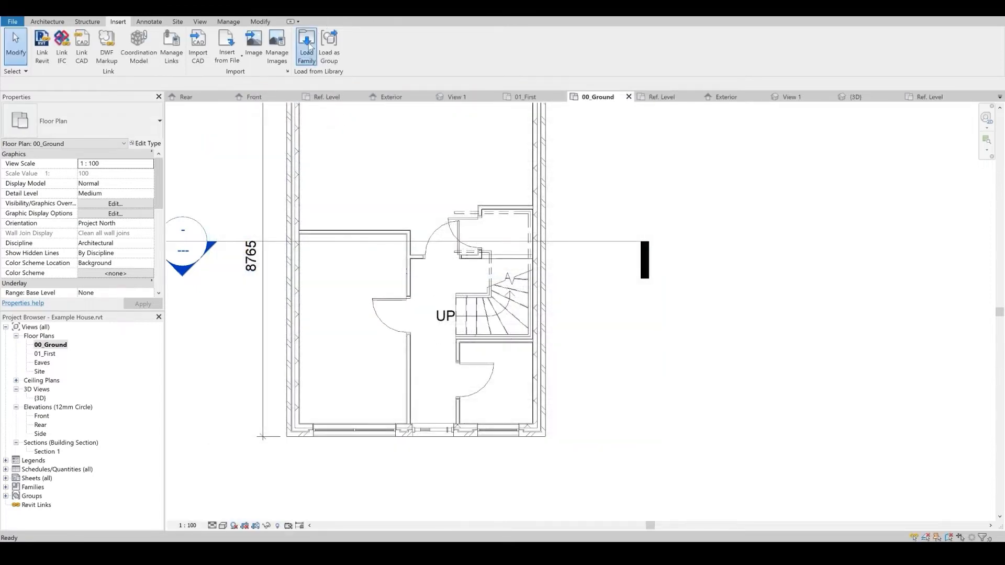
- Compare the coffee table previews in the Tables folder and load the Furniture_Table_Coffee_2.rfa family
{"action": "left_click", "coordinate": [307, 46]}
{"action": "left_click", "coordinate": [345, 194]}
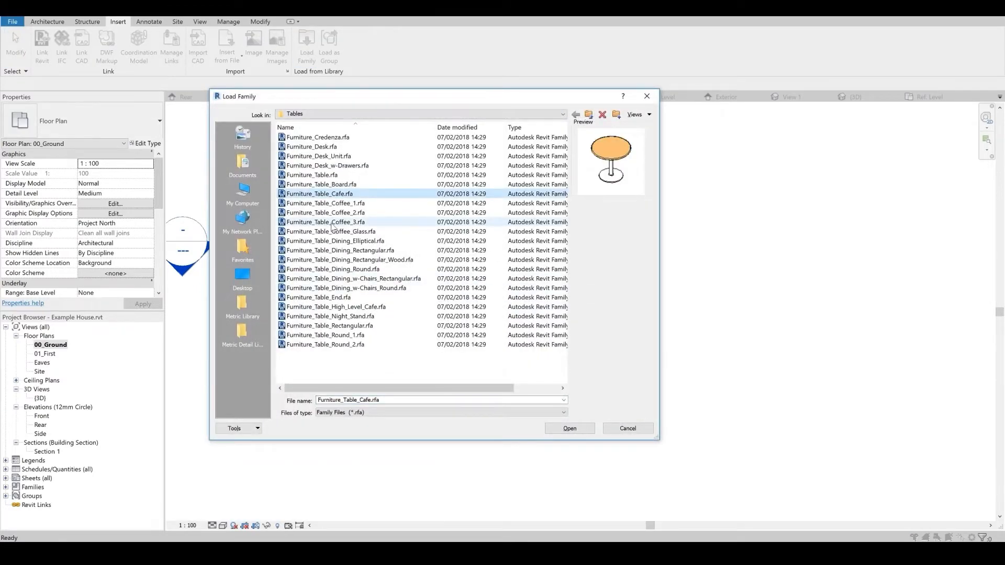
{"action": "key", "text": "Up"}
{"action": "key", "text": "Up"}
{"action": "key", "text": "Up"}
{"action": "key", "text": "Down"}
{"action": "key", "text": "Down"}
{"action": "key", "text": "Down"}
{"action": "key", "text": "Down"}
{"action": "key", "text": "Down"}
{"action": "key", "text": "Down"}
{"action": "key", "text": "Down"}
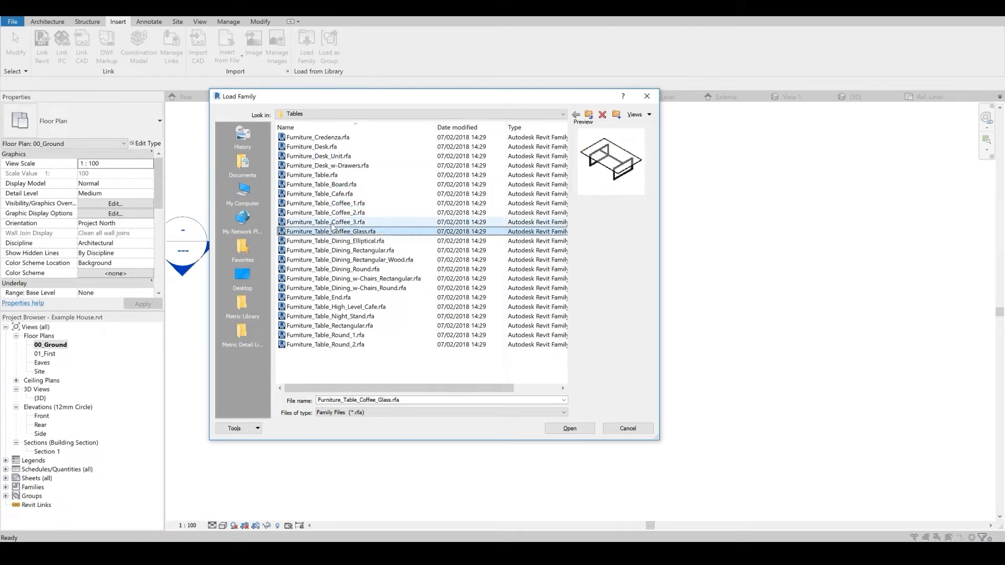
{"action": "key", "text": "Up"}
{"action": "key", "text": "Up"}
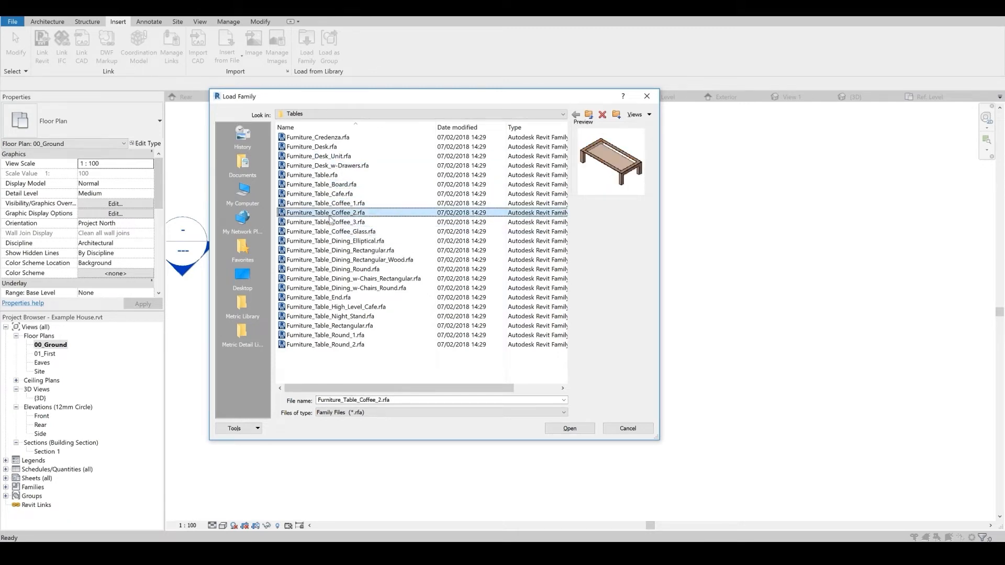
{"action": "key", "text": "Return"}
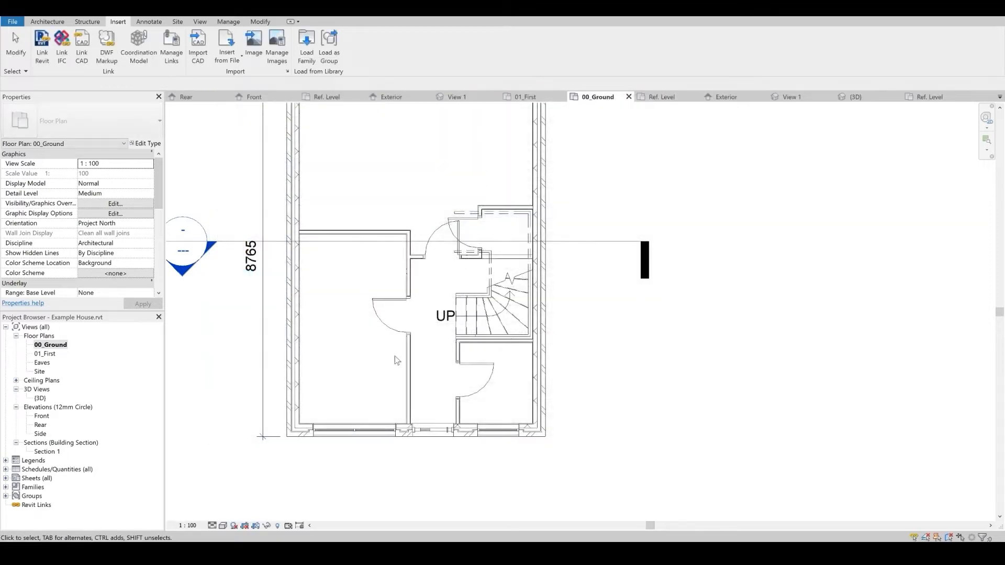
- Look through the UK library's Electrical Architectural folder and preview Furniture_TV_Plasma.rfa in the Furniture Devices folder
{"action": "mouse_move", "coordinate": [655, 531]}
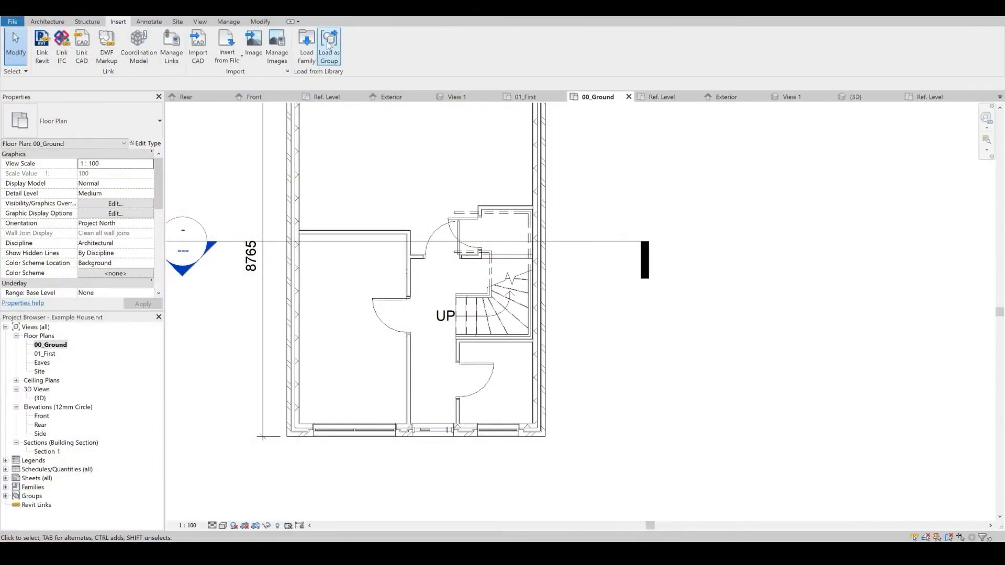
{"action": "left_click", "coordinate": [306, 48]}
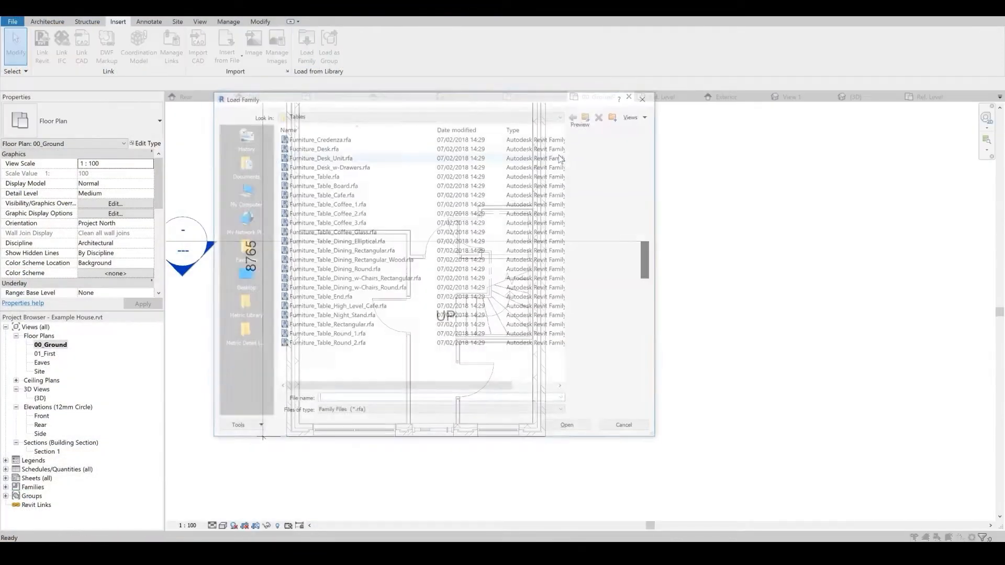
{"action": "left_click", "coordinate": [586, 116]}
{"action": "left_click", "coordinate": [565, 133]}
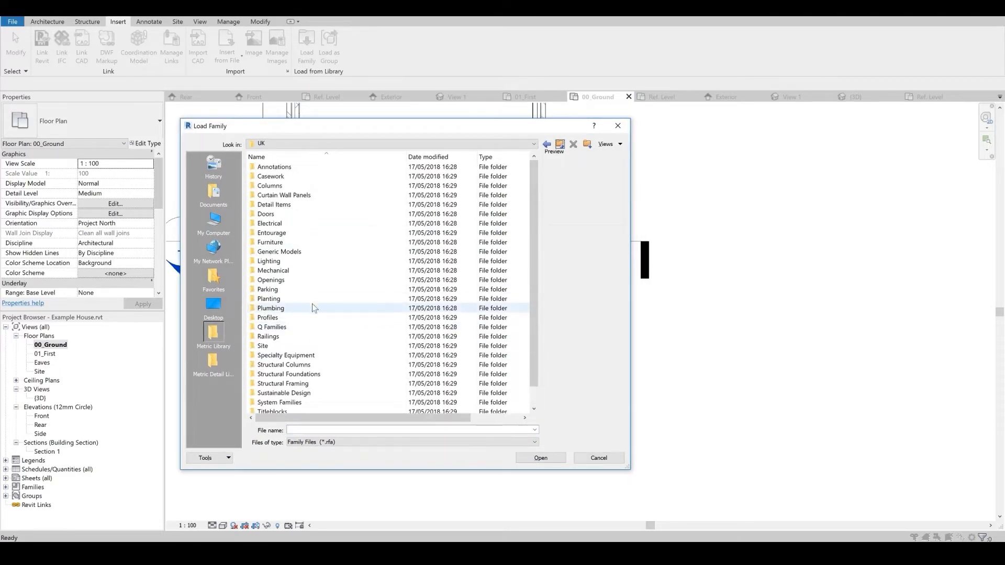
{"action": "double_click", "coordinate": [268, 223]}
{"action": "double_click", "coordinate": [269, 168]}
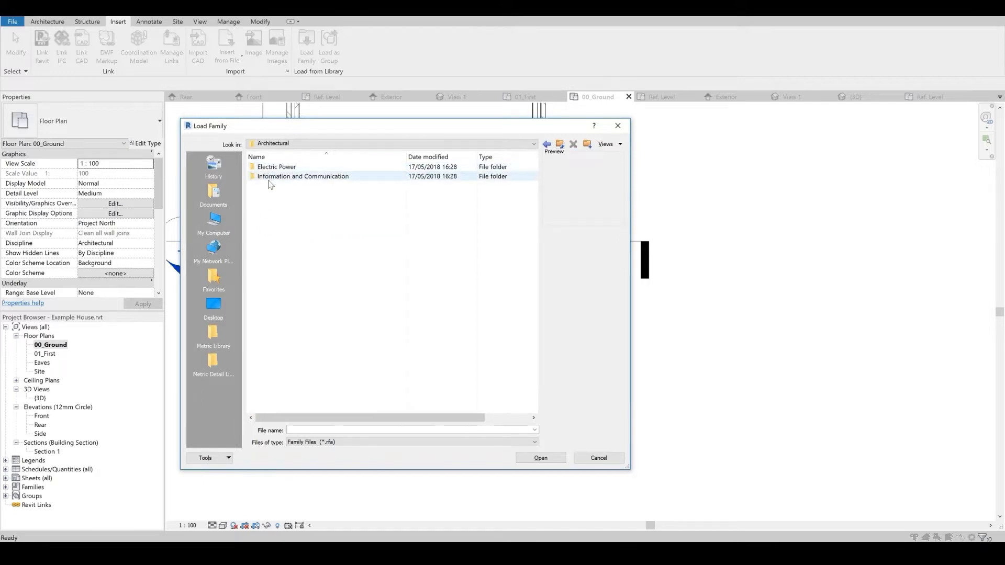
{"action": "left_click", "coordinate": [559, 144]}
{"action": "left_click", "coordinate": [559, 144]}
{"action": "double_click", "coordinate": [275, 242]}
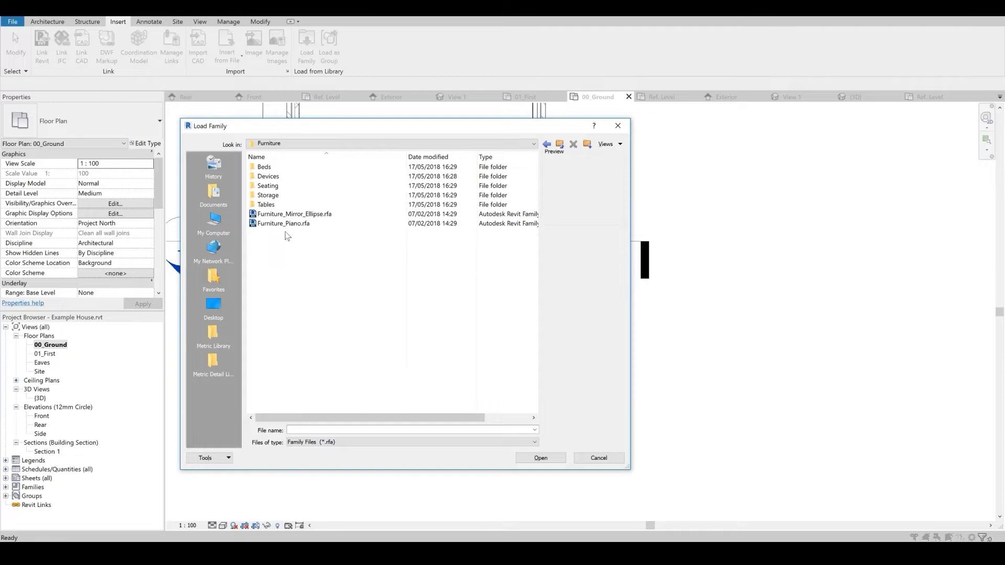
{"action": "double_click", "coordinate": [268, 176]}
{"action": "left_click", "coordinate": [272, 169]}
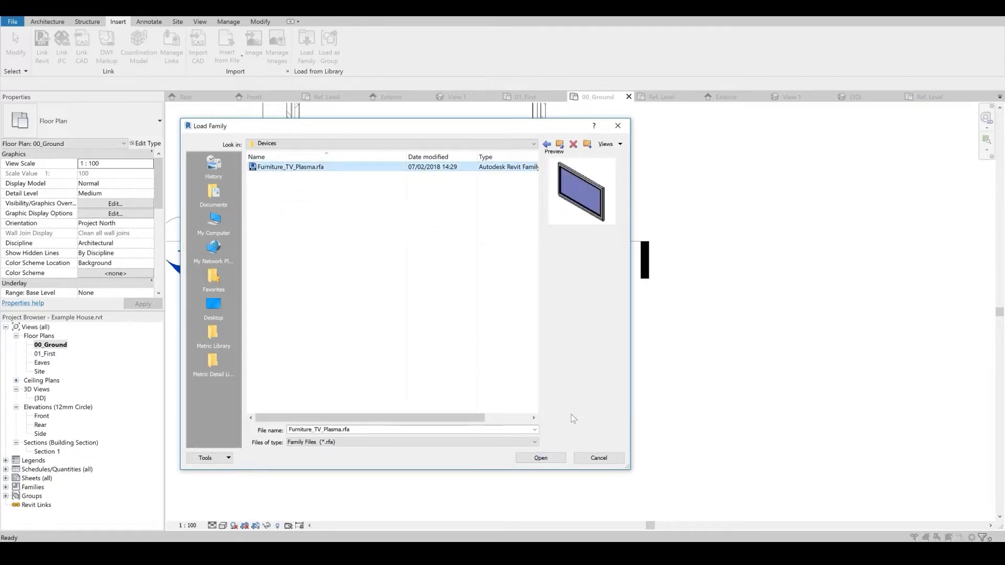
- Load the Plumbing_Fixtures_Bath_1.rfa family from the Bathtubs folder of the architectural plumbing fixtures library
{"action": "left_click", "coordinate": [560, 144]}
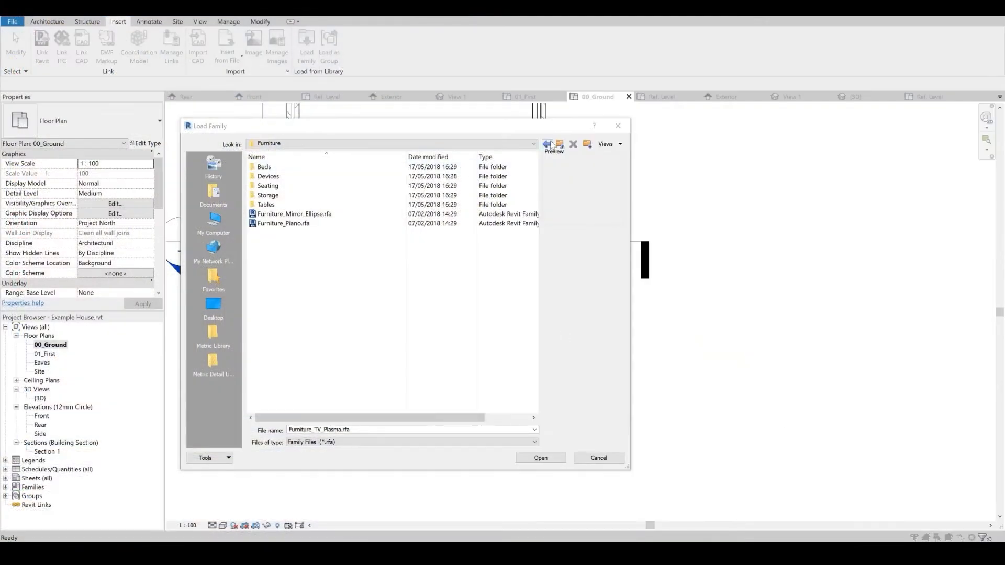
{"action": "left_click", "coordinate": [560, 145]}
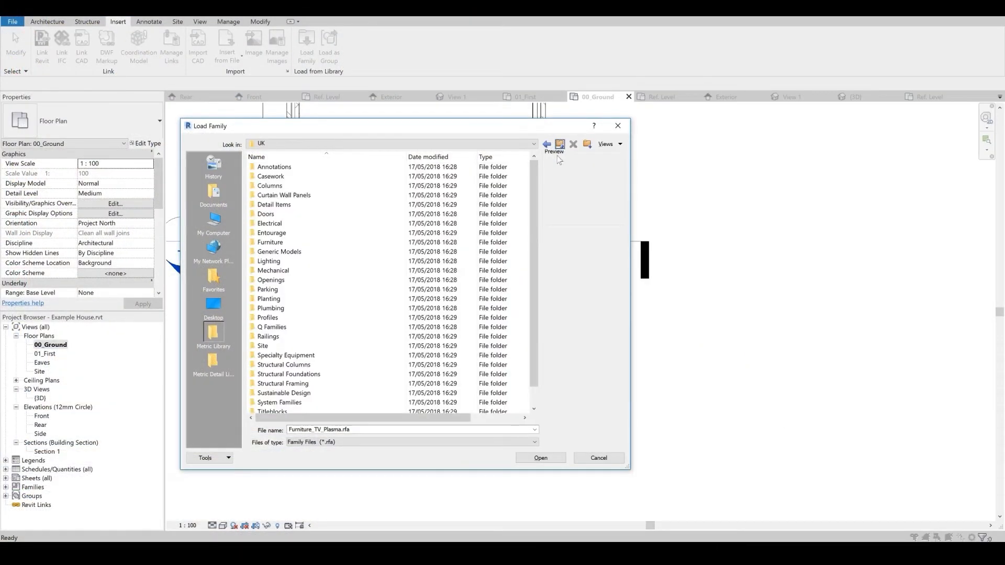
{"action": "double_click", "coordinate": [271, 308]}
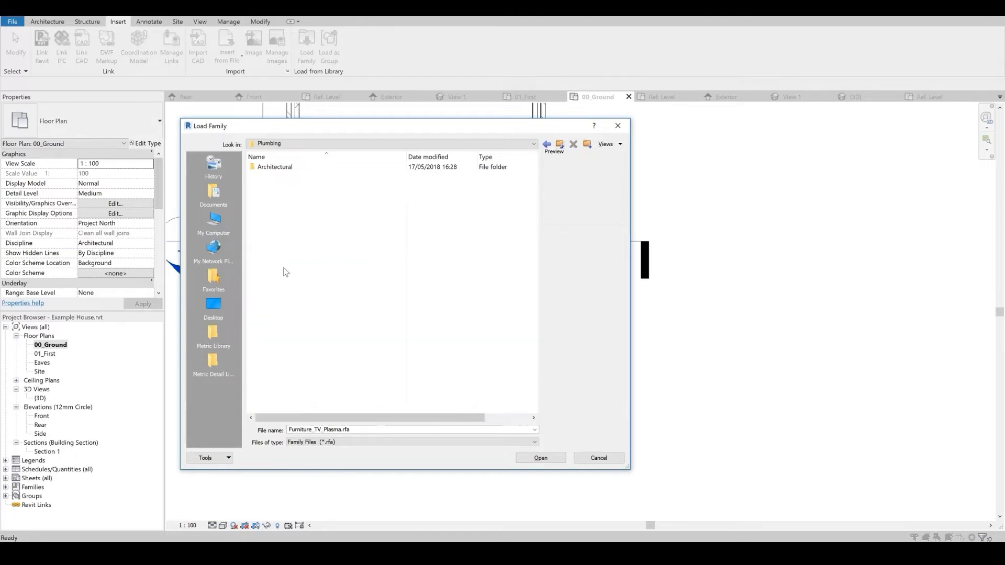
{"action": "double_click", "coordinate": [279, 168]}
{"action": "left_click", "coordinate": [278, 177]}
{"action": "double_click", "coordinate": [278, 178]}
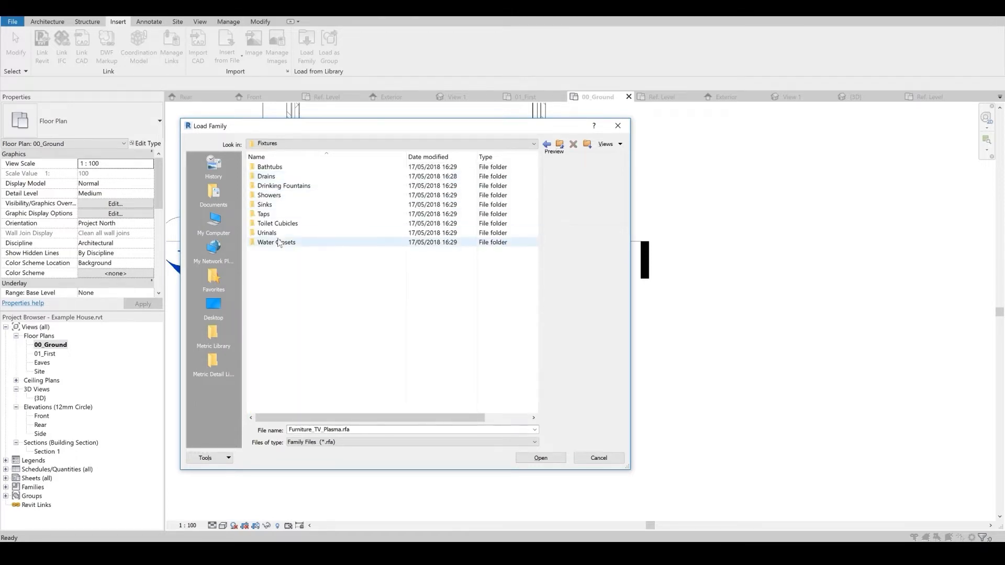
{"action": "double_click", "coordinate": [273, 167]}
{"action": "left_click", "coordinate": [276, 186]}
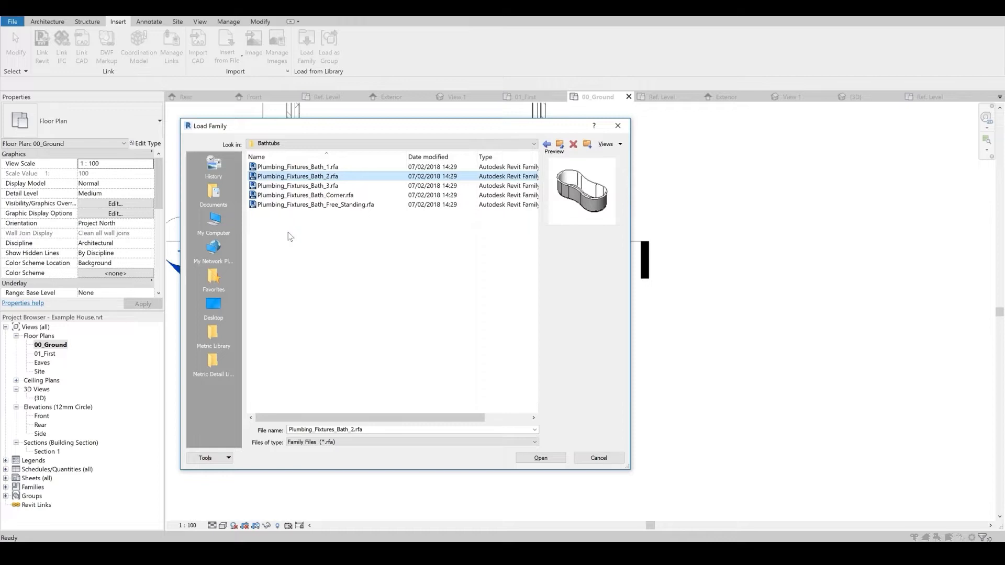
{"action": "key", "text": "Down"}
{"action": "key", "text": "Down"}
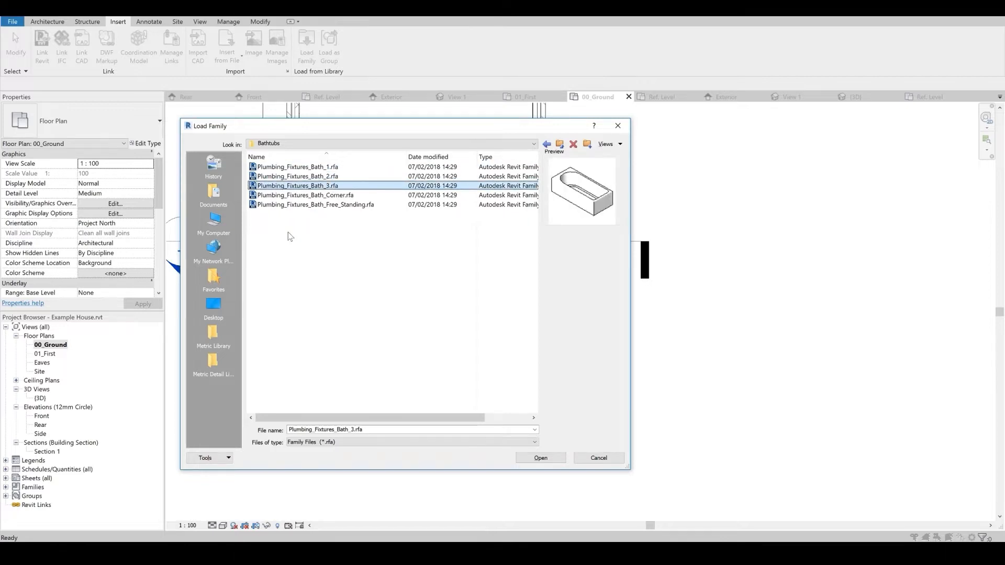
{"action": "key", "text": "Up"}
{"action": "key", "text": "Up"}
{"action": "key", "text": "Up"}
{"action": "key", "text": "Up"}
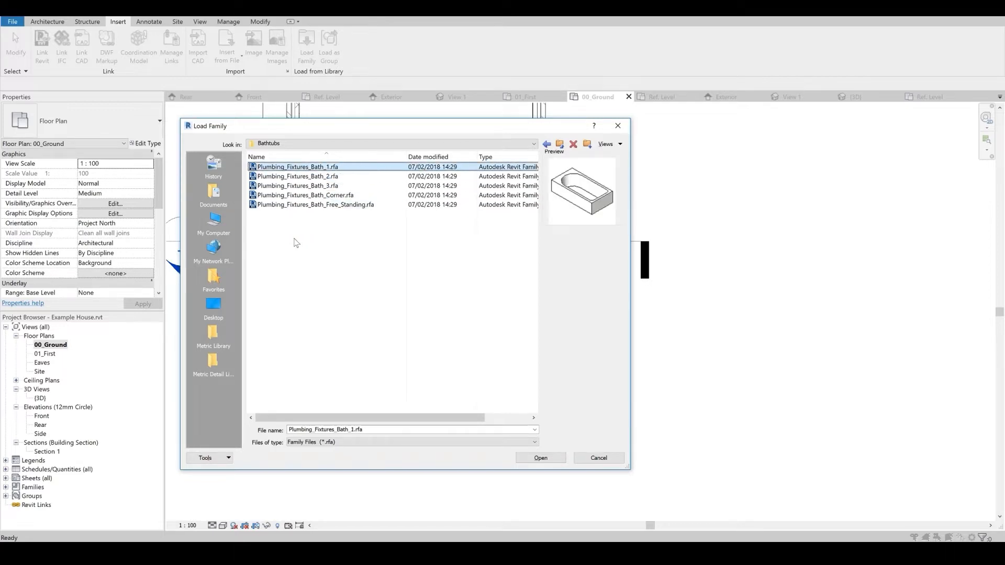
{"action": "left_click", "coordinate": [544, 461]}
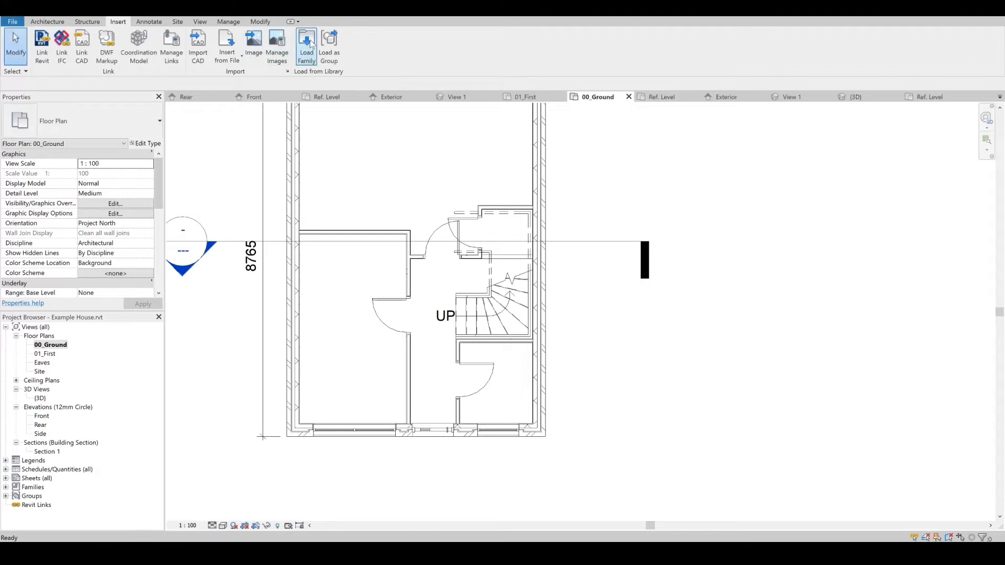
- Compare the toilet previews in the Water Closets folder and load the Plumbing_Fixtures_WC_w-Cistern.rfa family
{"action": "left_click", "coordinate": [309, 46]}
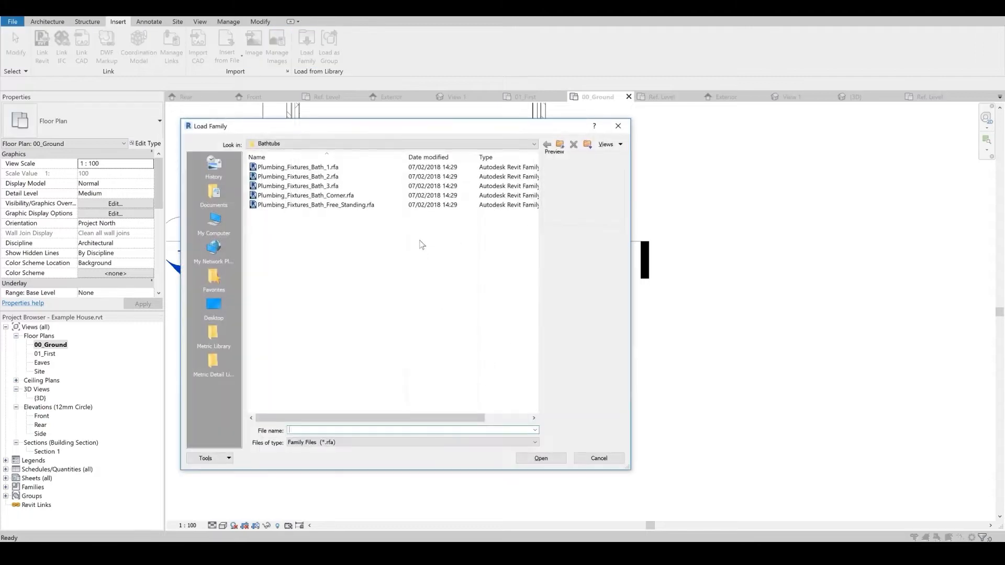
{"action": "left_click", "coordinate": [559, 145]}
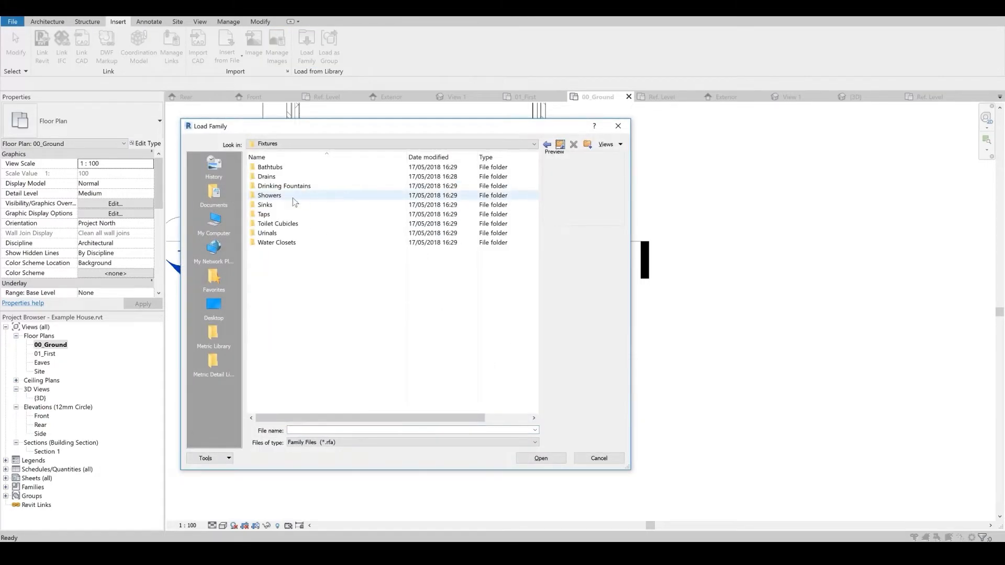
{"action": "double_click", "coordinate": [267, 243]}
{"action": "left_click", "coordinate": [291, 177]}
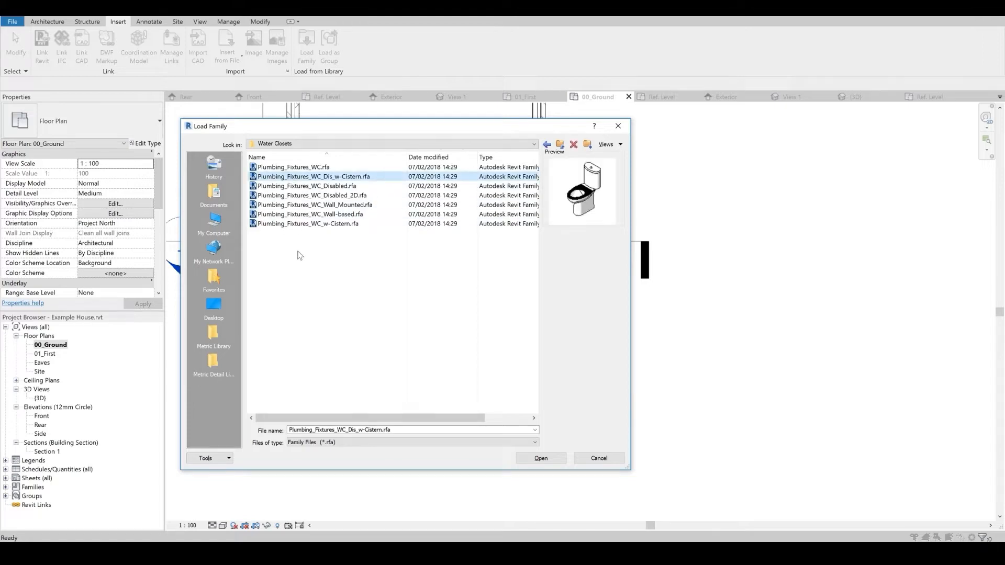
{"action": "key", "text": "Up"}
{"action": "key", "text": "Down"}
{"action": "key", "text": "Down"}
{"action": "key", "text": "Down"}
{"action": "key", "text": "Down"}
{"action": "key", "text": "Up"}
{"action": "key", "text": "Up"}
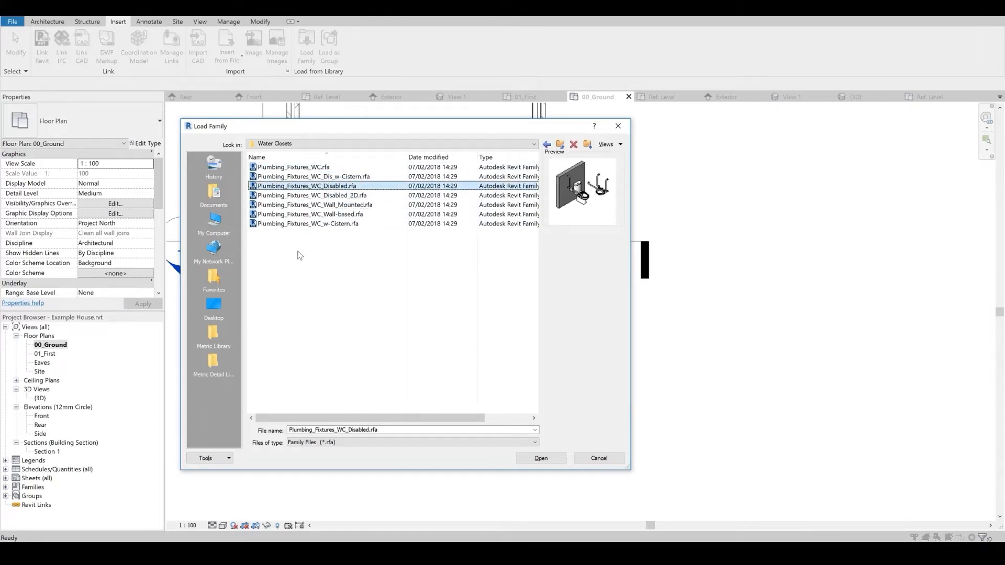
{"action": "key", "text": "Down"}
{"action": "key", "text": "Down"}
{"action": "key", "text": "Down"}
{"action": "key", "text": "Down"}
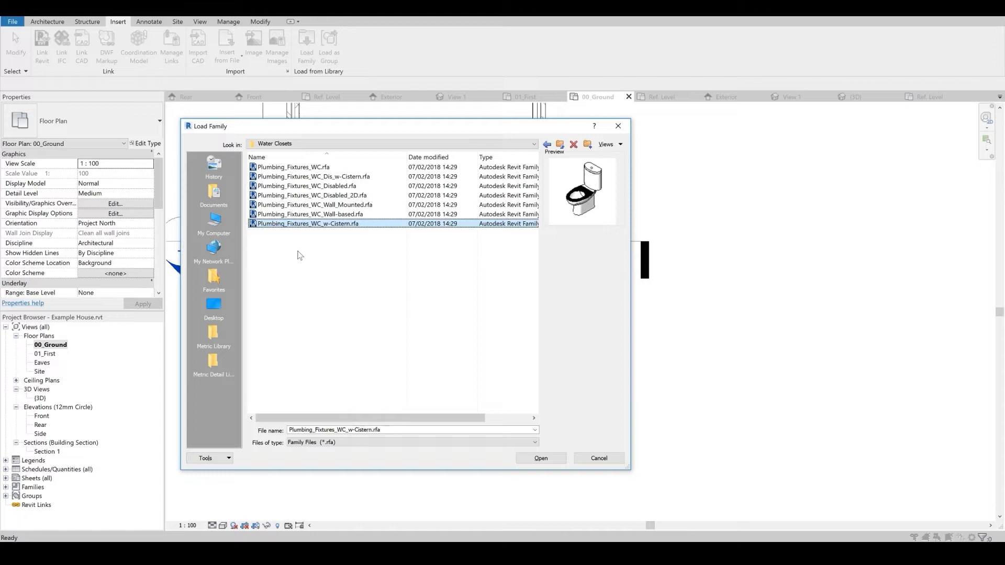
{"action": "key", "text": "Return"}
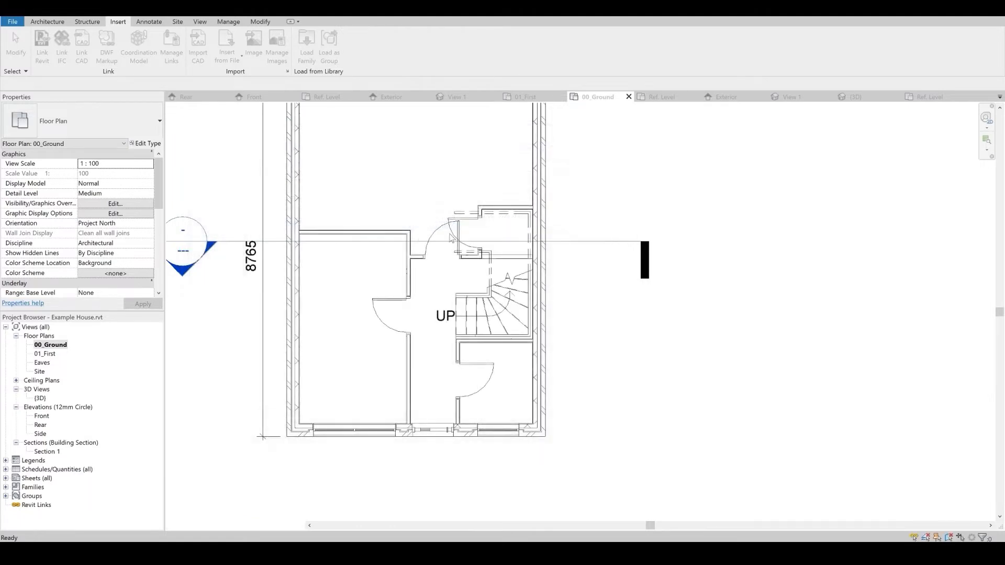
- Browse the plumbing fixtures library's Sinks folder and load the Plumbing_Fixtures_Basin_Small.rfa family
{"action": "left_click", "coordinate": [307, 53]}
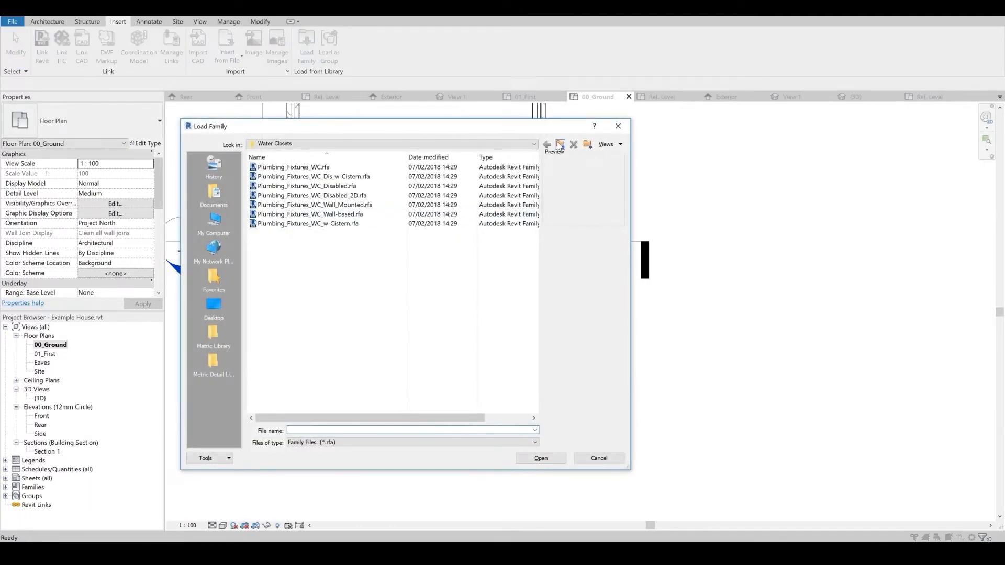
{"action": "left_click", "coordinate": [560, 145]}
{"action": "double_click", "coordinate": [270, 204]}
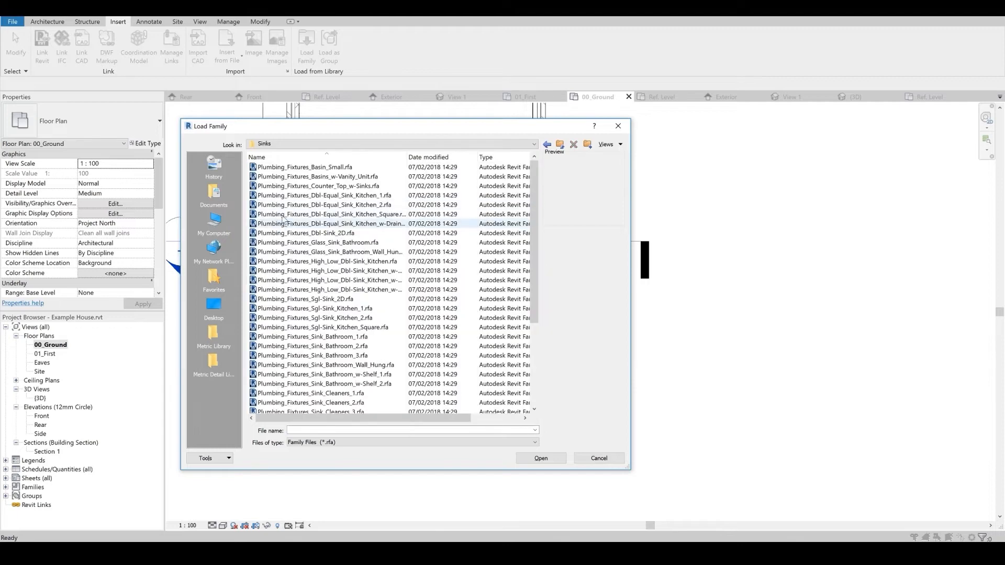
{"action": "left_click", "coordinate": [287, 205]}
{"action": "key", "text": "Up"}
{"action": "key", "text": "Up"}
{"action": "key", "text": "Up"}
{"action": "key", "text": "Up"}
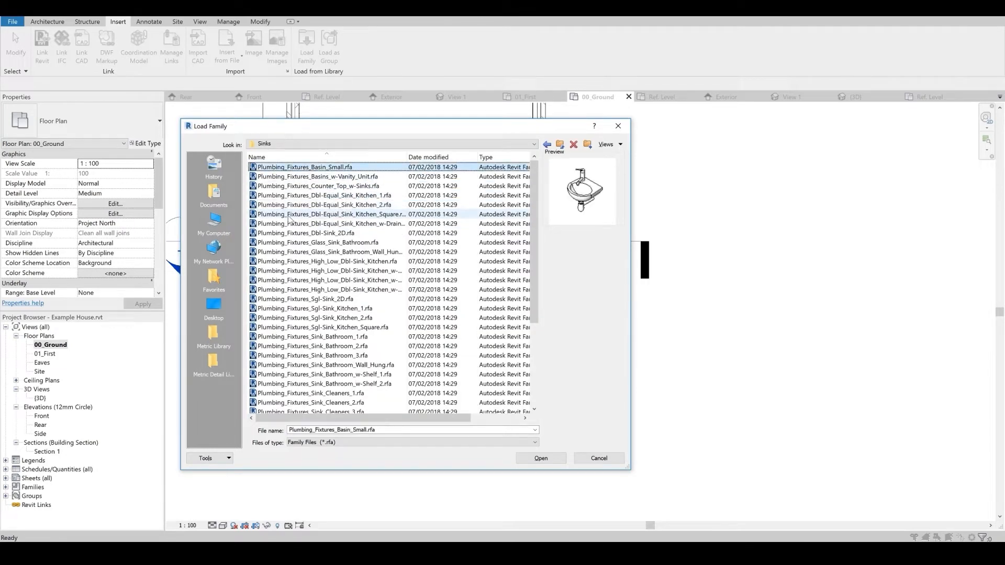
{"action": "left_click", "coordinate": [540, 458]}
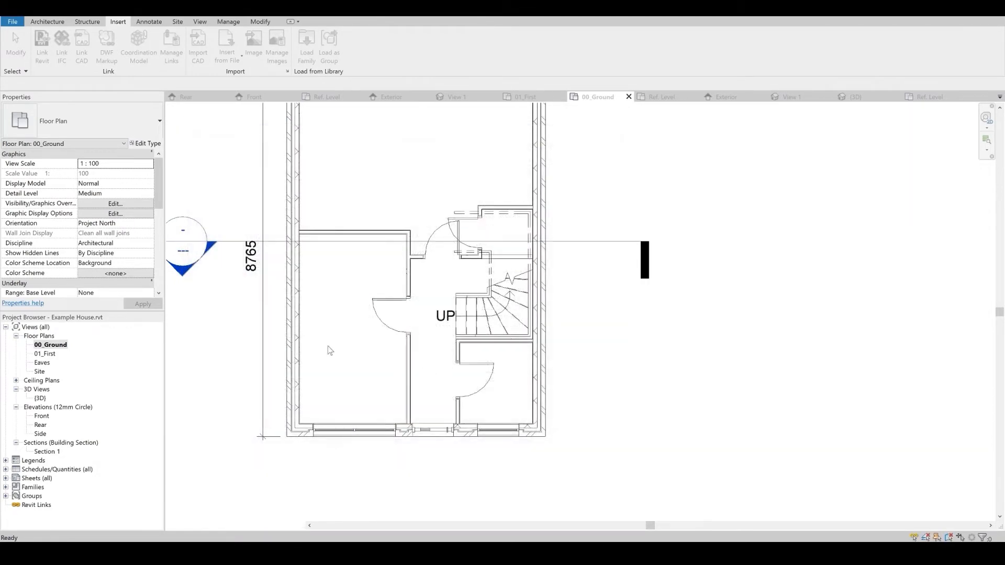
- Start placing a component in the ground floor plan and look through the loaded family types
{"action": "left_click", "coordinate": [49, 21]}
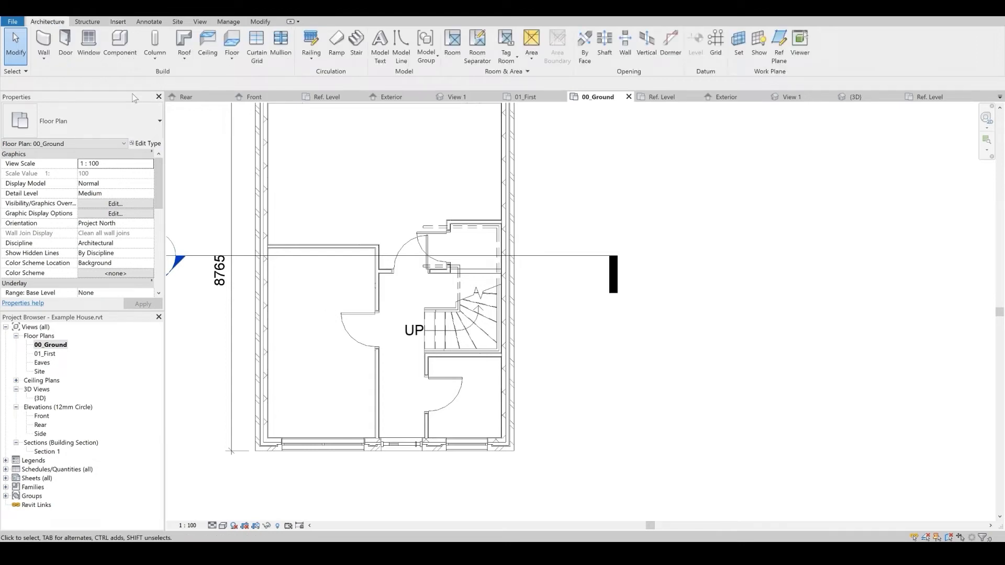
{"action": "left_click", "coordinate": [119, 51]}
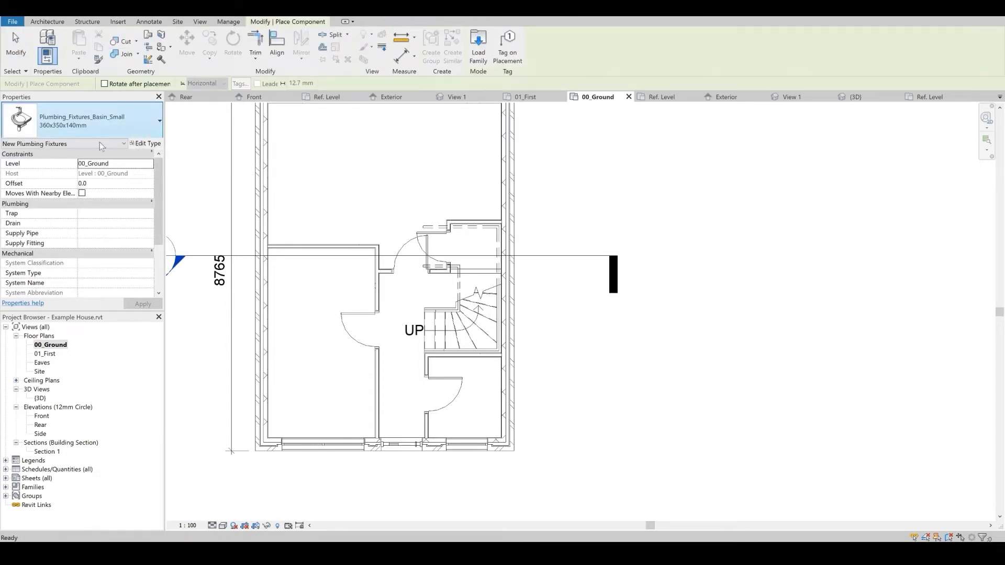
{"action": "left_click", "coordinate": [102, 115]}
{"action": "scroll", "coordinate": [81, 219], "scroll_direction": "up", "scroll_amount": 2}
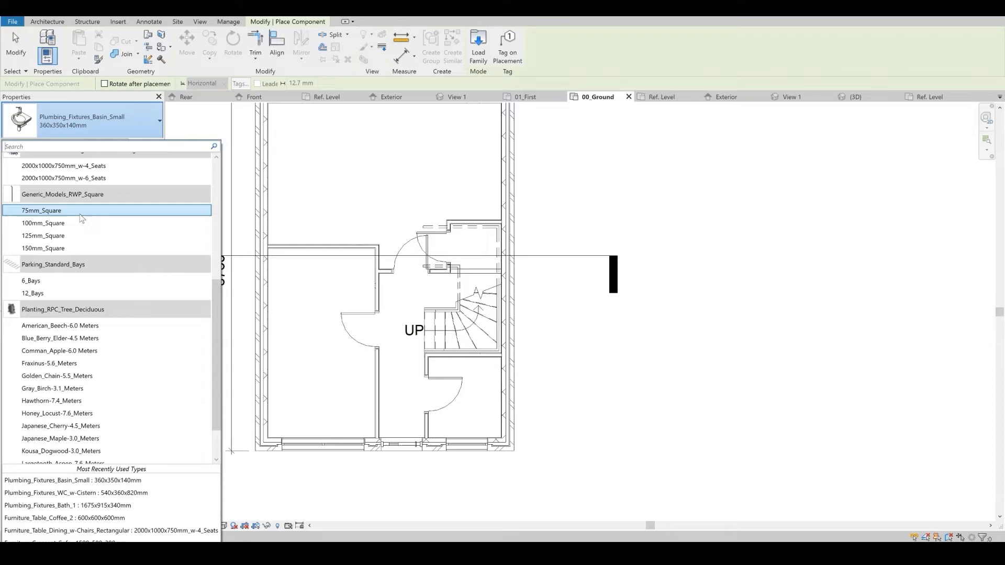
{"action": "scroll", "coordinate": [81, 218], "scroll_direction": "up", "scroll_amount": 6}
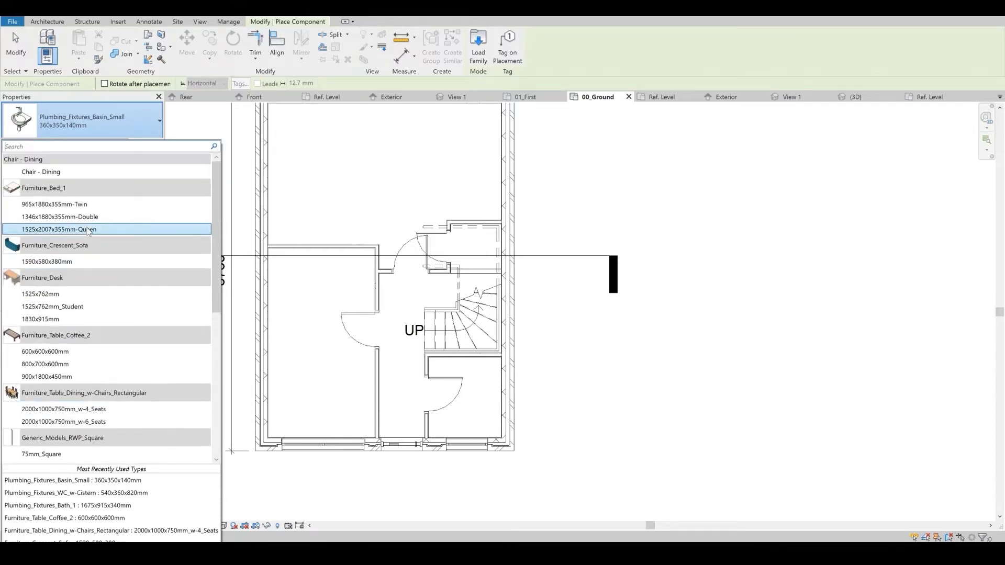
{"action": "scroll", "coordinate": [99, 233], "scroll_direction": "down", "scroll_amount": 2}
{"action": "key", "text": "Escape"}
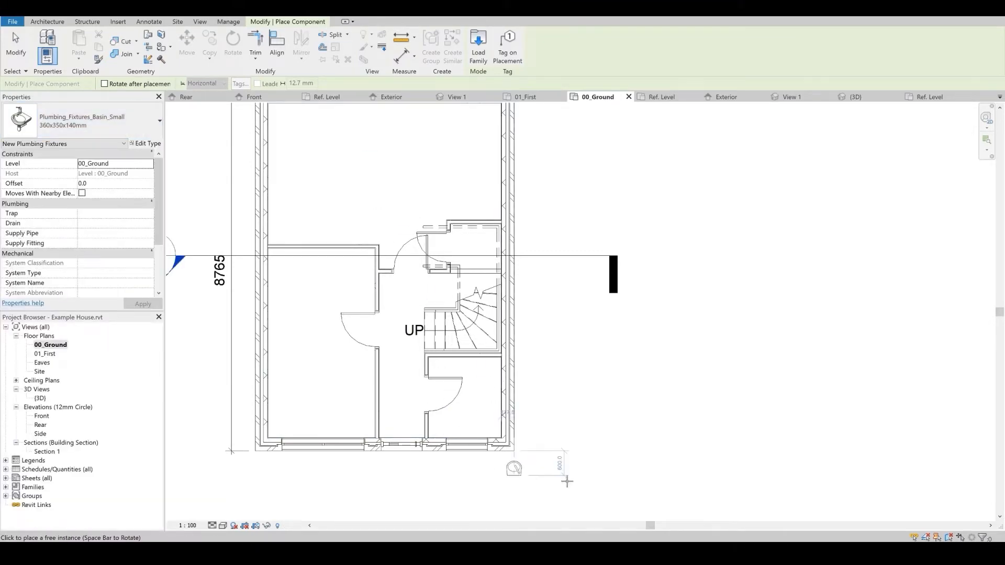
- Switch to the reference floor plans PDF and arrange it side by side with the Revit window
{"action": "mouse_move", "coordinate": [655, 550]}
{"action": "left_click", "coordinate": [687, 529]}
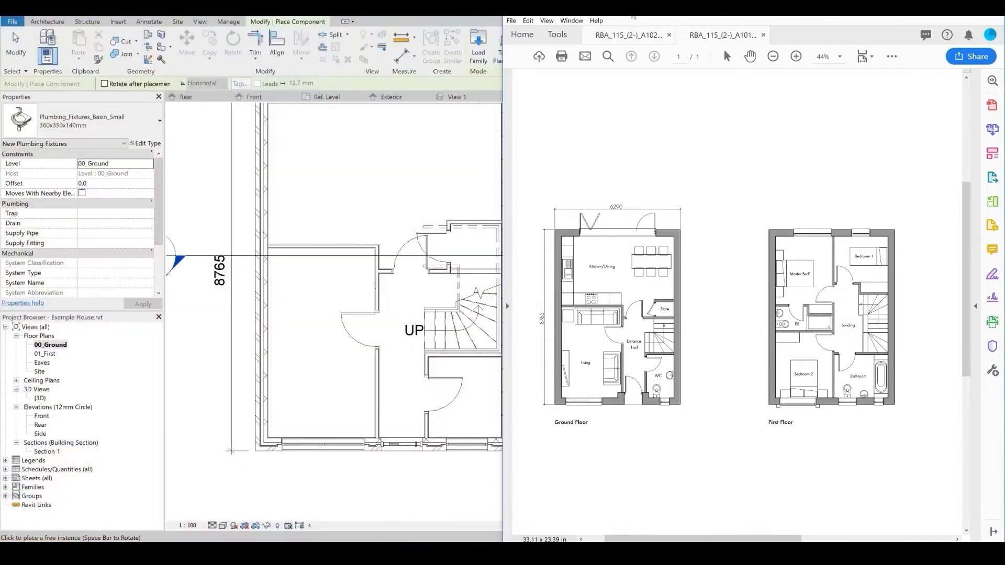
{"action": "left_click_drag", "start_coordinate": [639, 9], "coordinate": [1003, 238]}
{"action": "left_click", "coordinate": [191, 105]}
- Place a Plumbing_Fixtures_Basin_Small against the external side wall of the ground-floor WC
{"action": "scroll", "coordinate": [314, 373], "scroll_direction": "up", "scroll_amount": 5}
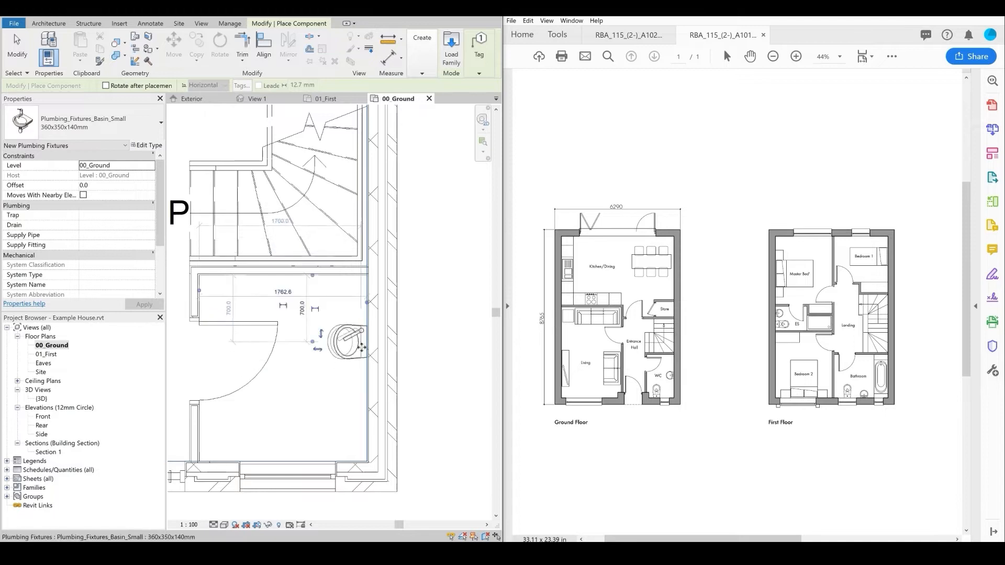
{"action": "scroll", "coordinate": [356, 377], "scroll_direction": "down", "scroll_amount": 3}
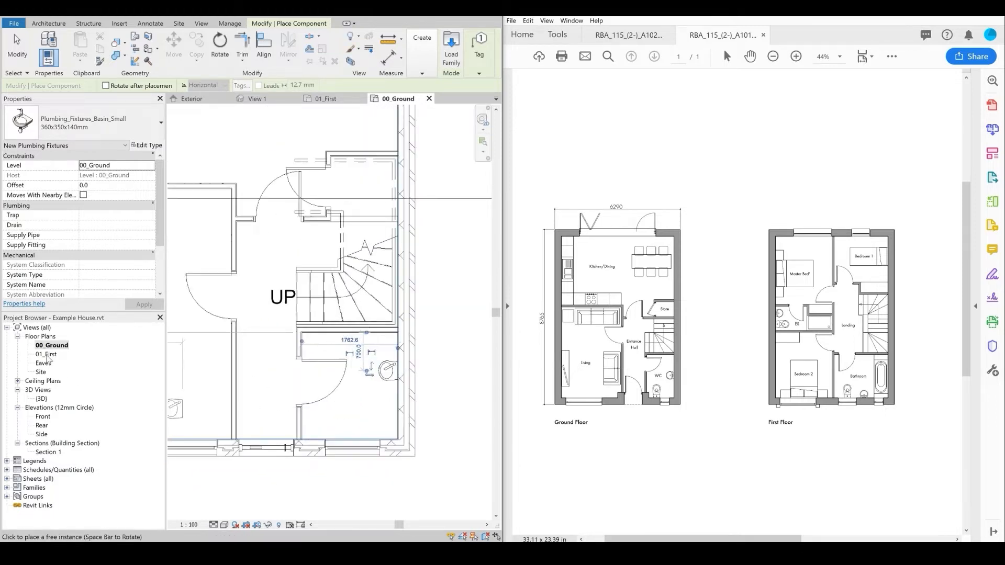
- Open the 01_First floor plan and place a small basin on the bathroom's window wall, between the two windows
{"action": "double_click", "coordinate": [47, 354]}
{"action": "scroll", "coordinate": [359, 366], "scroll_direction": "up", "scroll_amount": 3}
{"action": "scroll", "coordinate": [359, 367], "scroll_direction": "down", "scroll_amount": 2}
{"action": "scroll", "coordinate": [336, 352], "scroll_direction": "up", "scroll_amount": 2}
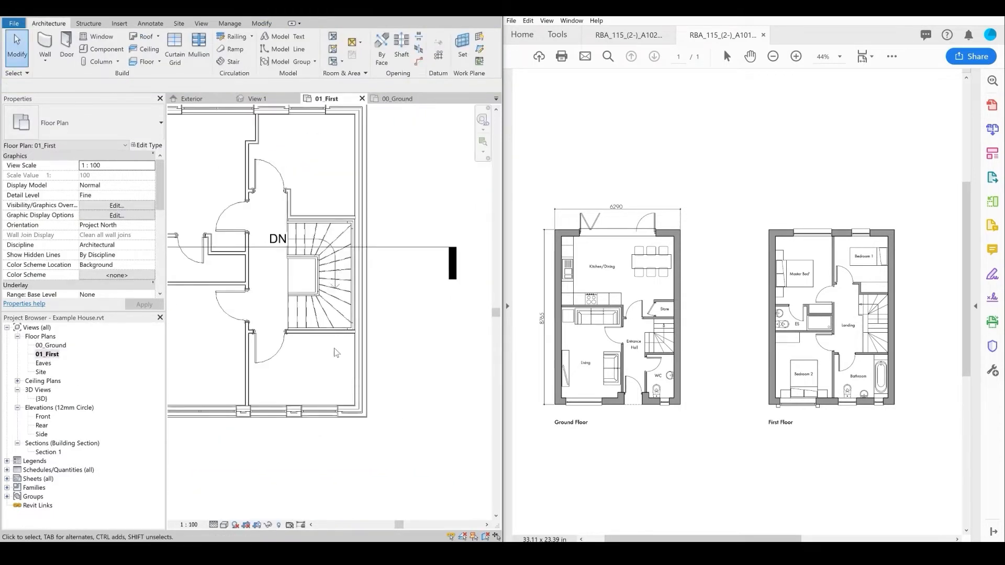
{"action": "middle_click_drag", "start_coordinate": [294, 386], "coordinate": [330, 373]}
{"action": "scroll", "coordinate": [335, 385], "scroll_direction": "up", "scroll_amount": 4}
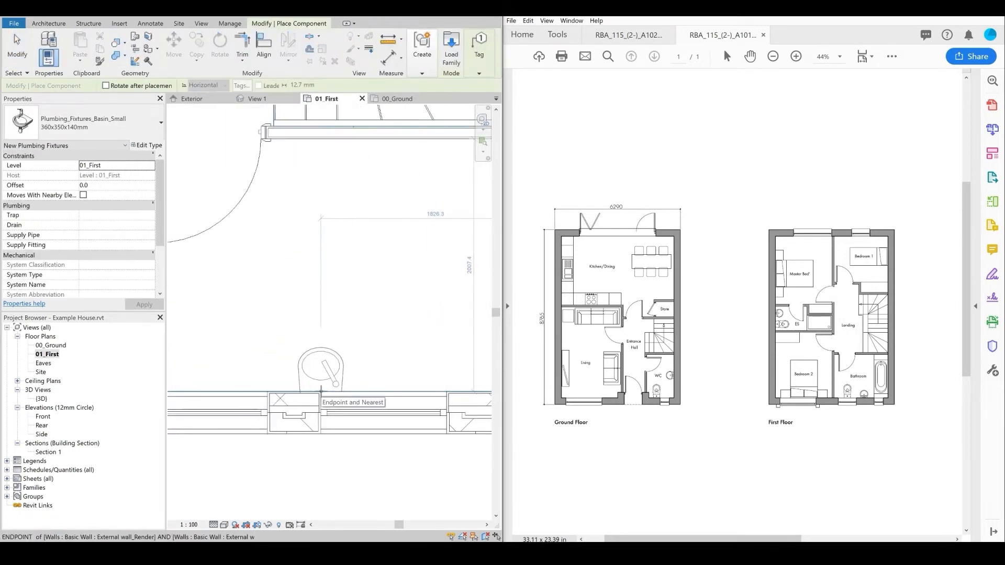
{"action": "left_click", "coordinate": [323, 392]}
{"action": "scroll", "coordinate": [323, 392], "scroll_direction": "down", "scroll_amount": 3}
{"action": "key", "text": "Escape"}
{"action": "key", "text": "Escape"}
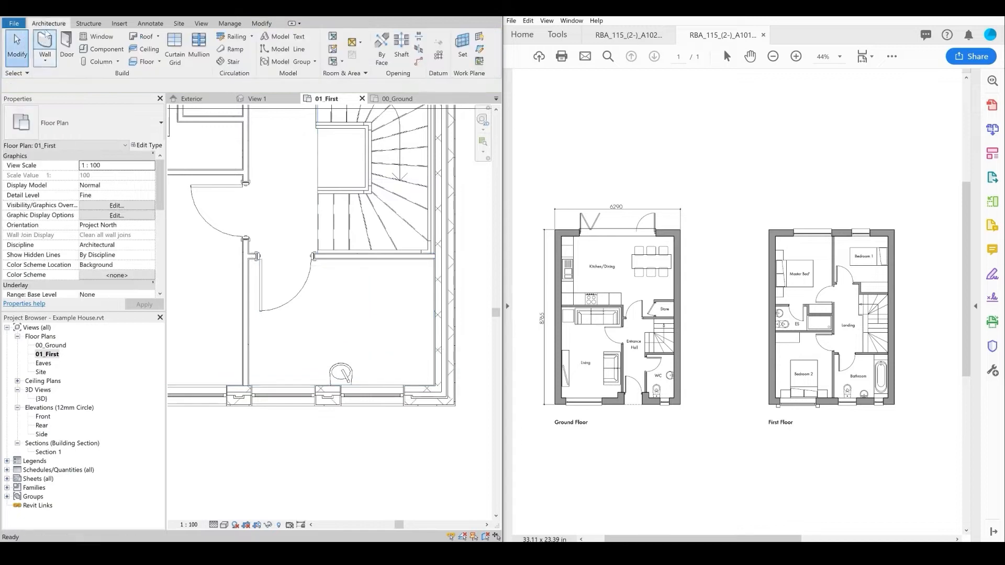
- Place a Plumbing_Fixtures_Bath_1 of type 1675x915x340mm in the first-floor bathroom, rotated to run lengthwise along the external side wall
{"action": "left_click", "coordinate": [102, 49]}
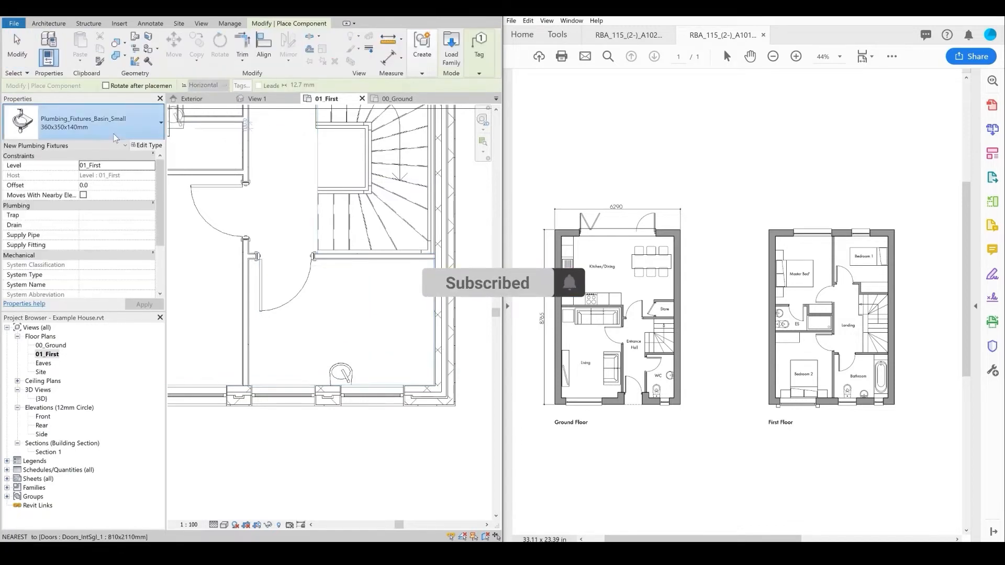
{"action": "left_click", "coordinate": [116, 135]}
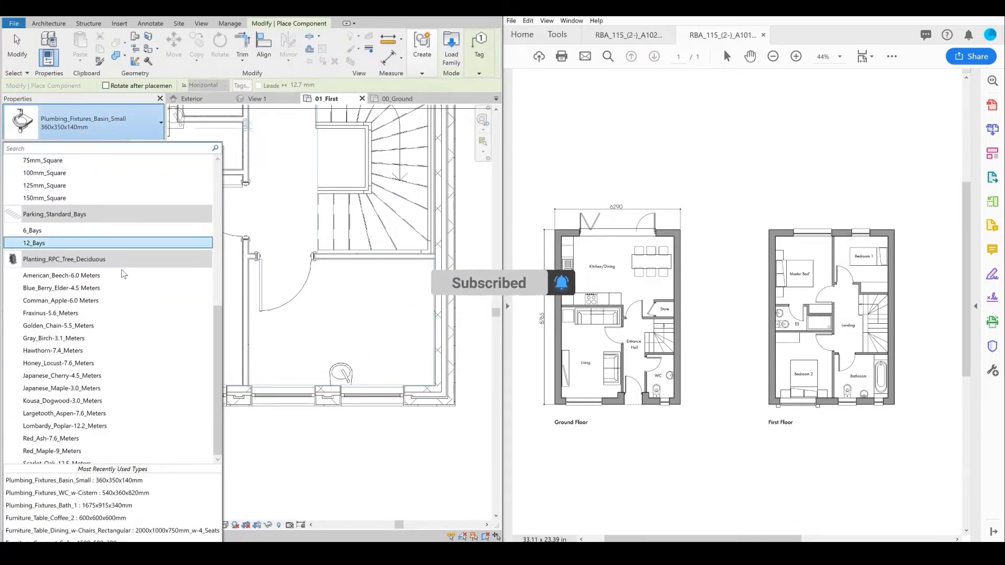
{"action": "scroll", "coordinate": [128, 277], "scroll_direction": "up", "scroll_amount": 5}
{"action": "scroll", "coordinate": [129, 276], "scroll_direction": "up", "scroll_amount": 3}
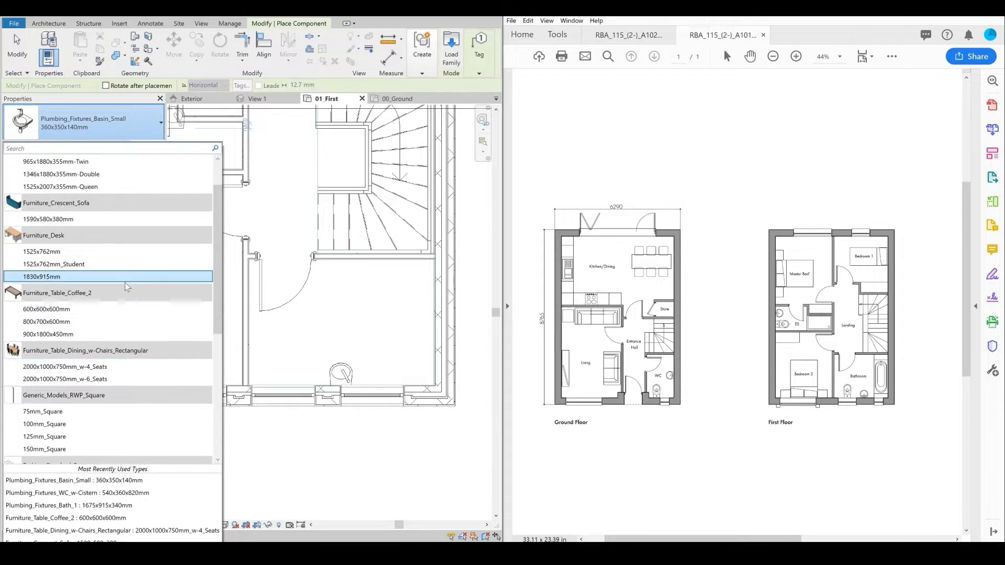
{"action": "left_click_drag", "start_coordinate": [217, 217], "coordinate": [210, 384]}
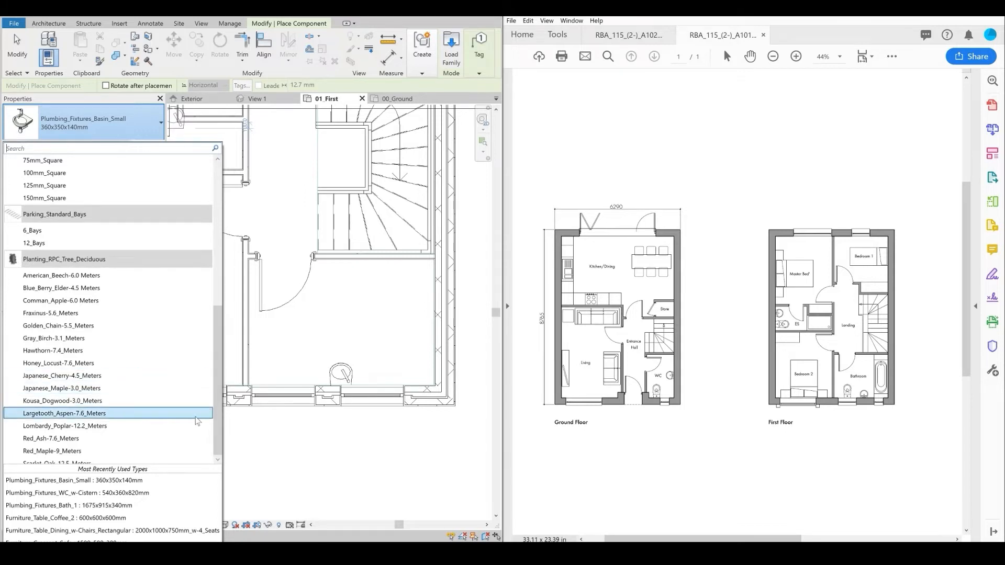
{"action": "left_click", "coordinate": [101, 506]}
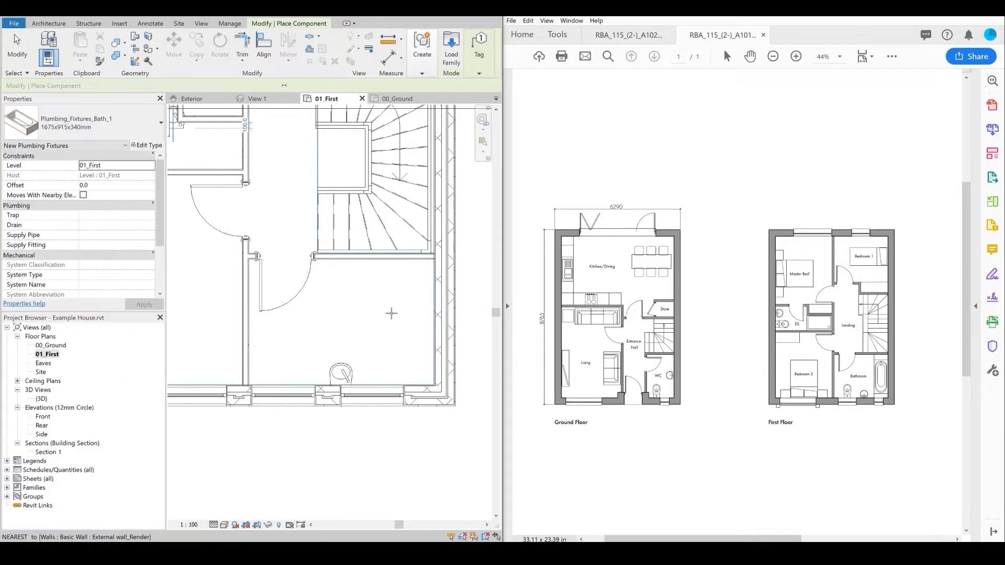
{"action": "key", "text": "space"}
{"action": "scroll", "coordinate": [400, 314], "scroll_direction": "up", "scroll_amount": 3}
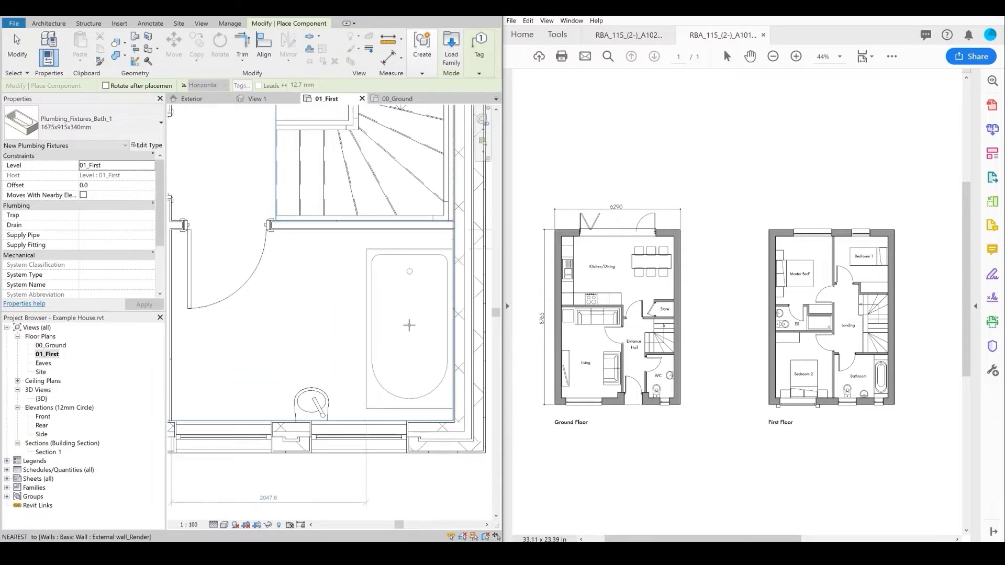
{"action": "left_click", "coordinate": [409, 324]}
{"action": "key", "text": "Escape"}
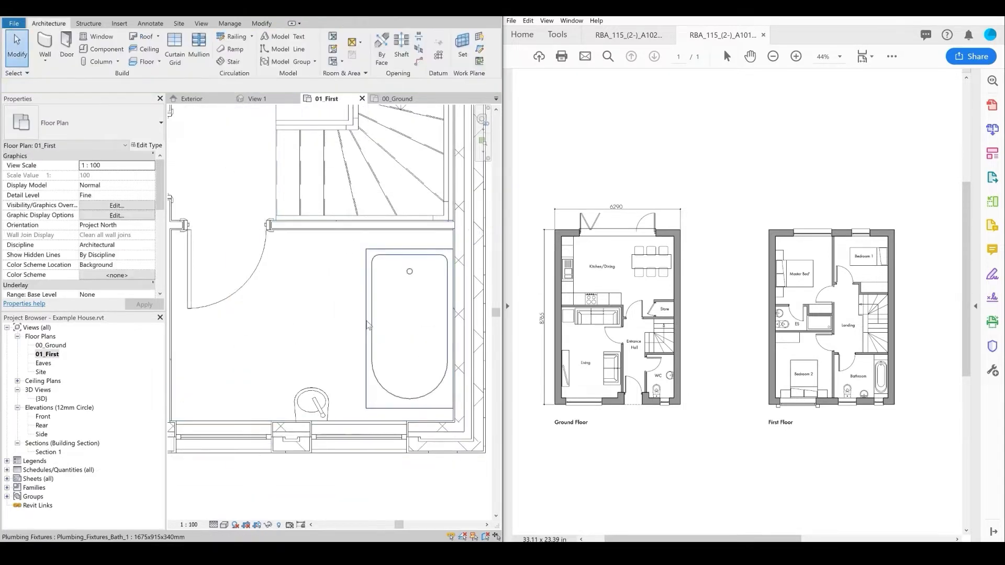
- Set the bath type's width to 750 mm in its type properties
{"action": "left_click", "coordinate": [104, 123]}
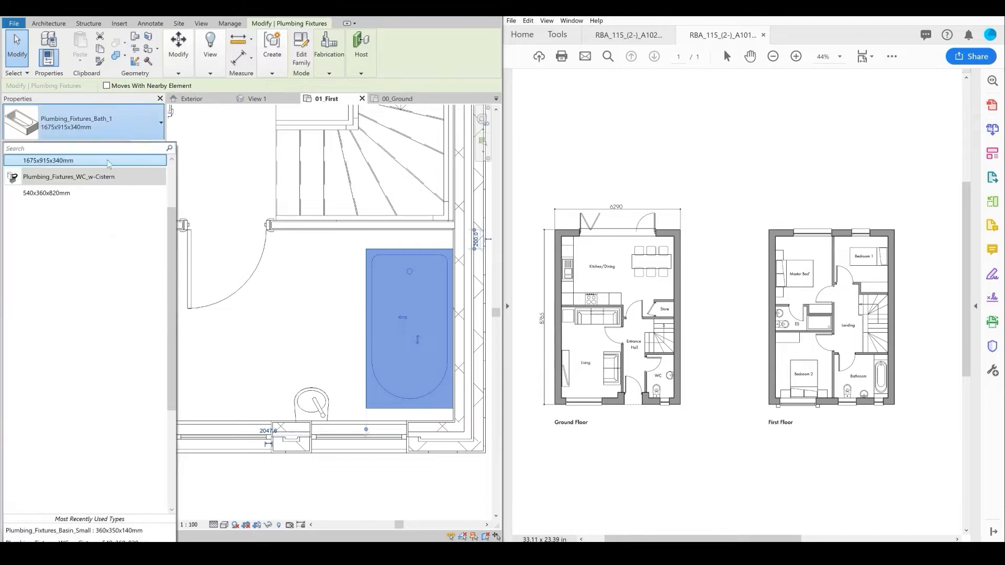
{"action": "left_click", "coordinate": [298, 354]}
{"action": "left_click", "coordinate": [402, 355]}
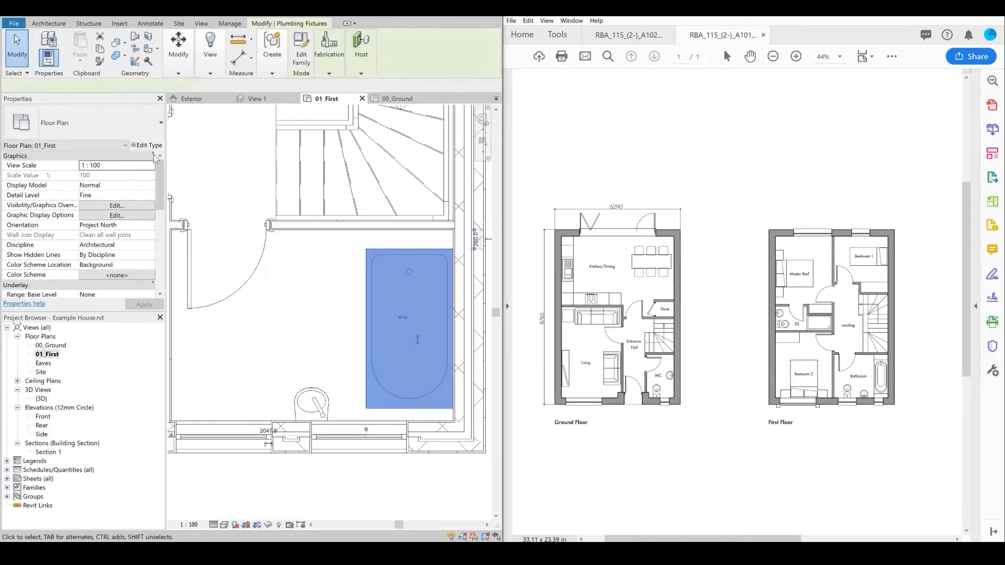
{"action": "left_click", "coordinate": [147, 145]}
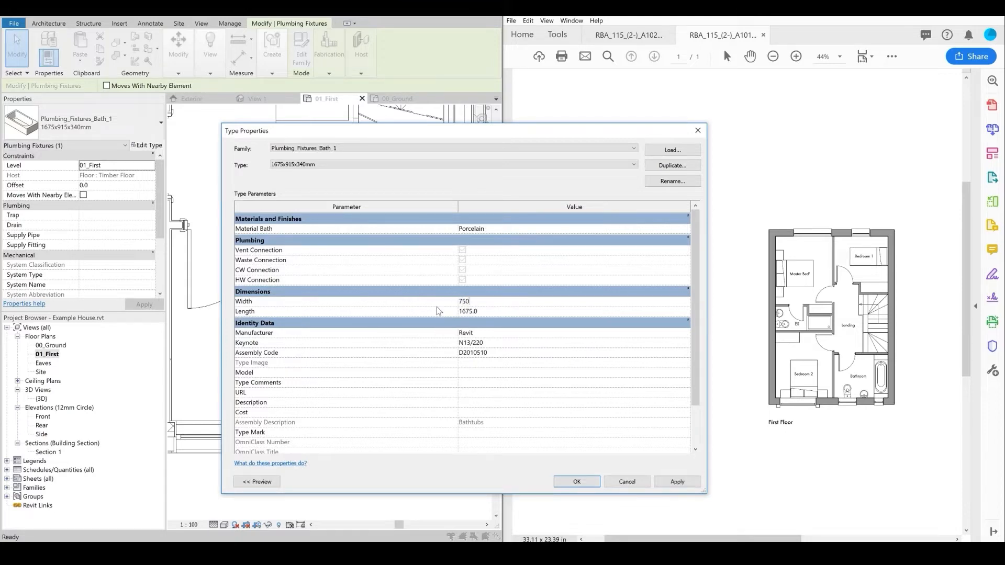
{"action": "left_click", "coordinate": [575, 483]}
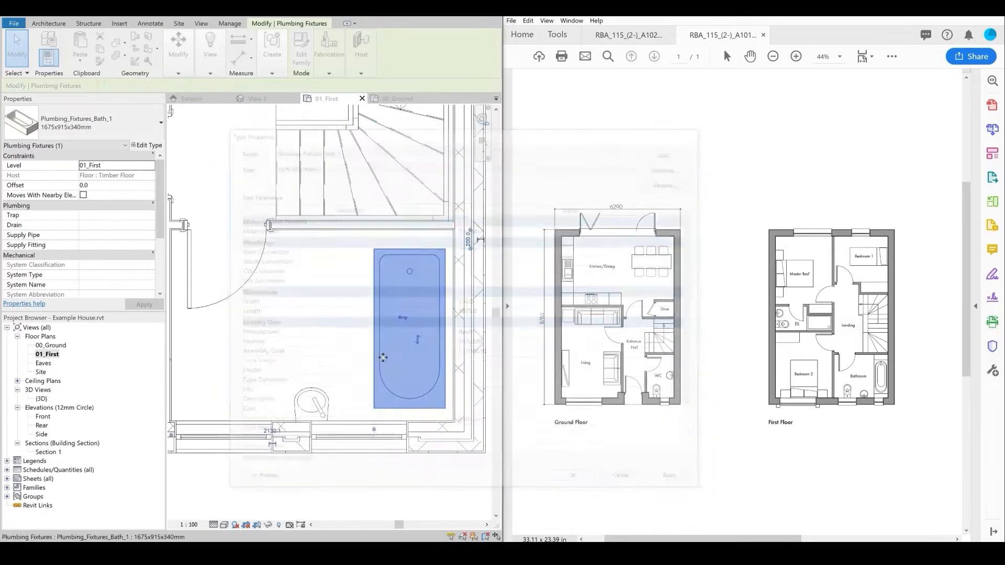
- Move the bath sideways so it sits flush against the bathroom's external side wall
{"action": "key", "text": "Escape"}
{"action": "left_click", "coordinate": [465, 314]}
{"action": "scroll", "coordinate": [353, 280], "scroll_direction": "up", "scroll_amount": 5}
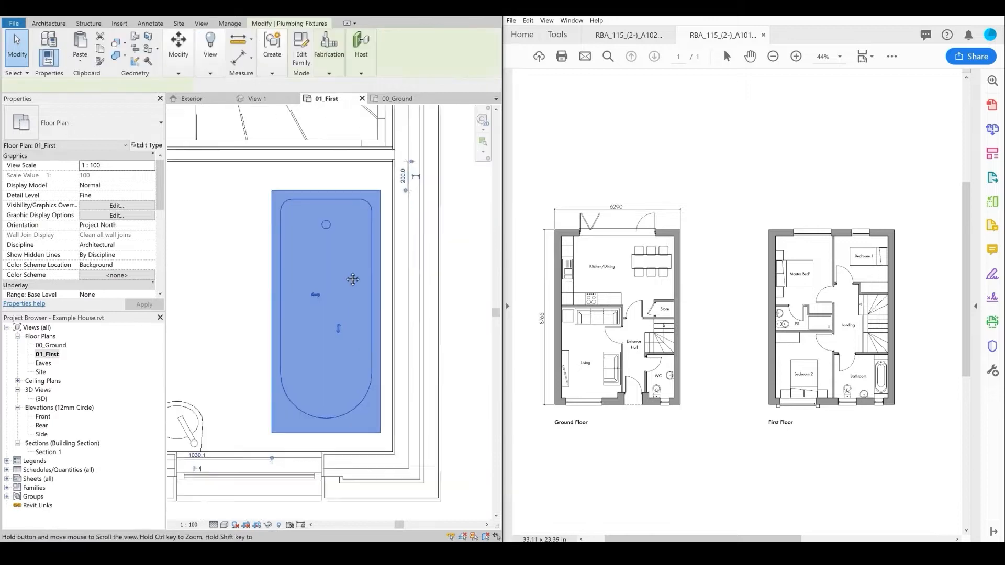
{"action": "left_click_drag", "start_coordinate": [342, 276], "coordinate": [349, 278]}
{"action": "scroll", "coordinate": [364, 320], "scroll_direction": "down", "scroll_amount": 4}
{"action": "left_click", "coordinate": [424, 328]}
{"action": "middle_click_drag", "start_coordinate": [392, 344], "coordinate": [410, 346]}
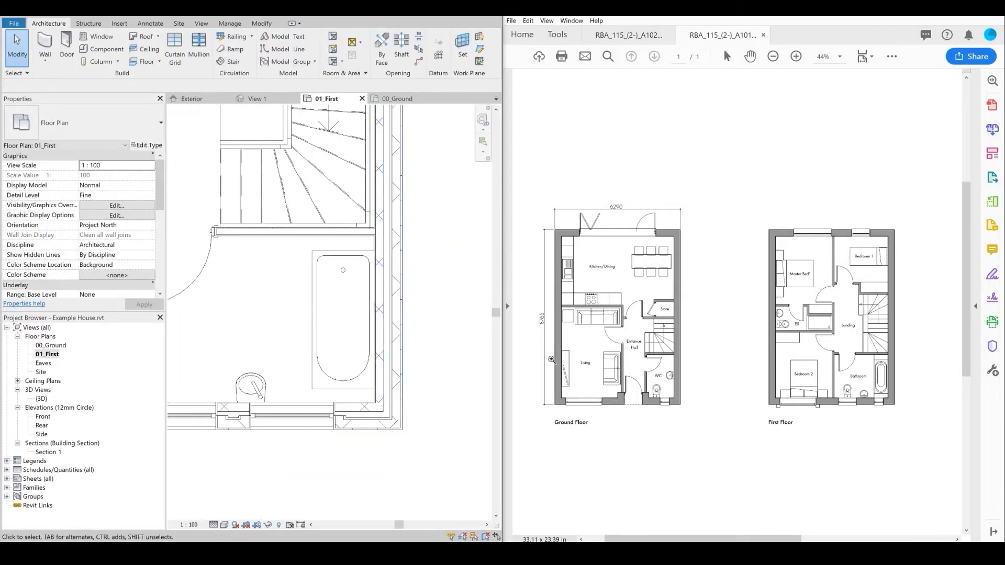
{"action": "scroll", "coordinate": [262, 284], "scroll_direction": "up", "scroll_amount": 1}
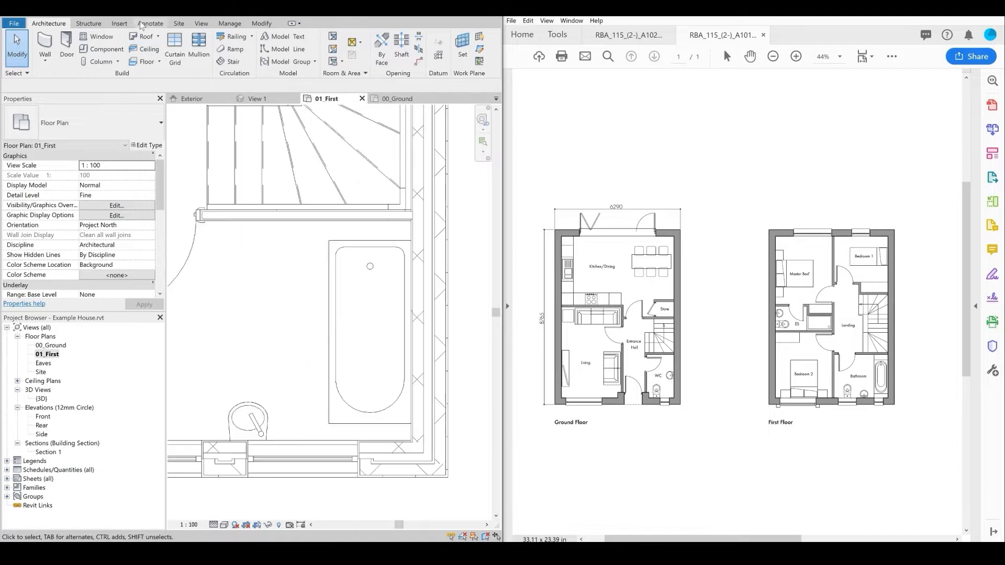
{"action": "left_click", "coordinate": [142, 23]}
{"action": "left_click", "coordinate": [48, 24]}
{"action": "left_click", "coordinate": [273, 52]}
{"action": "scroll", "coordinate": [328, 237], "scroll_direction": "up", "scroll_amount": 3}
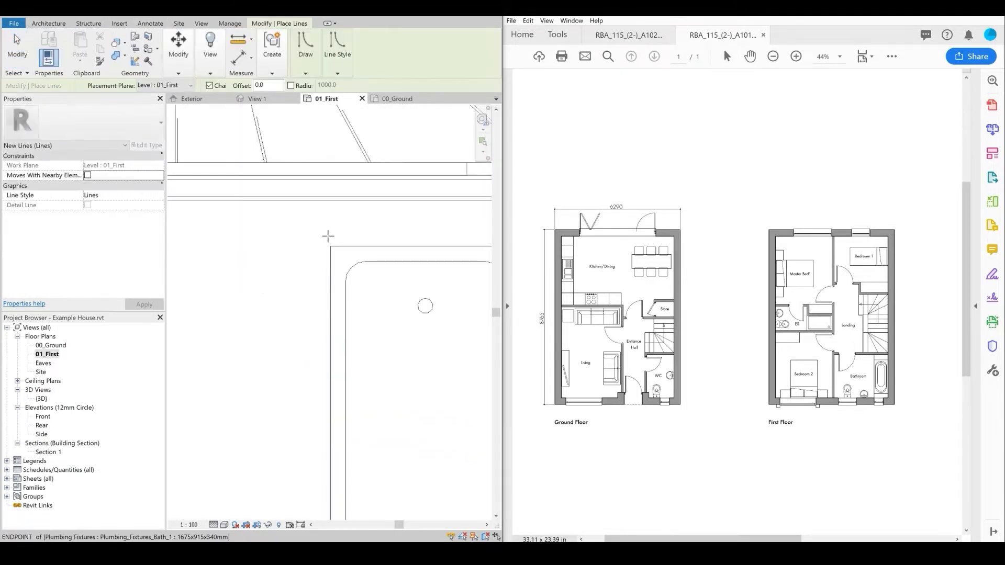
{"action": "key", "text": "Escape"}
{"action": "key", "text": "Escape"}
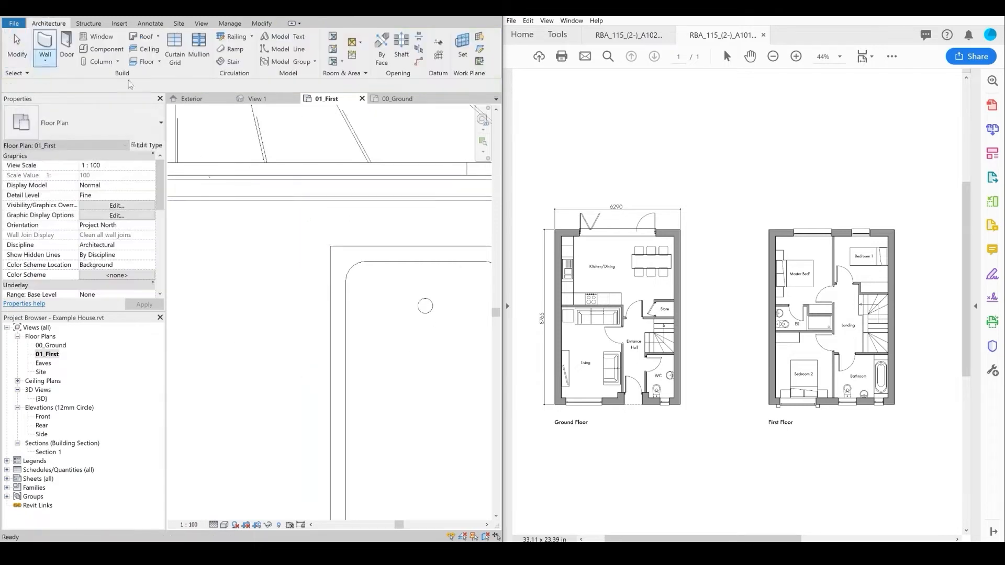
- Draw a Thin Lines model line about 180 mm long from the bath's inner corner at the tap end to the internal wall
{"action": "left_click", "coordinate": [481, 14]}
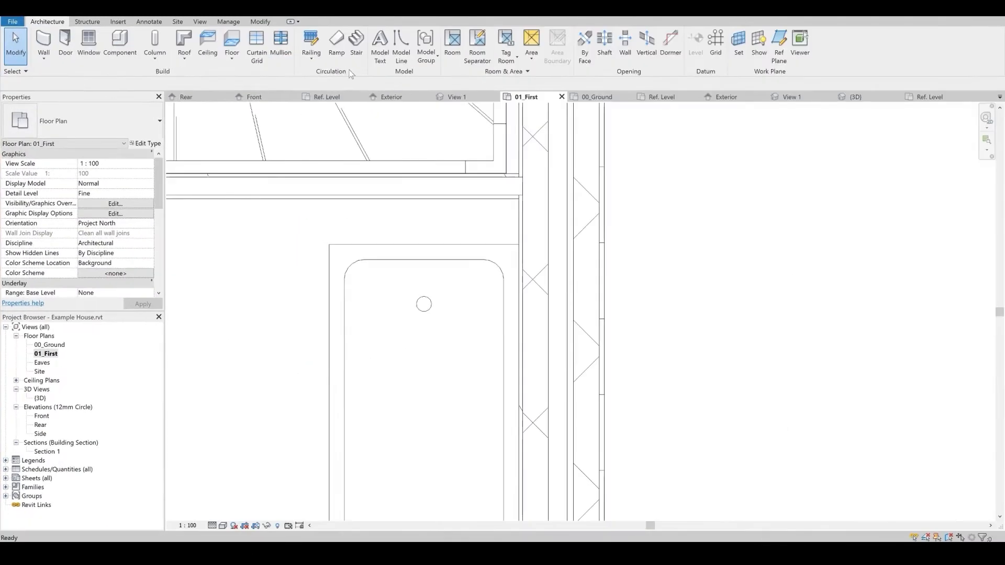
{"action": "left_click", "coordinate": [402, 48]}
{"action": "left_click", "coordinate": [564, 50]}
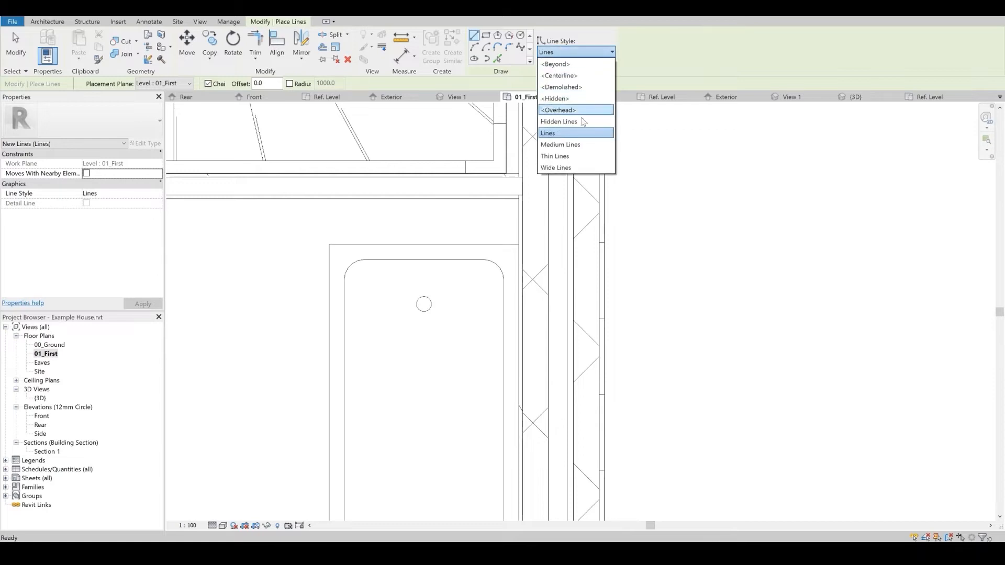
{"action": "left_click", "coordinate": [555, 157]}
{"action": "left_click", "coordinate": [329, 199]}
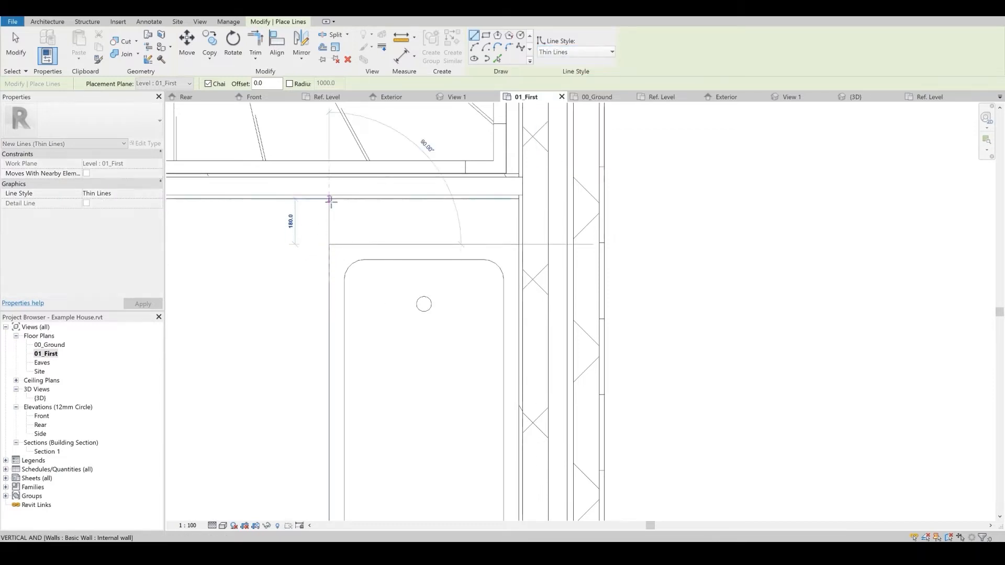
- Draw a matching thin model line from the bath's inner corner at its rounded end to the window wall
{"action": "scroll", "coordinate": [297, 271], "scroll_direction": "down", "scroll_amount": 3}
{"action": "scroll", "coordinate": [355, 310], "scroll_direction": "up", "scroll_amount": 5}
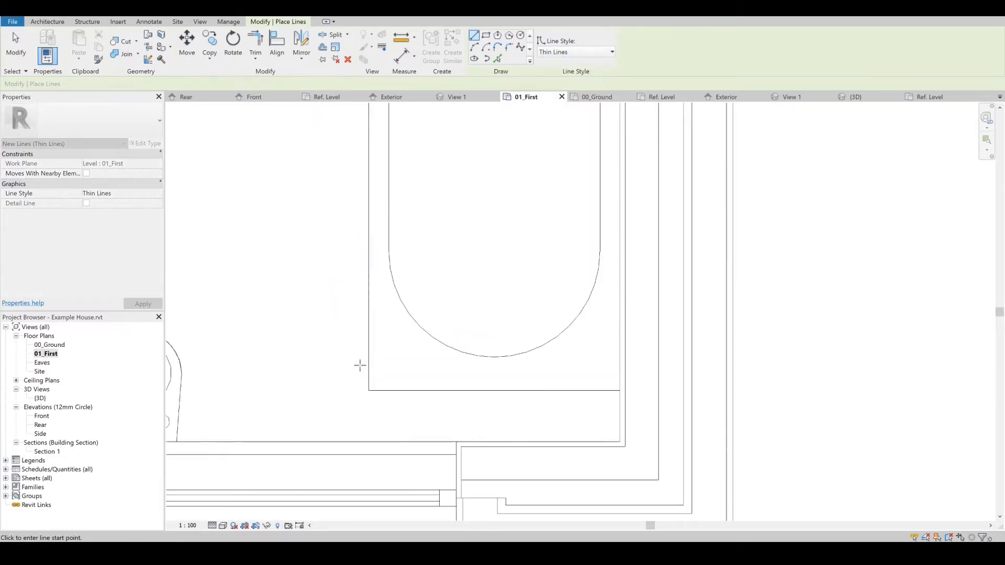
{"action": "left_click", "coordinate": [369, 391]}
{"action": "left_click", "coordinate": [369, 442]}
{"action": "key", "text": "Escape"}
{"action": "scroll", "coordinate": [492, 386], "scroll_direction": "down", "scroll_amount": 4}
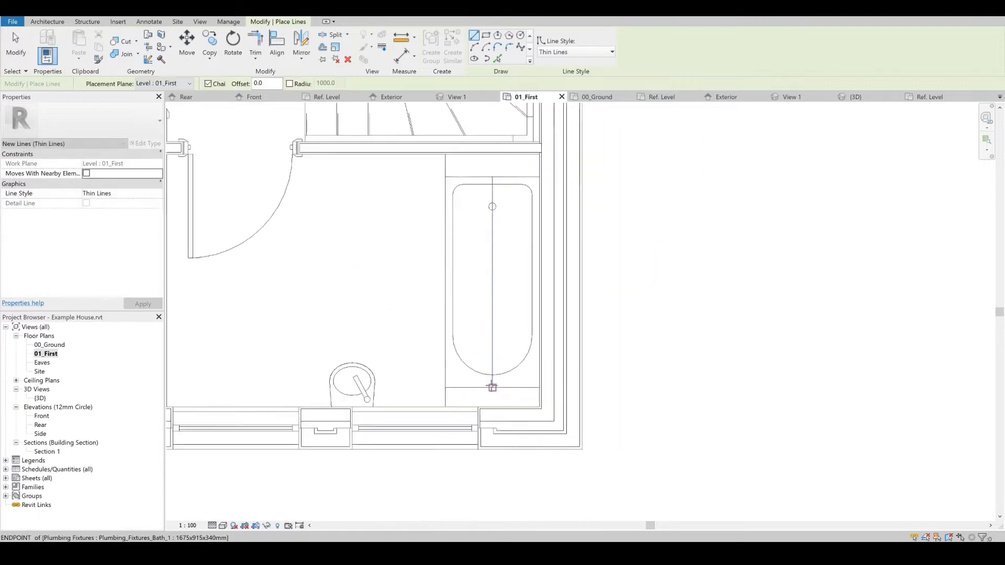
{"action": "middle_click_drag", "start_coordinate": [442, 332], "coordinate": [460, 341]}
{"action": "scroll", "coordinate": [398, 345], "scroll_direction": "up", "scroll_amount": 1}
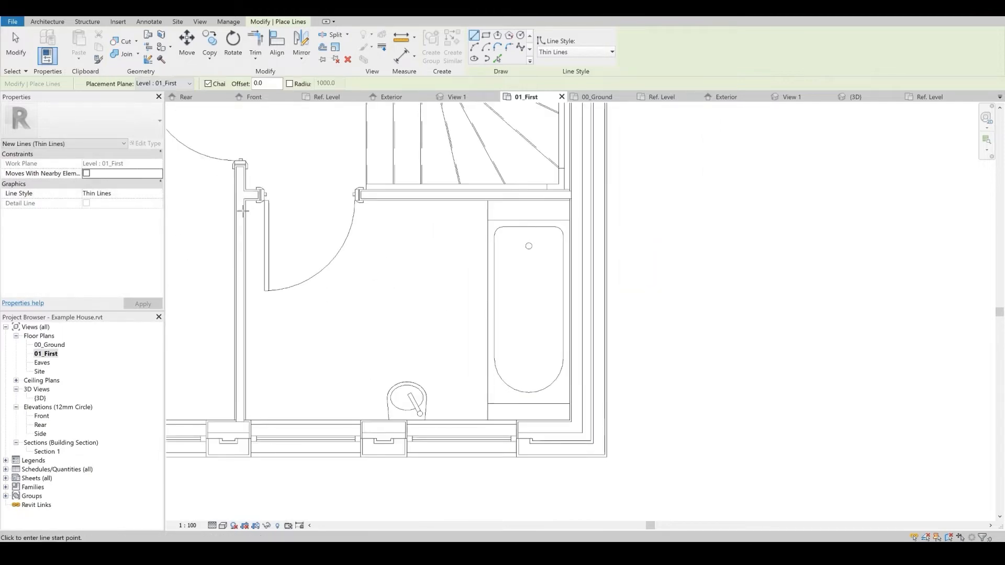
- Place a Plumbing_Fixtures_WC_w-Cistern of type 540x360x820mm in the first-floor bathroom, against the partition wall shared with Bedroom 2
{"action": "left_click", "coordinate": [46, 21]}
{"action": "mouse_move", "coordinate": [652, 544]}
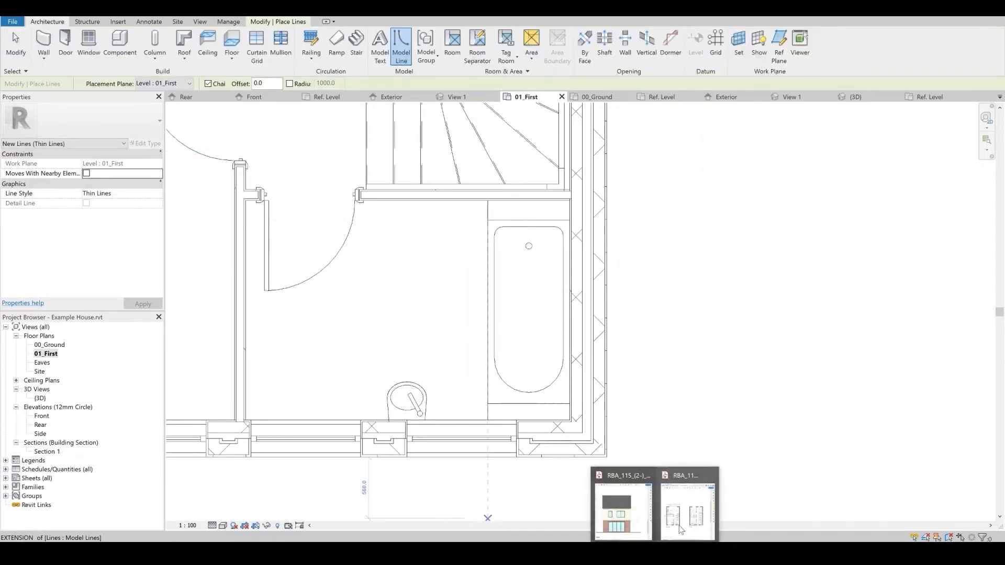
{"action": "left_click", "coordinate": [680, 527]}
{"action": "left_click", "coordinate": [217, 27]}
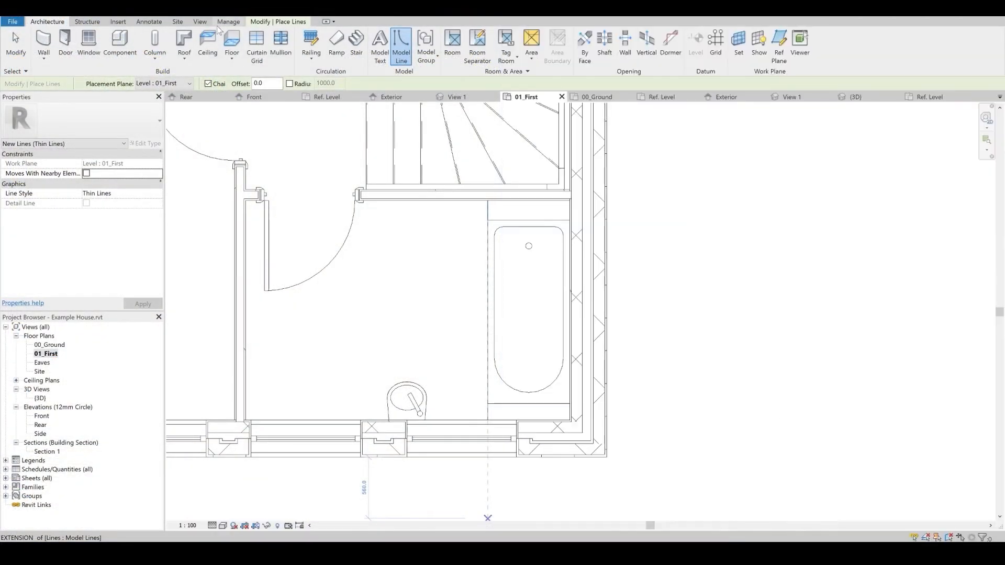
{"action": "left_click", "coordinate": [120, 46]}
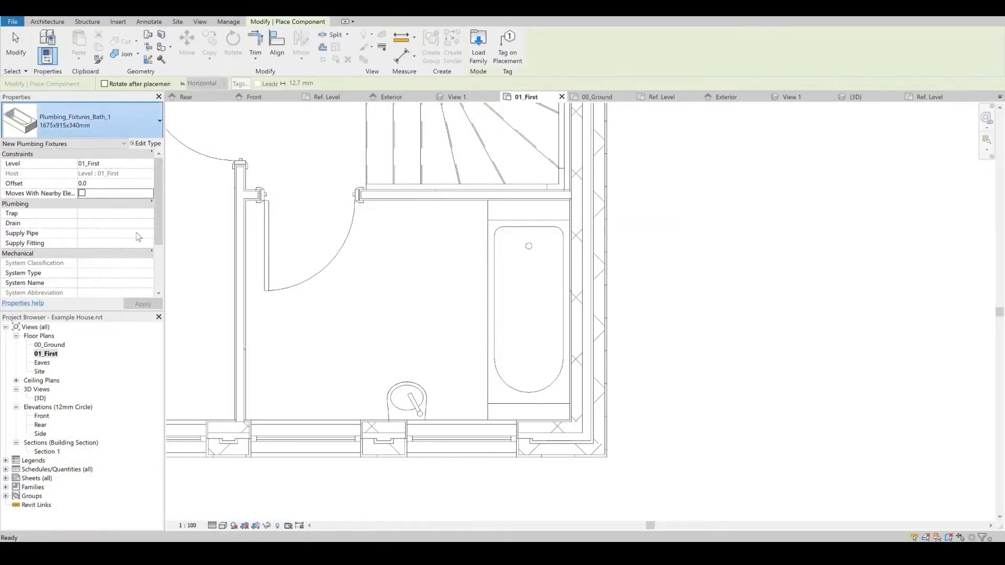
{"action": "left_click", "coordinate": [159, 120]}
{"action": "scroll", "coordinate": [137, 237], "scroll_direction": "up", "scroll_amount": 8}
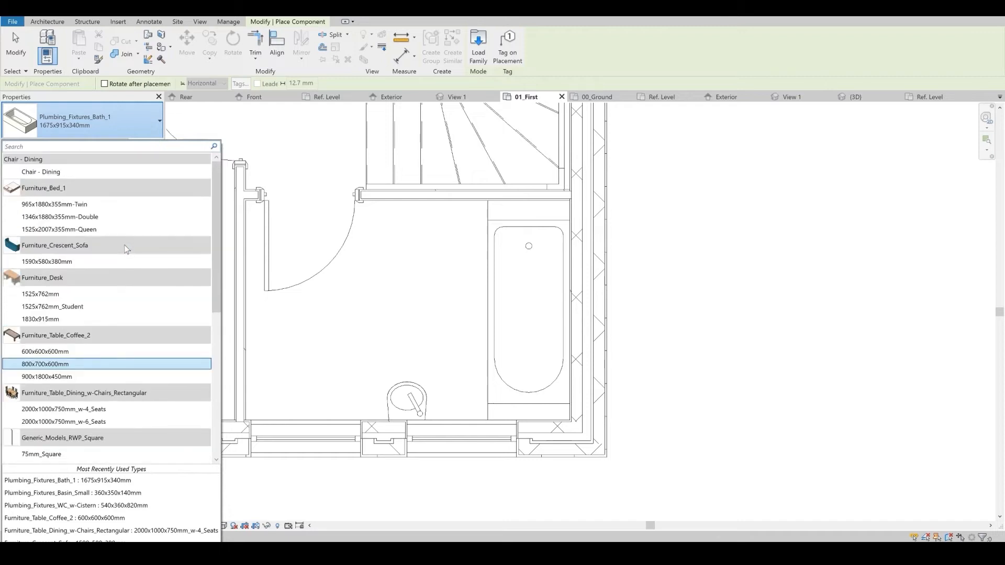
{"action": "left_click", "coordinate": [102, 506]}
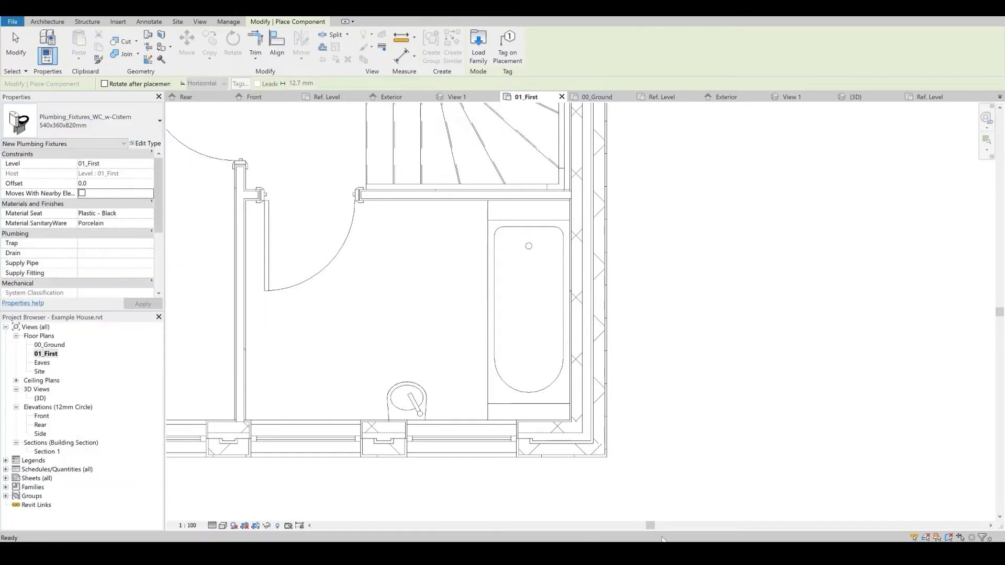
{"action": "left_click", "coordinate": [246, 347]}
- Finish placing the WC and arrange the 01_First plan side by side with the reference floor plan drawing
{"action": "mouse_move", "coordinate": [654, 552]}
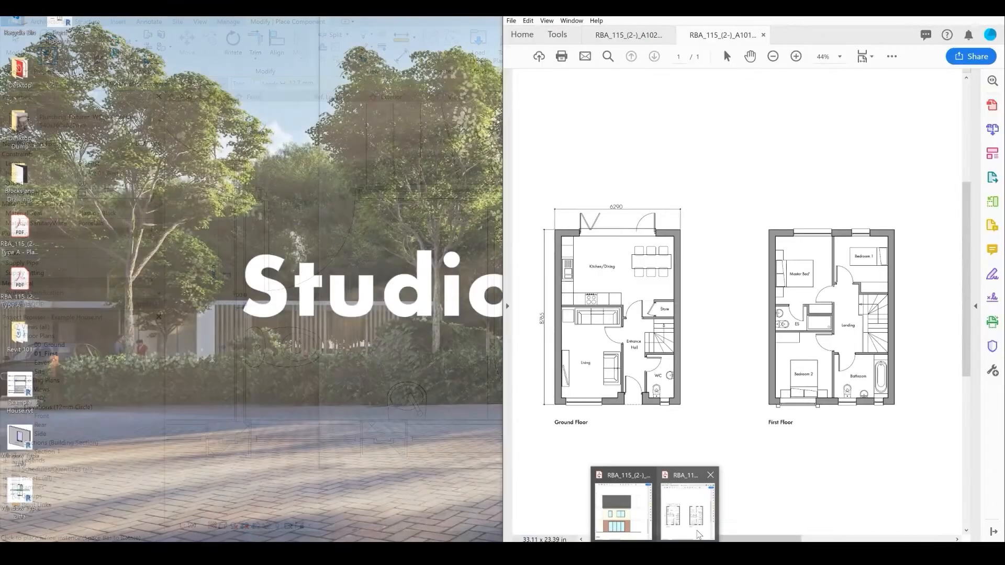
{"action": "scroll", "coordinate": [443, 339], "scroll_direction": "down", "scroll_amount": 1}
{"action": "scroll", "coordinate": [444, 339], "scroll_direction": "down", "scroll_amount": 2}
{"action": "key", "text": "Escape"}
{"action": "key", "text": "Escape"}
{"action": "key", "text": "super+Left"}
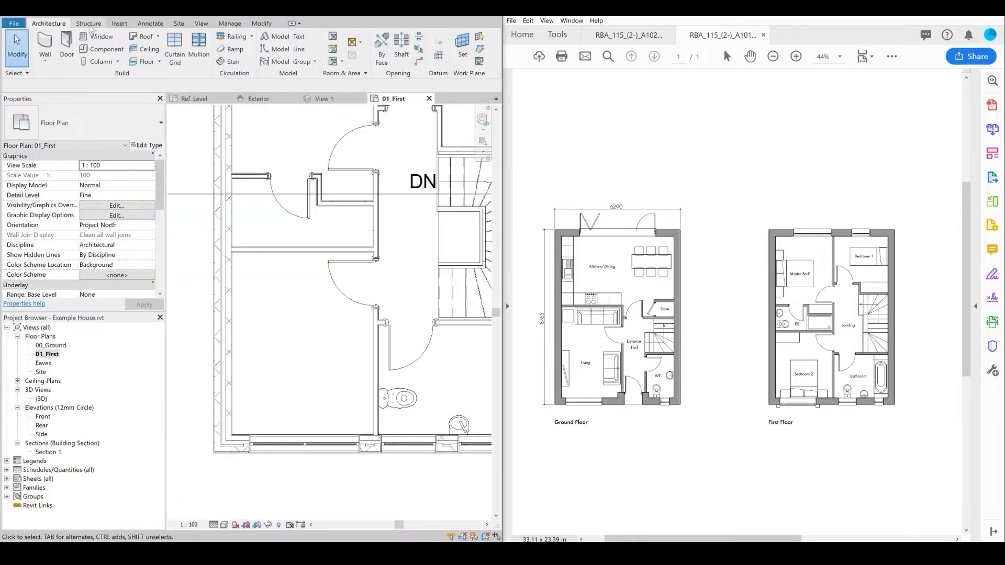
- Place a Furniture_Bed_1 of type 1346x1880x355mm-Double in Bedroom 2 with its headboard against the window wall
{"action": "left_click", "coordinate": [102, 48]}
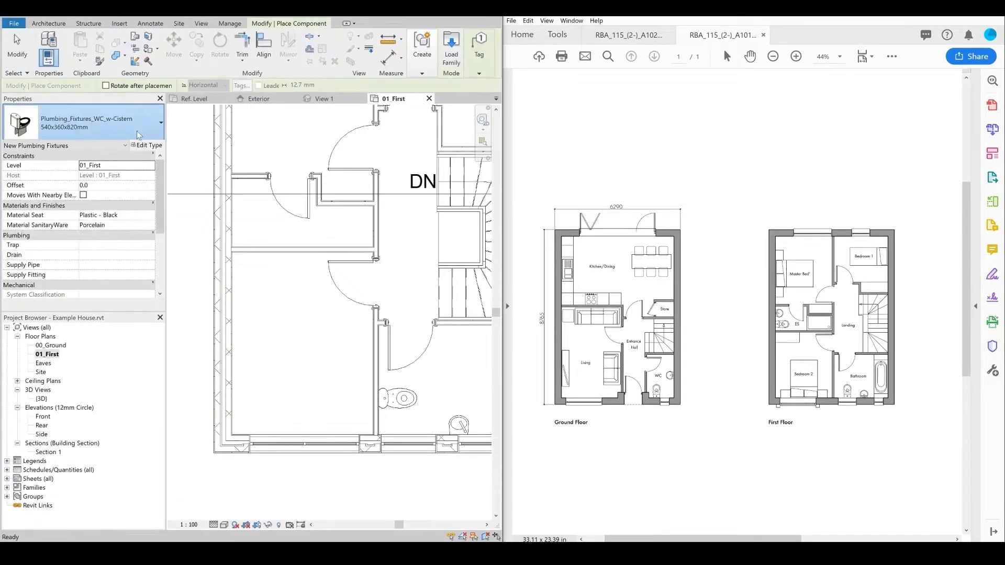
{"action": "left_click", "coordinate": [84, 123]}
{"action": "left_click", "coordinate": [416, 27]}
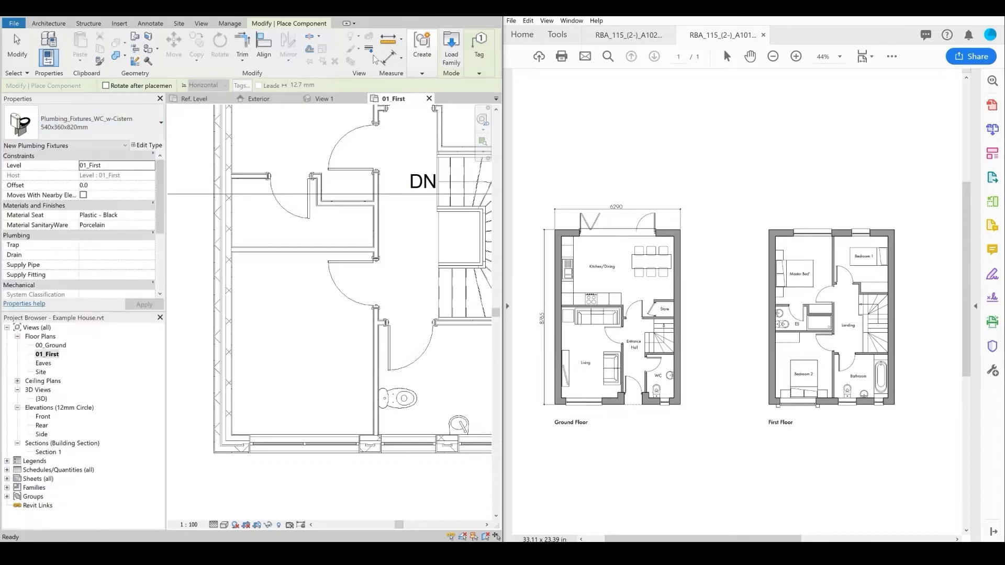
{"action": "left_click", "coordinate": [63, 128]}
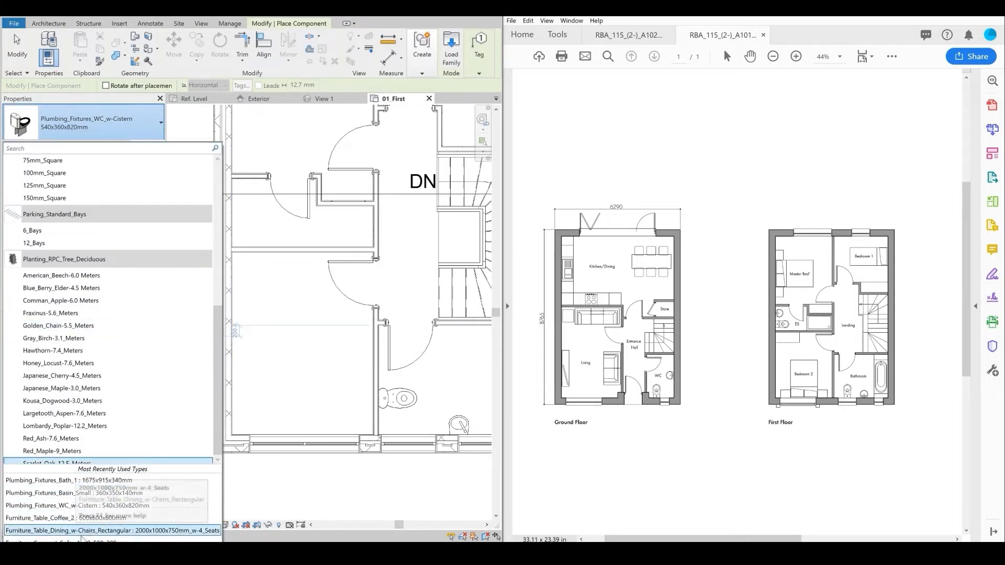
{"action": "left_click", "coordinate": [105, 505]}
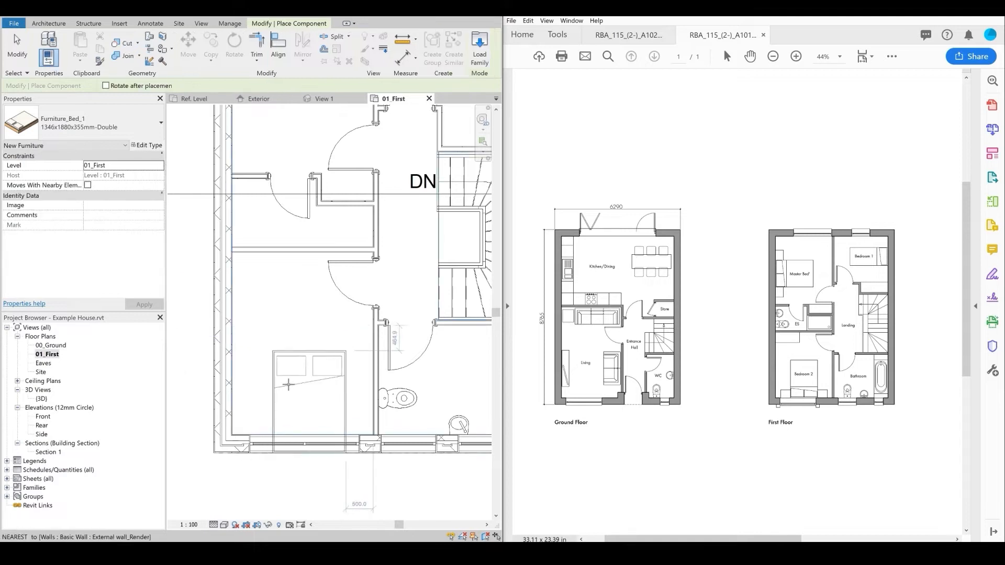
{"action": "scroll", "coordinate": [298, 388], "scroll_direction": "up", "scroll_amount": 2}
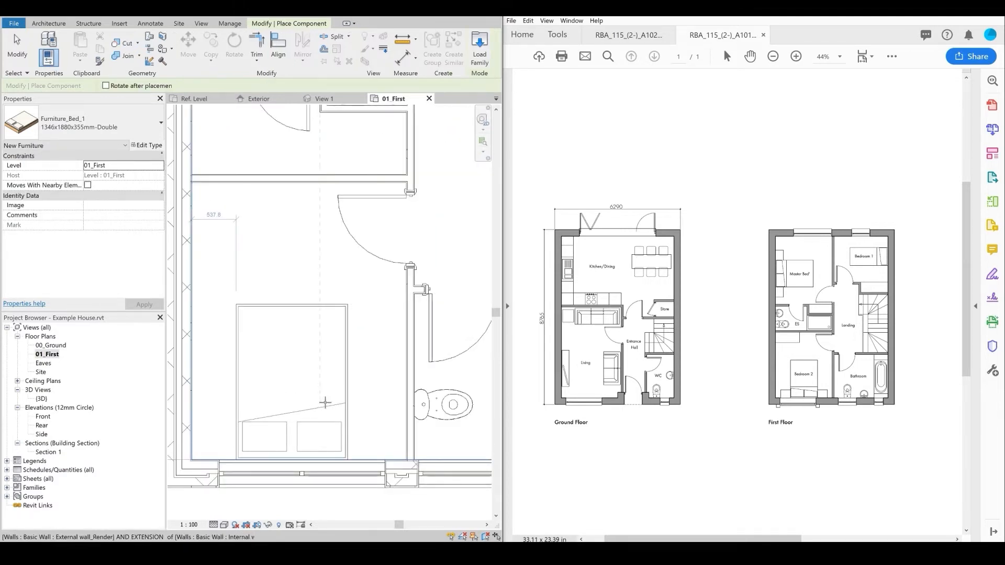
{"action": "left_click", "coordinate": [333, 402]}
- Place a second 1346x1880x355mm-Double bed in the master bedroom, rotated so its headboard faces the external side wall
{"action": "middle_click_drag", "start_coordinate": [330, 215], "coordinate": [303, 395]}
{"action": "key", "text": "space"}
{"action": "middle_click_drag", "start_coordinate": [261, 192], "coordinate": [327, 361]}
{"action": "key", "text": "space"}
{"action": "key", "text": "space"}
{"action": "key", "text": "space"}
{"action": "key", "text": "space"}
{"action": "key", "text": "space"}
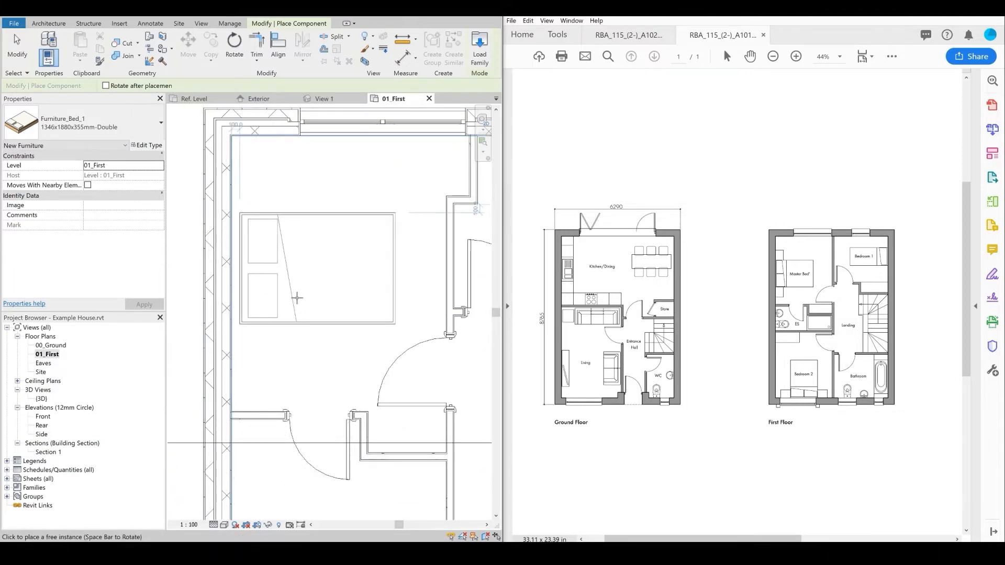
- Try to fit the 1346x1880x355mm-Double bed in Bedroom 1, rotating it beneath the window
{"action": "middle_click_drag", "start_coordinate": [406, 285], "coordinate": [197, 304]}
{"action": "scroll", "coordinate": [225, 294], "scroll_direction": "down", "scroll_amount": 2}
{"action": "middle_click_drag", "start_coordinate": [357, 276], "coordinate": [330, 280]}
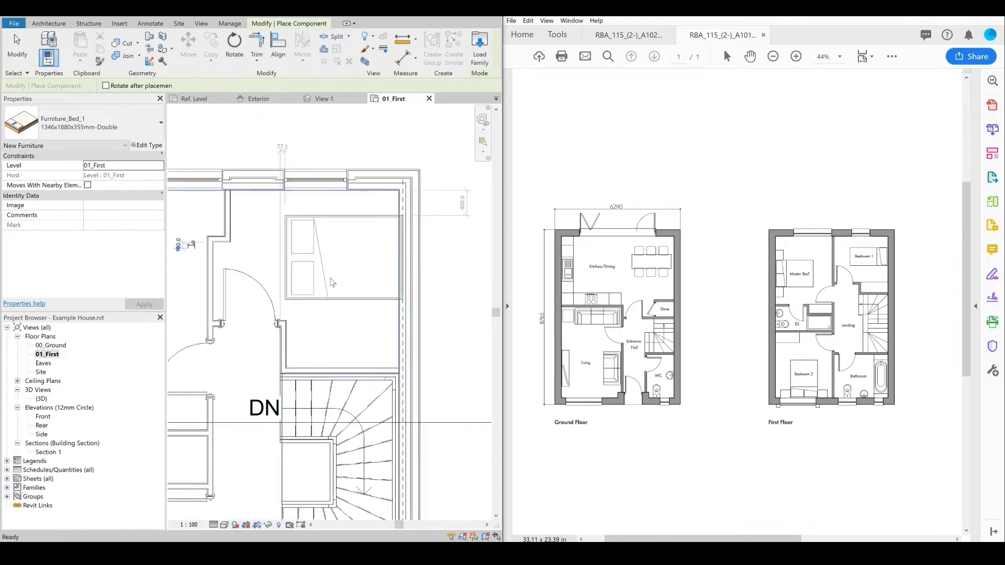
{"action": "scroll", "coordinate": [310, 269], "scroll_direction": "up", "scroll_amount": 1}
{"action": "key", "text": "space"}
{"action": "key", "text": "space"}
{"action": "key", "text": "space"}
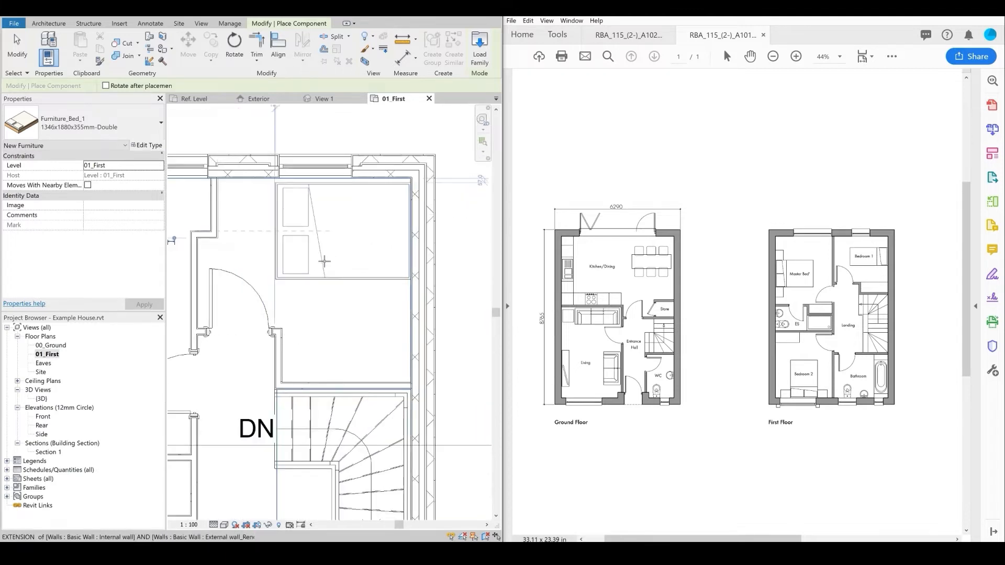
- Place a Furniture_Bed_1 of type 965x1880x355mm-Twin in Bedroom 1, rotated so its headboard is against the external side wall
{"action": "left_click", "coordinate": [102, 121]}
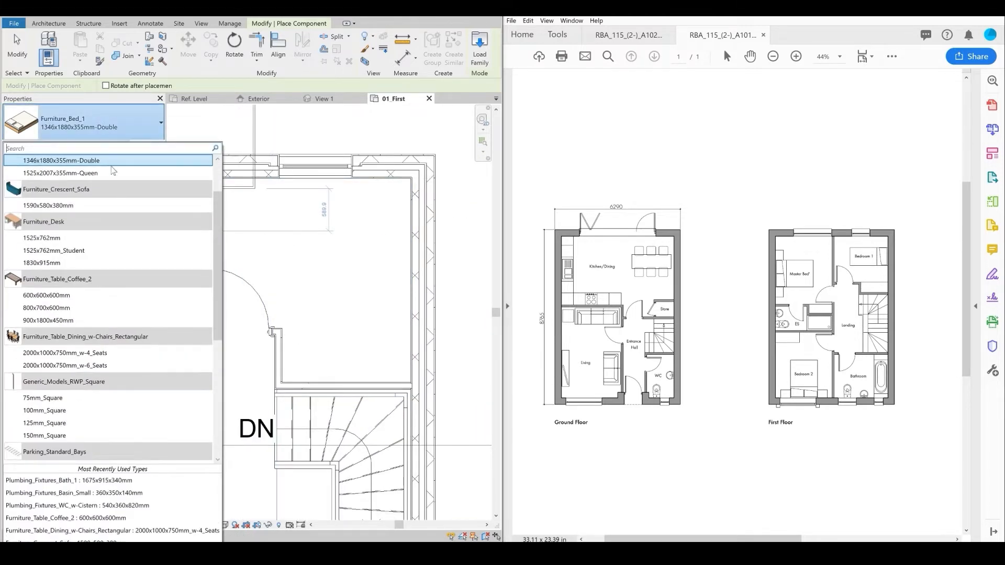
{"action": "left_click", "coordinate": [99, 206]}
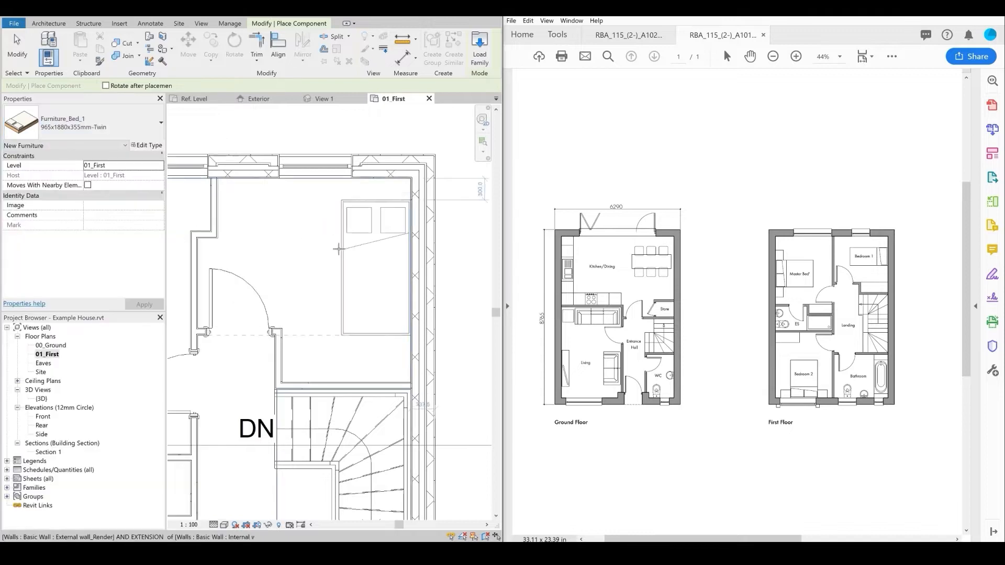
{"action": "key", "text": "space"}
{"action": "scroll", "coordinate": [346, 238], "scroll_direction": "up", "scroll_amount": 1}
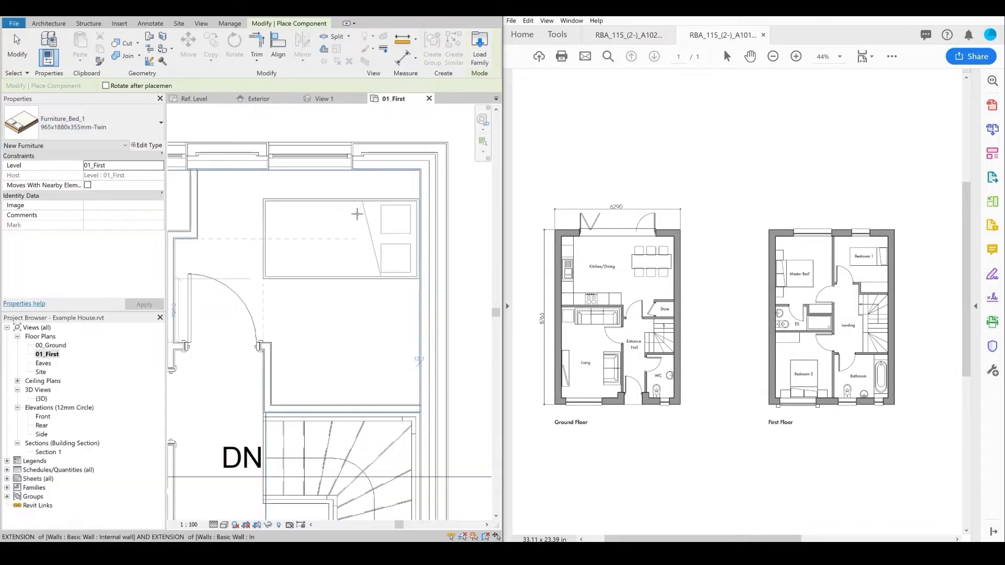
{"action": "left_click", "coordinate": [361, 211]}
{"action": "scroll", "coordinate": [368, 247], "scroll_direction": "down", "scroll_amount": 5}
{"action": "scroll", "coordinate": [351, 259], "scroll_direction": "down", "scroll_amount": 3}
{"action": "key", "text": "Escape"}
{"action": "key", "text": "Escape"}
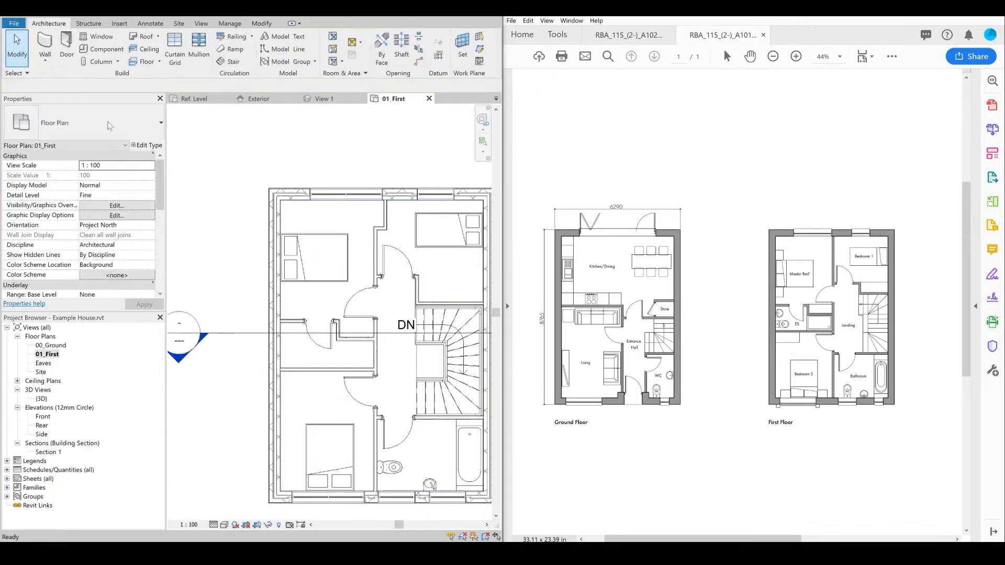
- Place another WC of the main bathroom's type in the en-suite, with its cistern against the external wall
{"action": "scroll", "coordinate": [376, 262], "scroll_direction": "down", "scroll_amount": 2}
{"action": "scroll", "coordinate": [372, 292], "scroll_direction": "up", "scroll_amount": 3}
{"action": "middle_click_drag", "start_coordinate": [332, 299], "coordinate": [321, 230]}
{"action": "left_click", "coordinate": [336, 439]}
{"action": "middle_click_drag", "start_coordinate": [398, 421], "coordinate": [406, 432]}
{"action": "scroll", "coordinate": [384, 437], "scroll_direction": "down", "scroll_amount": 3}
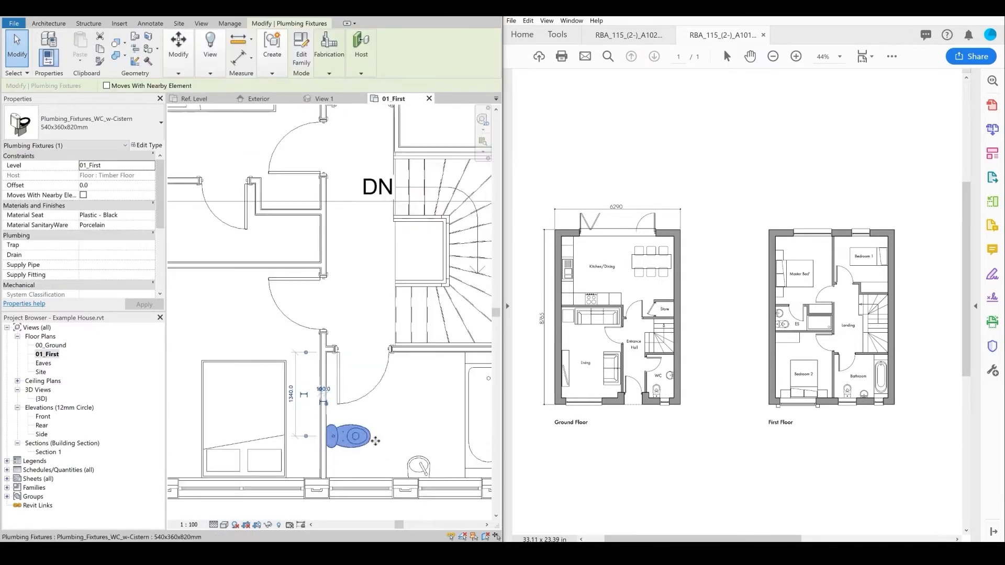
{"action": "key", "text": "c"}
{"action": "key", "text": "s"}
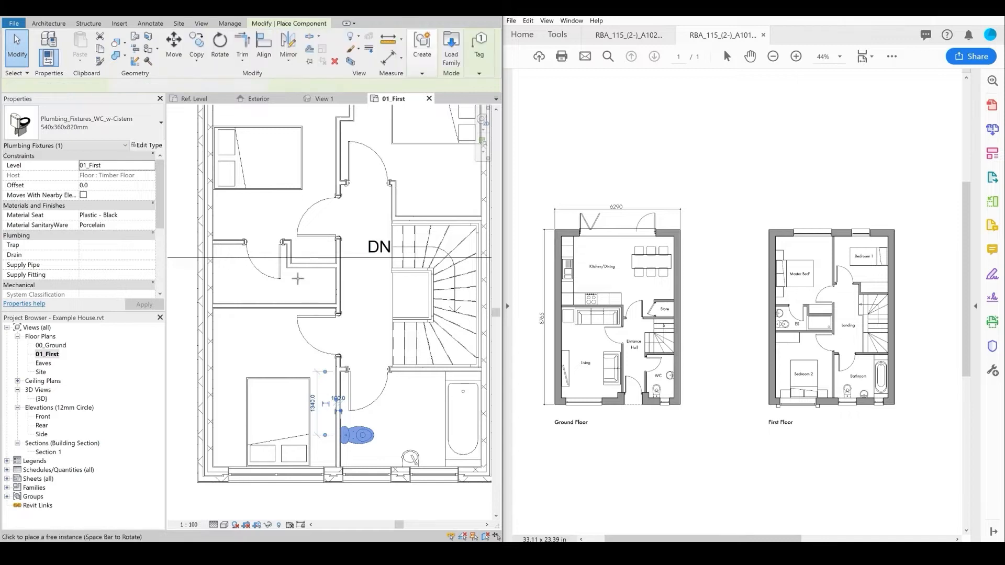
{"action": "scroll", "coordinate": [282, 324], "scroll_direction": "up", "scroll_amount": 5}
{"action": "scroll", "coordinate": [262, 322], "scroll_direction": "up", "scroll_amount": 2}
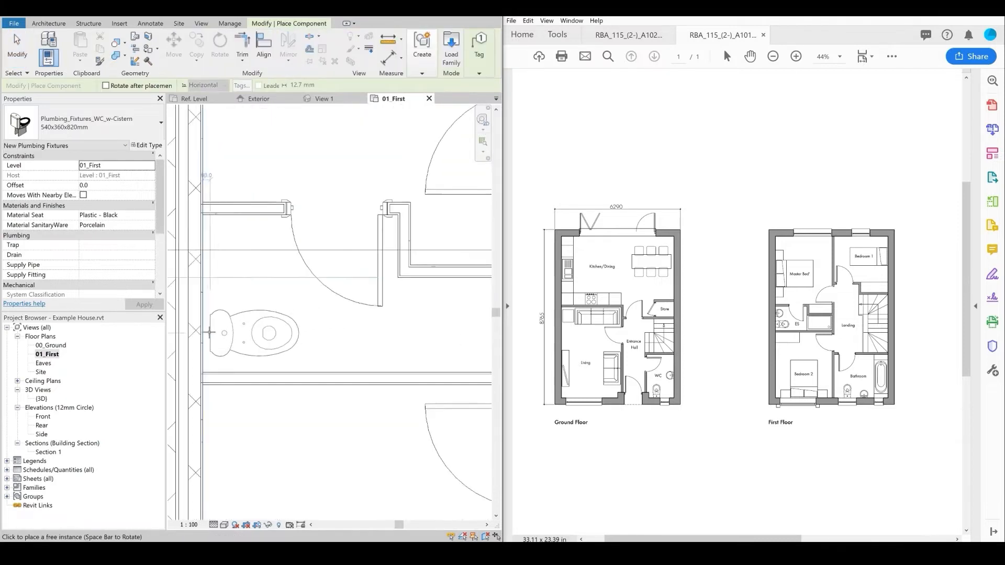
{"action": "left_click", "coordinate": [203, 326]}
{"action": "scroll", "coordinate": [246, 223], "scroll_direction": "down", "scroll_amount": 3}
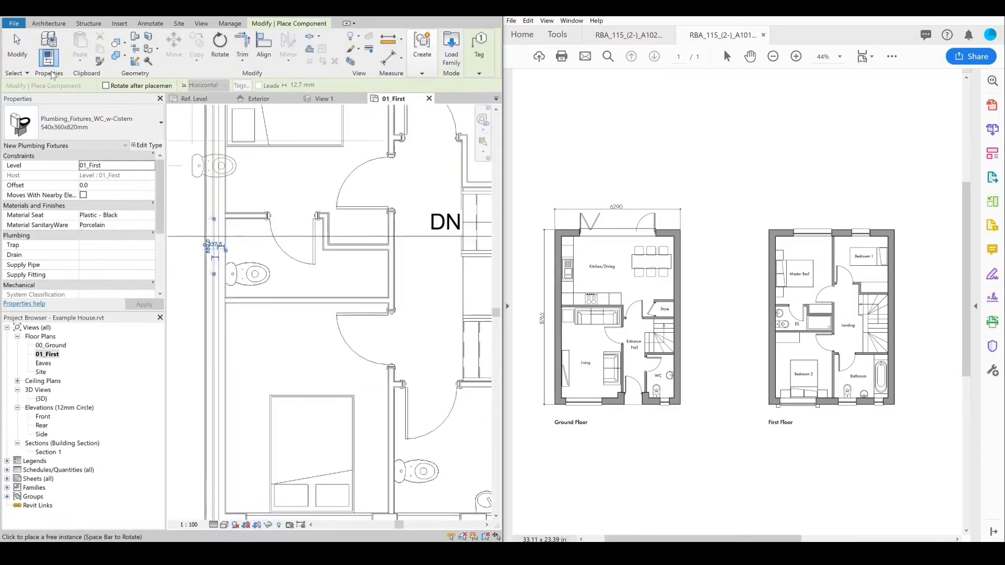
{"action": "key", "text": "Escape"}
- Place a small basin of the main bathroom's type on the en-suite's external wall, beside the WC
{"action": "middle_click_drag", "start_coordinate": [443, 447], "coordinate": [419, 388]}
{"action": "left_click", "coordinate": [460, 443]}
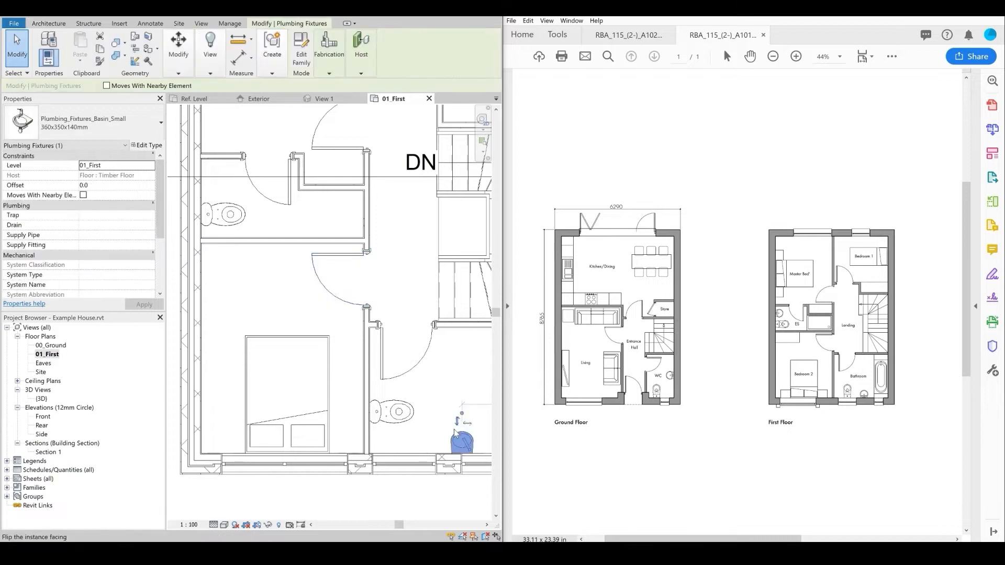
{"action": "key", "text": "c"}
{"action": "key", "text": "s"}
{"action": "scroll", "coordinate": [262, 277], "scroll_direction": "up", "scroll_amount": 4}
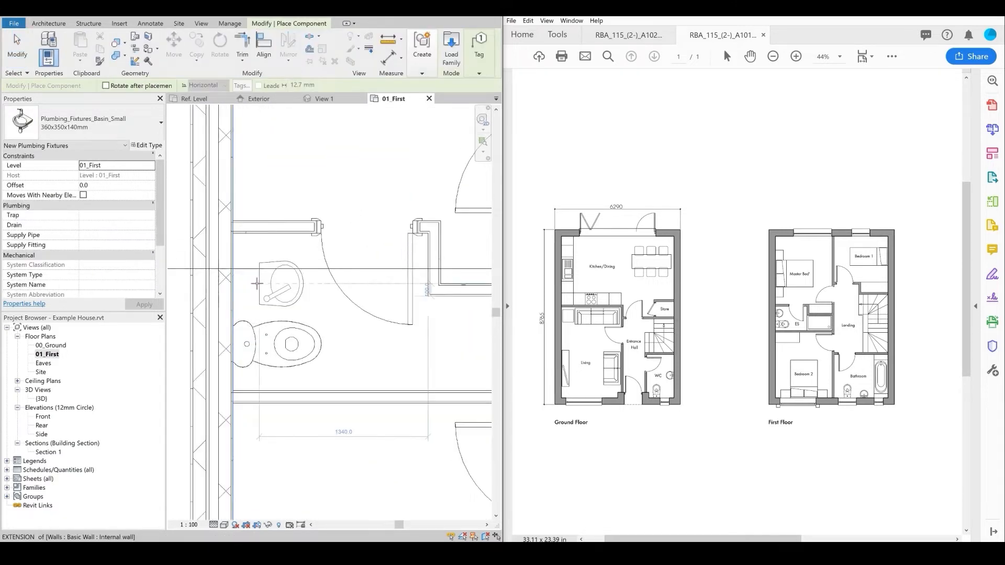
{"action": "scroll", "coordinate": [246, 283], "scroll_direction": "up", "scroll_amount": 2}
{"action": "left_click", "coordinate": [230, 269]}
{"action": "scroll", "coordinate": [270, 256], "scroll_direction": "down", "scroll_amount": 4}
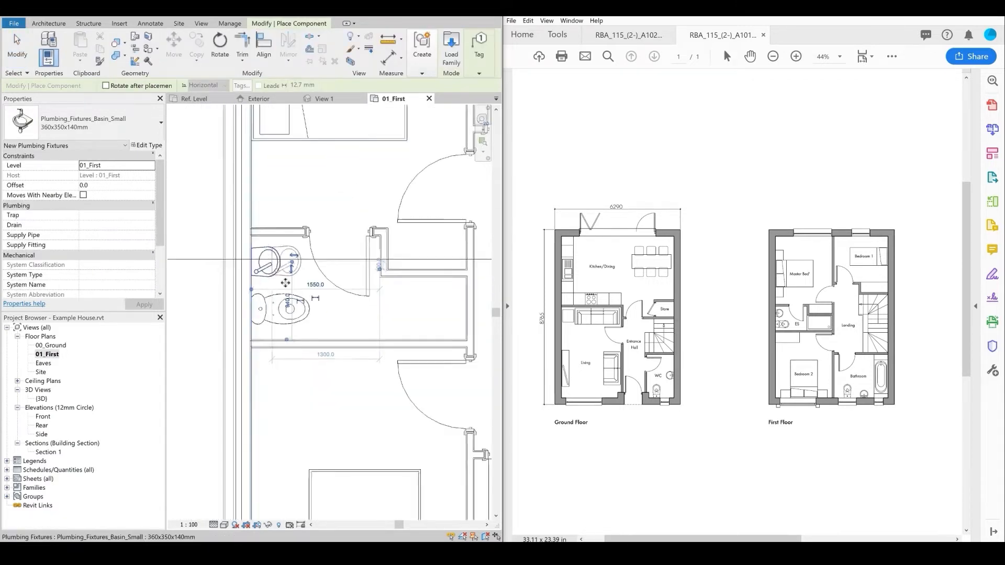
{"action": "scroll", "coordinate": [285, 283], "scroll_direction": "down", "scroll_amount": 1}
{"action": "middle_click_drag", "start_coordinate": [285, 282], "coordinate": [230, 280]}
{"action": "left_click", "coordinate": [14, 51]}
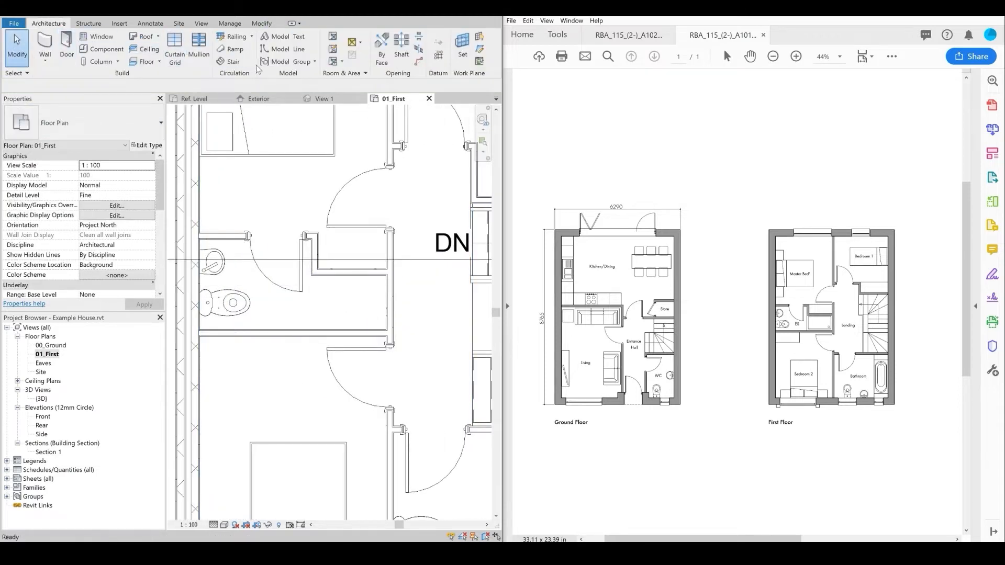
- Draw a vertical model line across the en-suite from the cupboard wall corner to the opposite wall, closing off the shower
{"action": "key", "text": "l"}
{"action": "key", "text": "i"}
{"action": "scroll", "coordinate": [335, 296], "scroll_direction": "up", "scroll_amount": 4}
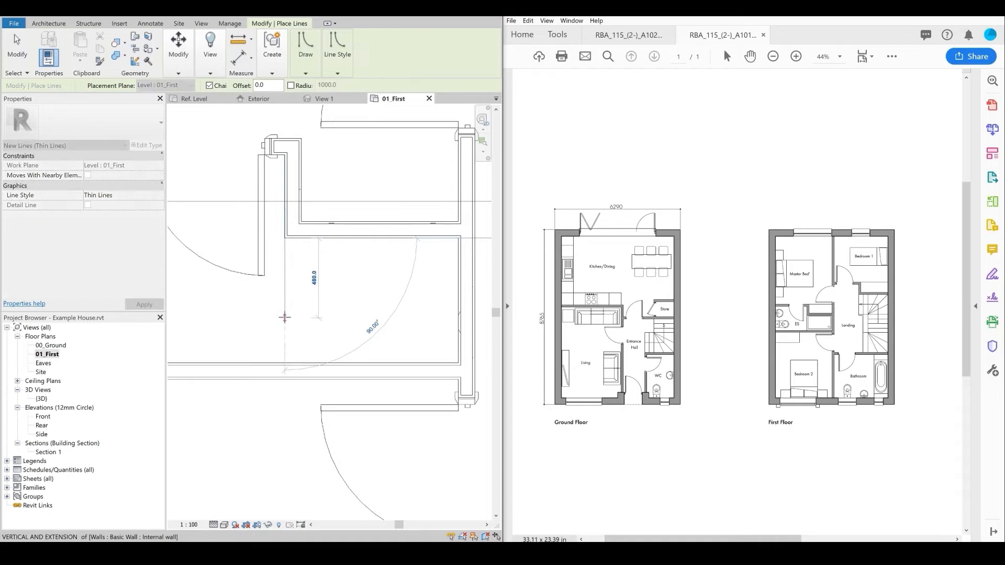
{"action": "left_click", "coordinate": [285, 362]}
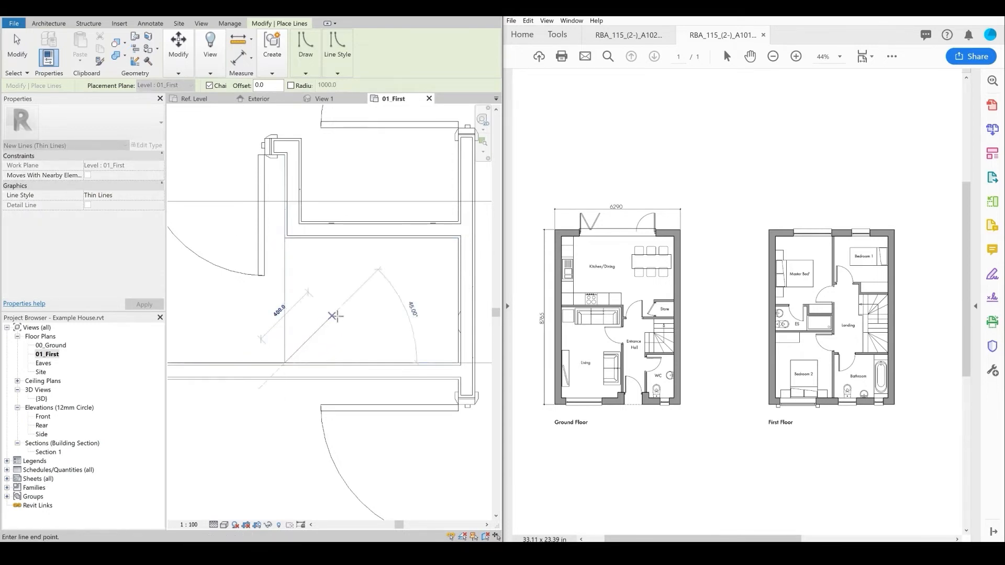
{"action": "middle_click_drag", "start_coordinate": [347, 328], "coordinate": [300, 343]}
{"action": "key", "text": "Escape"}
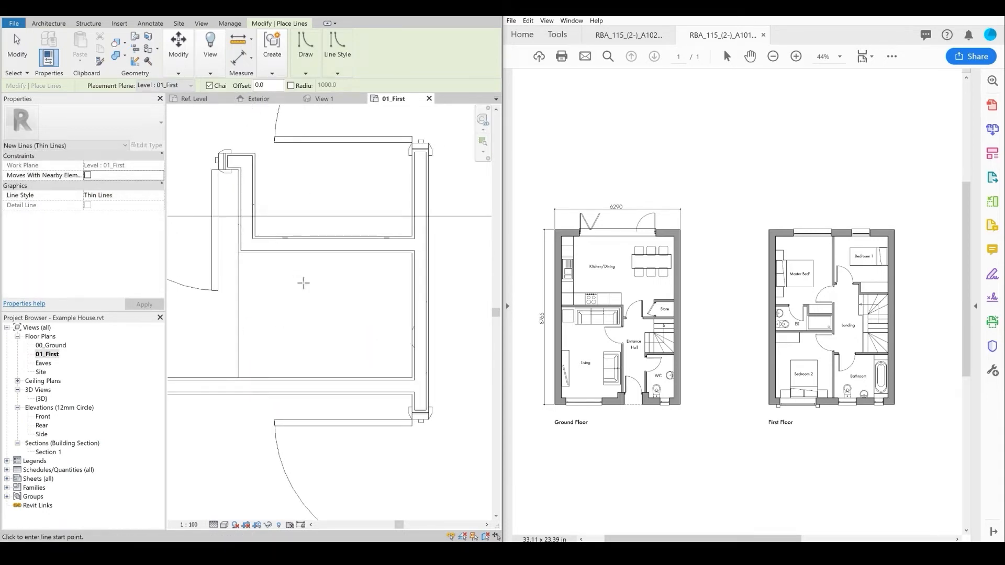
- Draw a model-line rectangle about 680 mm deep inside the shower area, slightly inset from its edges, as the tray outline
{"action": "scroll", "coordinate": [301, 262], "scroll_direction": "up", "scroll_amount": 1}
{"action": "left_click", "coordinate": [474, 13]}
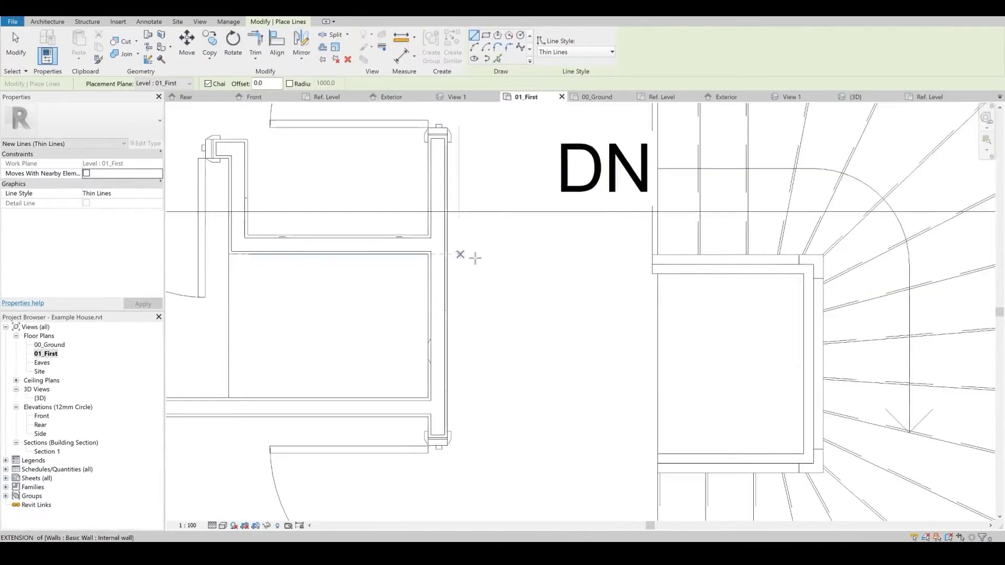
{"action": "middle_click_drag", "start_coordinate": [541, 122], "coordinate": [511, 120]}
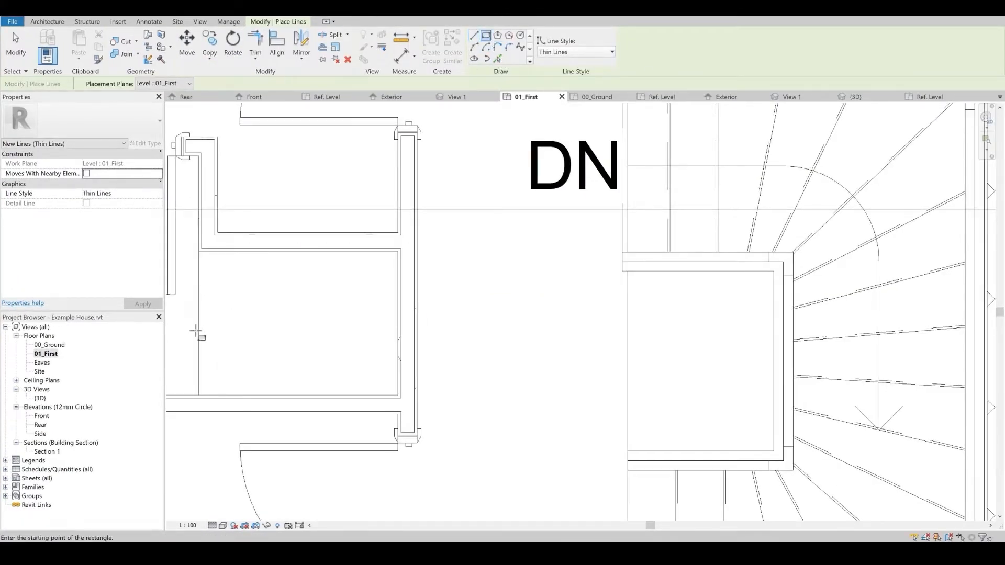
{"action": "scroll", "coordinate": [220, 293], "scroll_direction": "up", "scroll_amount": 2}
{"action": "left_click", "coordinate": [200, 252]}
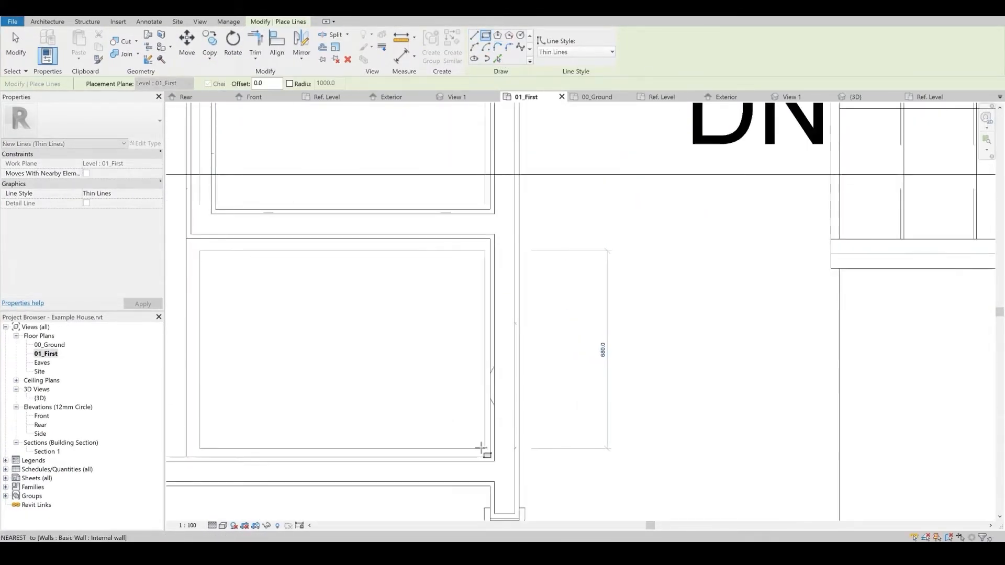
{"action": "left_click", "coordinate": [478, 444]}
{"action": "scroll", "coordinate": [403, 359], "scroll_direction": "down", "scroll_amount": 5}
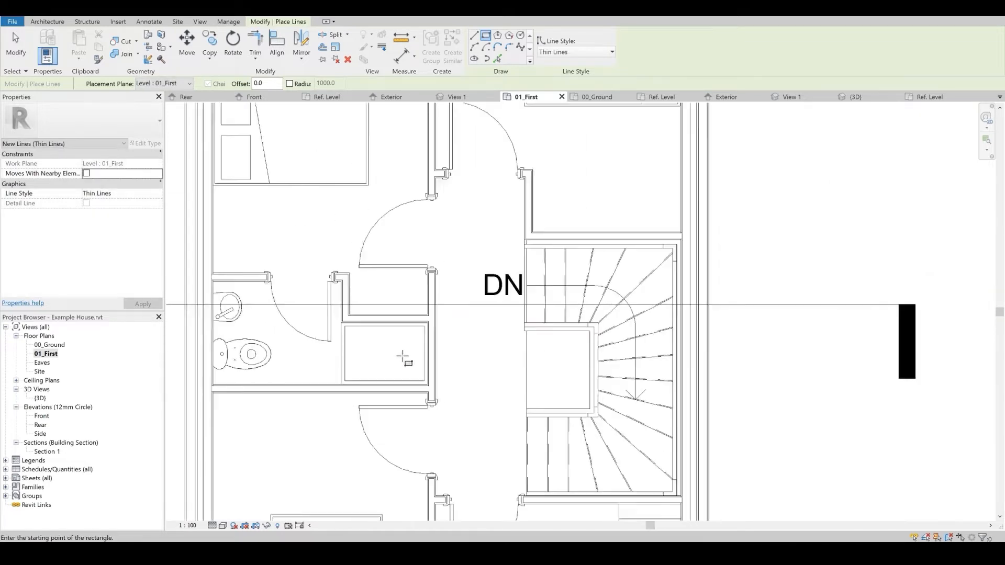
{"action": "left_click", "coordinate": [16, 52]}
{"action": "scroll", "coordinate": [445, 382], "scroll_direction": "down", "scroll_amount": 1}
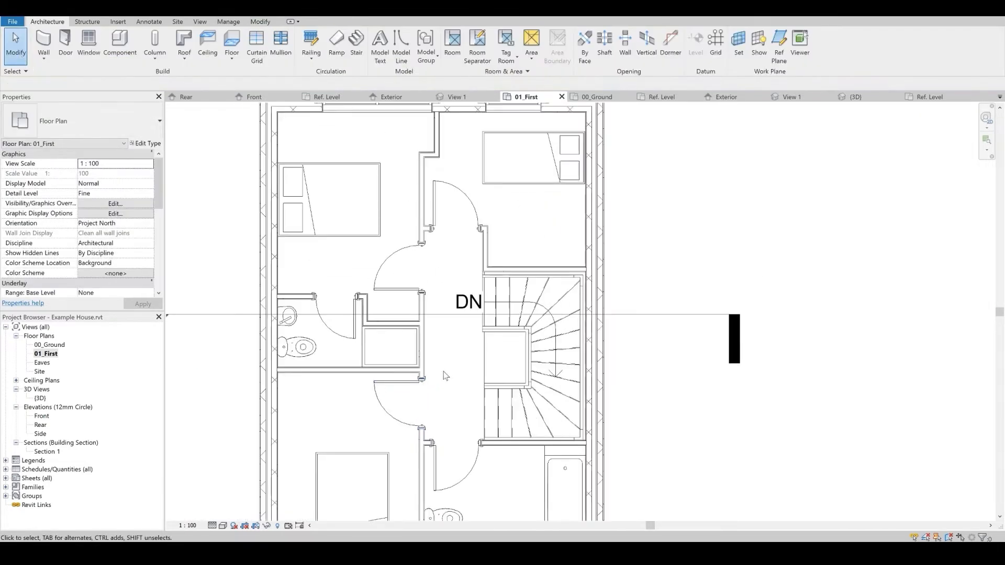
- Draw a horizontal model line about 1790 mm long from the wall corner by Bedroom 1's door to the external wall
{"action": "left_click", "coordinate": [402, 45]}
{"action": "scroll", "coordinate": [484, 188], "scroll_direction": "up", "scroll_amount": 5}
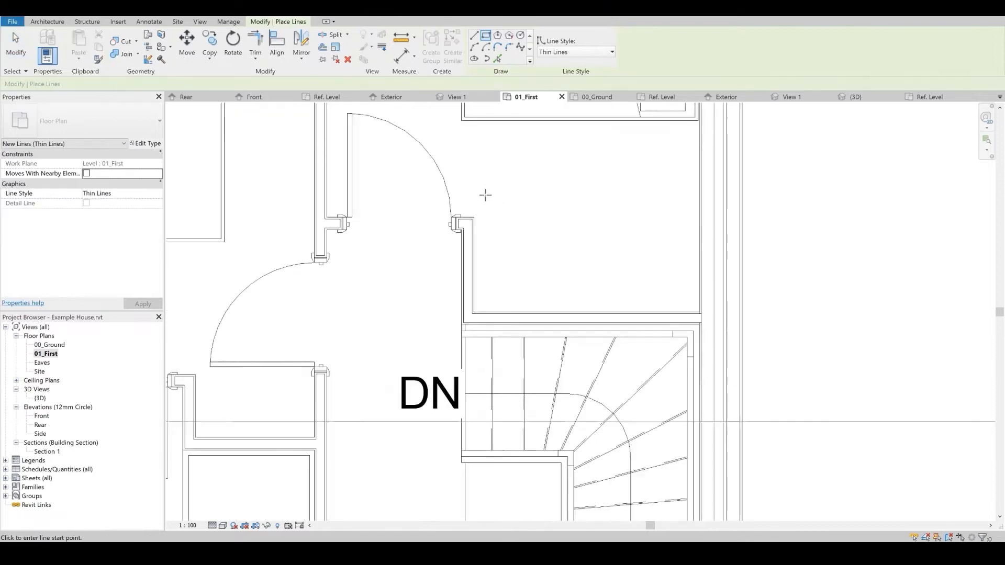
{"action": "left_click", "coordinate": [473, 220]}
{"action": "left_click", "coordinate": [731, 221]}
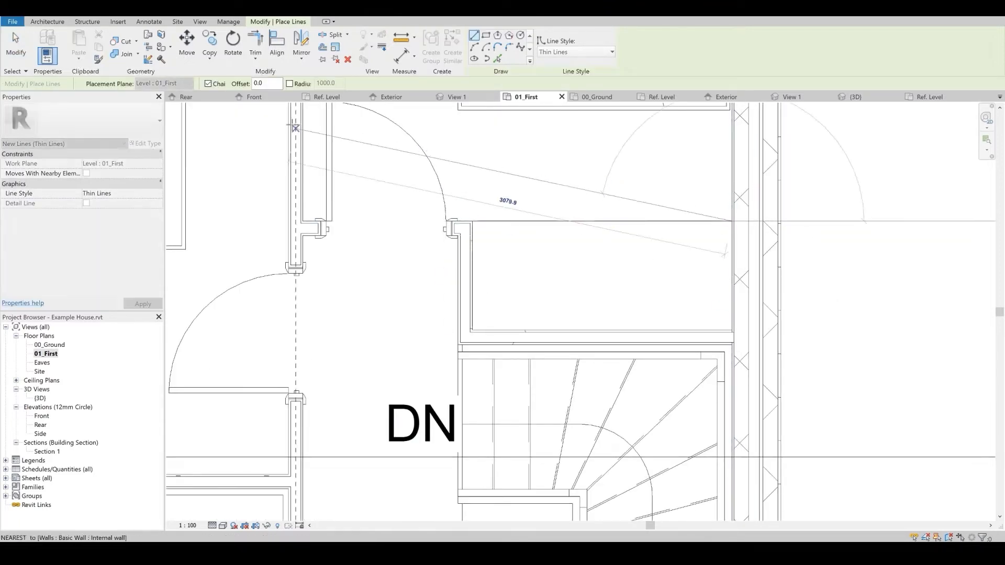
{"action": "left_click", "coordinate": [16, 52]}
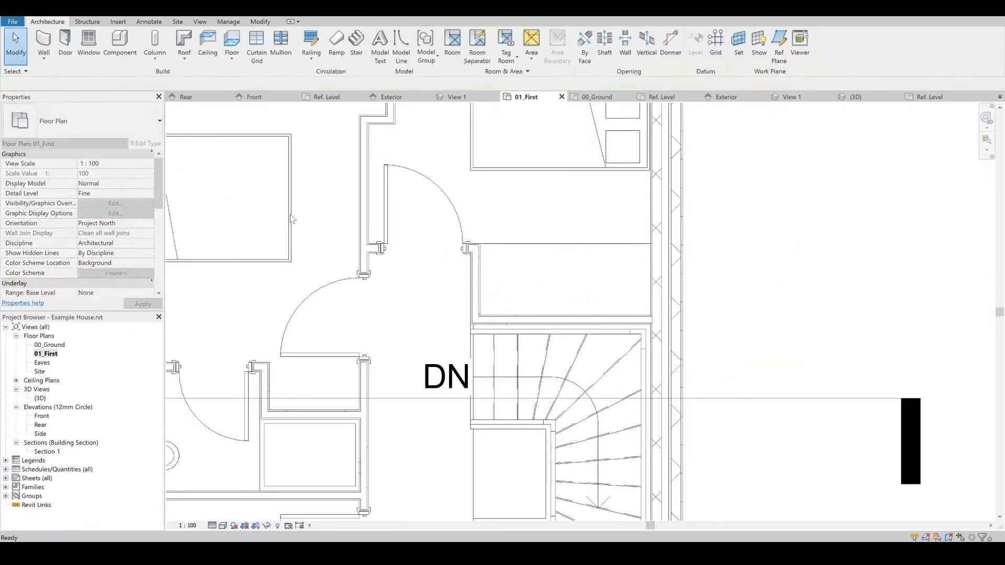
- Reduce the distance between Bedroom 1's new line and the internal wall alongside the staircase
{"action": "scroll", "coordinate": [528, 246], "scroll_direction": "up", "scroll_amount": 2}
{"action": "left_click", "coordinate": [527, 245]}
{"action": "scroll", "coordinate": [427, 339], "scroll_direction": "up", "scroll_amount": 1}
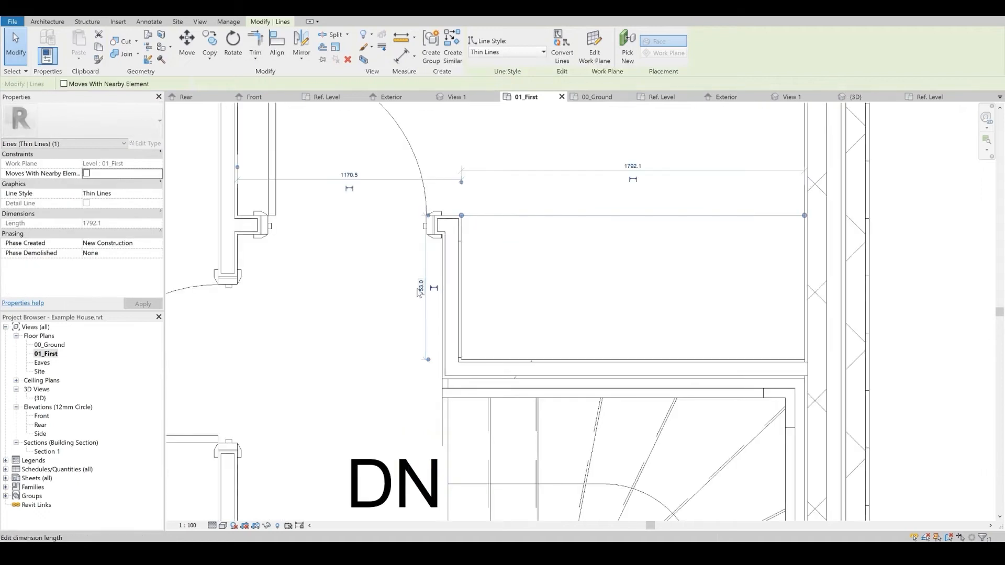
{"action": "key", "text": "Return"}
{"action": "key", "text": "Escape"}
{"action": "middle_click_drag", "start_coordinate": [299, 300], "coordinate": [437, 212]}
{"action": "scroll", "coordinate": [398, 293], "scroll_direction": "down", "scroll_amount": 2}
{"action": "scroll", "coordinate": [350, 318], "scroll_direction": "up", "scroll_amount": 3}
{"action": "left_click_drag", "start_coordinate": [326, 340], "coordinate": [318, 389]}
{"action": "middle_click_drag", "start_coordinate": [583, 199], "coordinate": [476, 329]}
{"action": "key", "text": "Escape"}
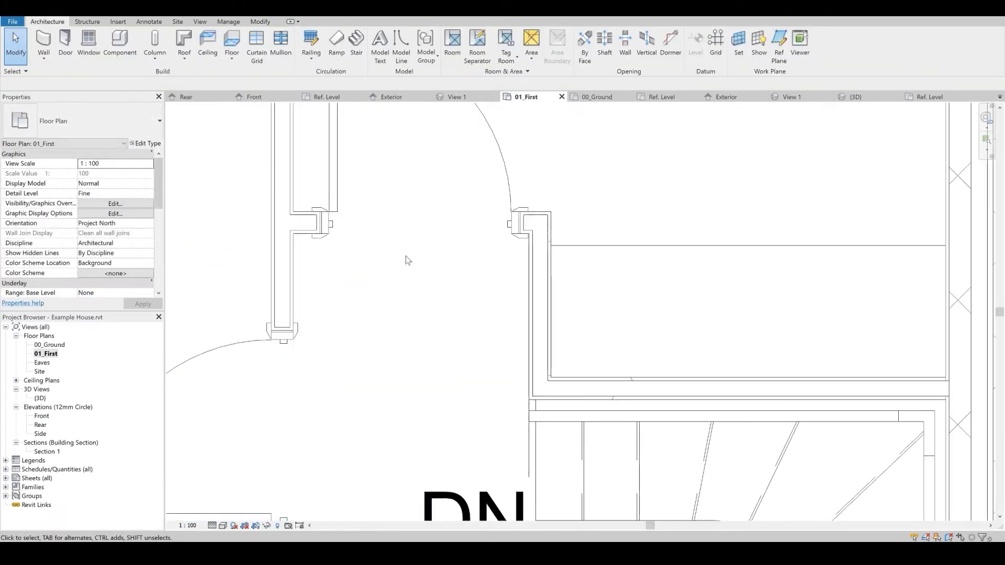
- Align the face of the short wall holding Bedroom 1's door with the new model line
{"action": "key", "text": "a"}
{"action": "key", "text": "l"}
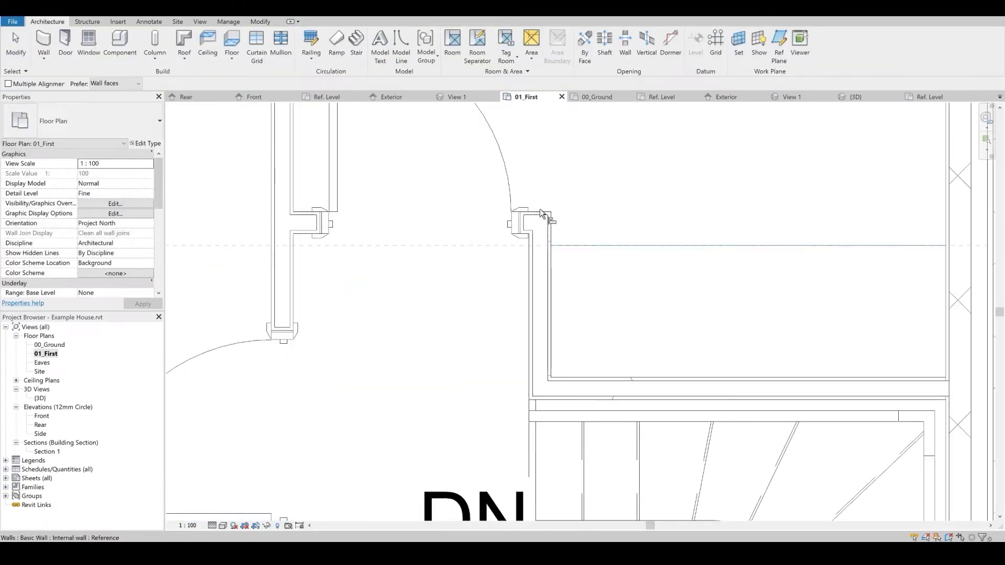
{"action": "scroll", "coordinate": [520, 278], "scroll_direction": "down", "scroll_amount": 3}
{"action": "key", "text": "Escape"}
{"action": "scroll", "coordinate": [518, 269], "scroll_direction": "down", "scroll_amount": 2}
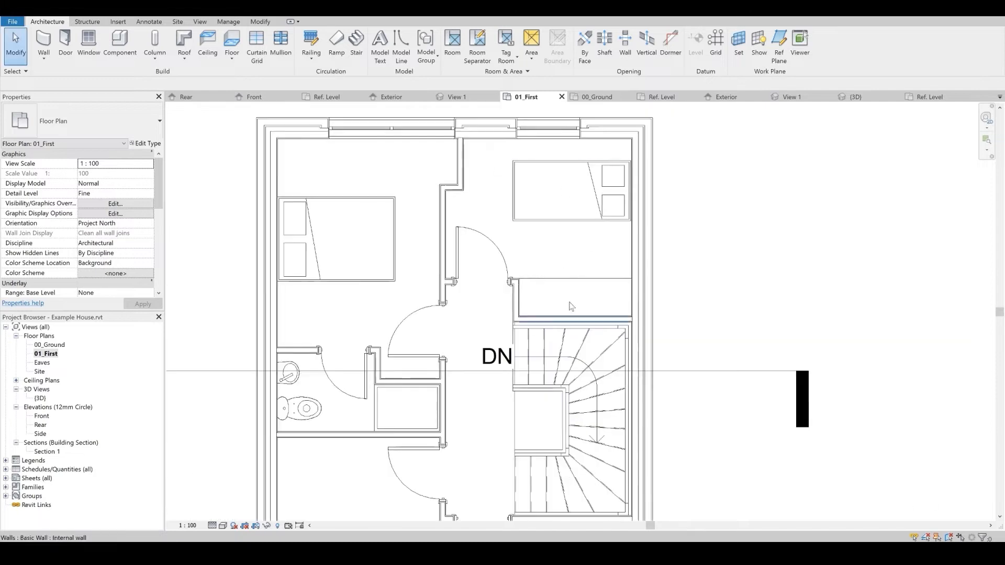
- Draw a bedside table as a 380 by 400 mm model-line rectangle between Bedroom 2's bed and the external wall
{"action": "middle_click_drag", "start_coordinate": [400, 392], "coordinate": [397, 196]}
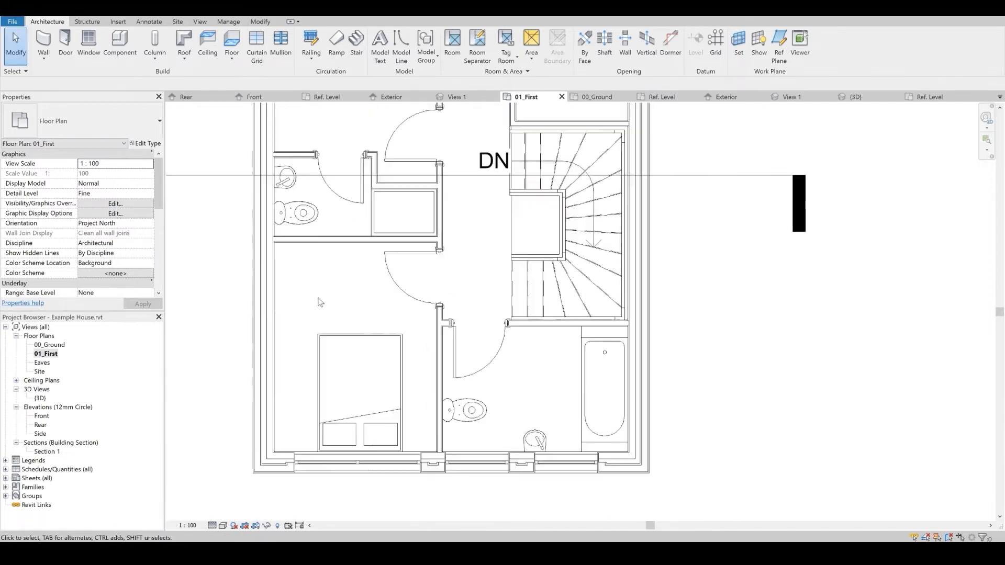
{"action": "scroll", "coordinate": [323, 298], "scroll_direction": "up", "scroll_amount": 1}
{"action": "middle_click_drag", "start_coordinate": [329, 298], "coordinate": [313, 250]}
{"action": "left_click", "coordinate": [396, 59]}
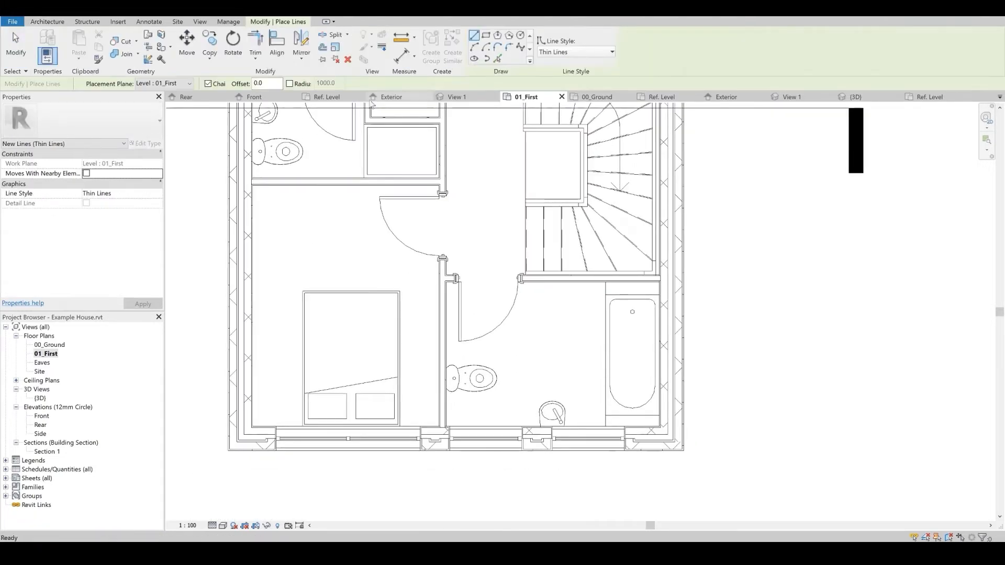
{"action": "scroll", "coordinate": [314, 340], "scroll_direction": "up", "scroll_amount": 3}
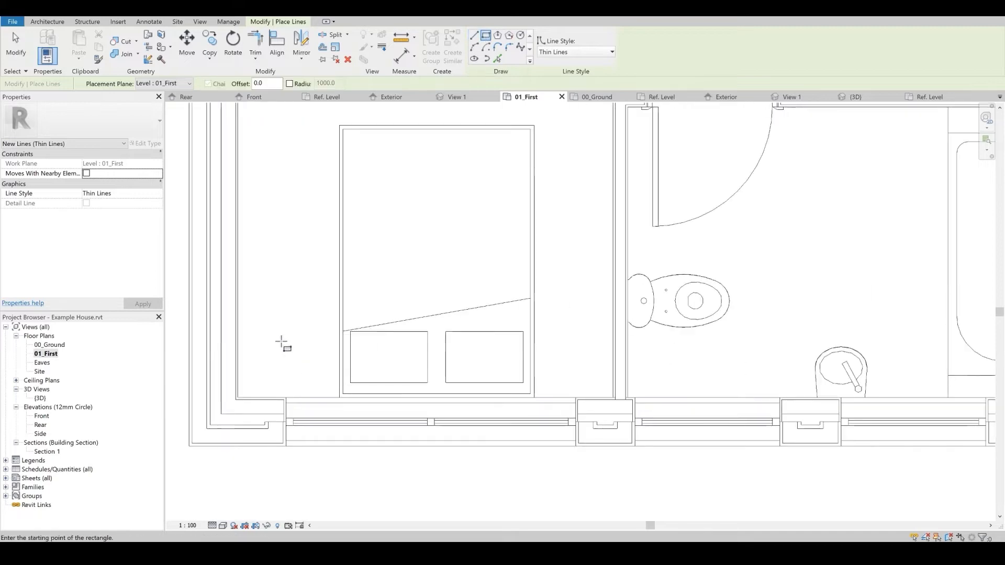
{"action": "left_click", "coordinate": [320, 385]}
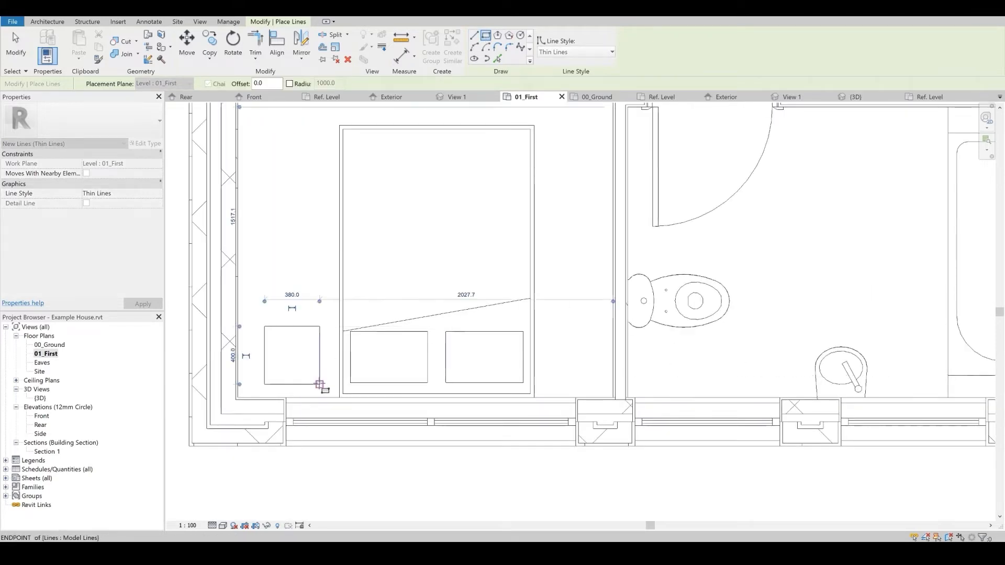
{"action": "key", "text": "Escape"}
{"action": "key", "text": "Escape"}
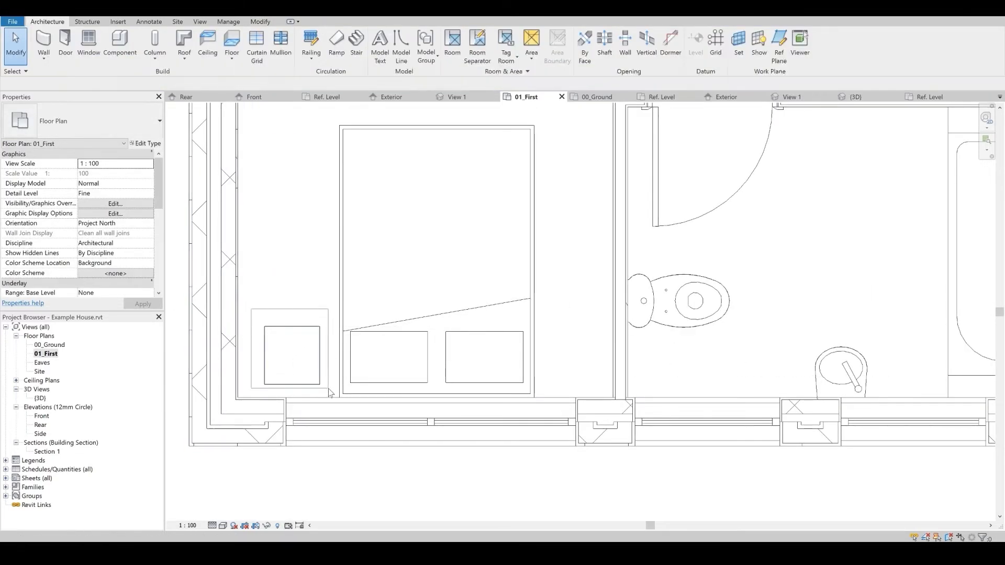
- Copy the bedside table rectangle to the other side of Bedroom 2's bed
{"action": "left_click_drag", "start_coordinate": [252, 309], "coordinate": [328, 389]}
{"action": "key", "text": "c"}
{"action": "key", "text": "o"}
{"action": "left_click", "coordinate": [292, 385]}
{"action": "left_click", "coordinate": [574, 372]}
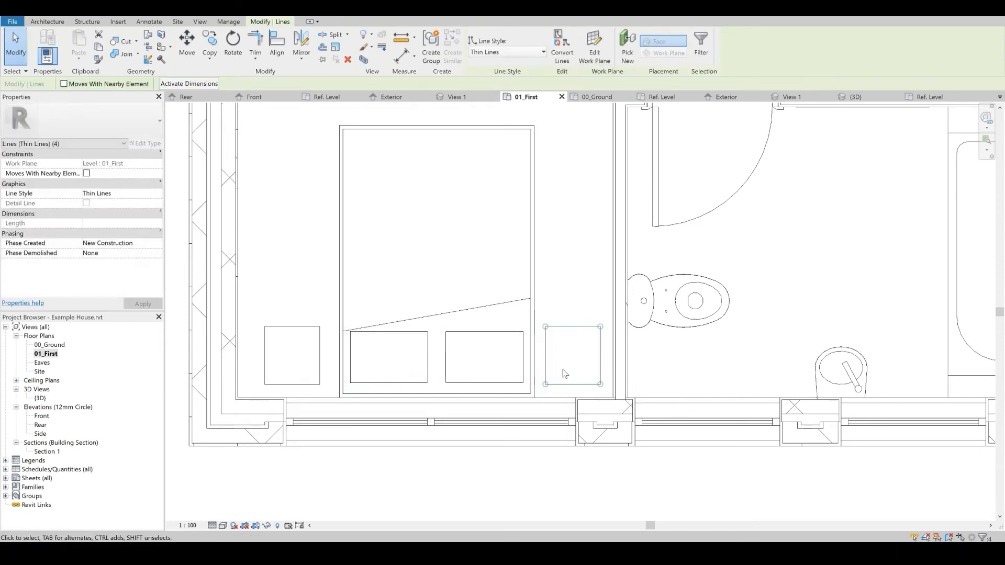
- Copy the selected bedside table into the master bedroom, between the bed and the en-suite wall
{"action": "key", "text": "m"}
{"action": "key", "text": "v"}
{"action": "left_click", "coordinate": [566, 364]}
{"action": "scroll", "coordinate": [493, 466], "scroll_direction": "down", "scroll_amount": 3}
{"action": "middle_click_drag", "start_coordinate": [412, 139], "coordinate": [399, 278]}
{"action": "scroll", "coordinate": [397, 266], "scroll_direction": "up", "scroll_amount": 2}
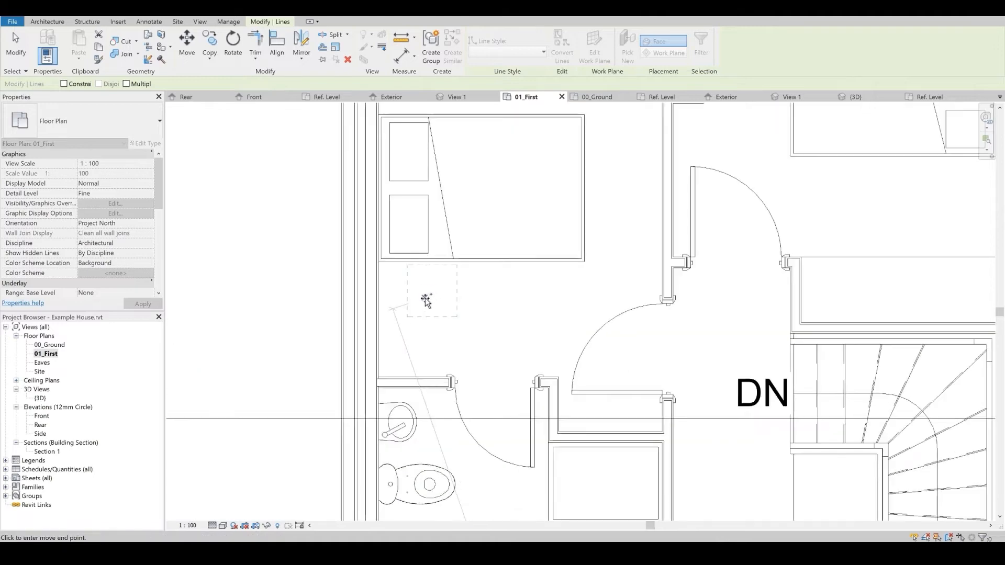
{"action": "middle_click_drag", "start_coordinate": [453, 302], "coordinate": [433, 360]}
- Copy the master bedroom's bedside table to the opposite side of the bed
{"action": "key", "text": "c"}
{"action": "key", "text": "o"}
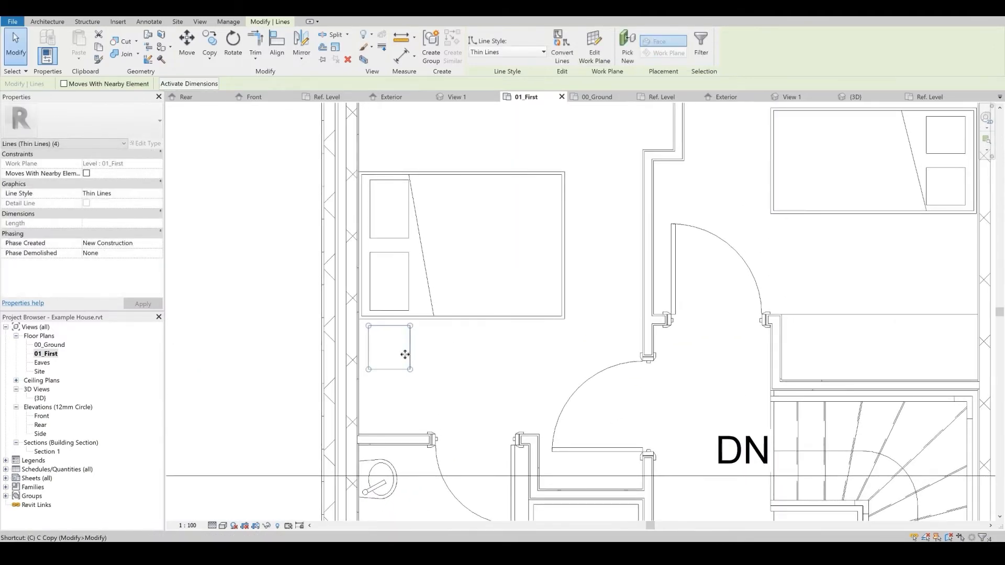
{"action": "left_click", "coordinate": [392, 349]}
{"action": "key", "text": "Escape"}
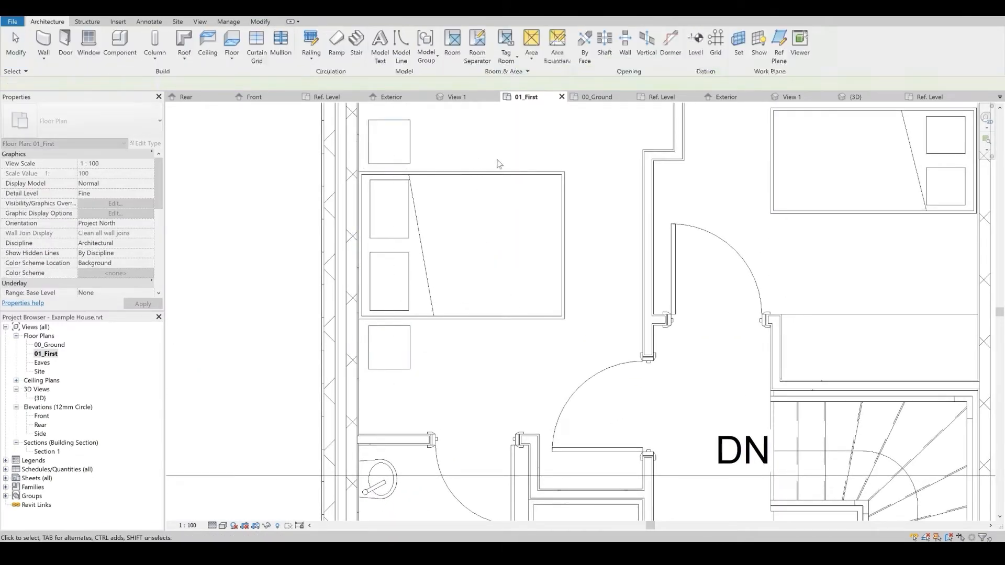
- Copy the master bedroom's bedside table on the window side into Bedroom 1, on the cupboard side of the bed
{"action": "middle_click_drag", "start_coordinate": [512, 160], "coordinate": [388, 215]}
{"action": "scroll", "coordinate": [381, 209], "scroll_direction": "down", "scroll_amount": 2}
{"action": "scroll", "coordinate": [290, 178], "scroll_direction": "up", "scroll_amount": 2}
{"action": "scroll", "coordinate": [292, 182], "scroll_direction": "up", "scroll_amount": 2}
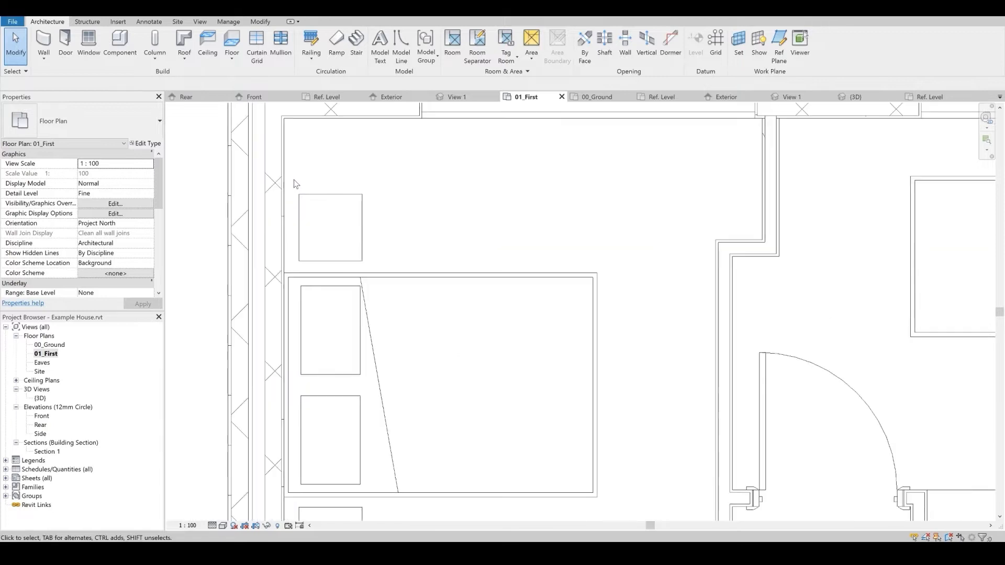
{"action": "left_click_drag", "start_coordinate": [380, 268], "coordinate": [381, 269]}
{"action": "key", "text": "m"}
{"action": "key", "text": "v"}
{"action": "left_click", "coordinate": [330, 224]}
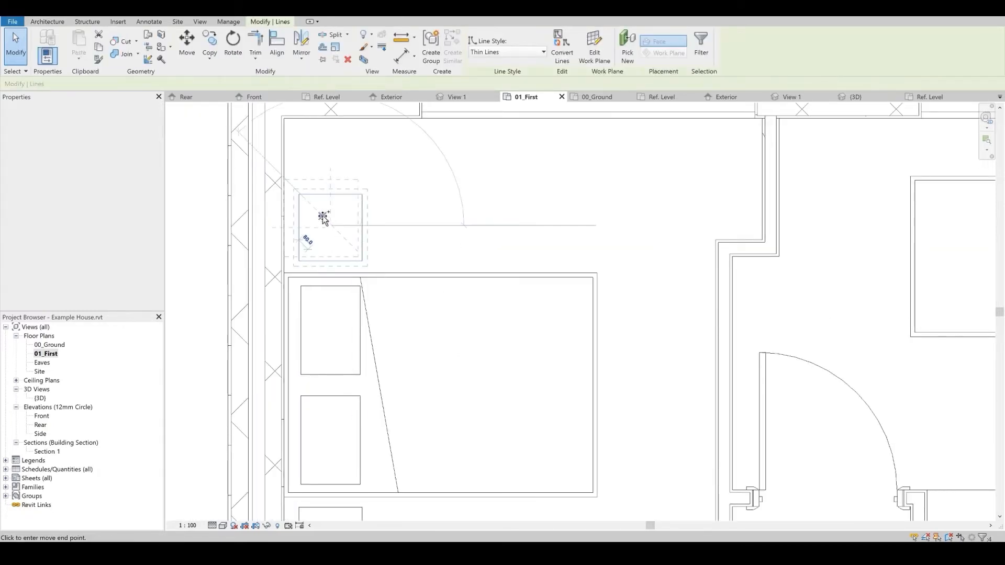
{"action": "scroll", "coordinate": [323, 216], "scroll_direction": "down", "scroll_amount": 4}
{"action": "scroll", "coordinate": [629, 319], "scroll_direction": "up", "scroll_amount": 4}
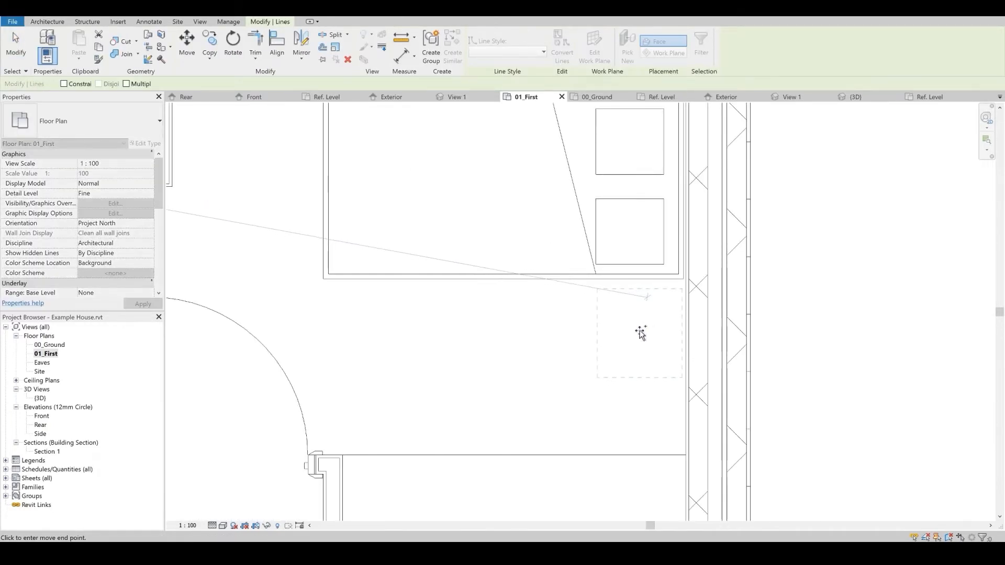
{"action": "left_click", "coordinate": [639, 331]}
- Move Bedroom 1's bed and bedside table together about 280 mm towards the window wall
{"action": "scroll", "coordinate": [493, 306], "scroll_direction": "down", "scroll_amount": 3}
{"action": "left_click_drag", "start_coordinate": [393, 187], "coordinate": [652, 361]}
{"action": "key", "text": "m"}
{"action": "key", "text": "v"}
{"action": "scroll", "coordinate": [507, 176], "scroll_direction": "up", "scroll_amount": 3}
{"action": "left_click", "coordinate": [511, 221]}
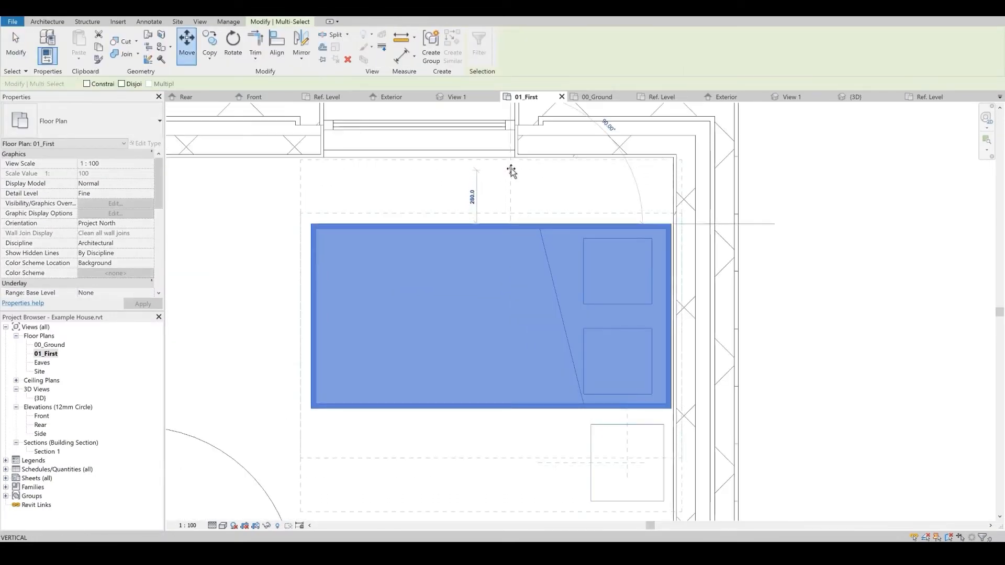
{"action": "left_click", "coordinate": [511, 170]}
{"action": "scroll", "coordinate": [523, 208], "scroll_direction": "down", "scroll_amount": 5}
{"action": "key", "text": "Escape"}
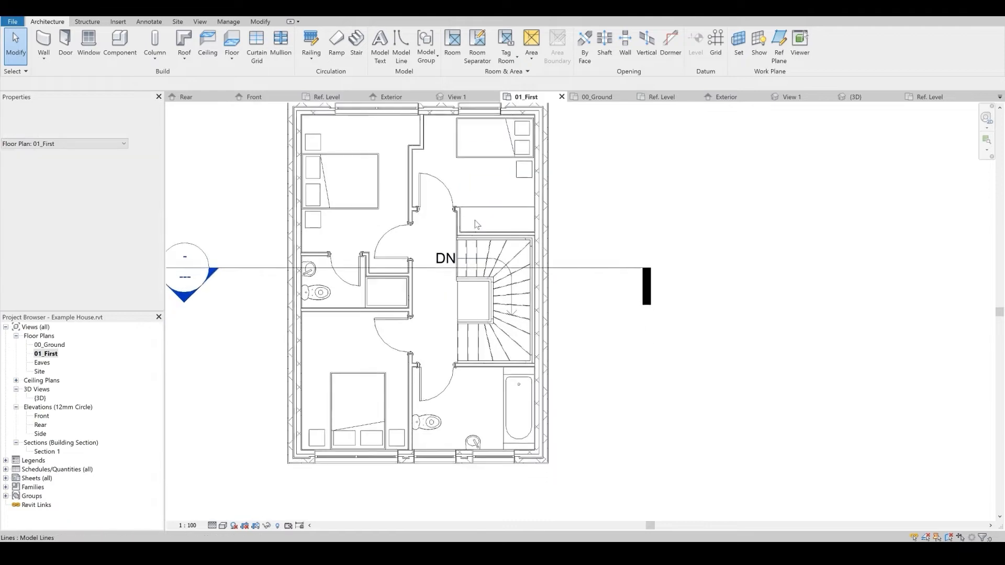
- Check the first floor layout against the reference PDF drawing, and open the 00_Ground floor plan
{"action": "scroll", "coordinate": [475, 220], "scroll_direction": "down", "scroll_amount": 1}
{"action": "scroll", "coordinate": [464, 373], "scroll_direction": "up", "scroll_amount": 2}
{"action": "scroll", "coordinate": [464, 373], "scroll_direction": "down", "scroll_amount": 2}
{"action": "middle_click_drag", "start_coordinate": [465, 372], "coordinate": [475, 399]}
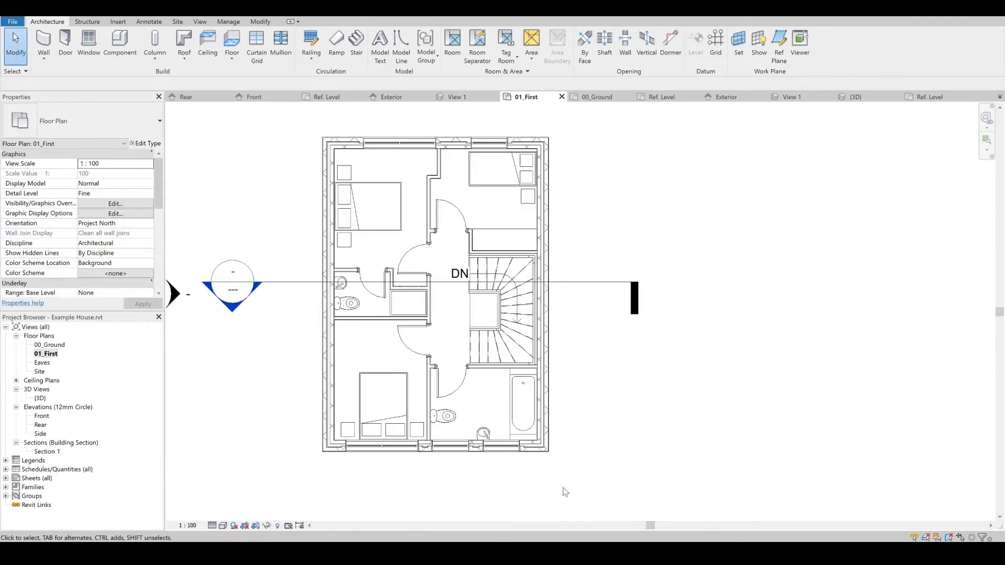
{"action": "mouse_move", "coordinate": [688, 523]}
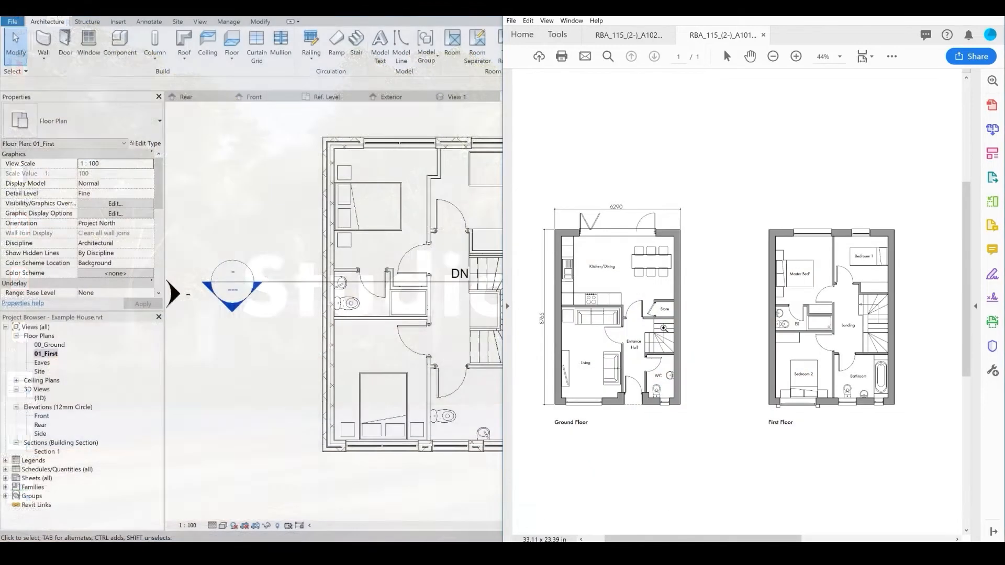
{"action": "left_click", "coordinate": [452, 19]}
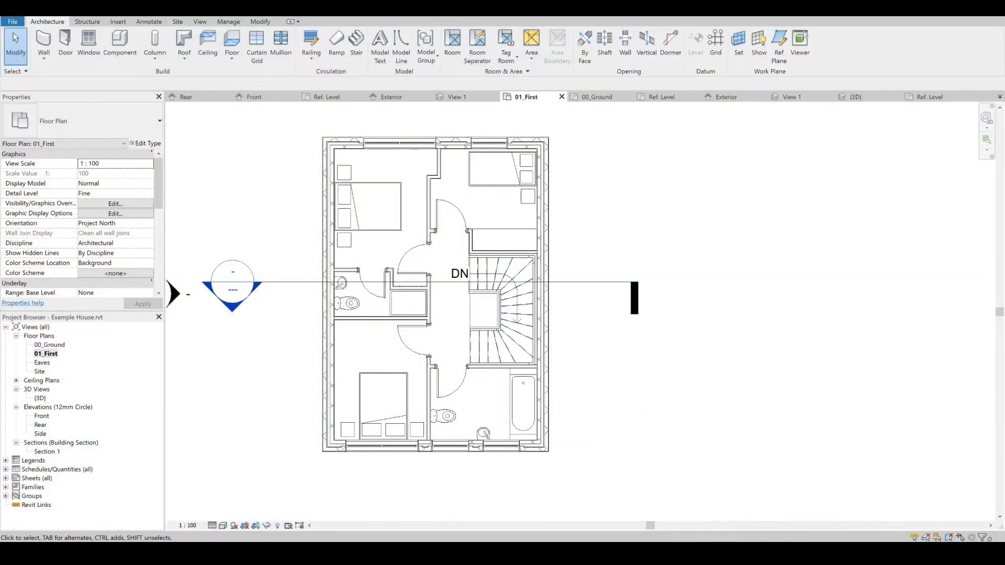
{"action": "double_click", "coordinate": [46, 345]}
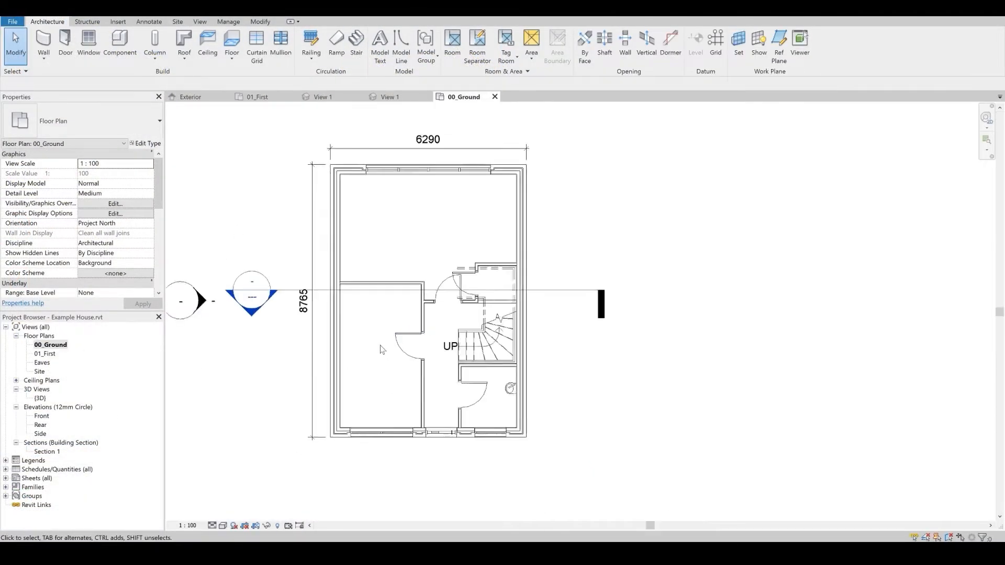
{"action": "scroll", "coordinate": [399, 359], "scroll_direction": "down", "scroll_amount": 1}
{"action": "scroll", "coordinate": [308, 375], "scroll_direction": "up", "scroll_amount": 3}
{"action": "scroll", "coordinate": [332, 365], "scroll_direction": "down", "scroll_amount": 2}
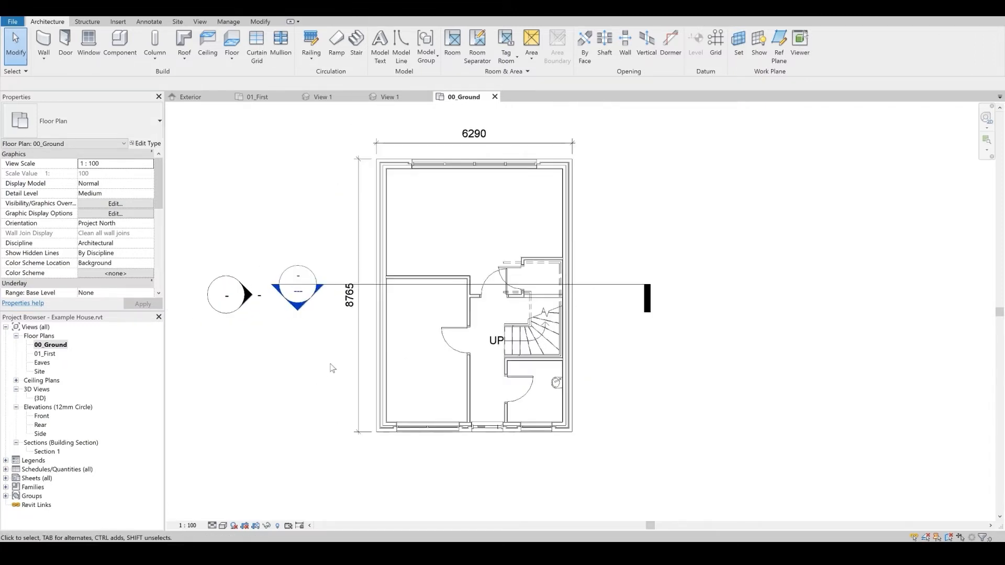
- Hide the Sections annotation category in the ground floor plan's visibility overrides
{"action": "scroll", "coordinate": [305, 371], "scroll_direction": "up", "scroll_amount": 1}
{"action": "key", "text": "v"}
{"action": "key", "text": "g"}
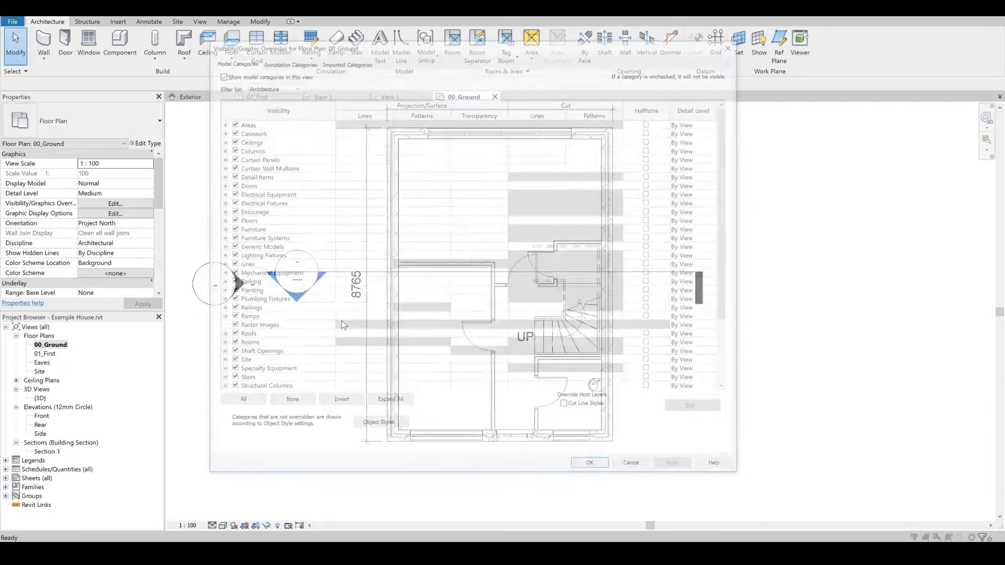
{"action": "left_click", "coordinate": [286, 61]}
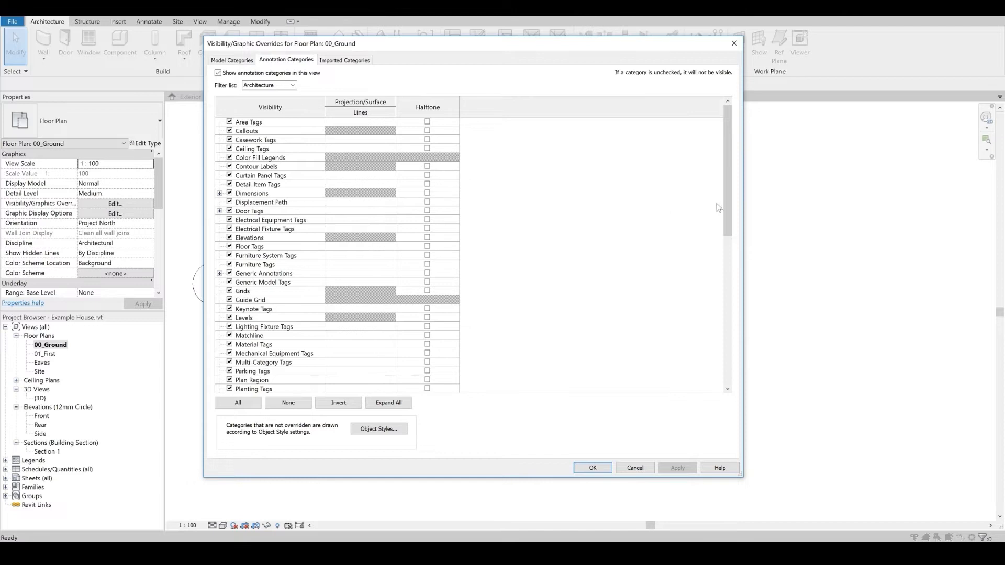
{"action": "scroll", "coordinate": [712, 209], "scroll_direction": "down", "scroll_amount": 10}
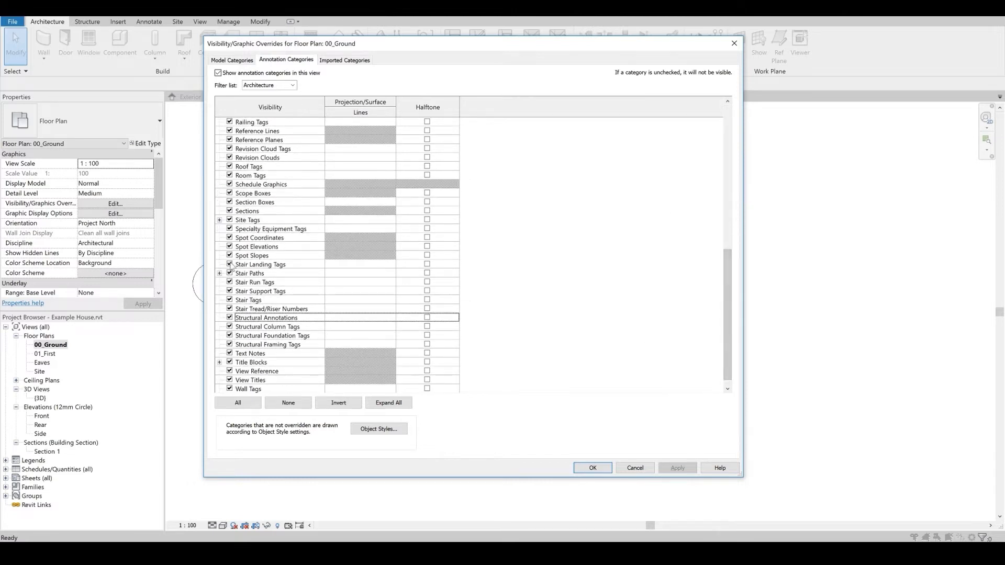
{"action": "scroll", "coordinate": [242, 255], "scroll_direction": "up", "scroll_amount": 1}
{"action": "left_click", "coordinate": [230, 229]}
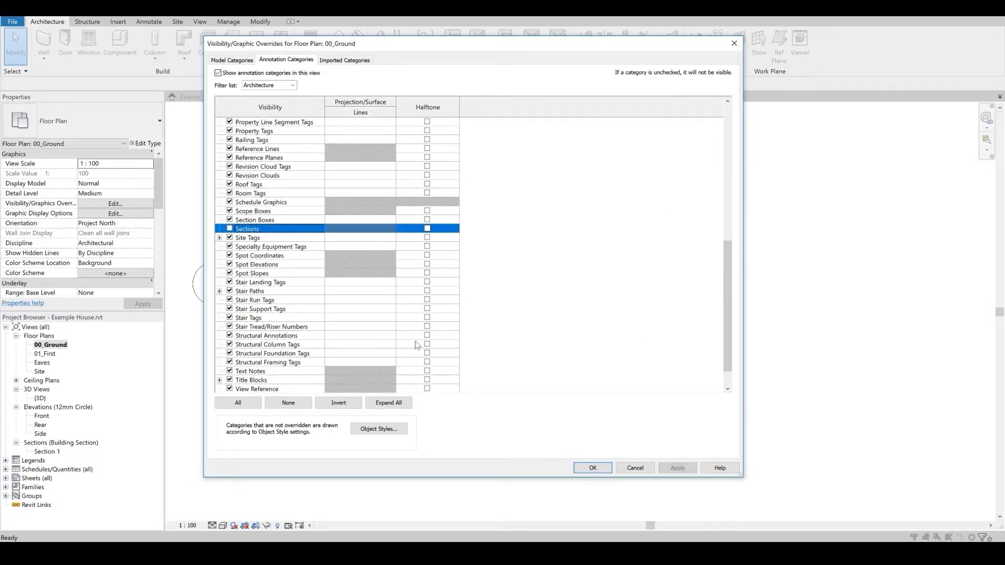
{"action": "left_click", "coordinate": [592, 467]}
- Place a 1590x580x380mm Furniture_Crescent_Sofa in the living room, against the wall shared with the kitchen
{"action": "middle_click_drag", "start_coordinate": [410, 219], "coordinate": [355, 256]}
{"action": "scroll", "coordinate": [433, 234], "scroll_direction": "up", "scroll_amount": 1}
{"action": "middle_click_drag", "start_coordinate": [441, 309], "coordinate": [423, 266]}
{"action": "left_click", "coordinate": [120, 43]}
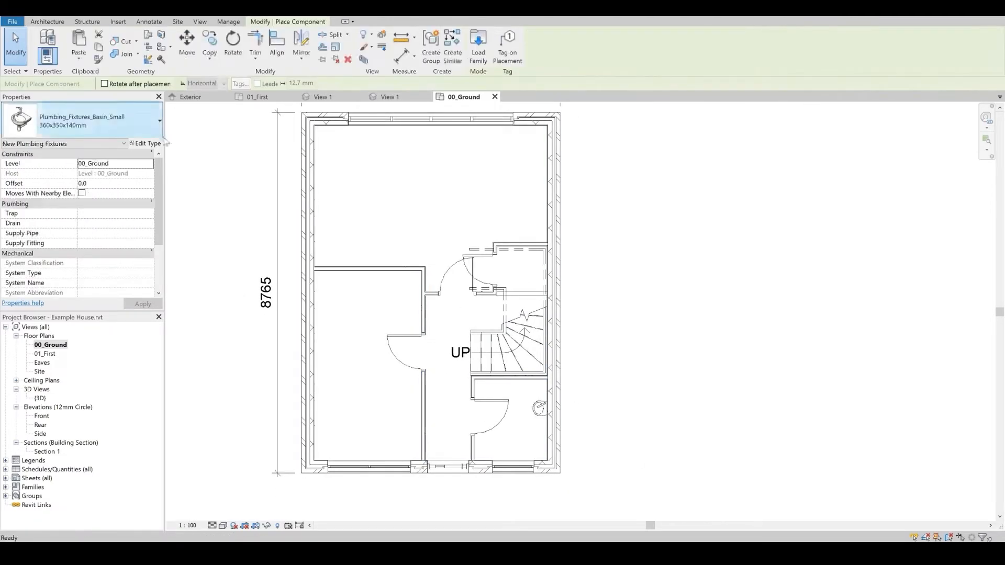
{"action": "left_click", "coordinate": [117, 129]}
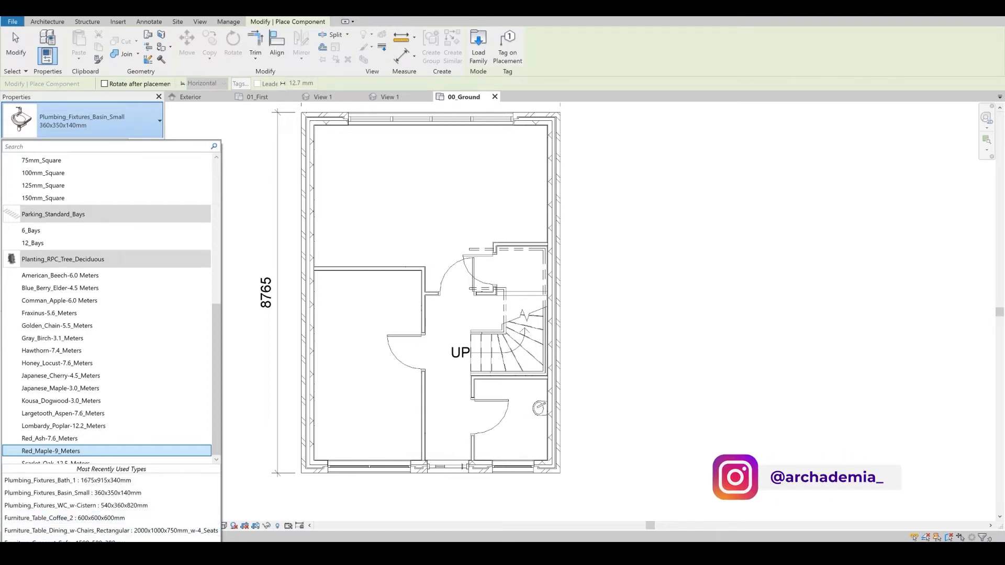
{"action": "left_click", "coordinate": [58, 540]}
{"action": "scroll", "coordinate": [360, 303], "scroll_direction": "up", "scroll_amount": 2}
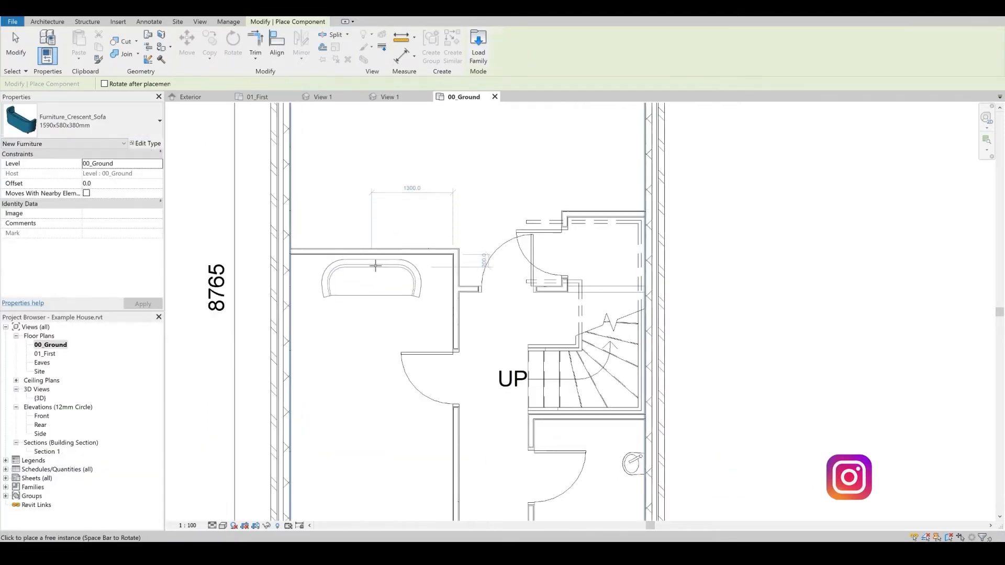
{"action": "left_click", "coordinate": [376, 269]}
- Place a second crescent sofa against the living room's hall wall, rotated to face the external side wall
{"action": "middle_click_drag", "start_coordinate": [407, 448], "coordinate": [402, 353]}
{"action": "key", "text": "space"}
{"action": "key", "text": "space"}
{"action": "key", "text": "space"}
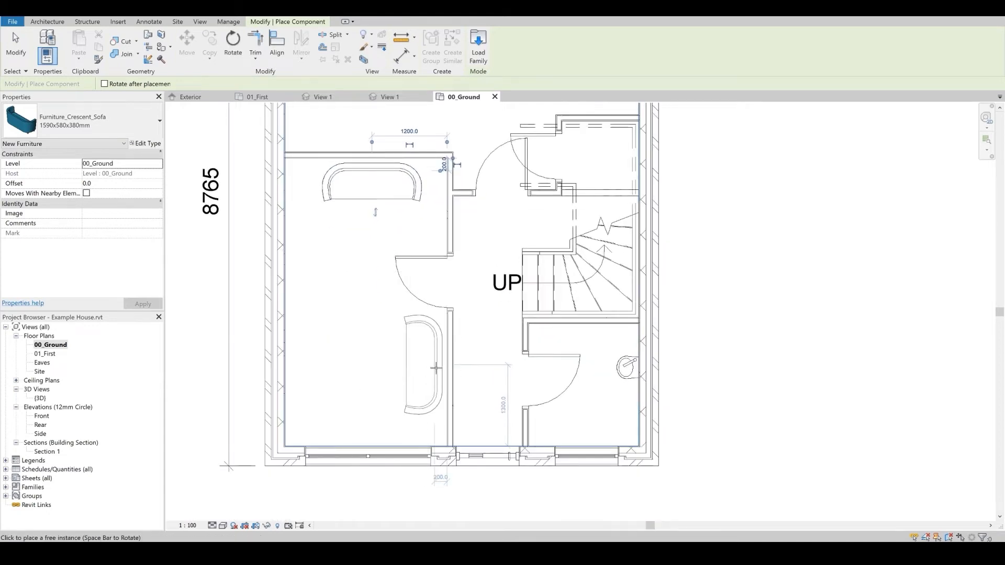
{"action": "left_click", "coordinate": [436, 373]}
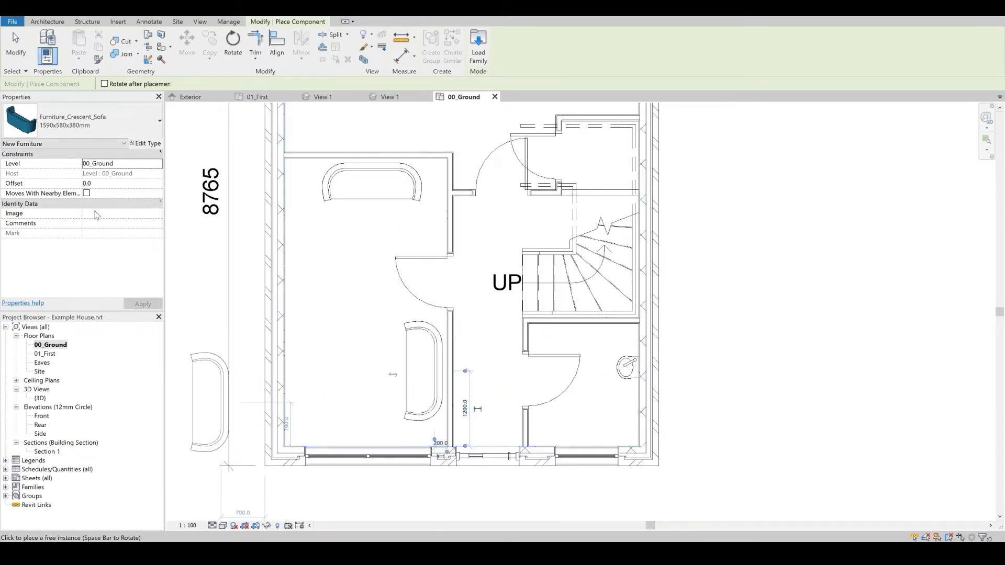
- Place a 600x600x600mm Furniture_Table_Coffee_2 in front of the sofa on the hall wall, and save the project
{"action": "left_click", "coordinate": [79, 123]}
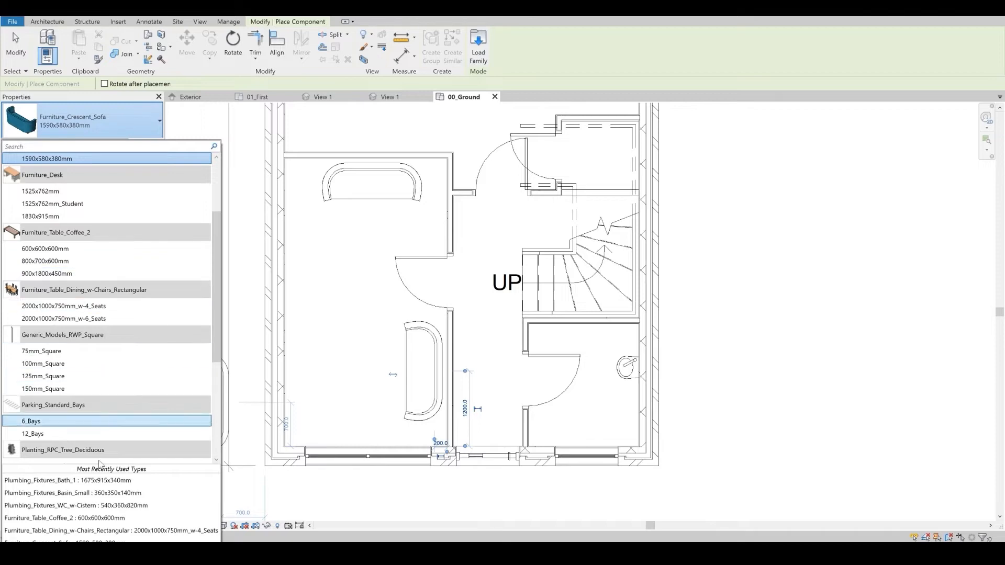
{"action": "left_click", "coordinate": [63, 517]}
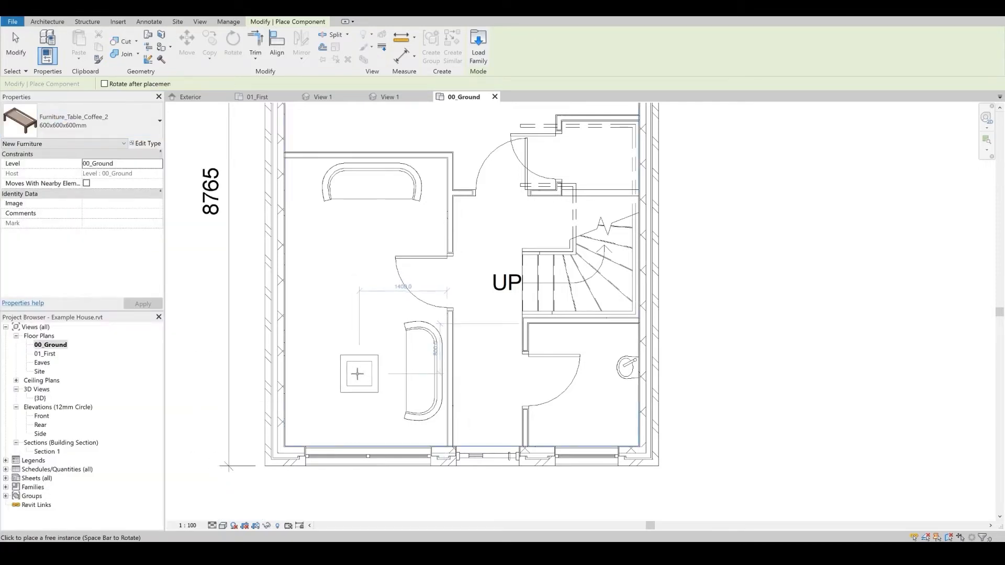
{"action": "left_click", "coordinate": [358, 370]}
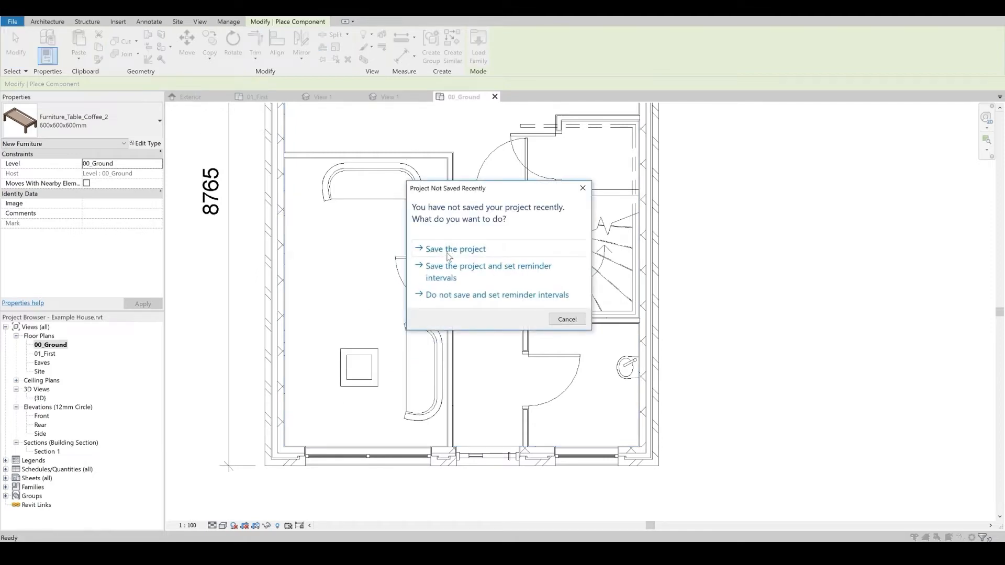
{"action": "left_click", "coordinate": [454, 250]}
{"action": "key", "text": "Escape"}
{"action": "key", "text": "Escape"}
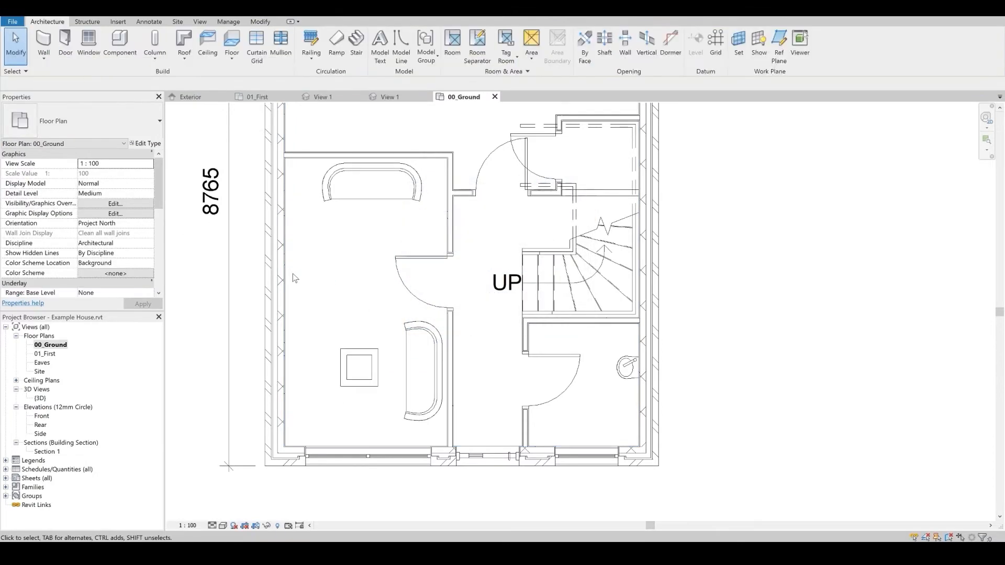
- Draw a model-line rectangle about 300 by 1500 mm along the living room's external side wall, opposite the second sofa
{"action": "scroll", "coordinate": [293, 274], "scroll_direction": "down", "scroll_amount": 2}
{"action": "middle_click_drag", "start_coordinate": [293, 275], "coordinate": [325, 323]}
{"action": "scroll", "coordinate": [329, 301], "scroll_direction": "up", "scroll_amount": 1}
{"action": "scroll", "coordinate": [311, 316], "scroll_direction": "down", "scroll_amount": 3}
{"action": "scroll", "coordinate": [316, 343], "scroll_direction": "up", "scroll_amount": 1}
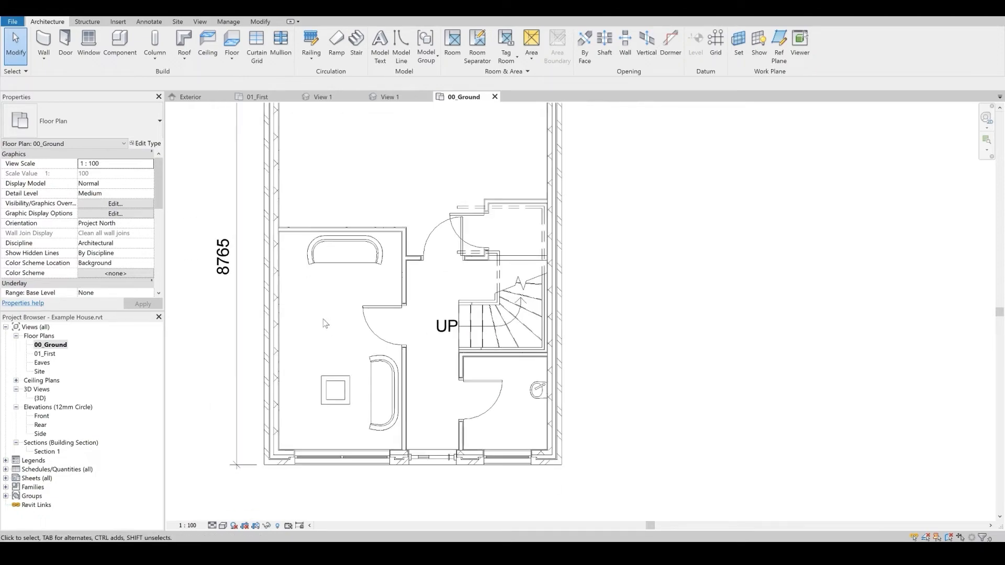
{"action": "left_click", "coordinate": [668, 526]}
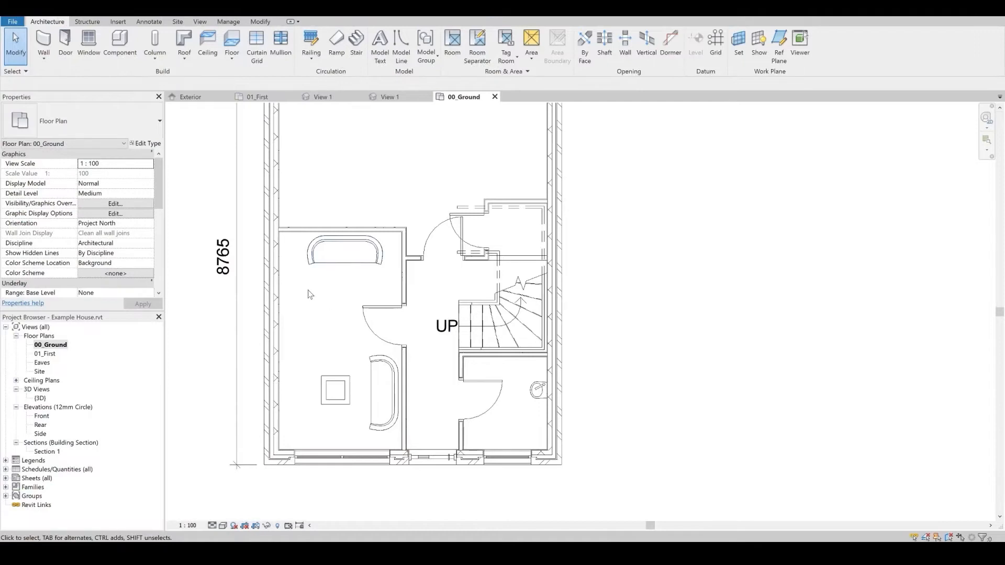
{"action": "middle_click_drag", "start_coordinate": [309, 294], "coordinate": [329, 238]}
{"action": "left_click", "coordinate": [401, 44]}
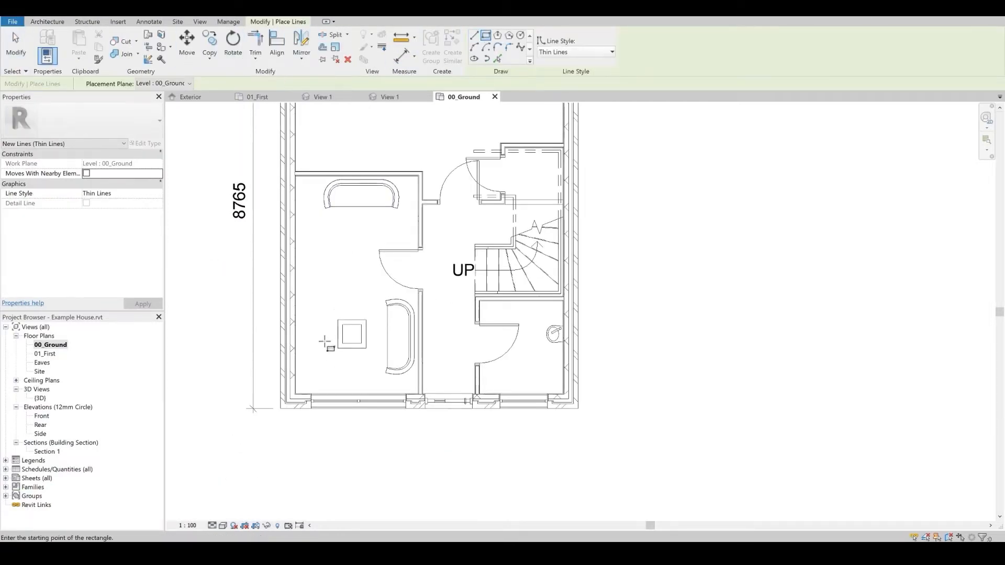
{"action": "scroll", "coordinate": [305, 307], "scroll_direction": "up", "scroll_amount": 2}
{"action": "left_click", "coordinate": [294, 299]}
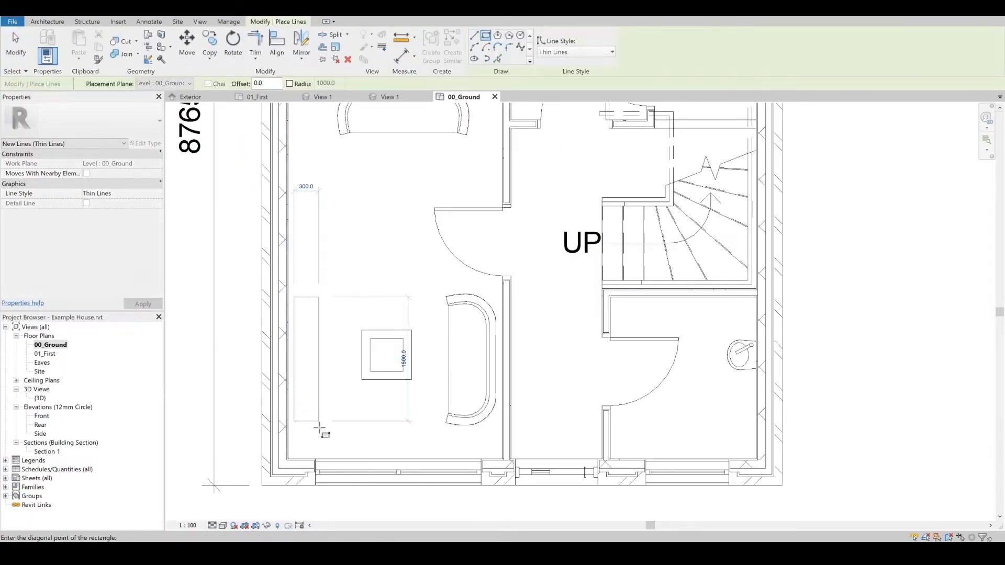
{"action": "left_click", "coordinate": [319, 431]}
- Draw a small side table as a model-line rectangle in the living room corner, beside the sofa on the kitchen wall
{"action": "middle_click_drag", "start_coordinate": [334, 296], "coordinate": [338, 424]}
{"action": "scroll", "coordinate": [321, 239], "scroll_direction": "up", "scroll_amount": 3}
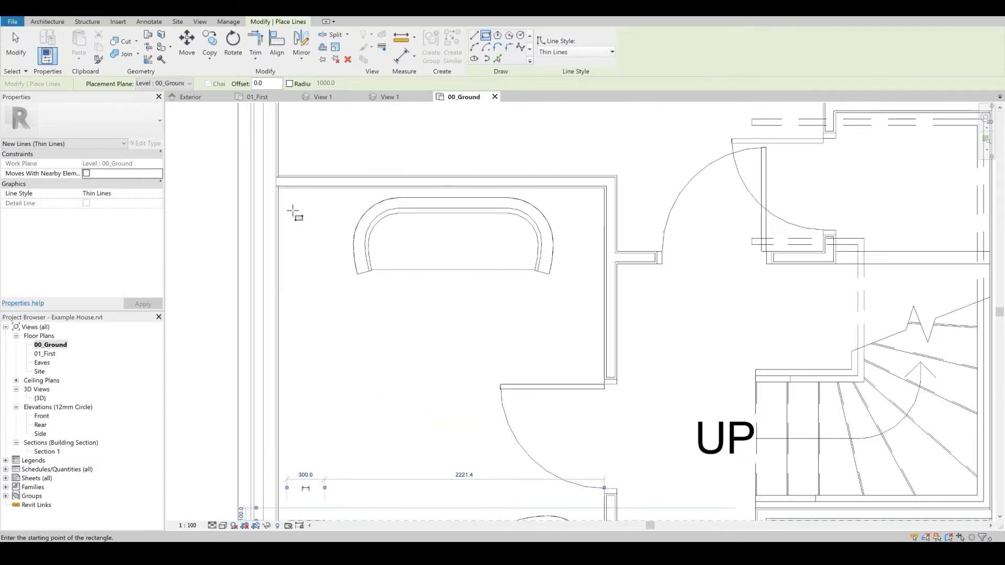
{"action": "left_click", "coordinate": [292, 211]}
{"action": "left_click", "coordinate": [341, 251]}
{"action": "scroll", "coordinate": [327, 290], "scroll_direction": "down", "scroll_amount": 2}
- Draw the end and front edge of the kitchen worktop along the living room wall with model lines
{"action": "middle_click_drag", "start_coordinate": [394, 280], "coordinate": [365, 364]}
{"action": "left_click", "coordinate": [474, 35]}
{"action": "scroll", "coordinate": [435, 299], "scroll_direction": "up", "scroll_amount": 2}
{"action": "left_click", "coordinate": [462, 307]}
{"action": "key", "text": "Return"}
{"action": "scroll", "coordinate": [463, 276], "scroll_direction": "down", "scroll_amount": 2}
{"action": "middle_click_drag", "start_coordinate": [428, 205], "coordinate": [428, 321]}
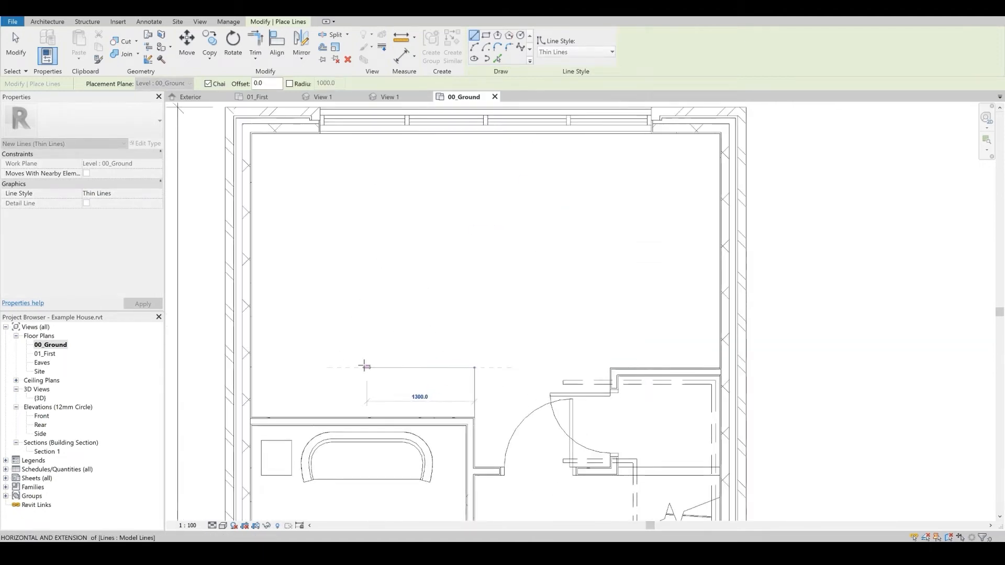
{"action": "left_click", "coordinate": [292, 368]}
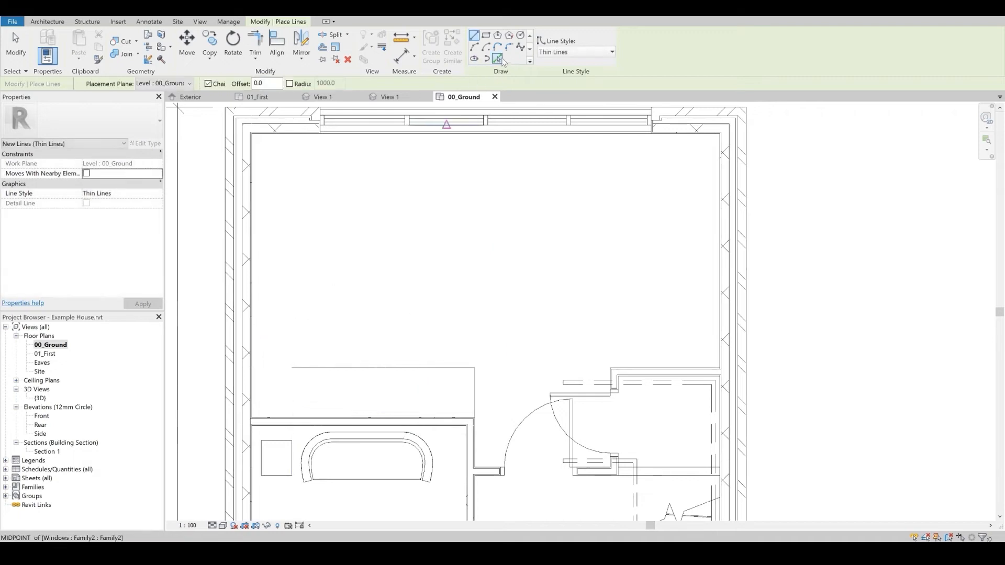
- Offset a worktop front line from the kitchen's external side wall and trim it to a corner with the existing front edge
{"action": "left_click", "coordinate": [498, 59]}
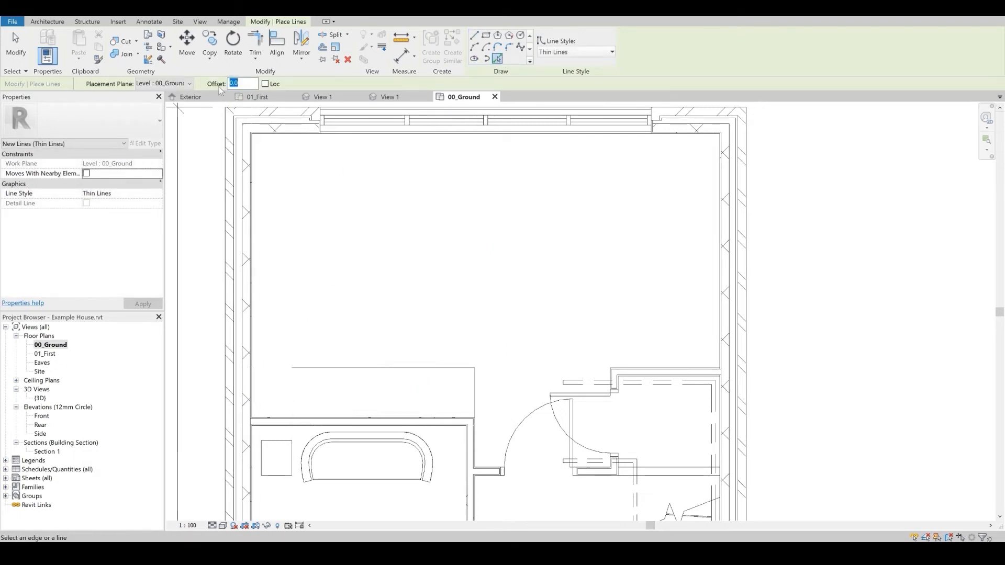
{"action": "left_click", "coordinate": [256, 202]}
{"action": "key", "text": "r"}
{"action": "left_click", "coordinate": [310, 367]}
{"action": "left_click", "coordinate": [301, 359]}
- Check the kitchen layout in the reference PDF, and divide the worktop along the living room wall with lines offset 600 mm apart
{"action": "scroll", "coordinate": [315, 274], "scroll_direction": "down", "scroll_amount": 4}
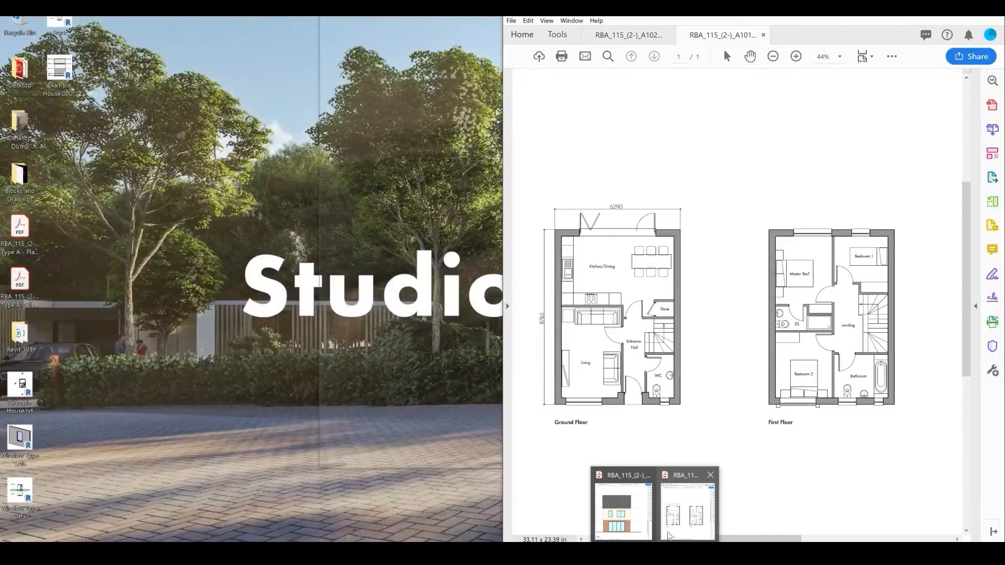
{"action": "scroll", "coordinate": [350, 288], "scroll_direction": "up", "scroll_amount": 3}
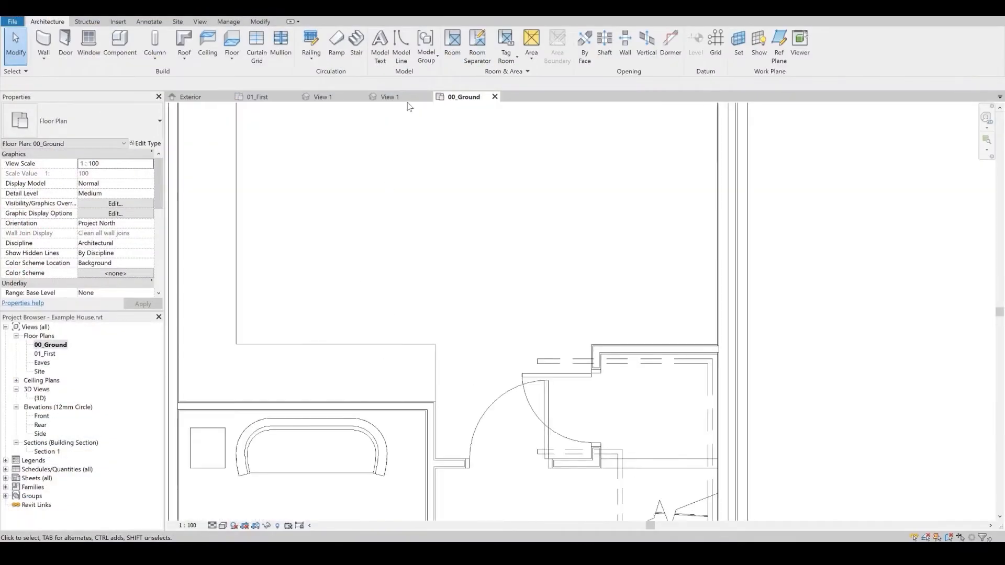
{"action": "left_click", "coordinate": [401, 46]}
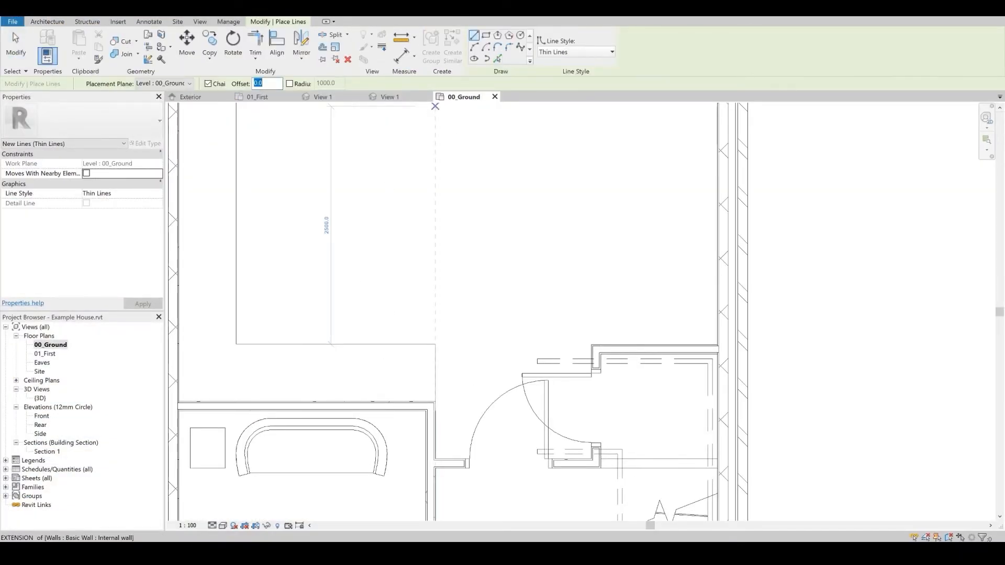
{"action": "left_click", "coordinate": [497, 58]}
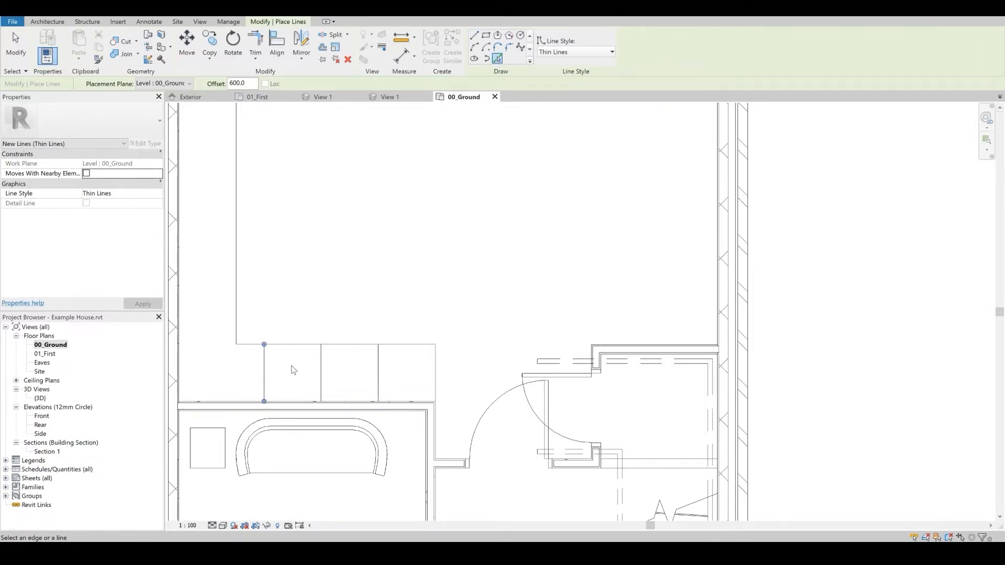
- Offset a line 600 mm from the kitchen's rear wall, shorten it to the side worktop's front edge, and add further dividers at 600 mm spacing
{"action": "middle_click_drag", "start_coordinate": [296, 375], "coordinate": [329, 434]}
{"action": "left_click", "coordinate": [248, 153]}
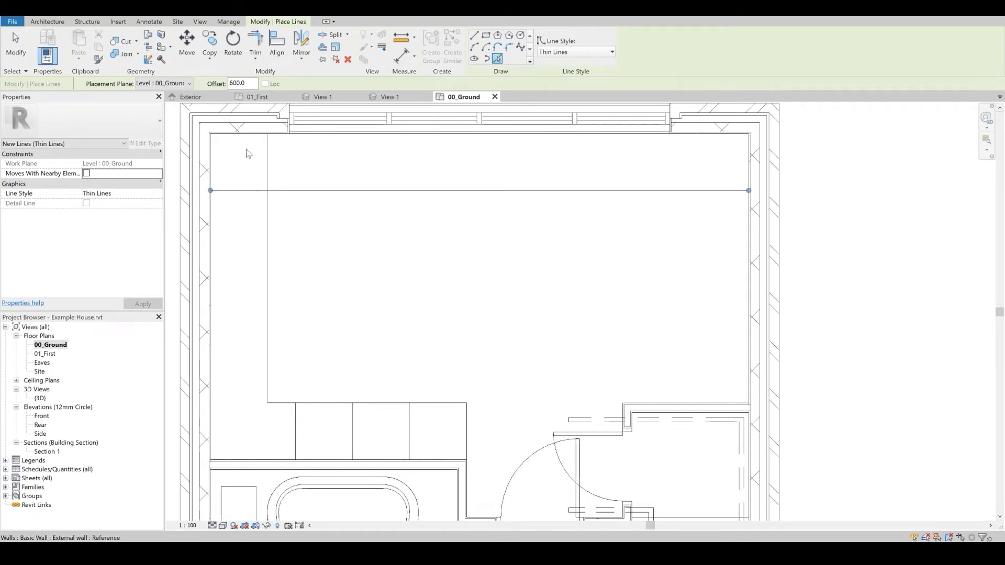
{"action": "left_click", "coordinate": [5, 32]}
{"action": "left_click", "coordinate": [498, 190]}
{"action": "left_click_drag", "start_coordinate": [749, 190], "coordinate": [266, 190]}
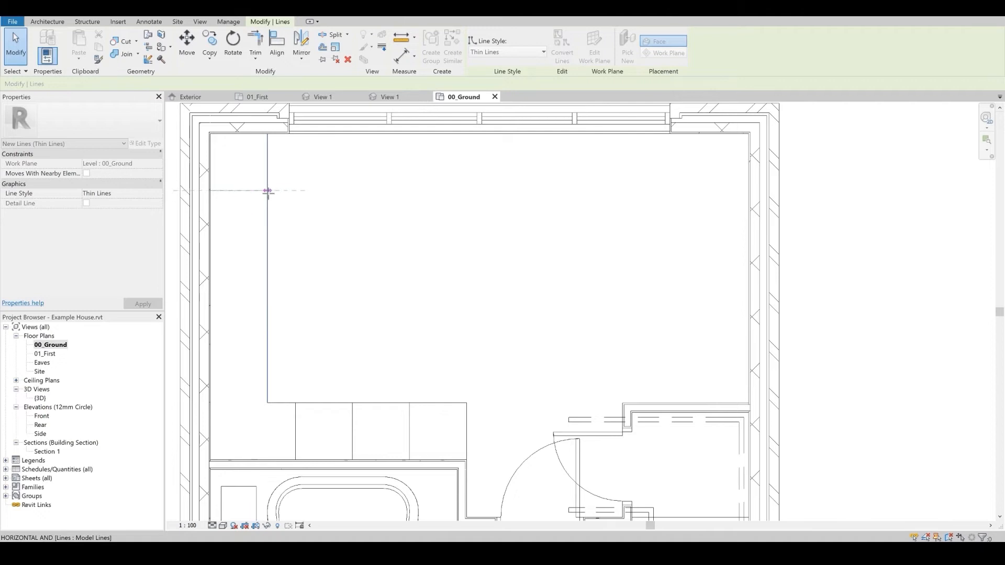
{"action": "left_click", "coordinate": [316, 168]}
{"action": "left_click", "coordinate": [401, 45]}
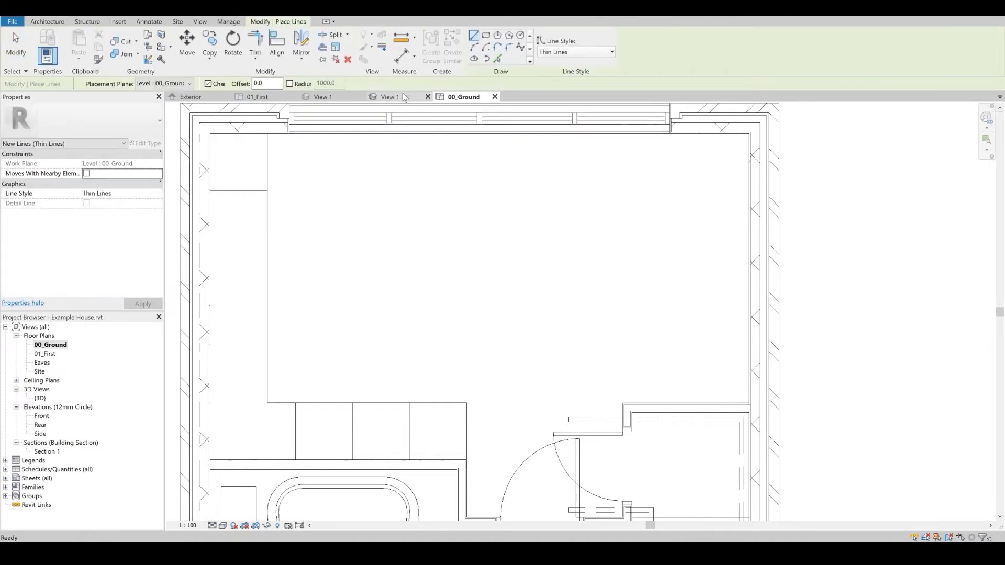
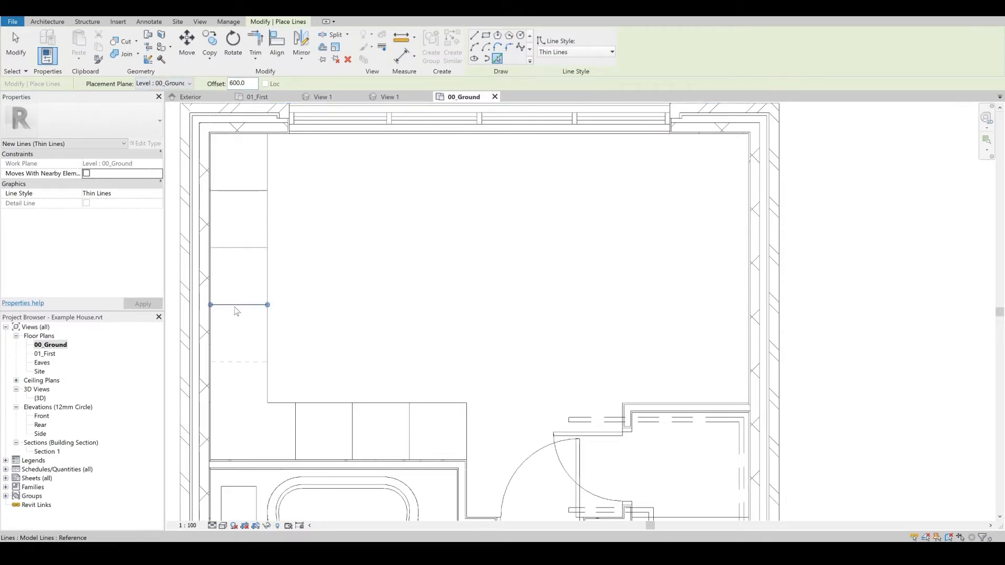
{"action": "key", "text": "Escape"}
- Draw a hob ring as a model-line circle of 100 mm radius in the second unit from the free end of the living room wall worktop
{"action": "middle_click_drag", "start_coordinate": [404, 318], "coordinate": [405, 229]}
{"action": "scroll", "coordinate": [355, 287], "scroll_direction": "down", "scroll_amount": 1}
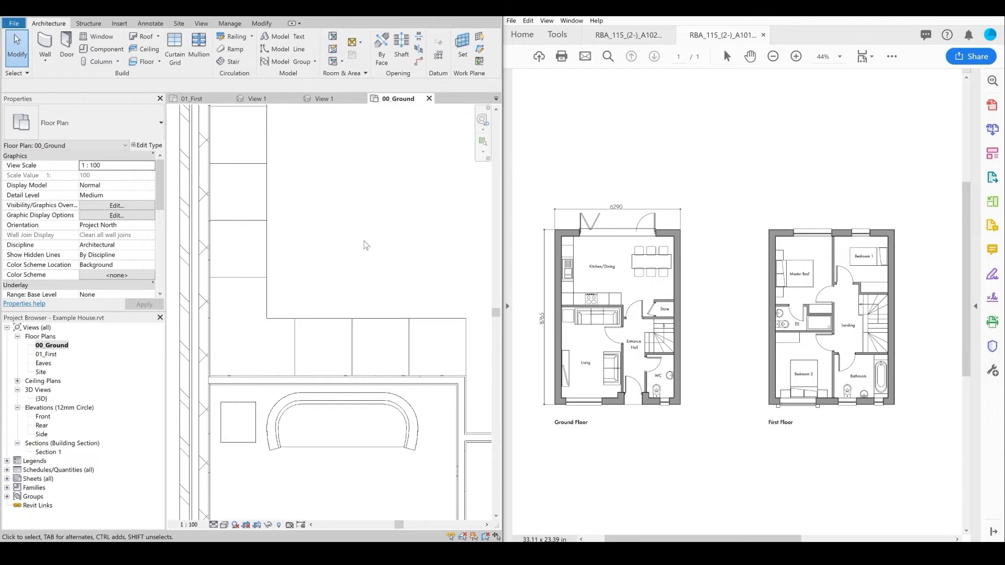
{"action": "middle_click_drag", "start_coordinate": [366, 245], "coordinate": [285, 194]}
{"action": "left_click", "coordinate": [299, 50]}
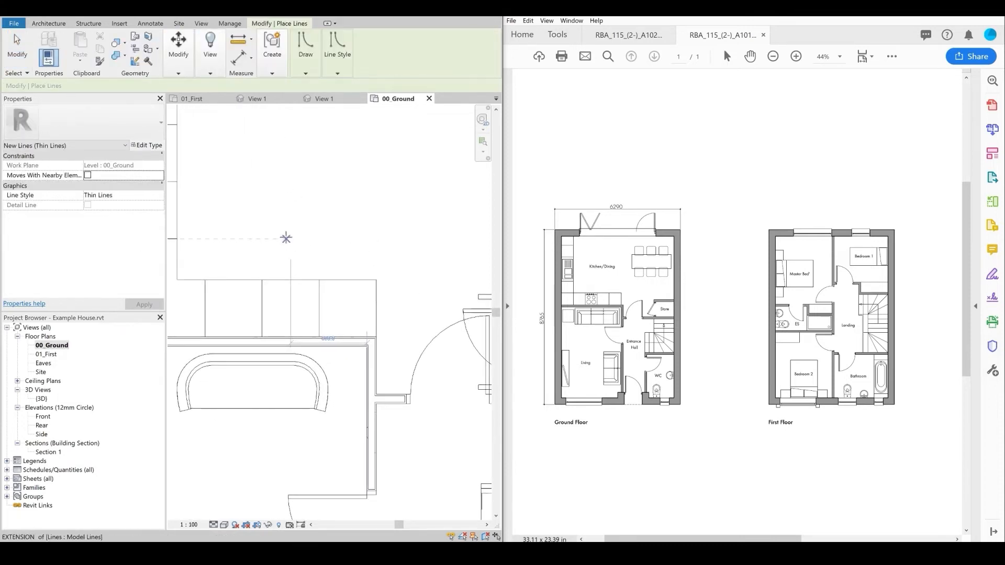
{"action": "left_click", "coordinate": [297, 76]}
{"action": "scroll", "coordinate": [287, 320], "scroll_direction": "up", "scroll_amount": 5}
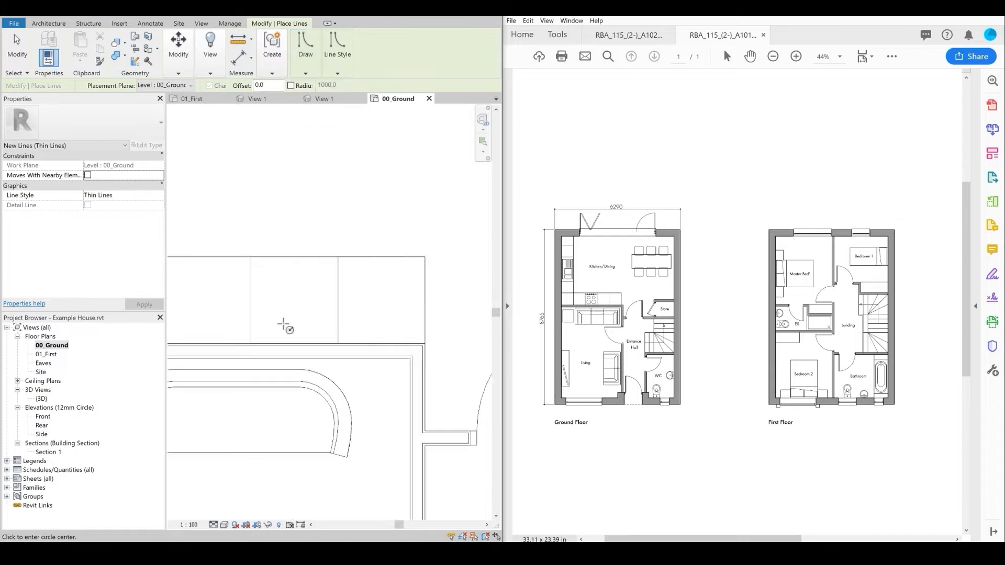
{"action": "left_click", "coordinate": [270, 310]}
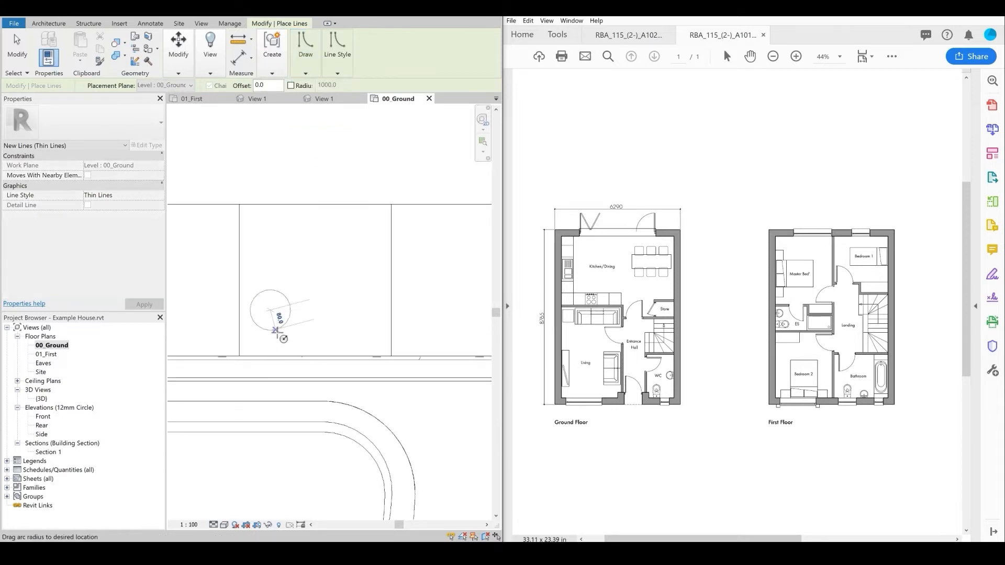
{"action": "left_click", "coordinate": [277, 334]}
{"action": "key", "text": "Escape"}
{"action": "key", "text": "Escape"}
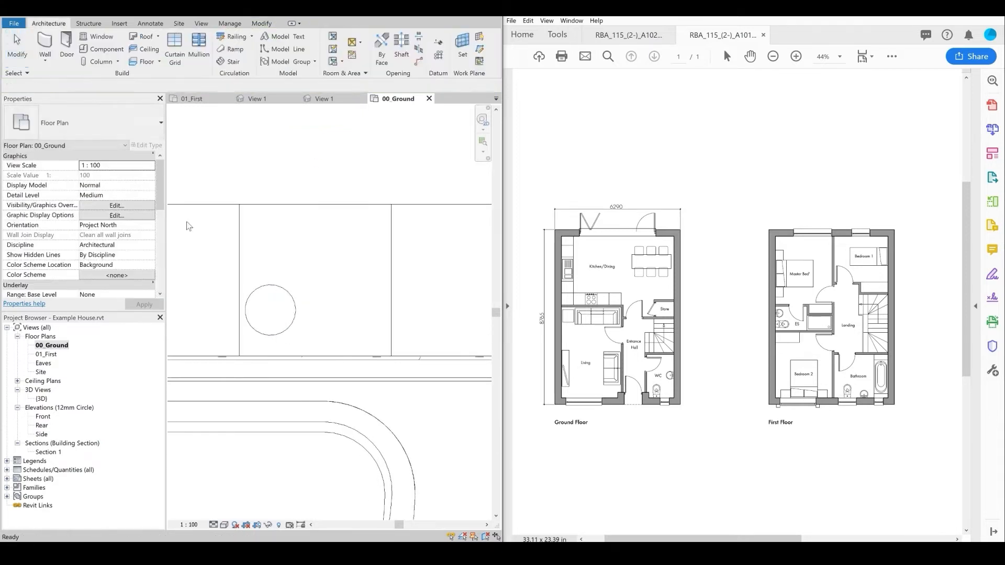
- Shift the hob ring slightly within its unit and copy it horizontally to form a second ring beside it
{"action": "left_click_drag", "start_coordinate": [291, 296], "coordinate": [307, 302]}
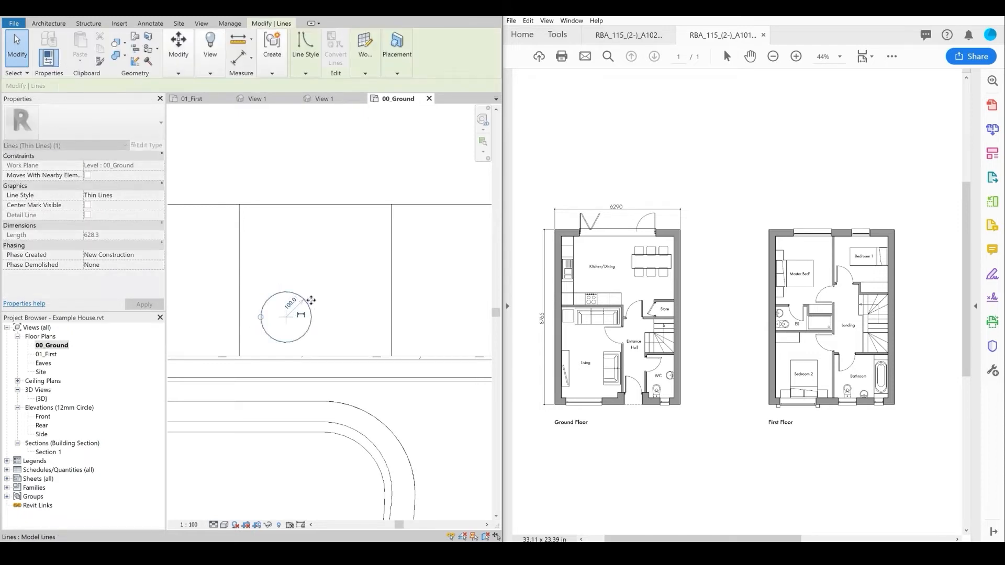
{"action": "key", "text": "c"}
{"action": "key", "text": "o"}
{"action": "left_click", "coordinate": [286, 317]}
{"action": "left_click", "coordinate": [352, 317]}
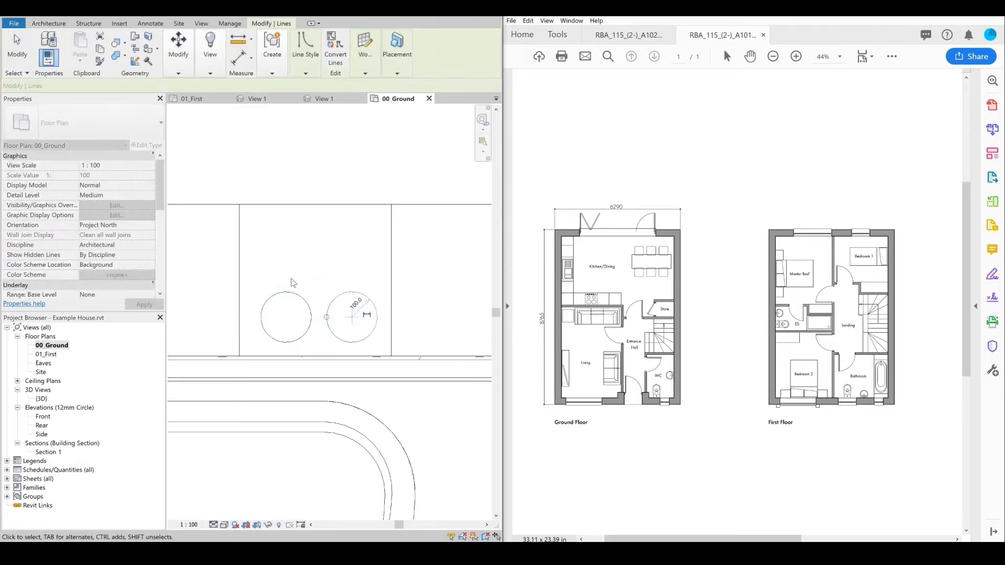
{"action": "key", "text": "Escape"}
- Adjust the position of both hob rings together and copy the pair vertically to make a four-ring hob
{"action": "left_click_drag", "start_coordinate": [225, 262], "coordinate": [401, 356]}
{"action": "scroll", "coordinate": [336, 324], "scroll_direction": "up", "scroll_amount": 3}
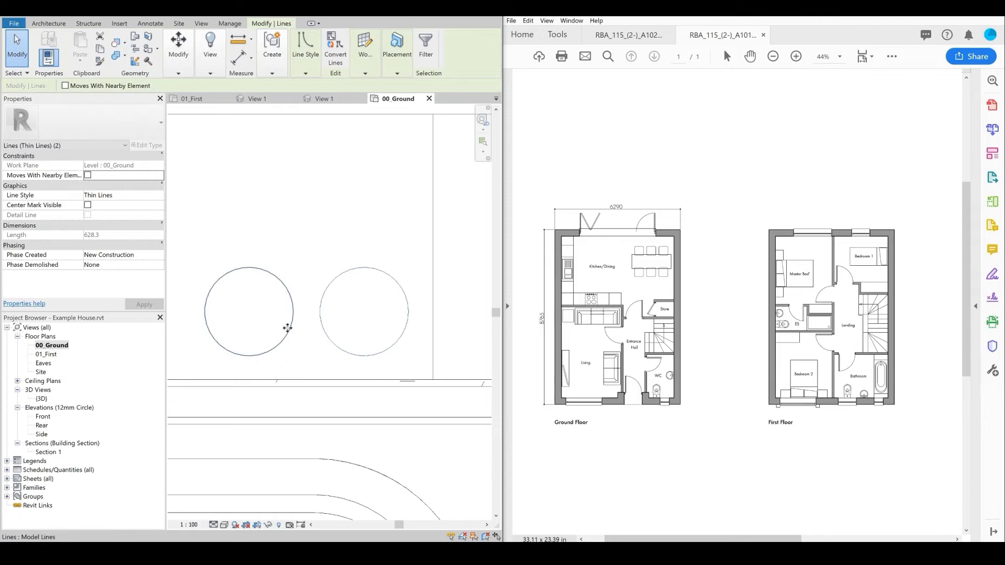
{"action": "mouse_move", "coordinate": [286, 331]}
{"action": "left_mouse_down"}
{"action": "mouse_move", "coordinate": [267, 332]}
{"action": "mouse_move", "coordinate": [278, 332]}
{"action": "left_mouse_up"}
{"action": "scroll", "coordinate": [318, 344], "scroll_direction": "down", "scroll_amount": 3}
{"action": "key", "text": "c"}
{"action": "key", "text": "c"}
{"action": "left_click", "coordinate": [315, 314]}
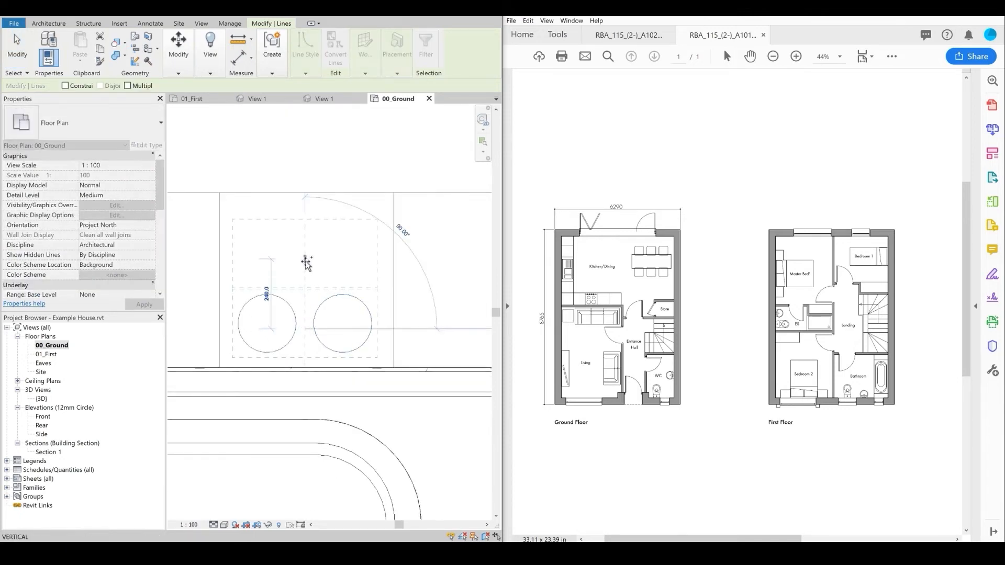
{"action": "left_click", "coordinate": [291, 242]}
{"action": "scroll", "coordinate": [408, 351], "scroll_direction": "down", "scroll_amount": 3}
{"action": "scroll", "coordinate": [408, 351], "scroll_direction": "down", "scroll_amount": 1}
{"action": "middle_click_drag", "start_coordinate": [346, 279], "coordinate": [393, 336]}
{"action": "scroll", "coordinate": [388, 331], "scroll_direction": "down", "scroll_amount": 1}
{"action": "key", "text": "Escape"}
- Remove the second divider on the side-wall worktop and draw a sink rectangle about 500 by 1080 mm inside the resulting double unit
{"action": "middle_click_drag", "start_coordinate": [321, 241], "coordinate": [373, 354]}
{"action": "scroll", "coordinate": [370, 337], "scroll_direction": "down", "scroll_amount": 2}
{"action": "scroll", "coordinate": [366, 329], "scroll_direction": "up", "scroll_amount": 2}
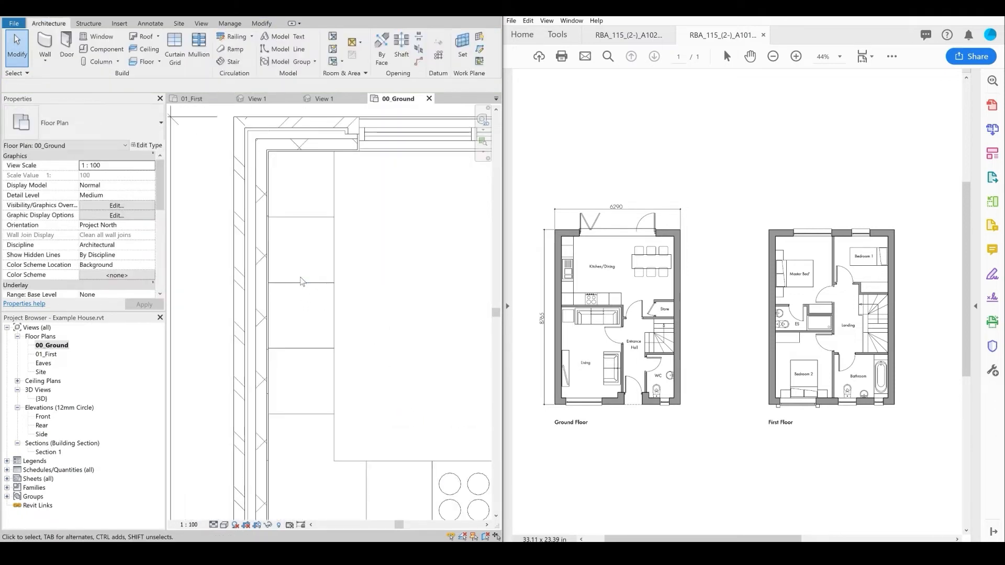
{"action": "scroll", "coordinate": [294, 263], "scroll_direction": "up", "scroll_amount": 3}
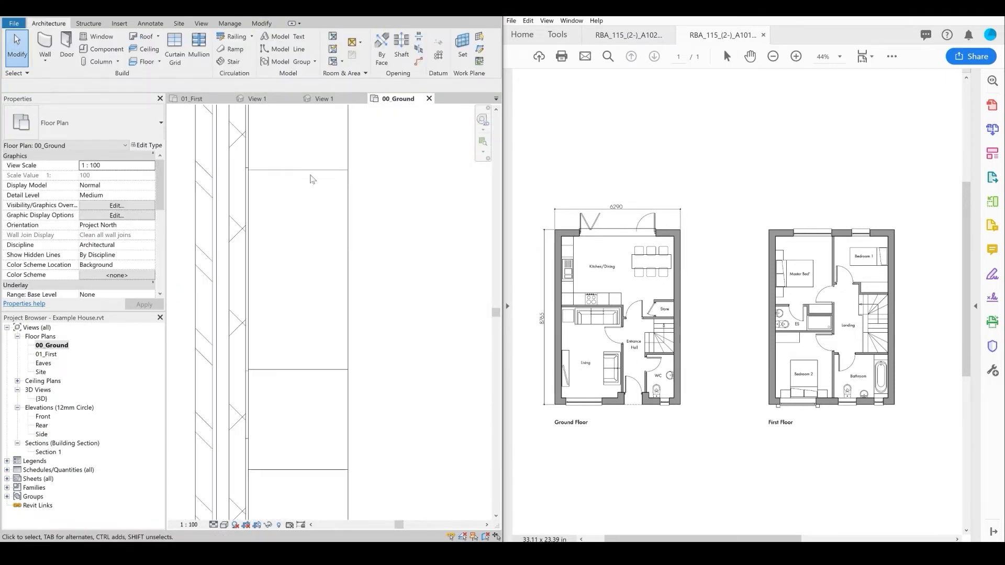
{"action": "left_click", "coordinate": [274, 47]}
{"action": "mouse_move", "coordinate": [305, 52]}
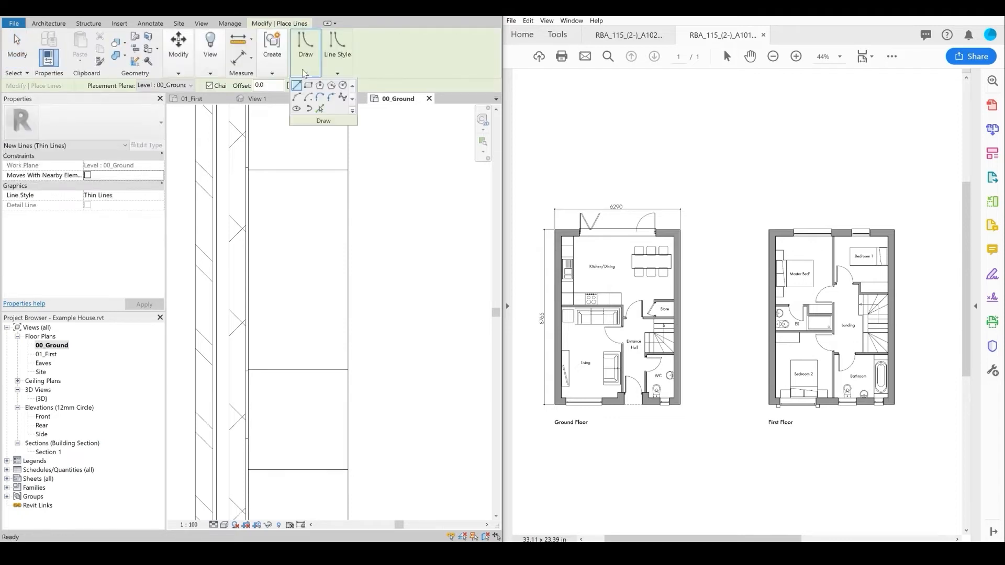
{"action": "scroll", "coordinate": [276, 203], "scroll_direction": "up", "scroll_amount": 1}
{"action": "left_click", "coordinate": [254, 175]}
{"action": "left_click", "coordinate": [349, 381]}
- Divide the sink rectangle into two halves with a horizontal model line across its middle
{"action": "mouse_move", "coordinate": [300, 33]}
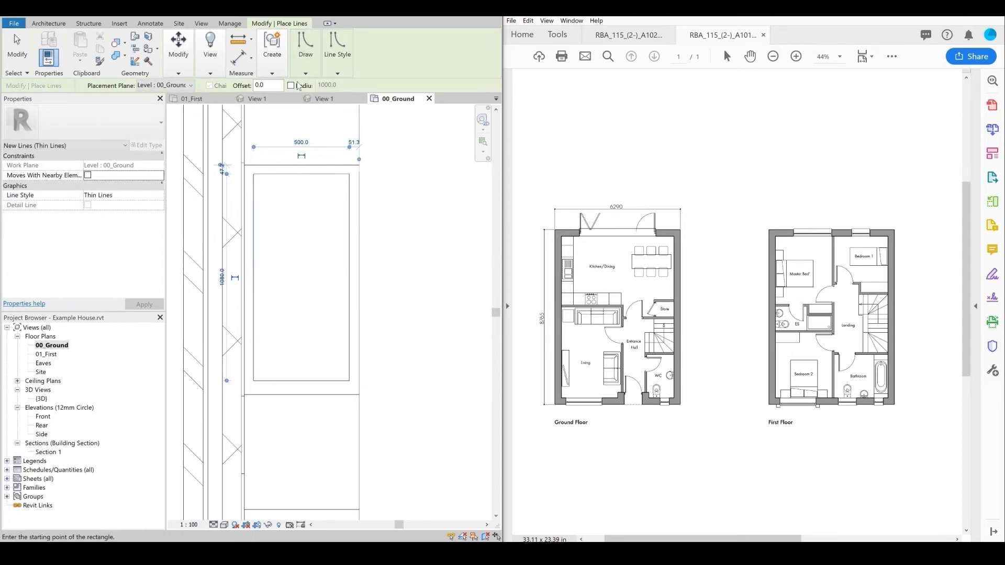
{"action": "left_click", "coordinate": [296, 86]}
{"action": "left_click", "coordinate": [253, 278]}
{"action": "left_click", "coordinate": [349, 277]}
{"action": "key", "text": "Escape"}
- Draw a vertical drainer line about 460 mm long in the upper half of the sink rectangle
{"action": "scroll", "coordinate": [315, 219], "scroll_direction": "up", "scroll_amount": 2}
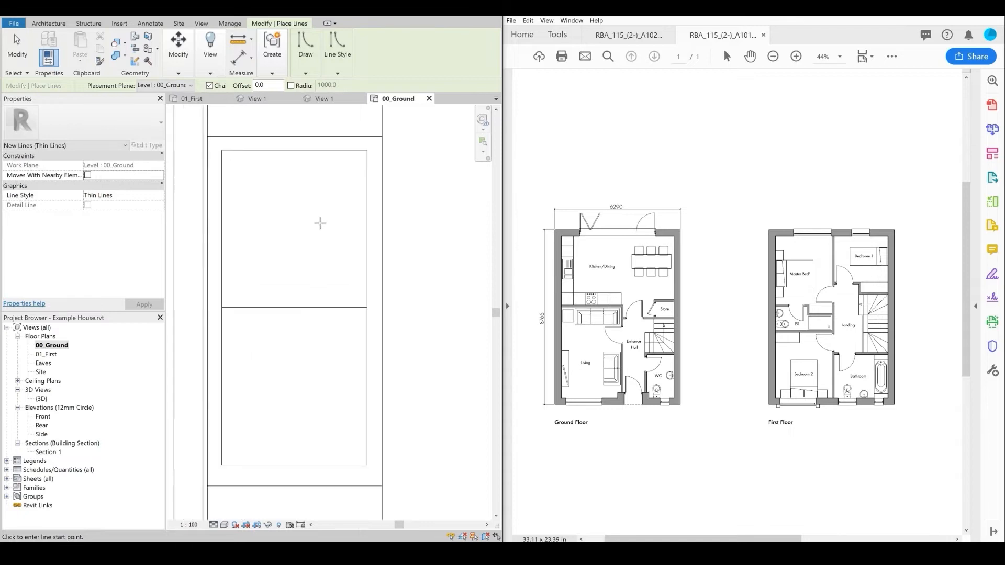
{"action": "left_click", "coordinate": [247, 293]}
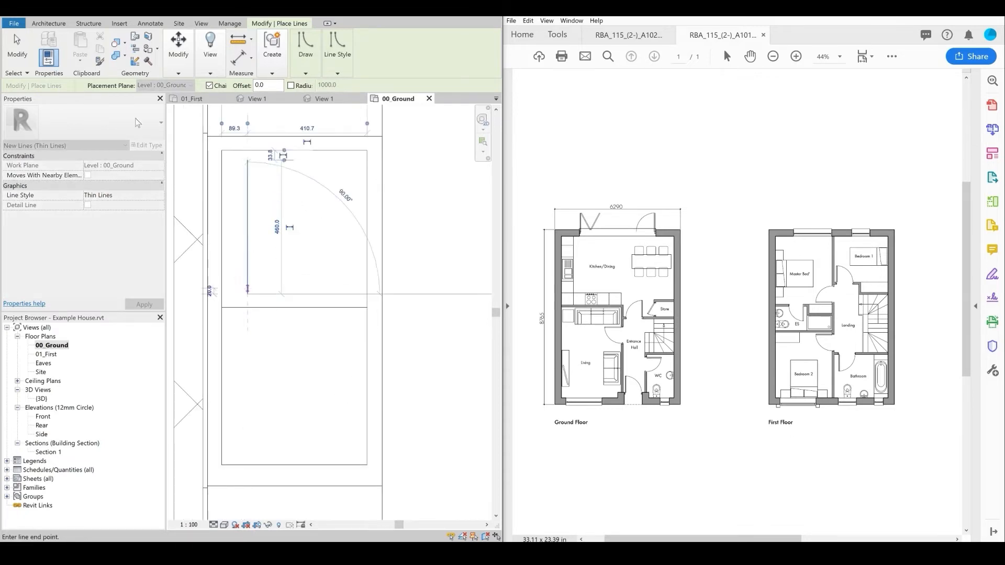
{"action": "key", "text": "Escape"}
{"action": "key", "text": "Escape"}
- Make multiple copies of the drainer line at 40 mm spacing across the upper half of the sink
{"action": "left_click", "coordinate": [249, 199]}
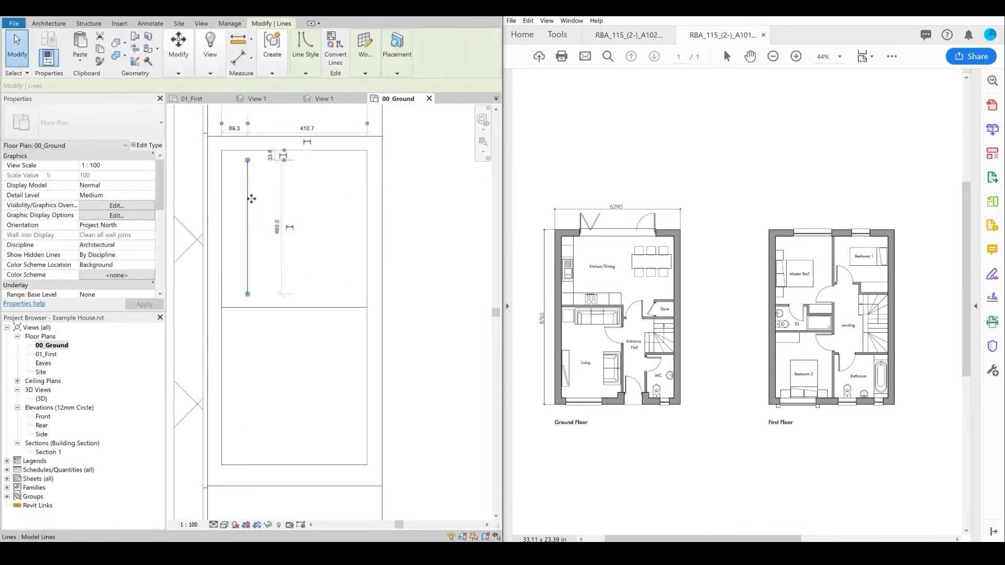
{"action": "key", "text": "c"}
{"action": "key", "text": "o"}
{"action": "scroll", "coordinate": [262, 166], "scroll_direction": "up", "scroll_amount": 2}
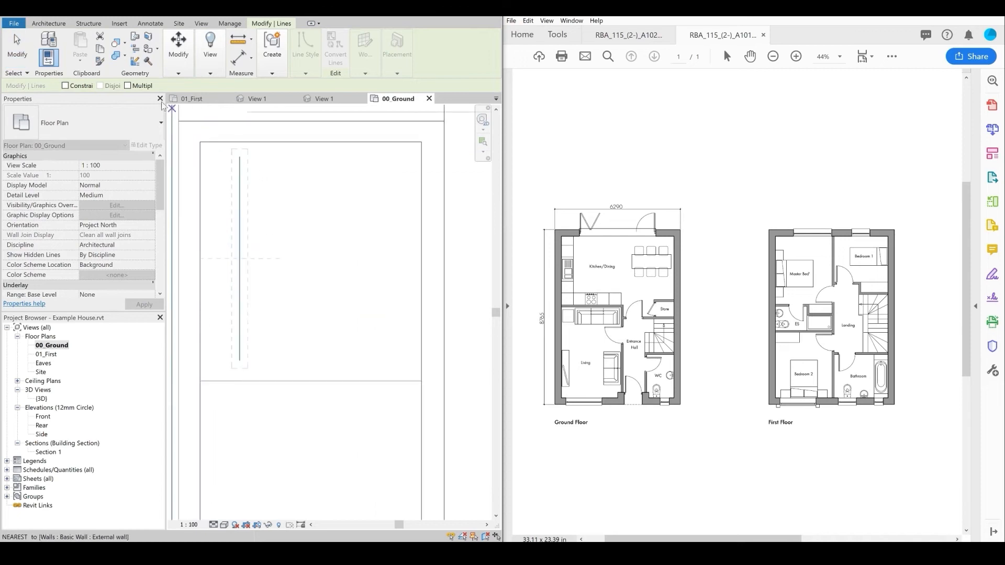
{"action": "left_click", "coordinate": [239, 158]}
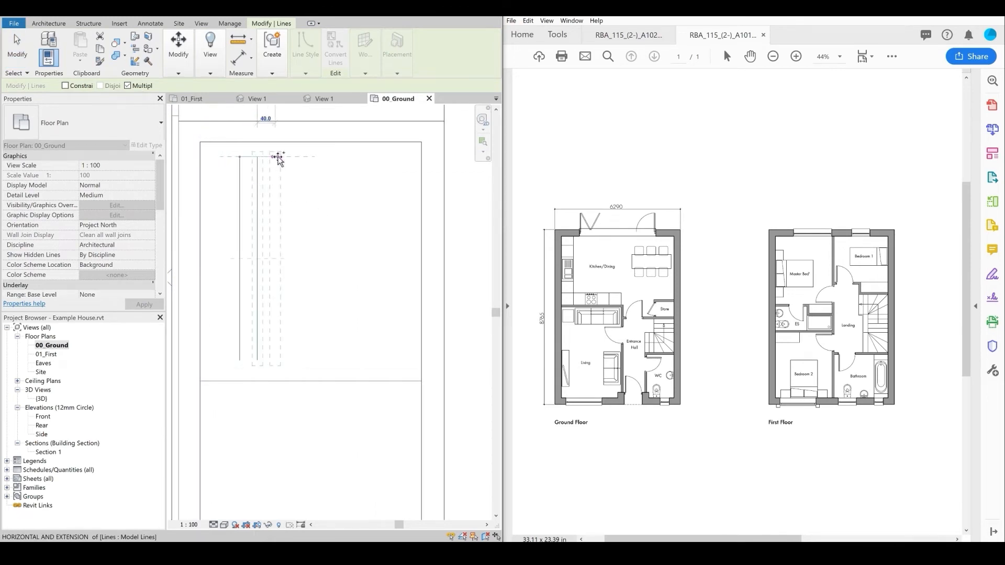
{"action": "left_click", "coordinate": [295, 156]}
{"action": "left_click", "coordinate": [313, 156]}
{"action": "left_click", "coordinate": [329, 157]}
{"action": "left_click", "coordinate": [348, 156]}
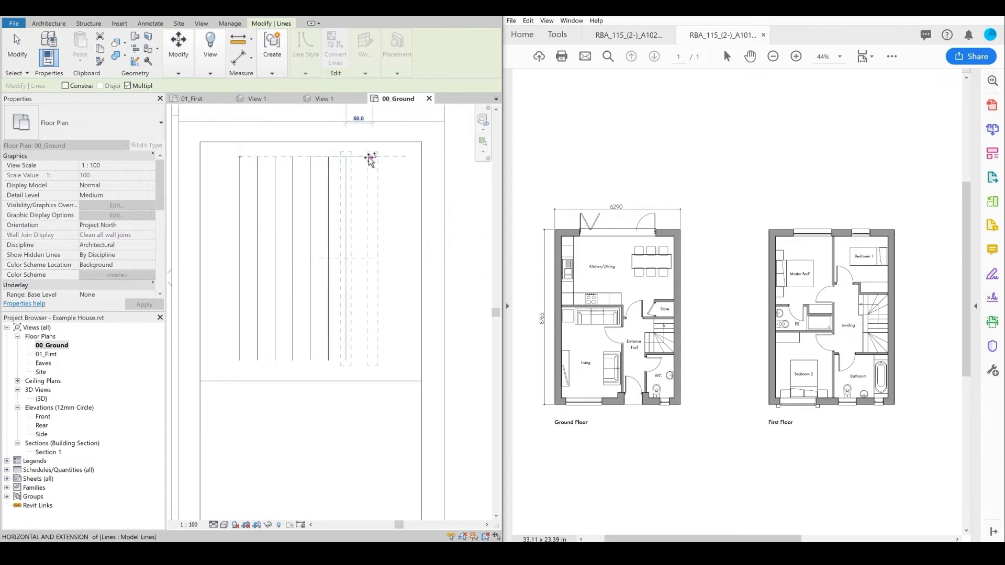
{"action": "left_click", "coordinate": [381, 156]}
{"action": "scroll", "coordinate": [283, 187], "scroll_direction": "down", "scroll_amount": 3}
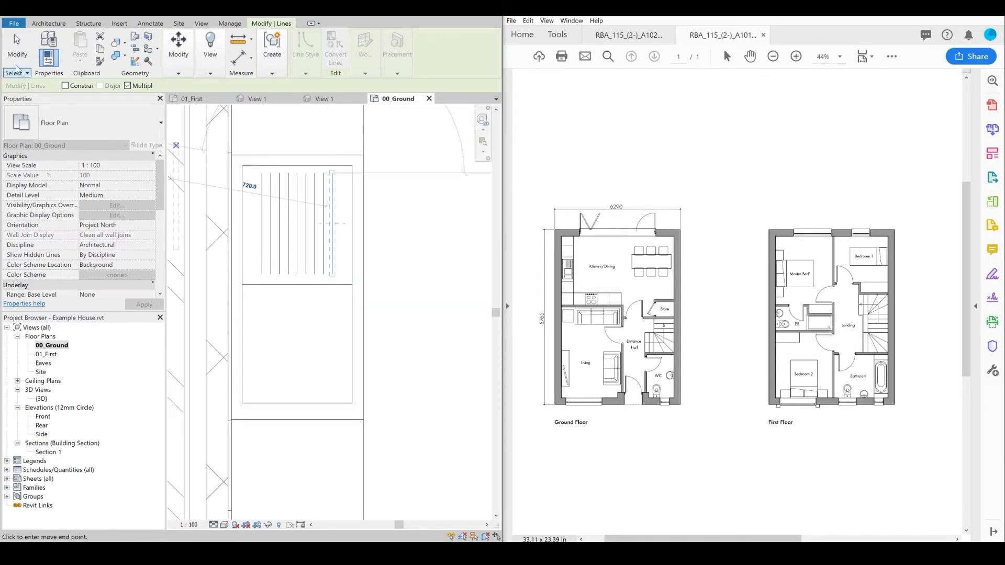
{"action": "key", "text": "Escape"}
{"action": "key", "text": "Escape"}
- Place a rectangular dining table with chairs, type 2000x1000x750mm_w-4_Seats, in the open dining area of the kitchen
{"action": "scroll", "coordinate": [255, 255], "scroll_direction": "down", "scroll_amount": 4}
{"action": "scroll", "coordinate": [346, 278], "scroll_direction": "down", "scroll_amount": 3}
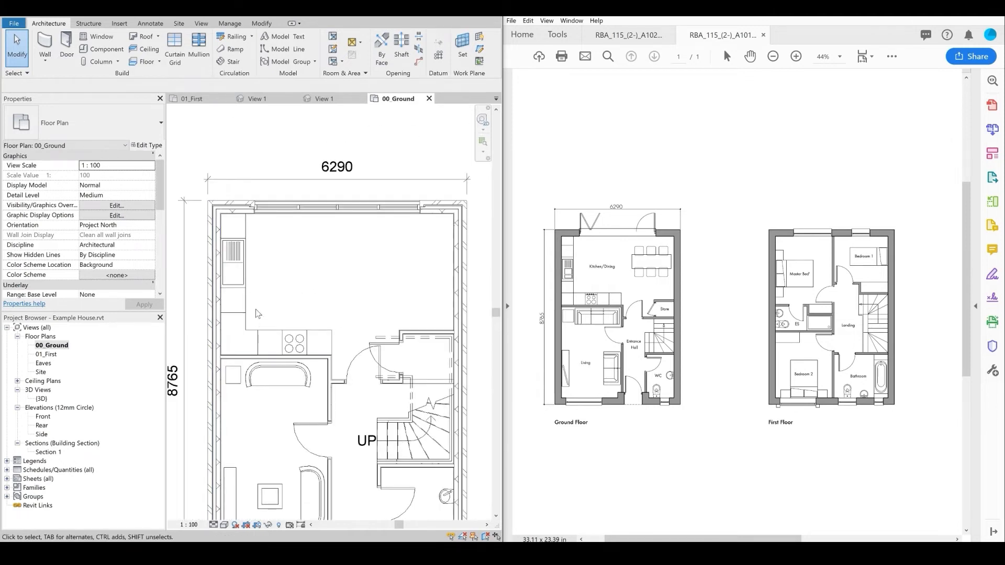
{"action": "scroll", "coordinate": [293, 270], "scroll_direction": "down", "scroll_amount": 2}
{"action": "scroll", "coordinate": [298, 269], "scroll_direction": "up", "scroll_amount": 3}
{"action": "scroll", "coordinate": [309, 277], "scroll_direction": "up", "scroll_amount": 2}
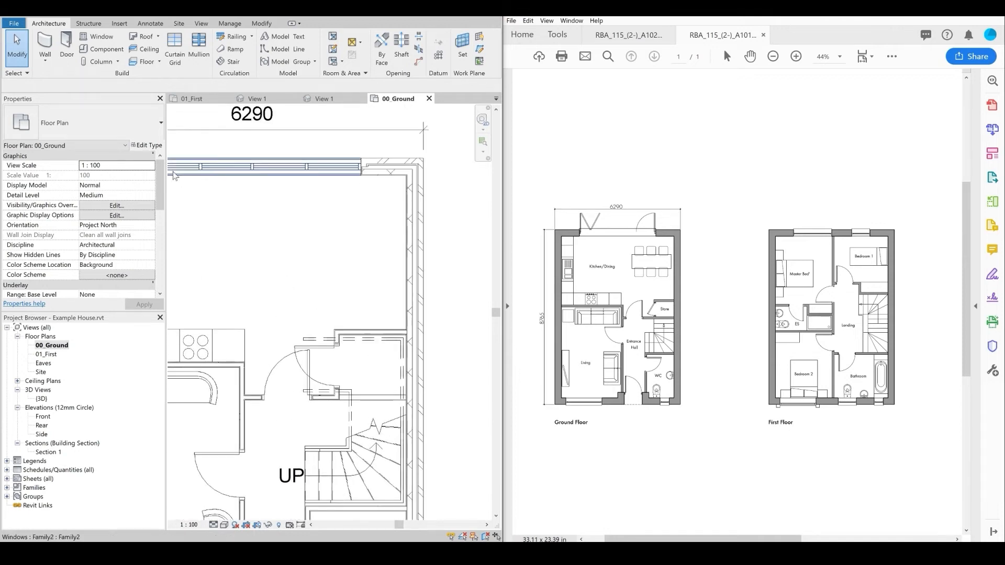
{"action": "left_click", "coordinate": [89, 52]}
{"action": "left_click", "coordinate": [111, 119]}
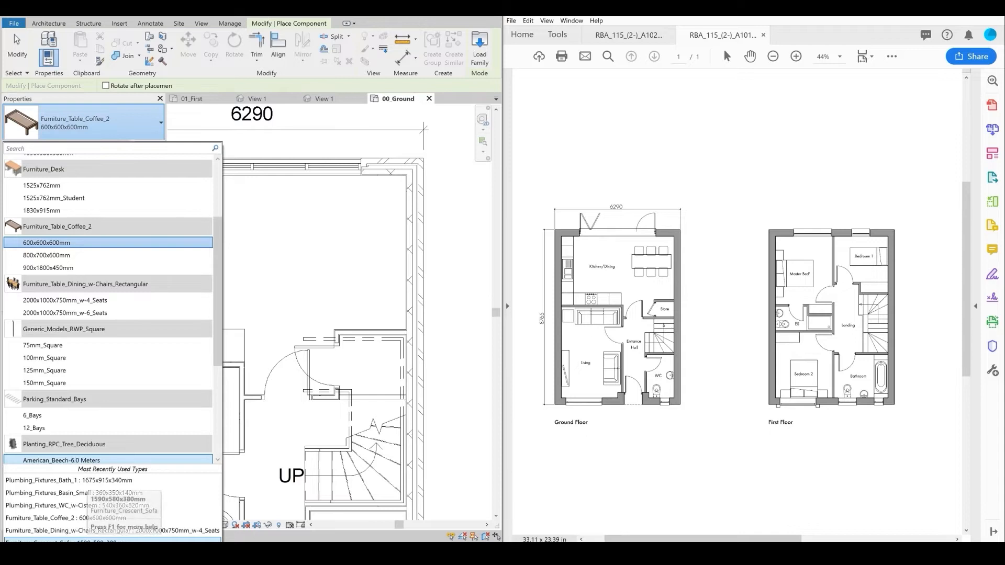
{"action": "left_click", "coordinate": [74, 532]}
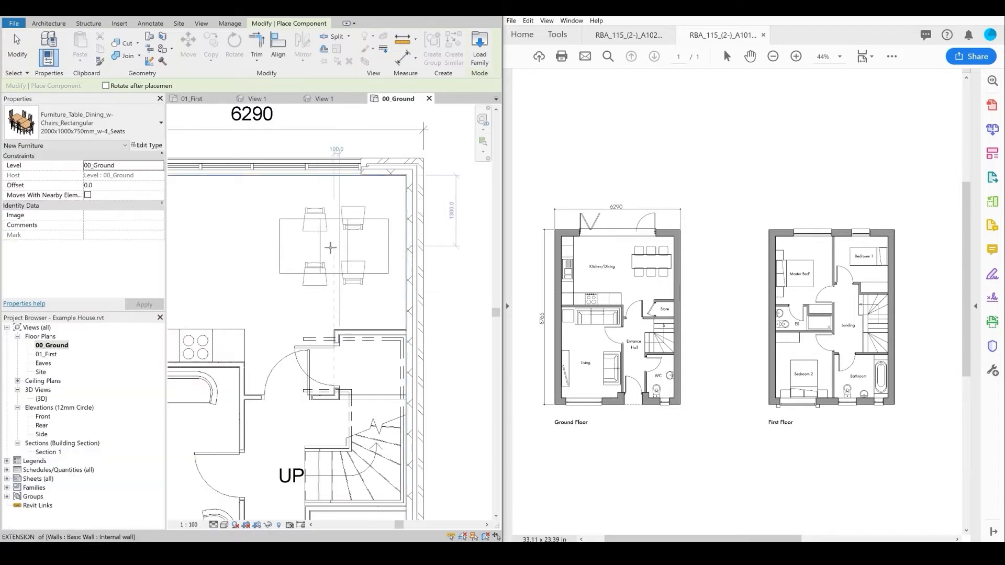
{"action": "scroll", "coordinate": [307, 318], "scroll_direction": "down", "scroll_amount": 3}
{"action": "middle_click_drag", "start_coordinate": [307, 319], "coordinate": [337, 253]}
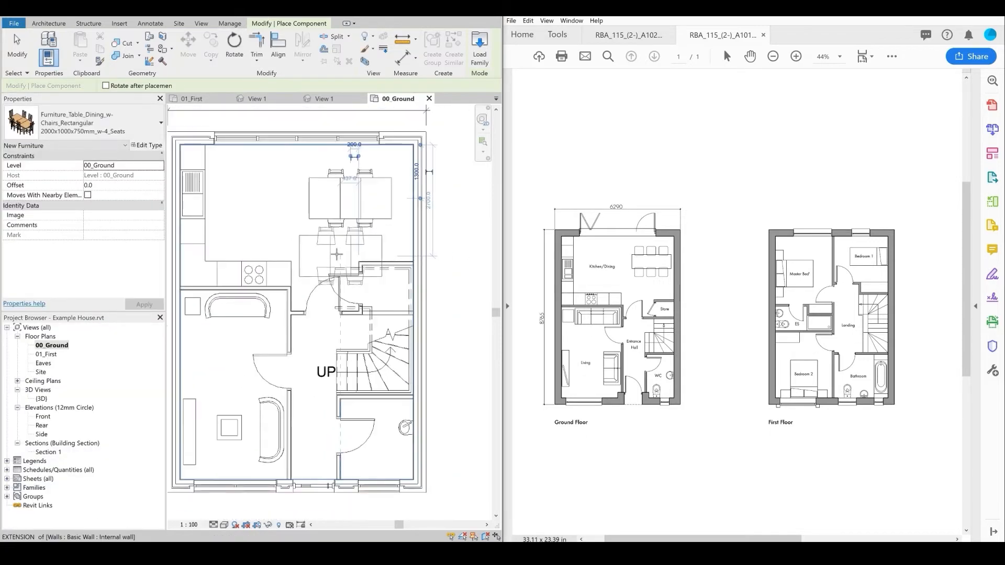
{"action": "scroll", "coordinate": [337, 254], "scroll_direction": "down", "scroll_amount": 1}
{"action": "left_click", "coordinate": [17, 49]}
{"action": "middle_click_drag", "start_coordinate": [388, 319], "coordinate": [384, 297]}
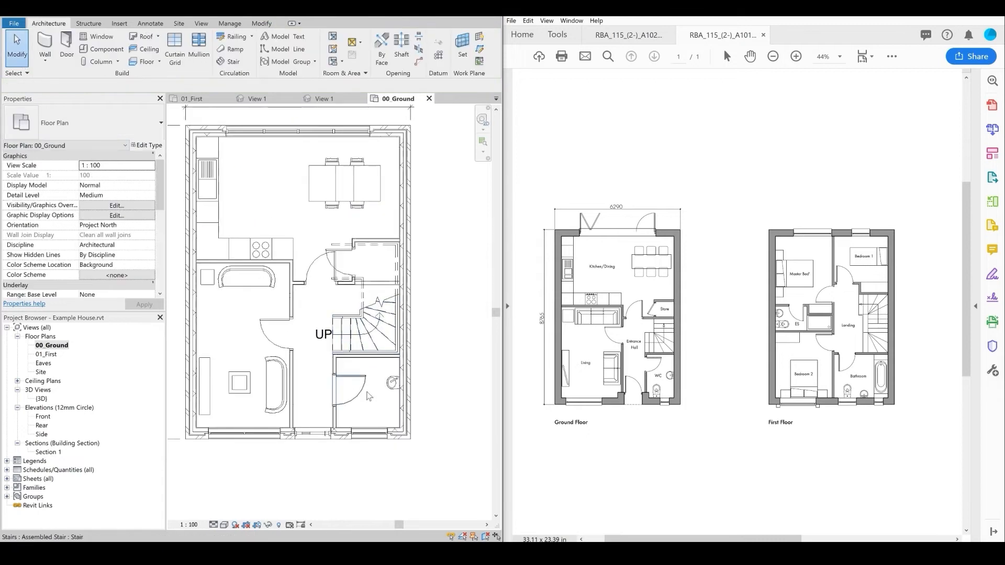
- Place a WC with cistern, type 540x360x820mm, against the front external wall of the ground-floor WC
{"action": "left_click", "coordinate": [105, 49]}
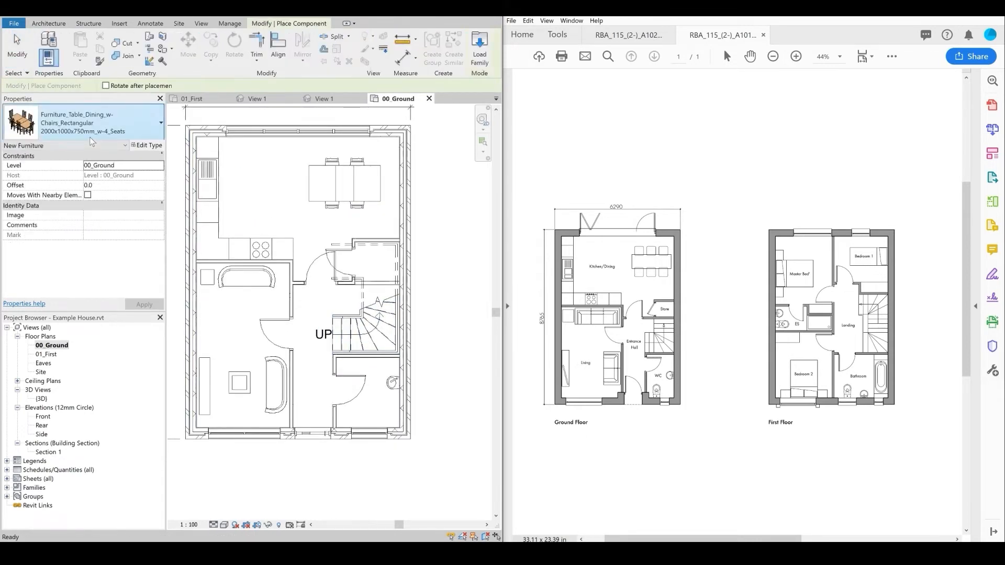
{"action": "left_click", "coordinate": [92, 131]}
{"action": "scroll", "coordinate": [108, 320], "scroll_direction": "down", "scroll_amount": 3}
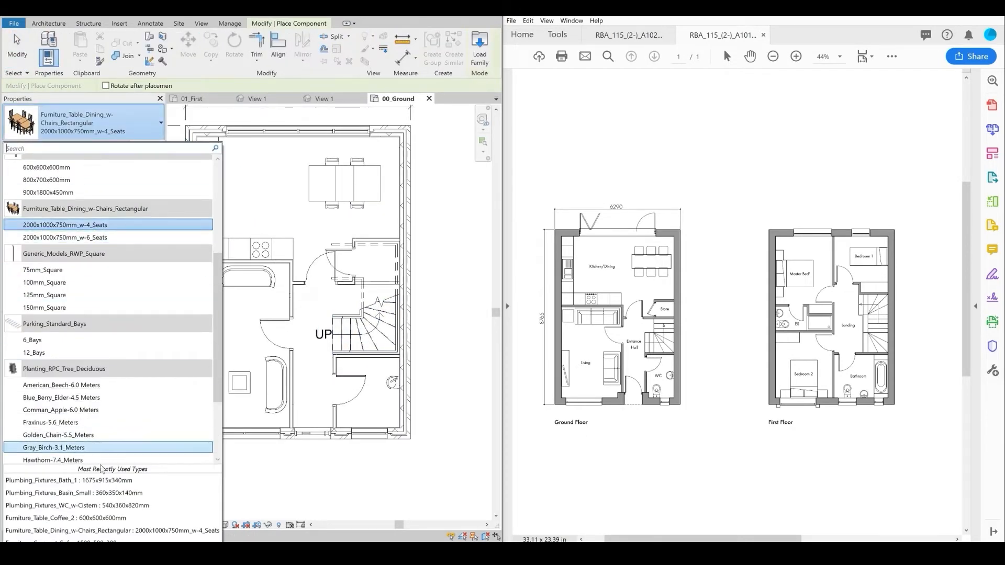
{"action": "left_click", "coordinate": [78, 505]}
{"action": "scroll", "coordinate": [374, 407], "scroll_direction": "up", "scroll_amount": 4}
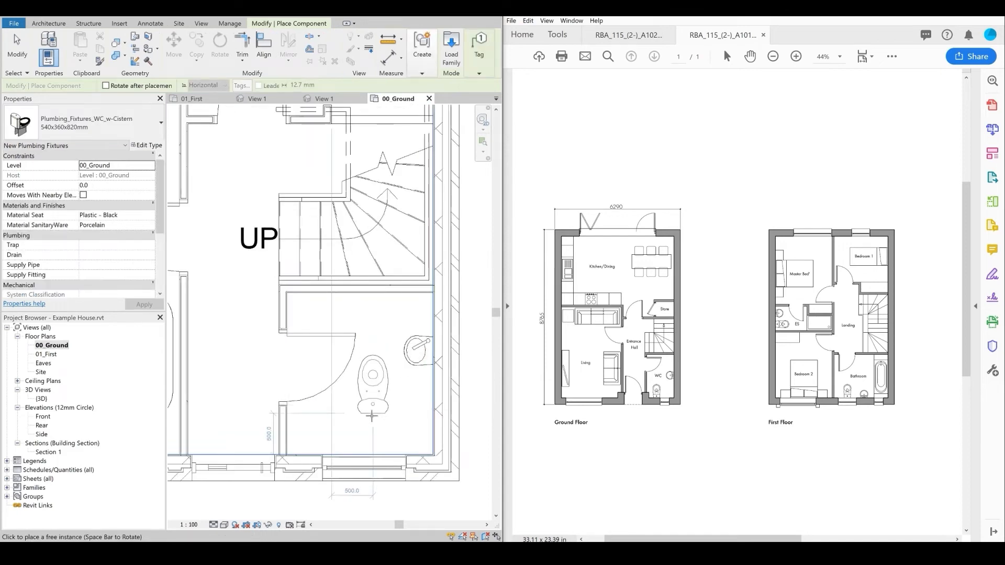
{"action": "scroll", "coordinate": [375, 409], "scroll_direction": "up", "scroll_amount": 2}
{"action": "scroll", "coordinate": [354, 480], "scroll_direction": "down", "scroll_amount": 5}
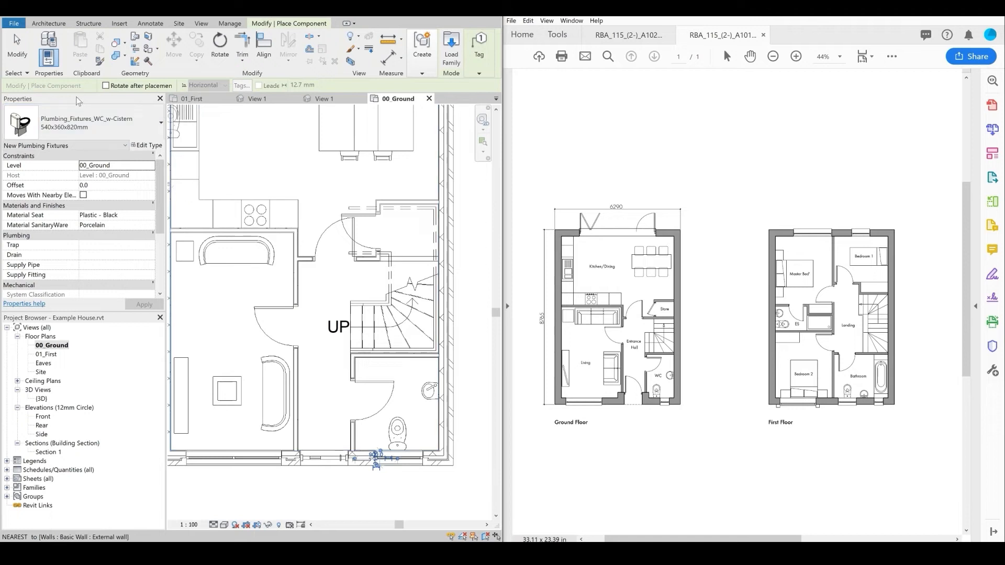
{"action": "left_click", "coordinate": [17, 47]}
{"action": "scroll", "coordinate": [328, 419], "scroll_direction": "down", "scroll_amount": 3}
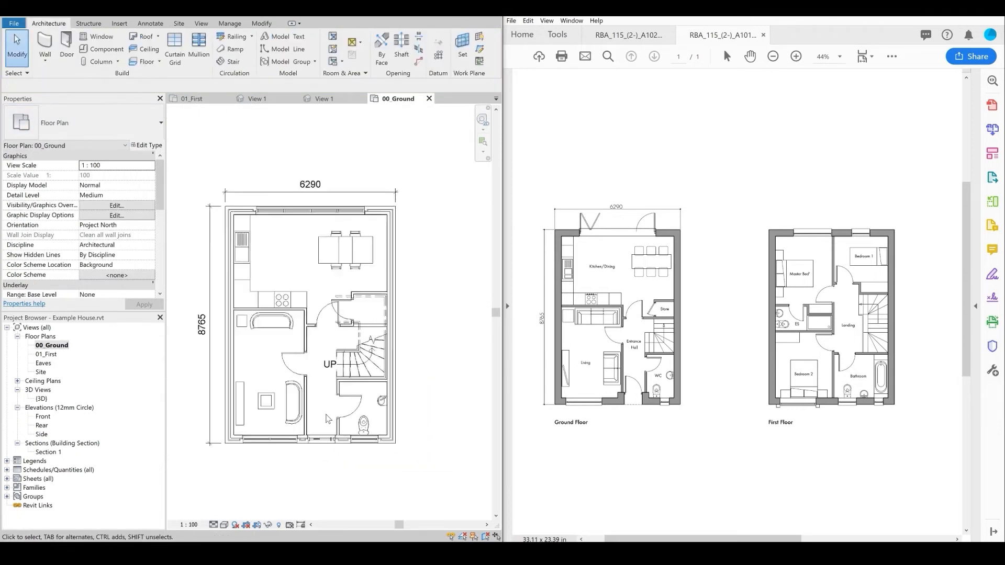
- Draw a 1000 mm vertical model line inward from the WC-side jamb of the front door to represent the open leaf
{"action": "scroll", "coordinate": [327, 419], "scroll_direction": "up", "scroll_amount": 1}
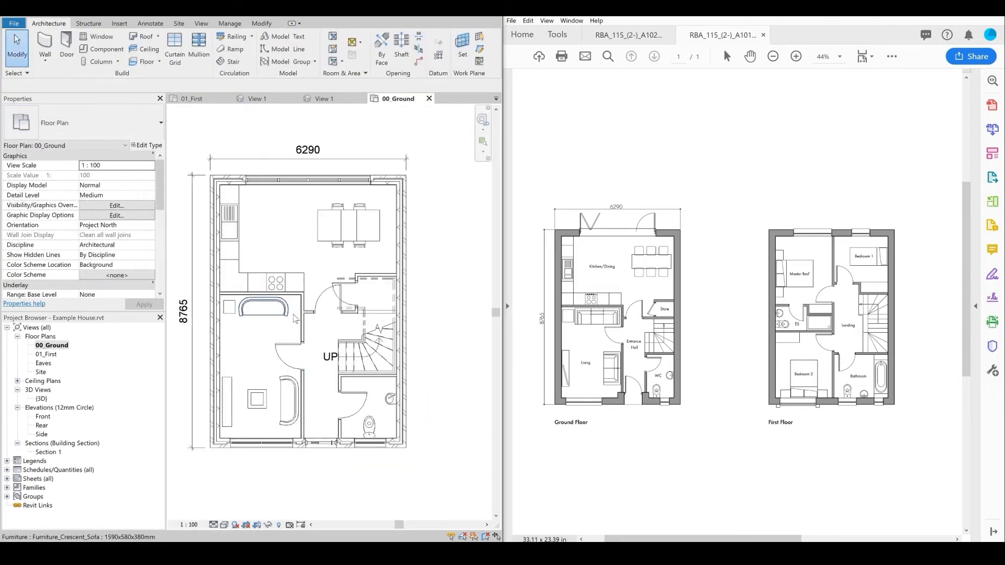
{"action": "scroll", "coordinate": [314, 403], "scroll_direction": "up", "scroll_amount": 4}
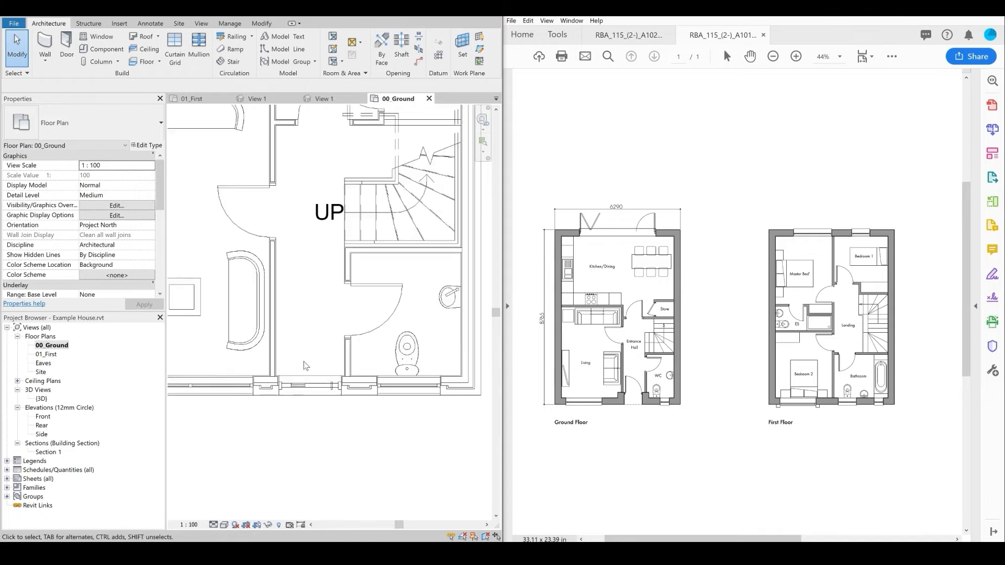
{"action": "scroll", "coordinate": [301, 372], "scroll_direction": "up", "scroll_amount": 2}
{"action": "scroll", "coordinate": [306, 340], "scroll_direction": "down", "scroll_amount": 1}
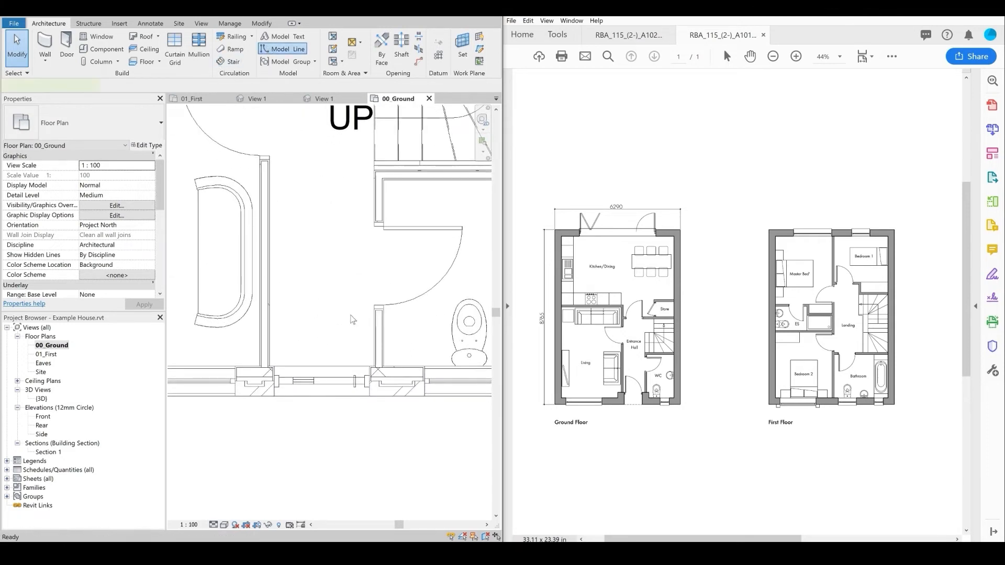
{"action": "left_click", "coordinate": [283, 49]}
{"action": "scroll", "coordinate": [355, 333], "scroll_direction": "up", "scroll_amount": 2}
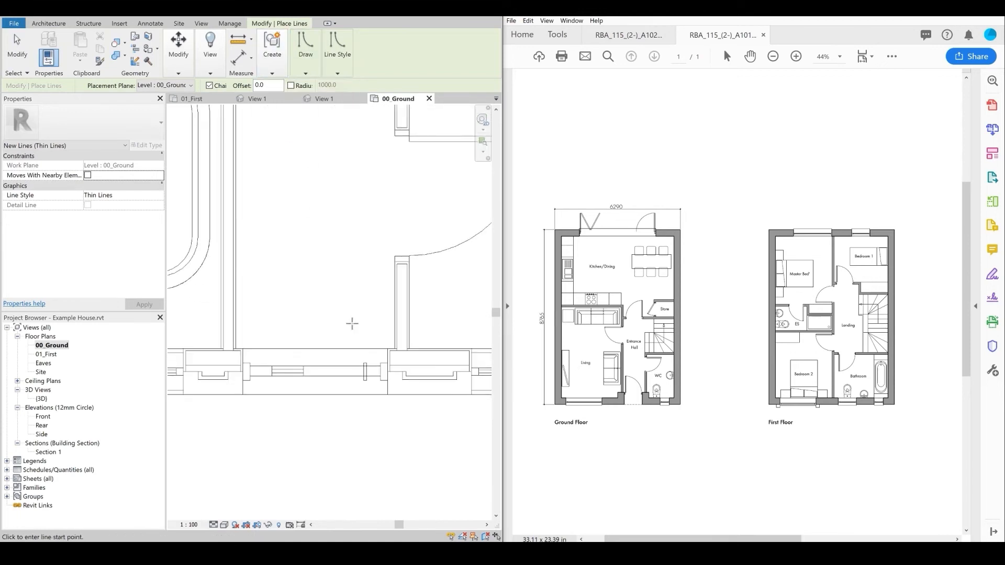
{"action": "scroll", "coordinate": [380, 363], "scroll_direction": "up", "scroll_amount": 1}
{"action": "left_click", "coordinate": [386, 363]}
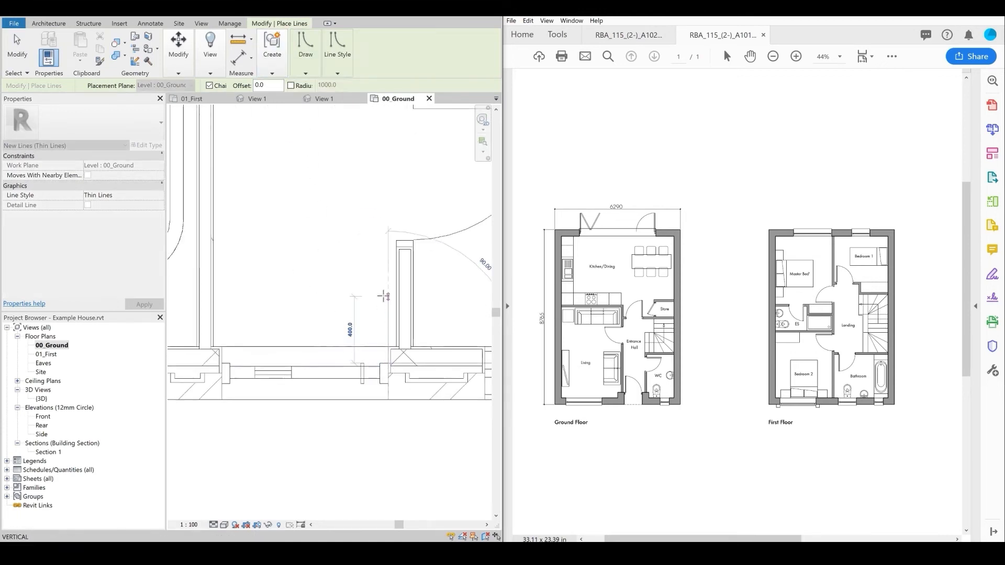
{"action": "key", "text": "Return"}
- Draw the front door's swing as a 1000 mm radius arc from the leaf line's inner end to the opposite jamb
{"action": "mouse_move", "coordinate": [312, 48]}
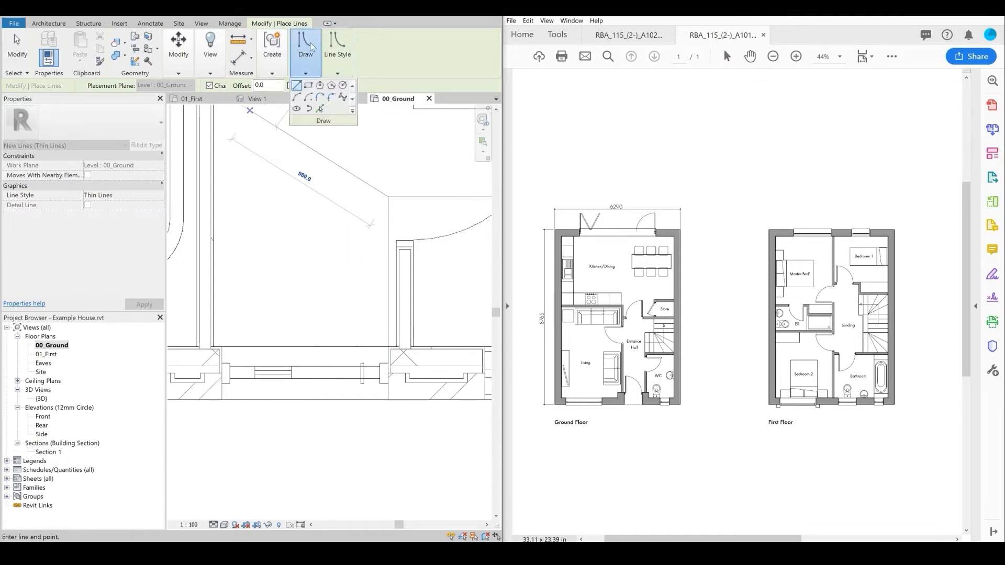
{"action": "left_click", "coordinate": [297, 97]}
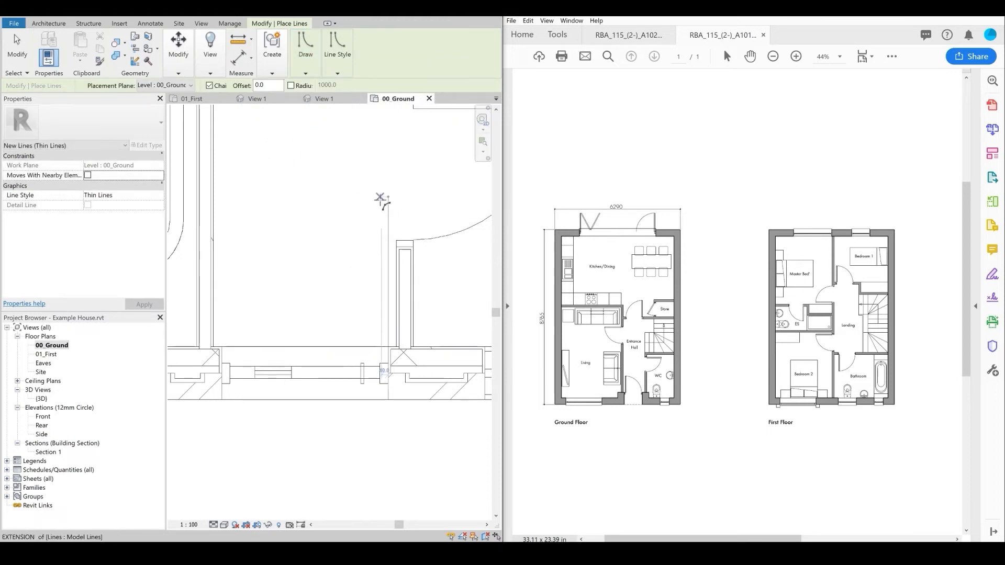
{"action": "left_click", "coordinate": [389, 197]}
{"action": "left_click", "coordinate": [224, 362]}
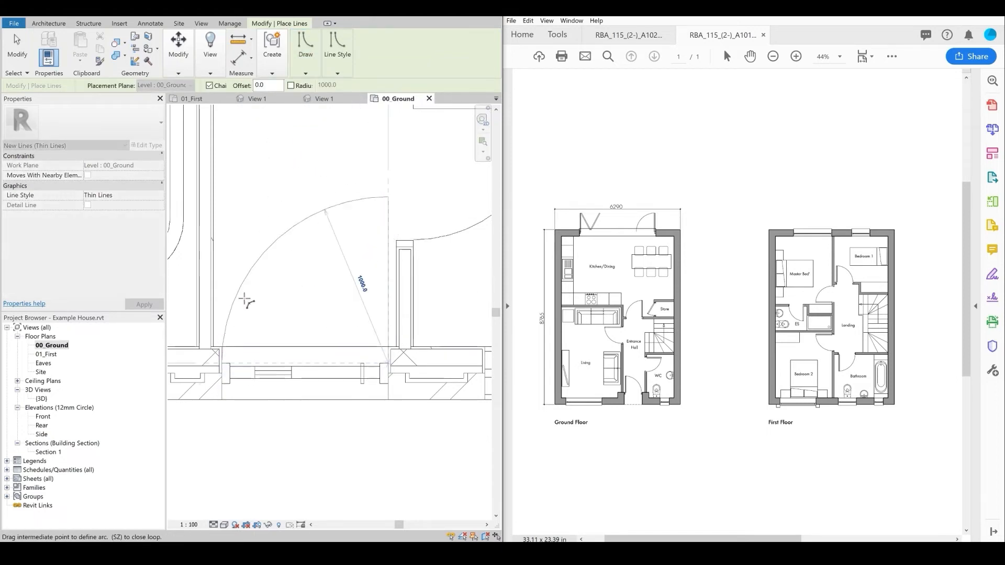
{"action": "left_click", "coordinate": [248, 291]}
{"action": "scroll", "coordinate": [246, 294], "scroll_direction": "down", "scroll_amount": 3}
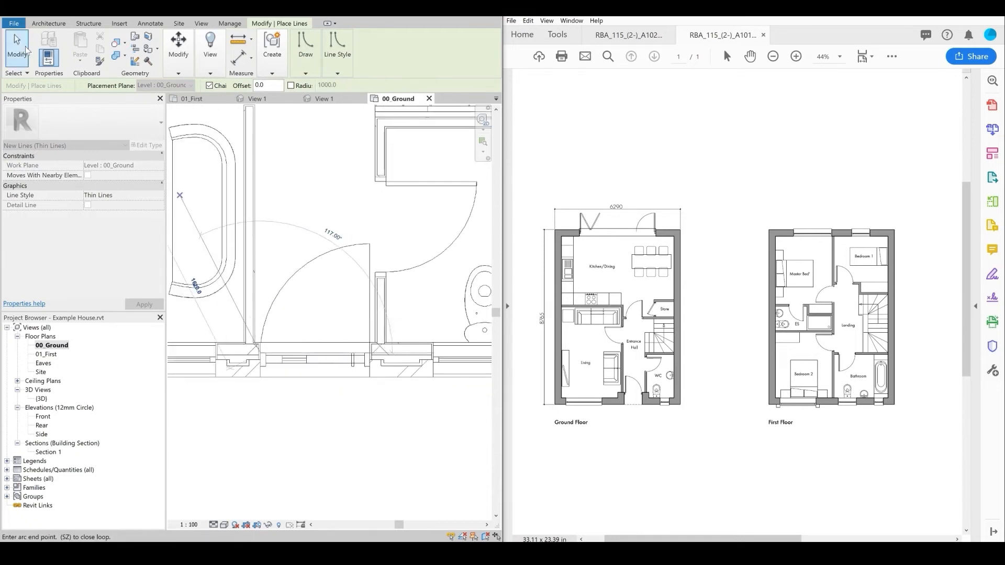
{"action": "key", "text": "Escape"}
{"action": "key", "text": "Escape"}
- Examine the ground floor plan around the front door, living room and kitchen
{"action": "scroll", "coordinate": [321, 448], "scroll_direction": "down", "scroll_amount": 3}
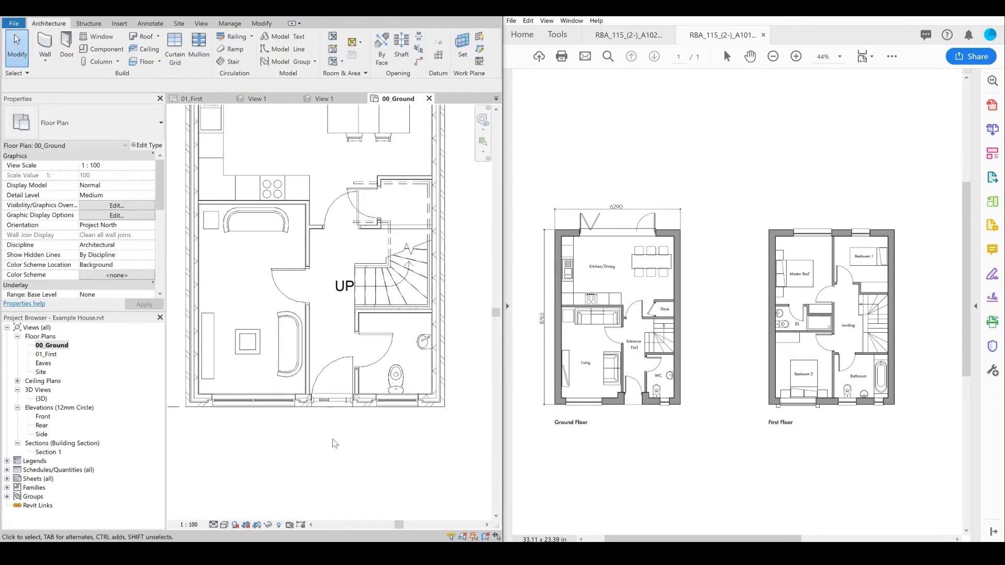
{"action": "scroll", "coordinate": [333, 440], "scroll_direction": "up", "scroll_amount": 3}
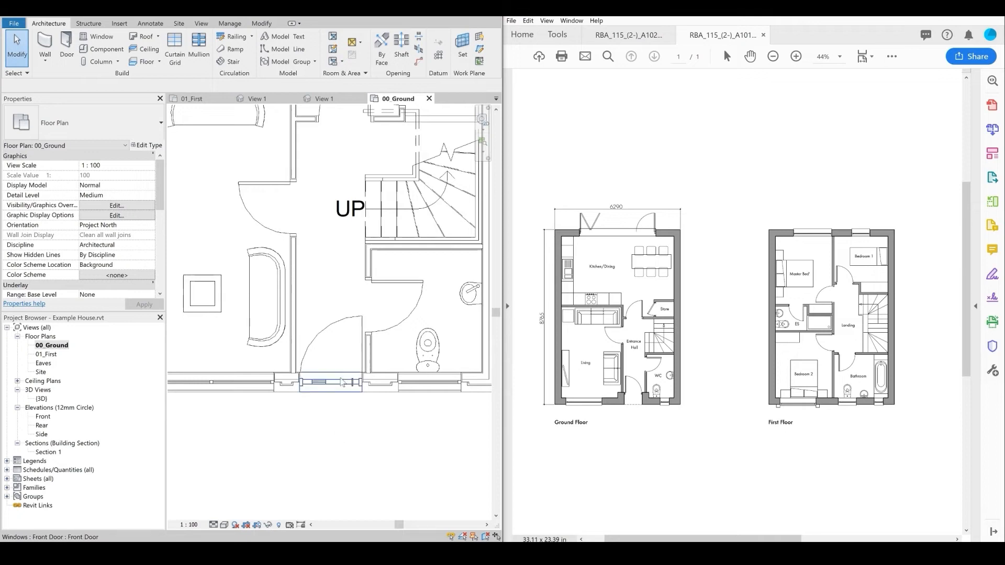
{"action": "scroll", "coordinate": [339, 437], "scroll_direction": "down", "scroll_amount": 4}
{"action": "scroll", "coordinate": [312, 376], "scroll_direction": "up", "scroll_amount": 3}
{"action": "scroll", "coordinate": [332, 345], "scroll_direction": "down", "scroll_amount": 4}
{"action": "middle_click_drag", "start_coordinate": [339, 324], "coordinate": [321, 336]}
{"action": "scroll", "coordinate": [320, 336], "scroll_direction": "up", "scroll_amount": 1}
{"action": "middle_click_drag", "start_coordinate": [293, 297], "coordinate": [289, 301]}
{"action": "scroll", "coordinate": [273, 300], "scroll_direction": "up", "scroll_amount": 1}
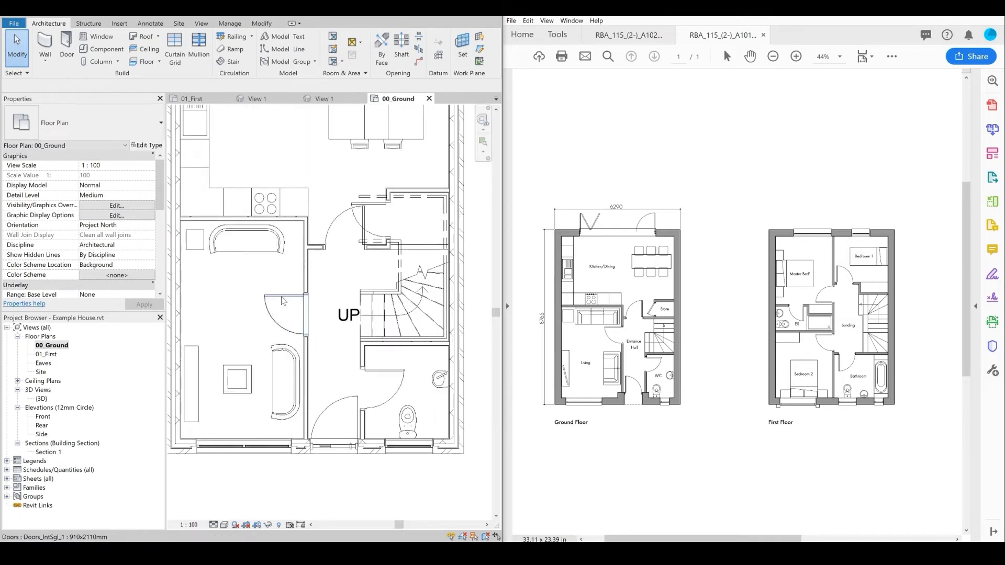
{"action": "left_click", "coordinate": [283, 281]}
{"action": "left_click", "coordinate": [221, 287]}
{"action": "scroll", "coordinate": [246, 314], "scroll_direction": "down", "scroll_amount": 2}
{"action": "scroll", "coordinate": [315, 314], "scroll_direction": "down", "scroll_amount": 2}
{"action": "scroll", "coordinate": [282, 226], "scroll_direction": "up", "scroll_amount": 1}
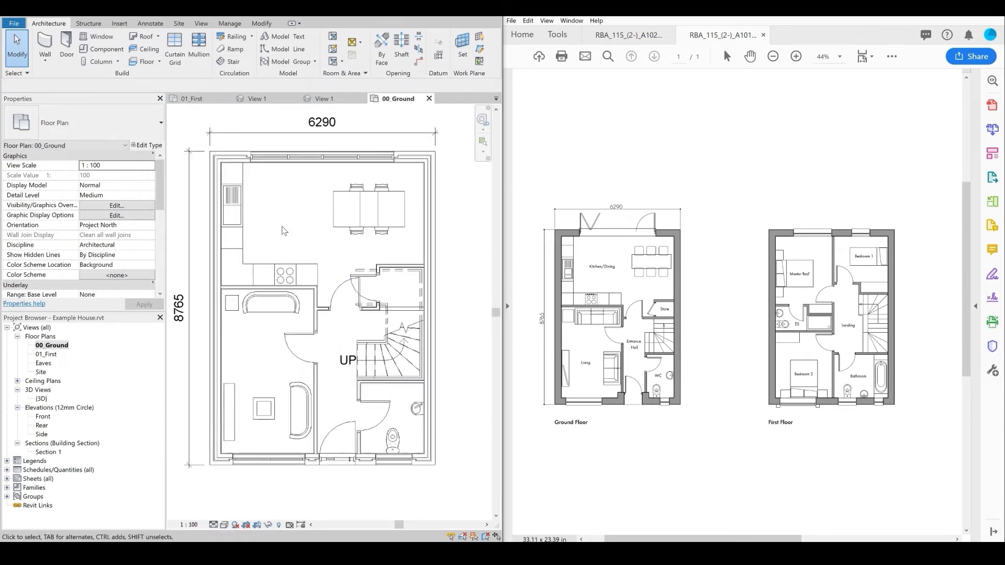
{"action": "middle_click_drag", "start_coordinate": [286, 227], "coordinate": [297, 226]}
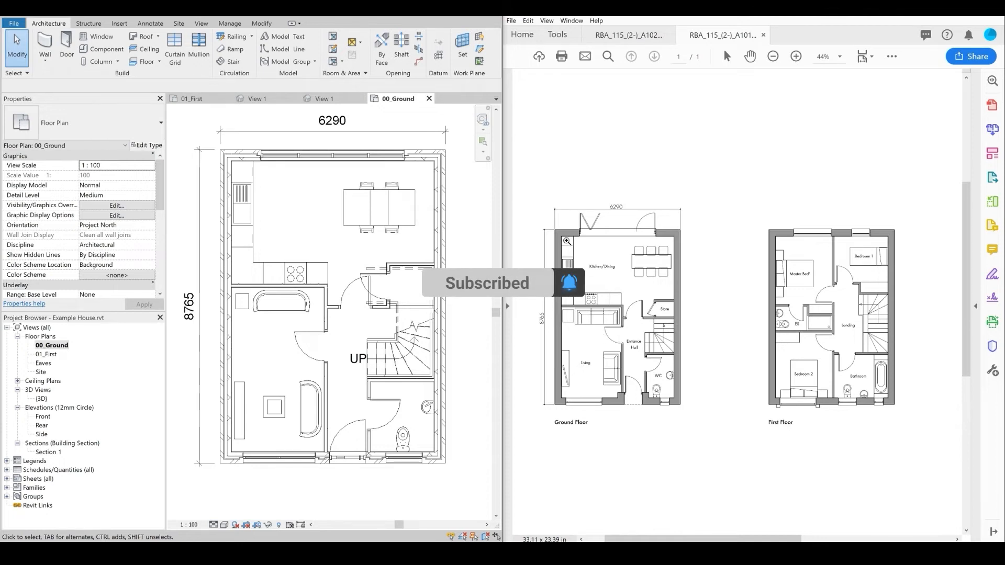
- Set the detail level of the 00_Ground and 01_First floor plans to Coarse
{"action": "left_click", "coordinate": [215, 525]}
{"action": "left_click", "coordinate": [222, 496]}
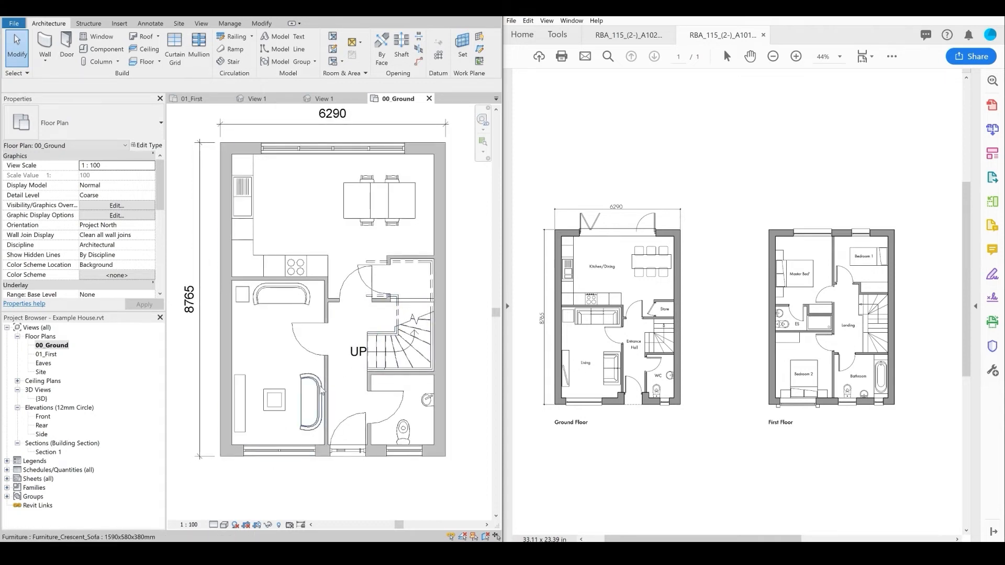
{"action": "double_click", "coordinate": [44, 355]}
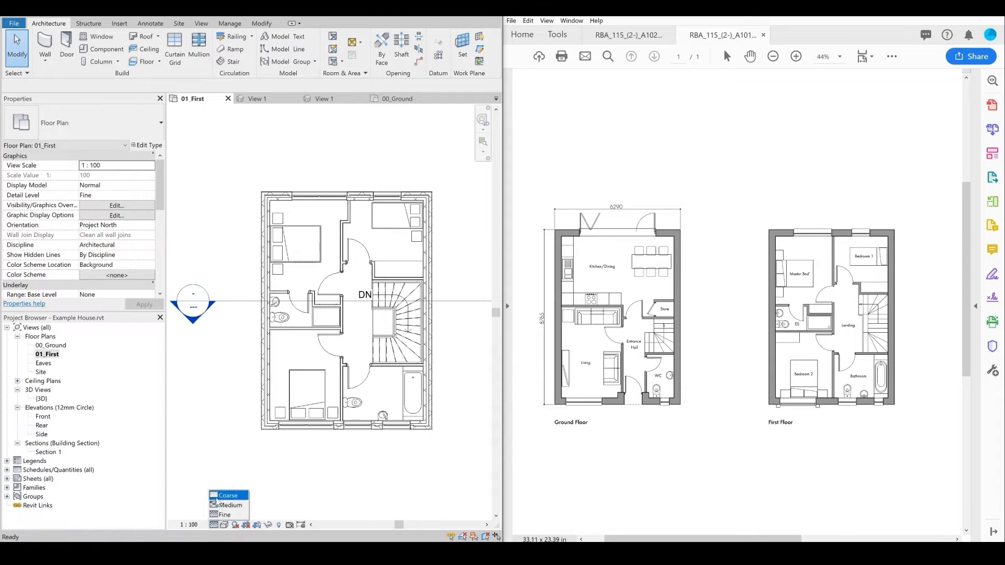
{"action": "left_click", "coordinate": [221, 497]}
- Hide the section marks in the 01_First floor plan through its annotation visibility overrides
{"action": "key", "text": "g"}
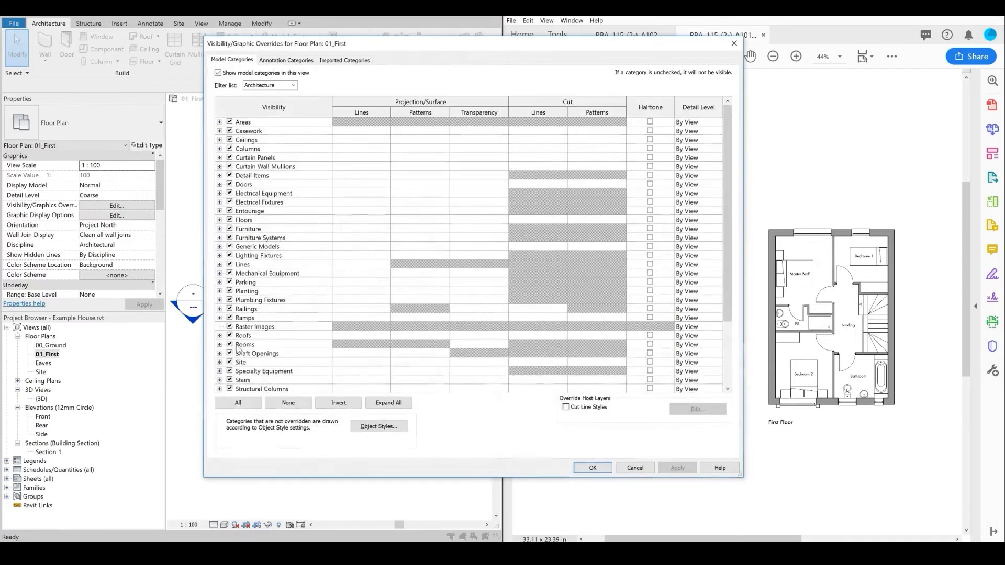
{"action": "left_click", "coordinate": [285, 59]}
{"action": "scroll", "coordinate": [295, 330], "scroll_direction": "down", "scroll_amount": 10}
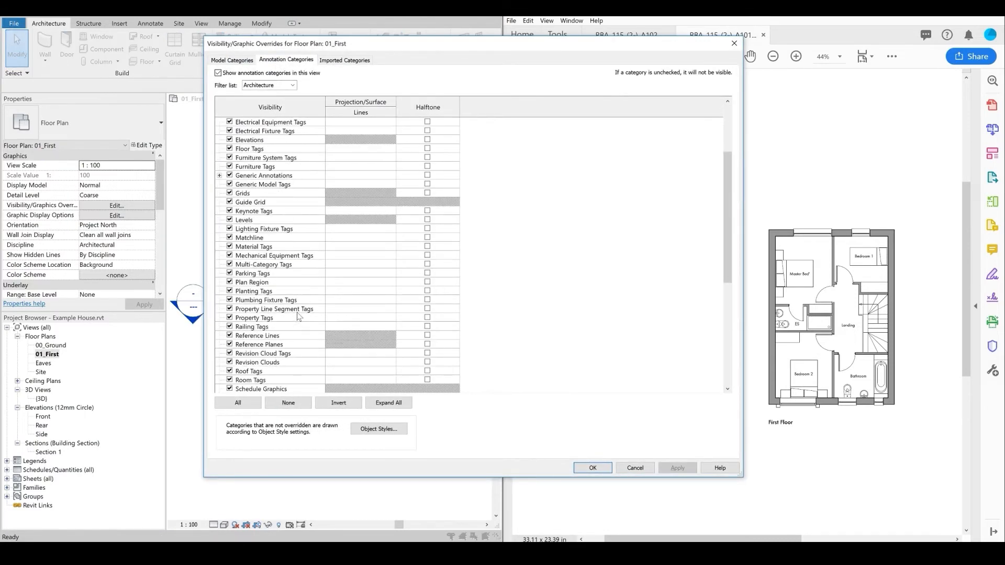
{"action": "left_click", "coordinate": [229, 327]}
{"action": "left_click", "coordinate": [593, 467]}
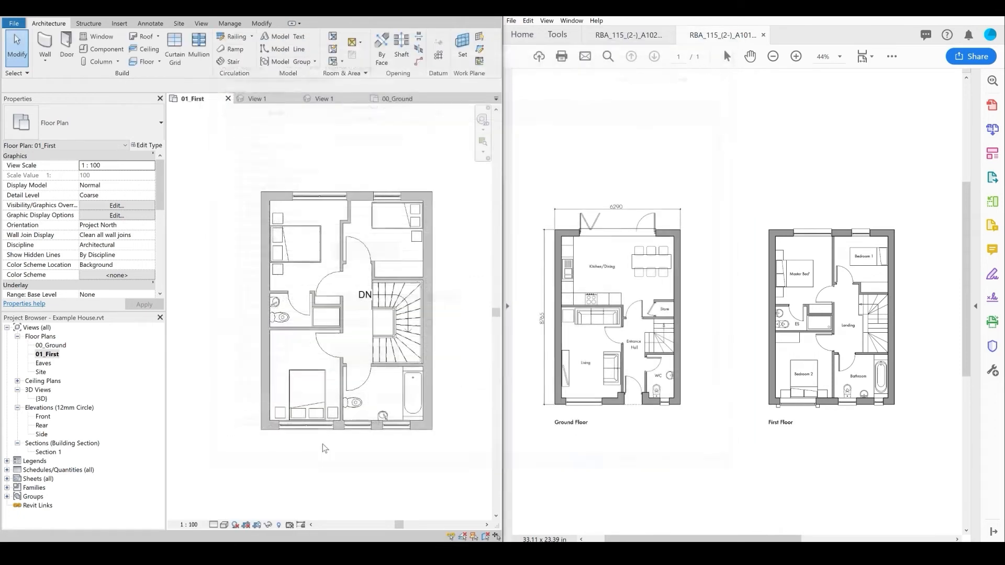
- Return to the 00_Ground plan in a full-size window and place tagged rooms in the kitchen/dining area and living room
{"action": "double_click", "coordinate": [44, 346]}
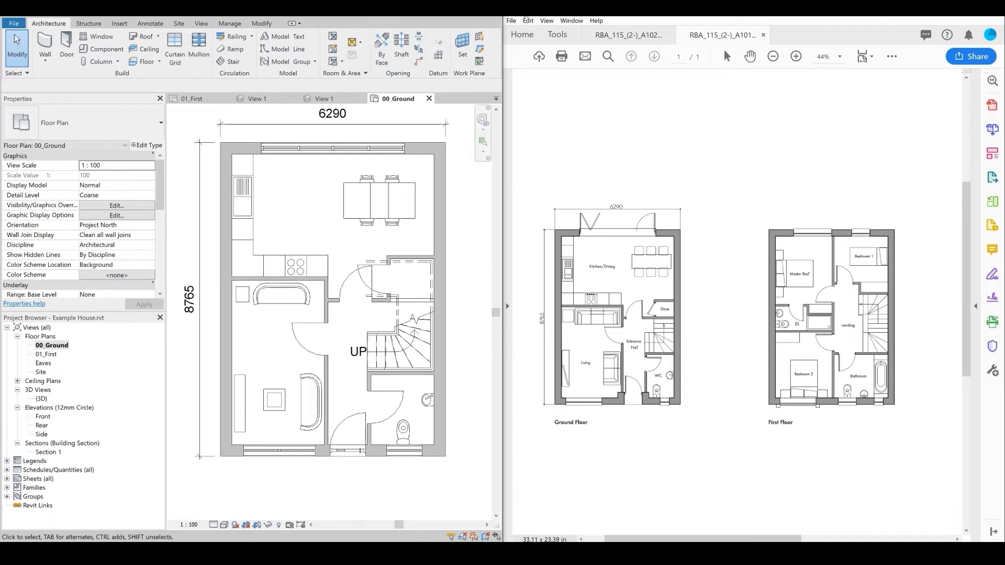
{"action": "left_click", "coordinate": [476, 9]}
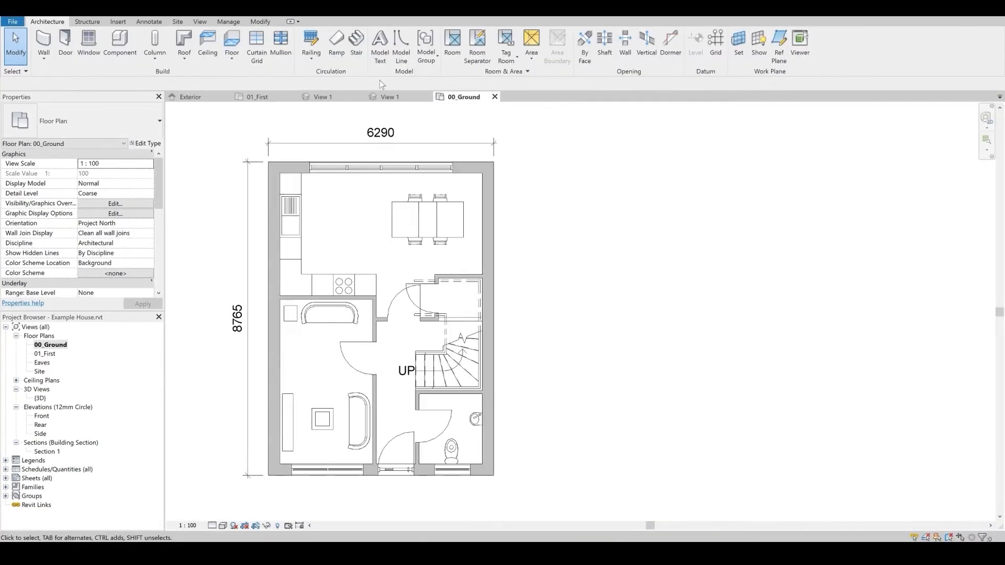
{"action": "left_click", "coordinate": [452, 44]}
{"action": "scroll", "coordinate": [376, 234], "scroll_direction": "up", "scroll_amount": 2}
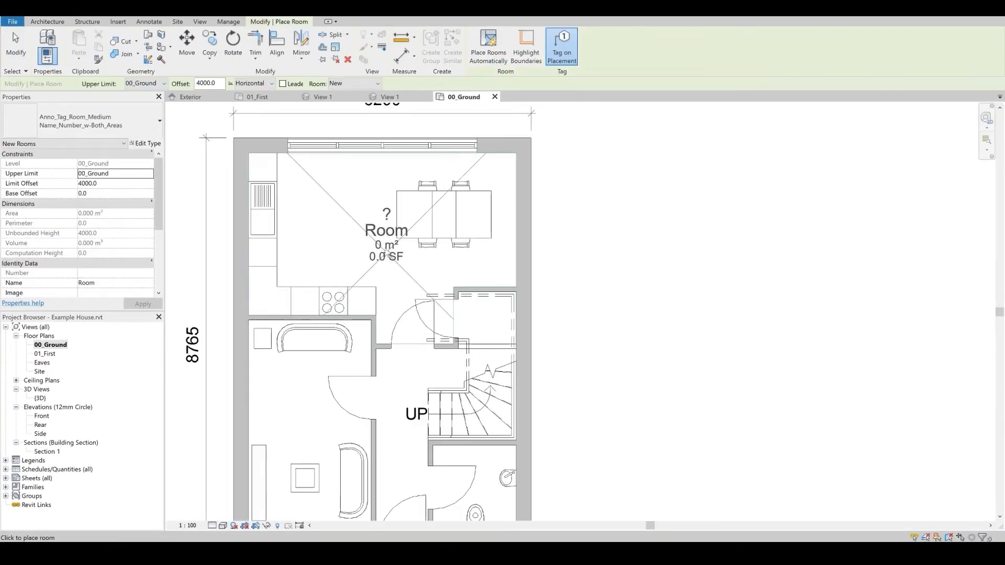
{"action": "left_click", "coordinate": [383, 239]}
{"action": "middle_click_drag", "start_coordinate": [366, 401], "coordinate": [392, 296]}
{"action": "left_click", "coordinate": [335, 334]}
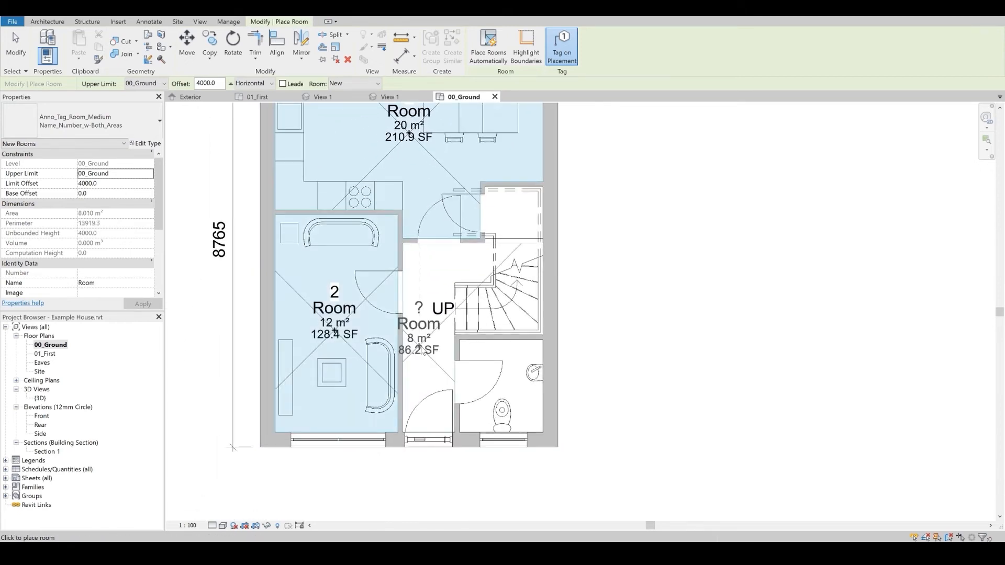
- Set the 00_Ground plan's view scale to 1:50 and leave room placement
{"action": "left_click", "coordinate": [187, 526]}
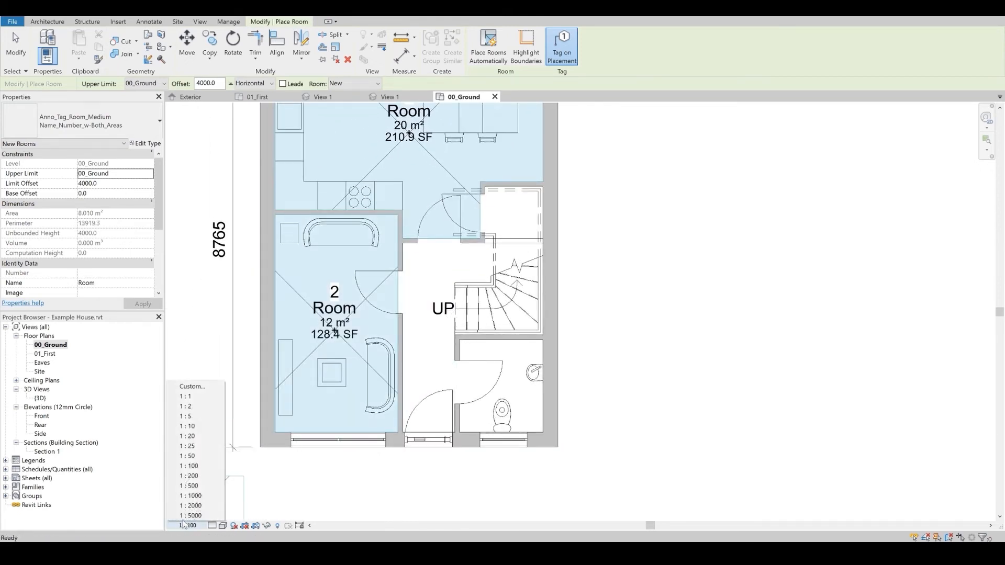
{"action": "left_click", "coordinate": [188, 456]}
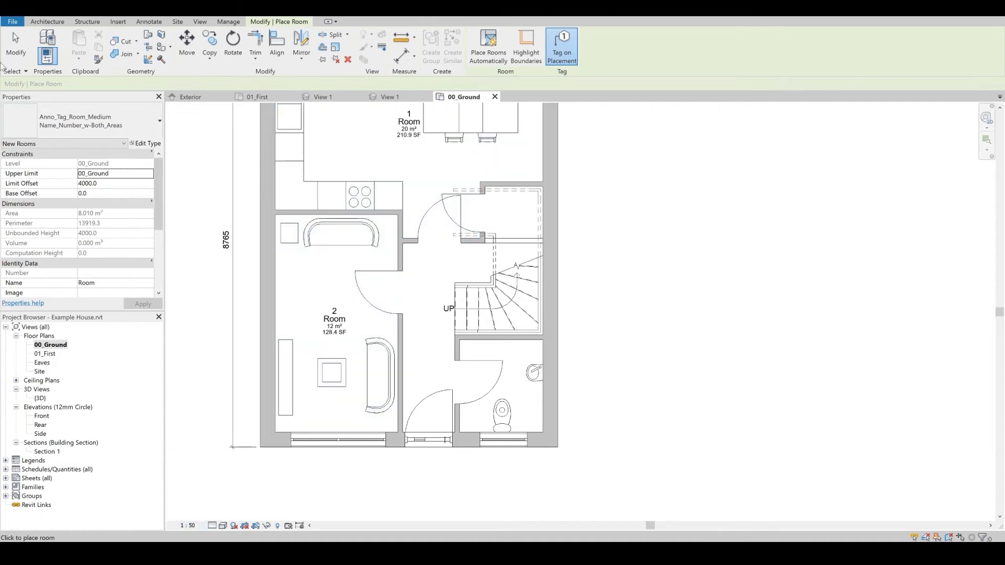
{"action": "left_click", "coordinate": [16, 47]}
- Place tagged rooms in the entrance hall, the store by the stairs and the WC
{"action": "middle_click_drag", "start_coordinate": [400, 199], "coordinate": [398, 225]}
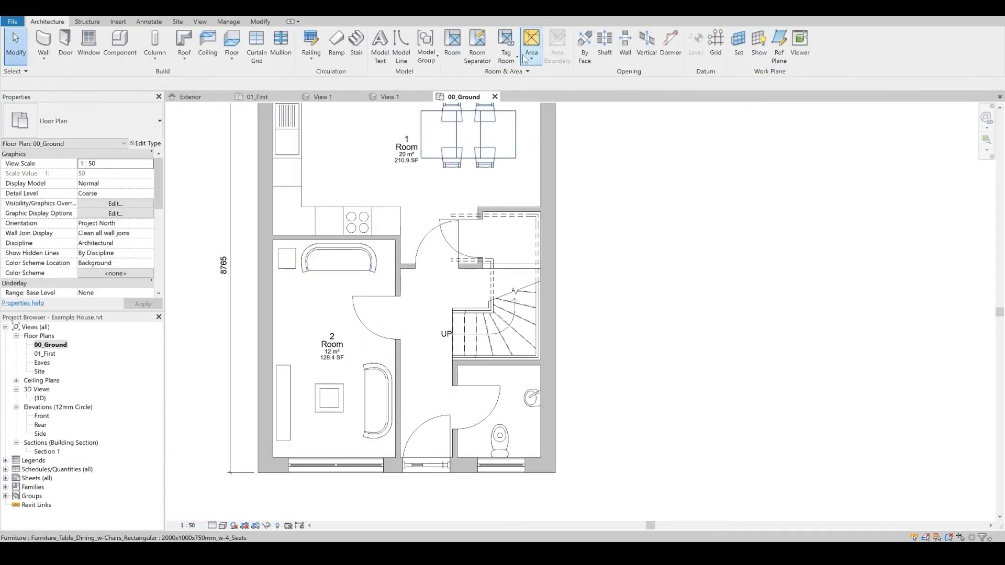
{"action": "left_click", "coordinate": [452, 44]}
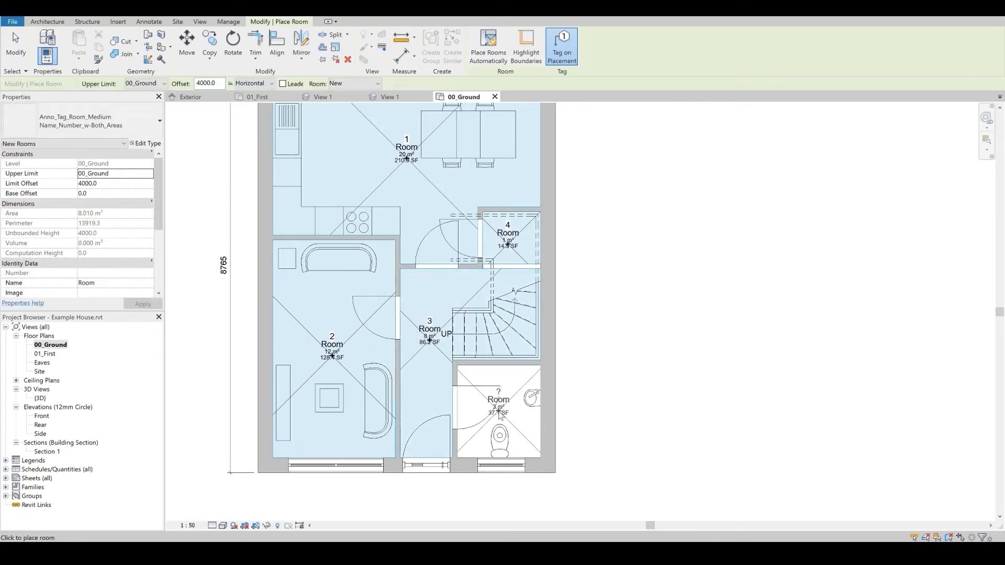
{"action": "left_click", "coordinate": [497, 411]}
{"action": "key", "text": "Escape"}
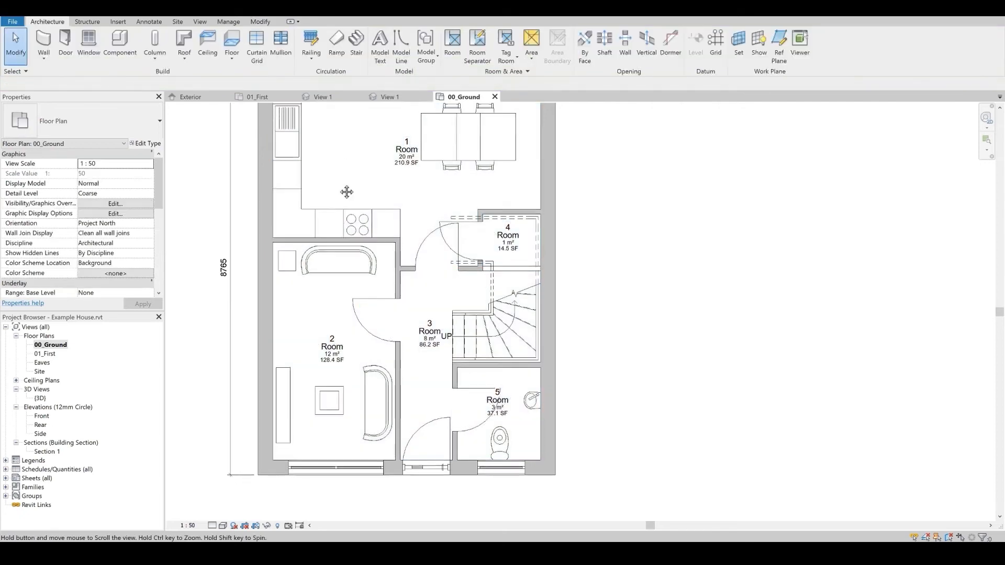
- Switch the kitchen's room tag to the Name_Only type and rename the room Kitchen/Diner
{"action": "scroll", "coordinate": [411, 205], "scroll_direction": "up", "scroll_amount": 2}
{"action": "left_click", "coordinate": [410, 205]}
{"action": "left_click", "coordinate": [81, 121]}
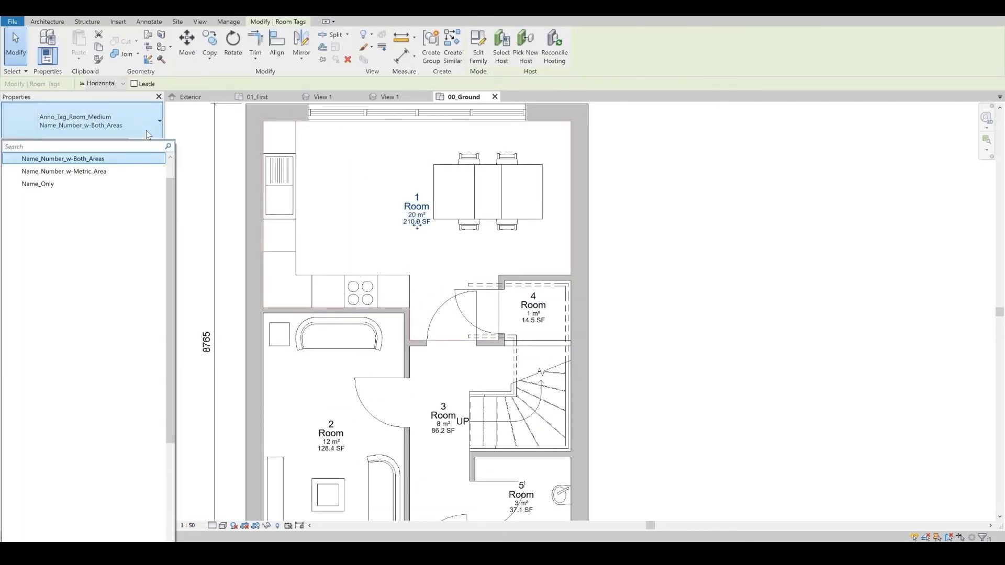
{"action": "left_click", "coordinate": [79, 184]}
{"action": "scroll", "coordinate": [366, 238], "scroll_direction": "up", "scroll_amount": 2}
{"action": "left_click", "coordinate": [433, 227]}
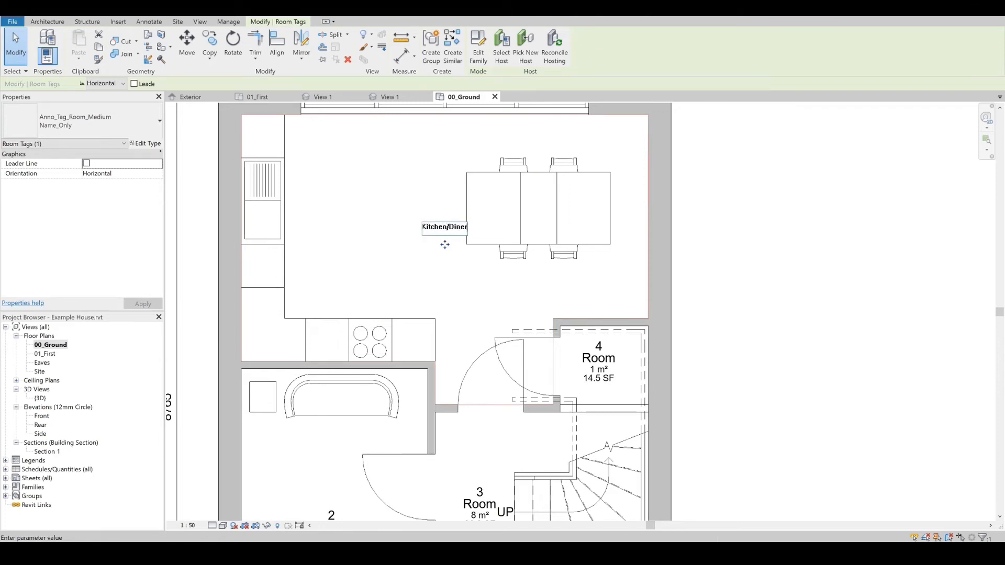
{"action": "left_click", "coordinate": [501, 215]}
{"action": "middle_click_drag", "start_coordinate": [591, 358], "coordinate": [610, 279]}
{"action": "scroll", "coordinate": [610, 279], "scroll_direction": "up", "scroll_amount": 1}
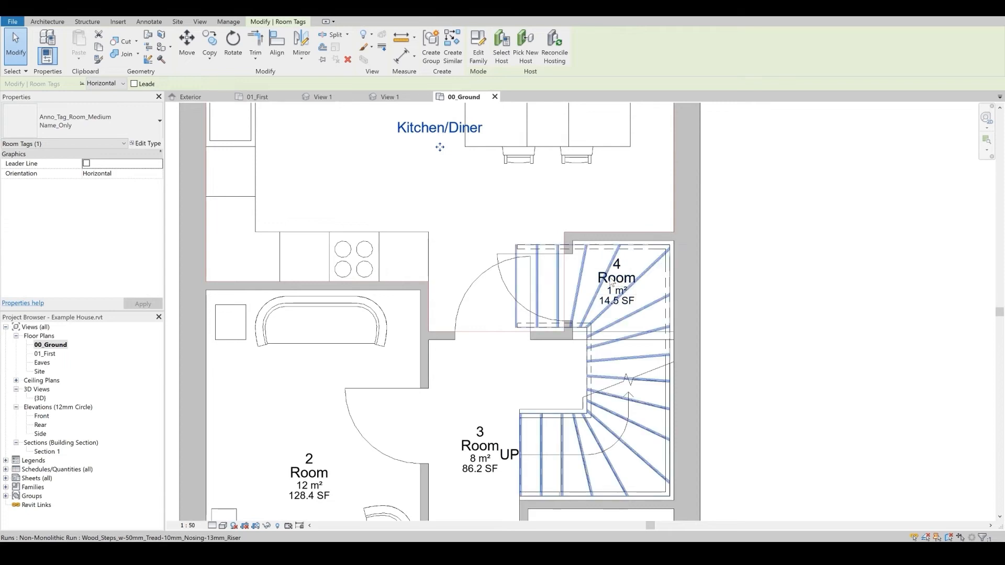
{"action": "left_click", "coordinate": [610, 279]}
{"action": "key", "text": "Escape"}
{"action": "scroll", "coordinate": [647, 275], "scroll_direction": "up", "scroll_amount": 3}
{"action": "double_click", "coordinate": [592, 285]}
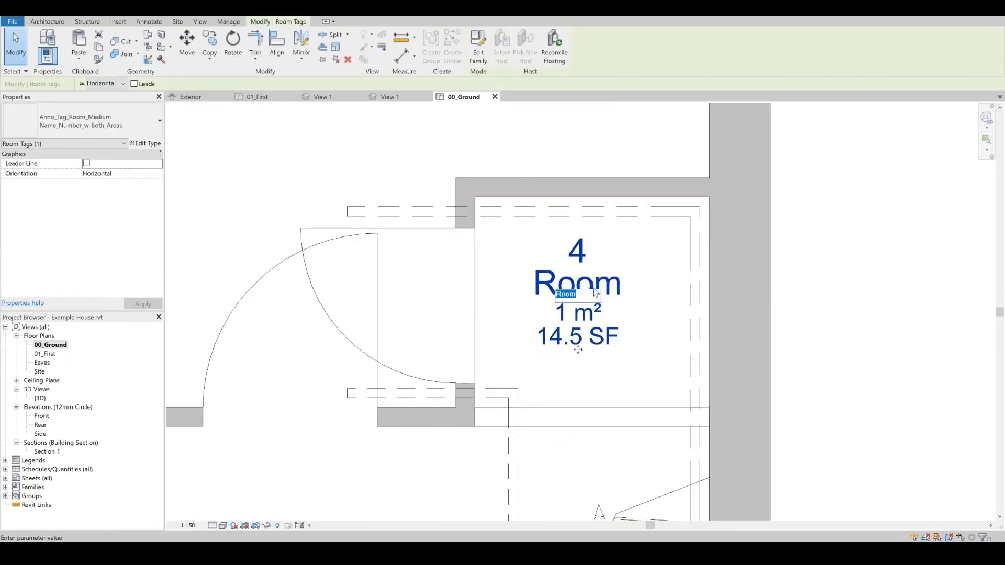
{"action": "key", "text": "Return"}
{"action": "scroll", "coordinate": [628, 308], "scroll_direction": "down", "scroll_amount": 4}
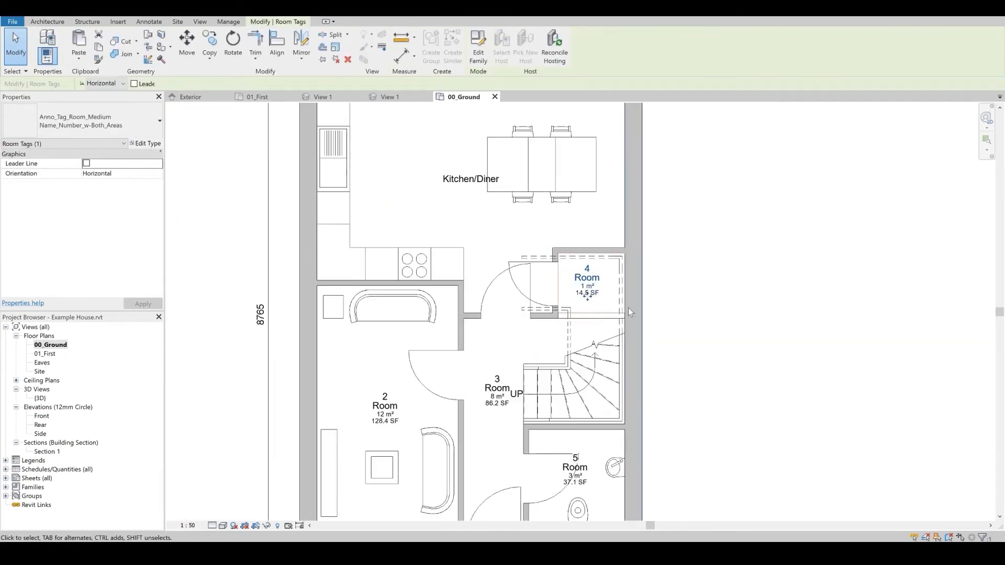
{"action": "left_click", "coordinate": [778, 308]}
- Switch the living room, hall, store and WC room tags to the Name_Only type
{"action": "middle_click_drag", "start_coordinate": [737, 320], "coordinate": [721, 241]}
{"action": "left_click", "coordinate": [573, 203]}
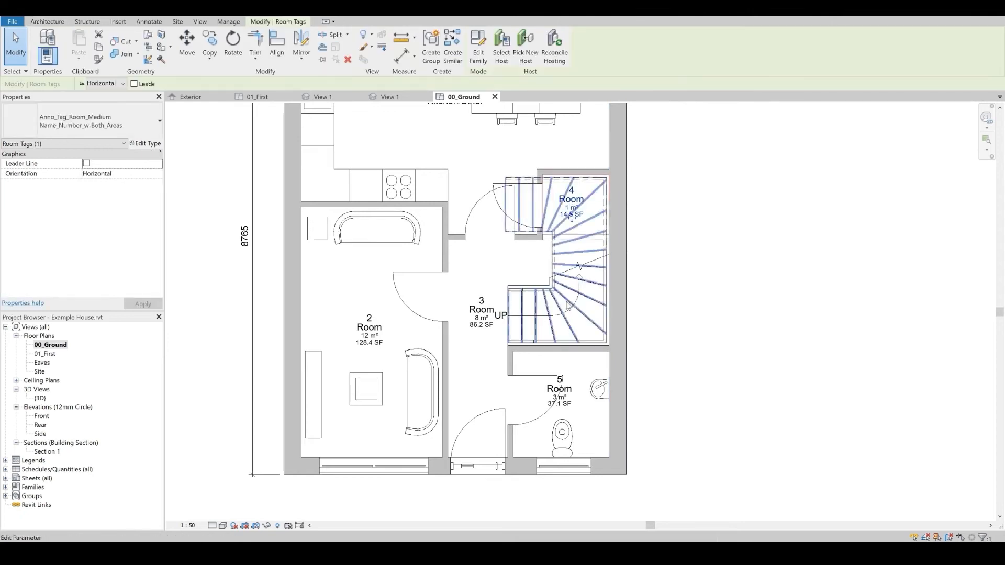
{"action": "left_click", "coordinate": [564, 406], "text": "ctrl"}
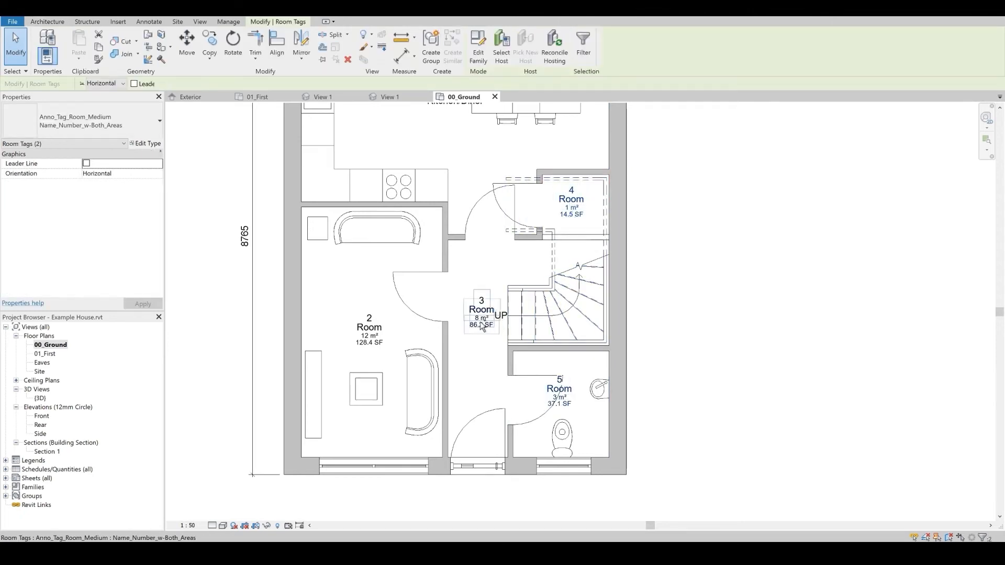
{"action": "left_click", "coordinate": [381, 344], "text": "ctrl"}
{"action": "left_click", "coordinate": [481, 313], "text": "ctrl"}
{"action": "left_click", "coordinate": [160, 121]}
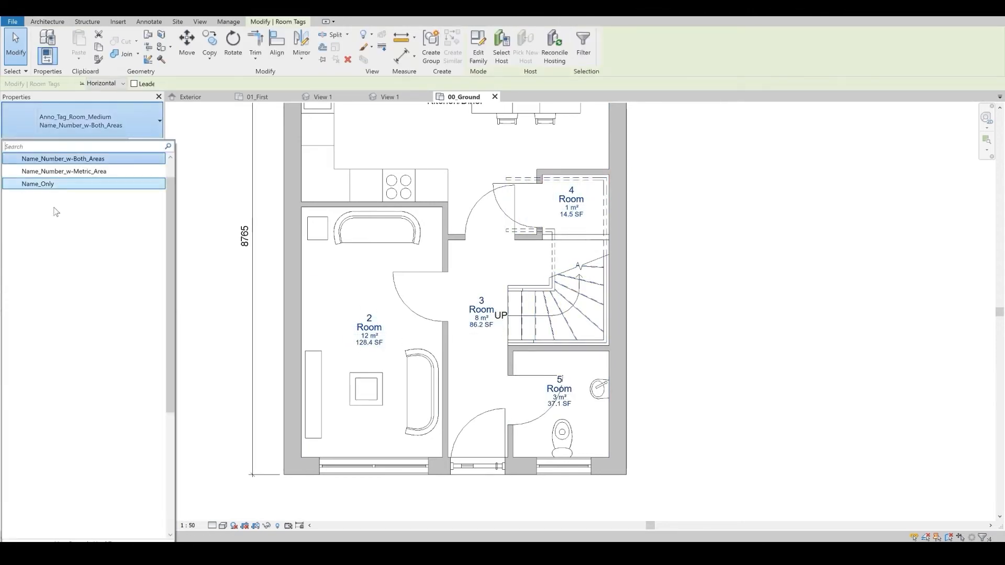
{"action": "left_click", "coordinate": [47, 187]}
{"action": "left_click", "coordinate": [216, 285]}
- Rename the living room Lounge and the small room beside the stairs Store
{"action": "double_click", "coordinate": [368, 329]}
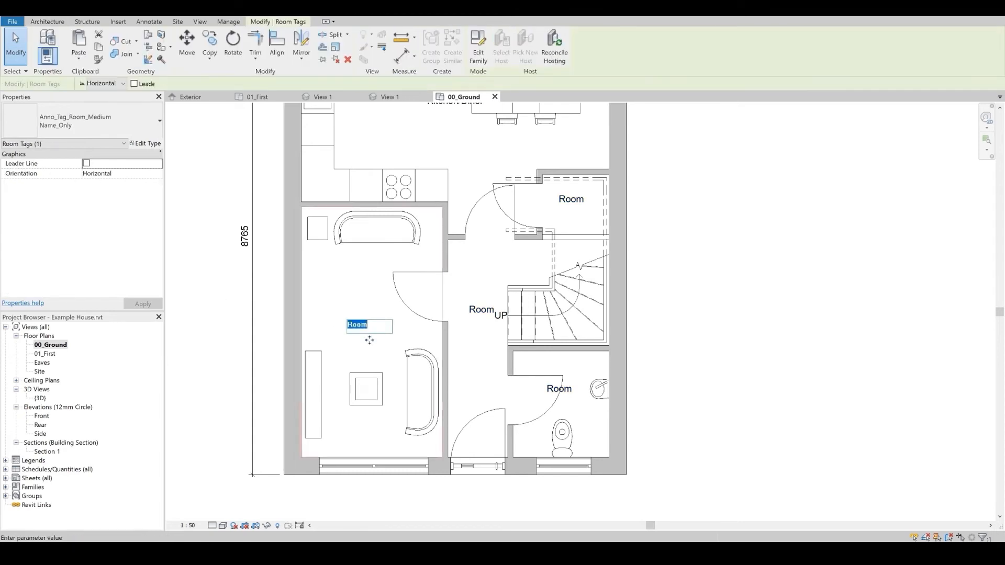
{"action": "key", "text": "Return"}
{"action": "key", "text": "Tab"}
{"action": "left_click", "coordinate": [568, 219]}
{"action": "left_click", "coordinate": [623, 177]}
{"action": "scroll", "coordinate": [630, 171], "scroll_direction": "up", "scroll_amount": 1}
{"action": "scroll", "coordinate": [649, 166], "scroll_direction": "up", "scroll_amount": 2}
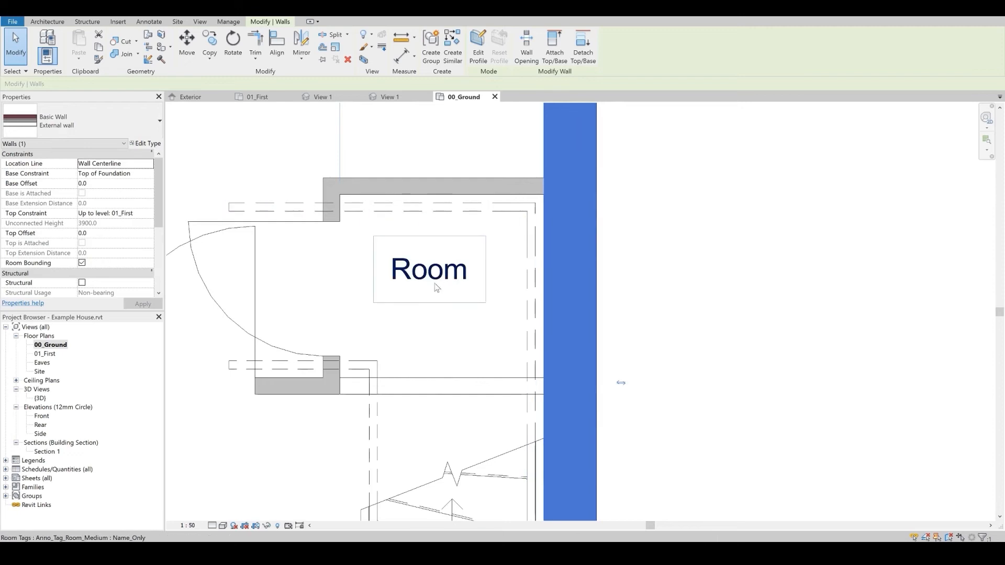
{"action": "double_click", "coordinate": [429, 302]}
{"action": "key", "text": "Return"}
- Rename the entrance hall Hallway and the toilet room WC
{"action": "scroll", "coordinate": [703, 276], "scroll_direction": "down", "scroll_amount": 3}
{"action": "double_click", "coordinate": [462, 436]}
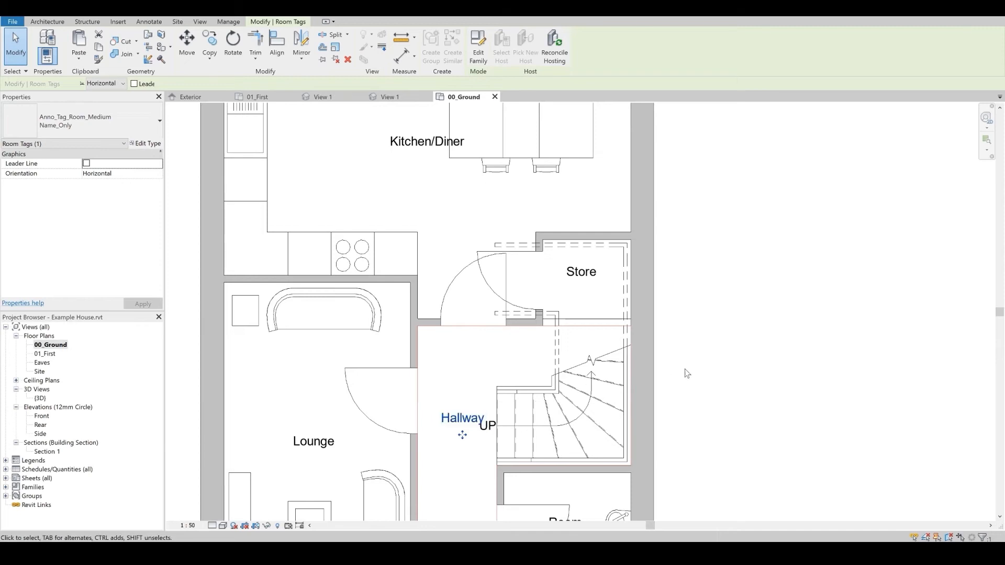
{"action": "key", "text": "Return"}
{"action": "middle_click_drag", "start_coordinate": [687, 373], "coordinate": [646, 220]}
{"action": "double_click", "coordinate": [520, 313]}
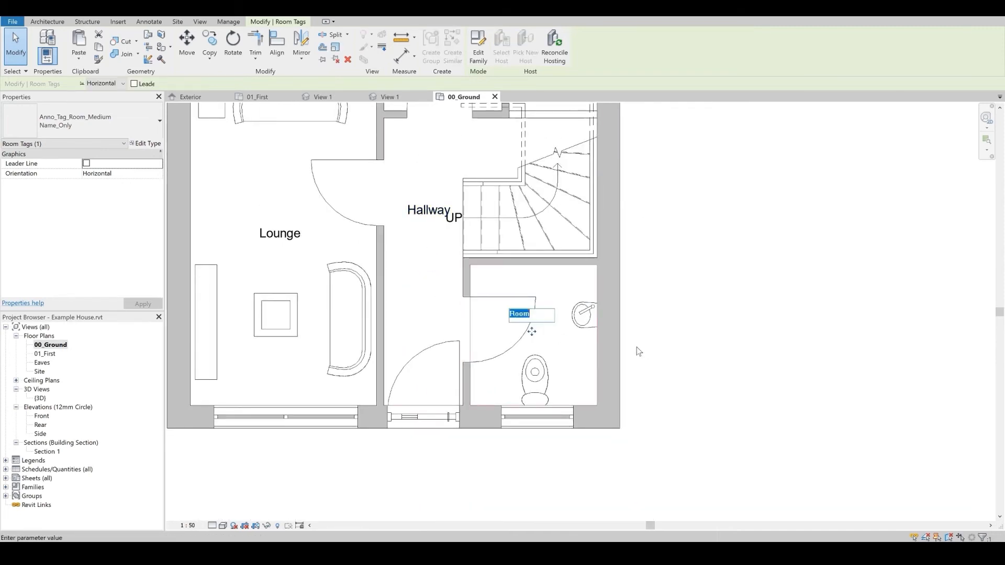
{"action": "type", "text": "WC"}
{"action": "key", "text": "Return"}
{"action": "scroll", "coordinate": [658, 415], "scroll_direction": "down", "scroll_amount": 3}
{"action": "key", "text": "Escape"}
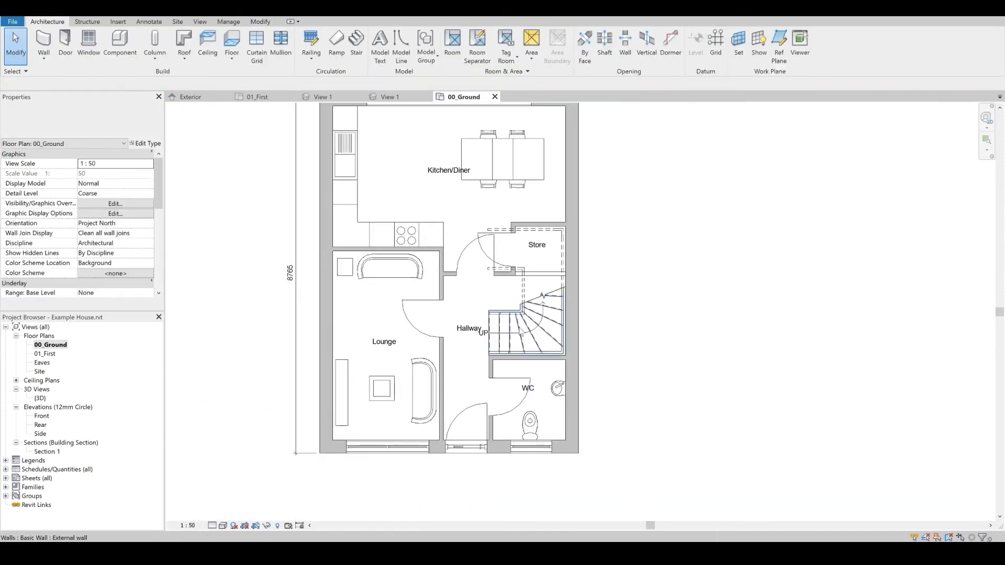
- Move the Hallway tag up so it clears the stair's UP label
{"action": "scroll", "coordinate": [444, 339], "scroll_direction": "up", "scroll_amount": 4}
{"action": "left_click_drag", "start_coordinate": [445, 340], "coordinate": [444, 303]}
{"action": "key", "text": "Escape"}
{"action": "scroll", "coordinate": [458, 264], "scroll_direction": "down", "scroll_amount": 4}
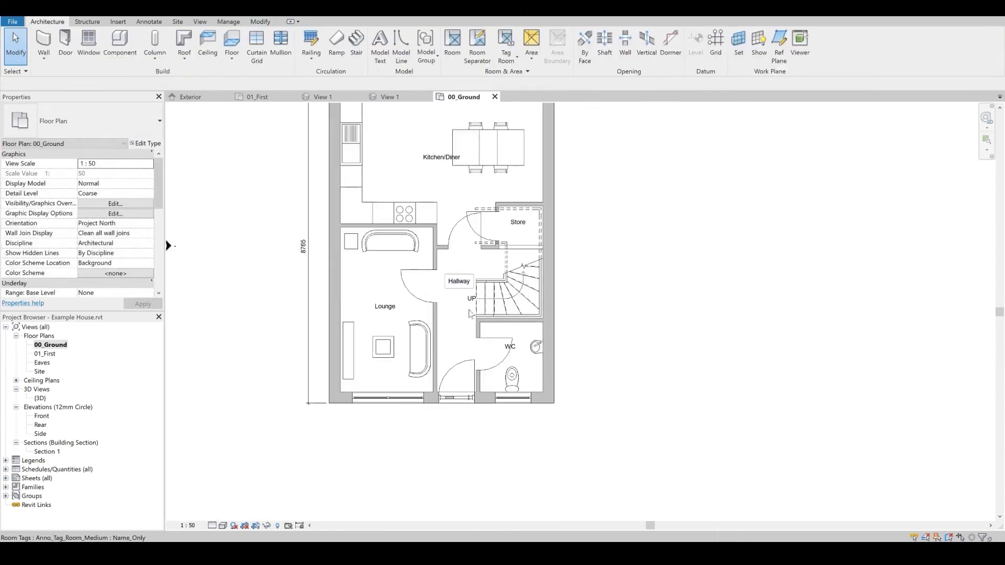
{"action": "middle_click_drag", "start_coordinate": [655, 322], "coordinate": [642, 330]}
{"action": "middle_click_drag", "start_coordinate": [269, 348], "coordinate": [255, 348]}
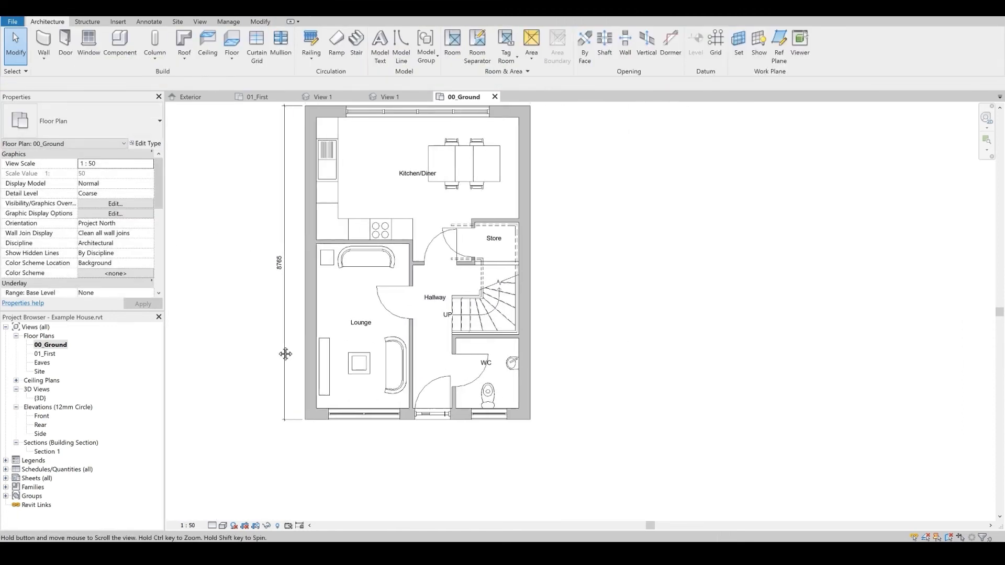
- Open the 01_First floor plan, start placing rooms and set the view scale to 1:50
{"action": "double_click", "coordinate": [46, 354]}
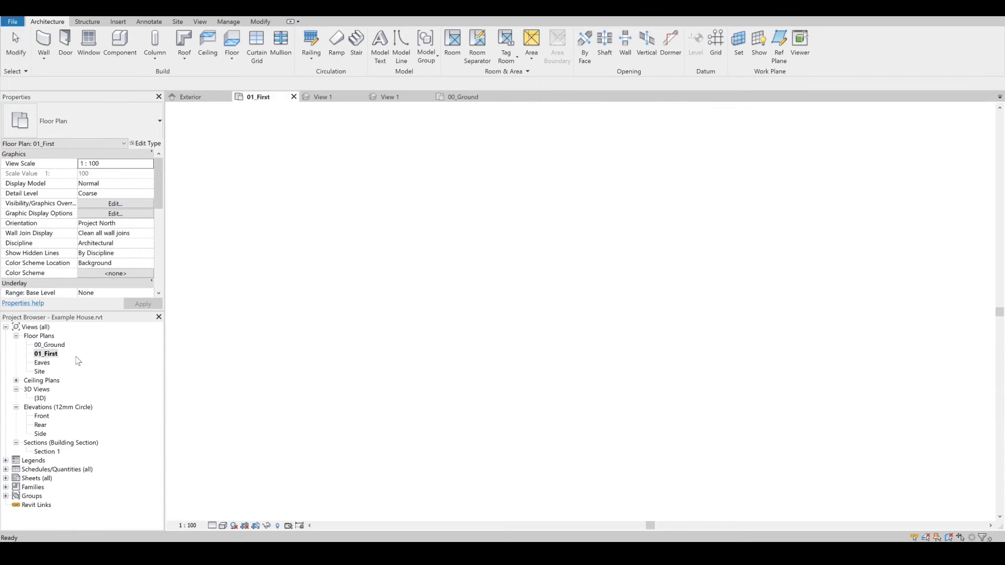
{"action": "middle_click_drag", "start_coordinate": [331, 313], "coordinate": [387, 314]}
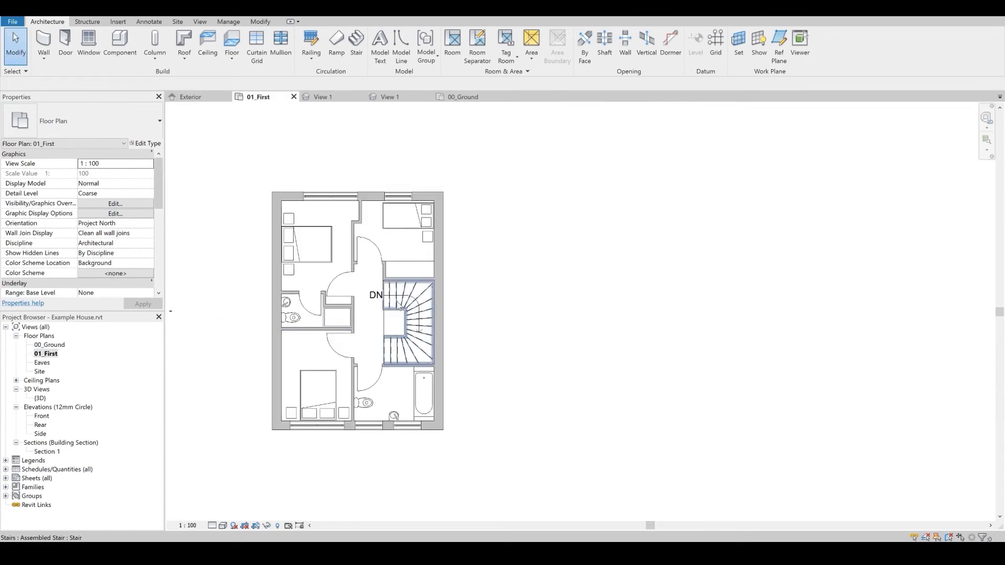
{"action": "left_click", "coordinate": [396, 303]}
{"action": "middle_click_drag", "start_coordinate": [364, 351], "coordinate": [479, 305]}
{"action": "scroll", "coordinate": [427, 312], "scroll_direction": "up", "scroll_amount": 2}
{"action": "left_click", "coordinate": [682, 279]}
{"action": "middle_click_drag", "start_coordinate": [299, 254], "coordinate": [309, 307]}
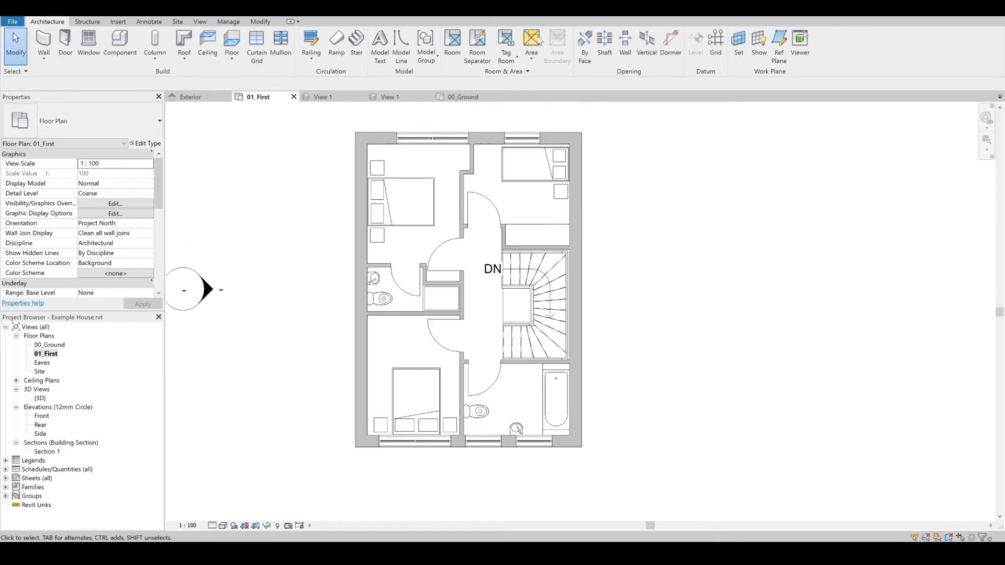
{"action": "left_click", "coordinate": [452, 41]}
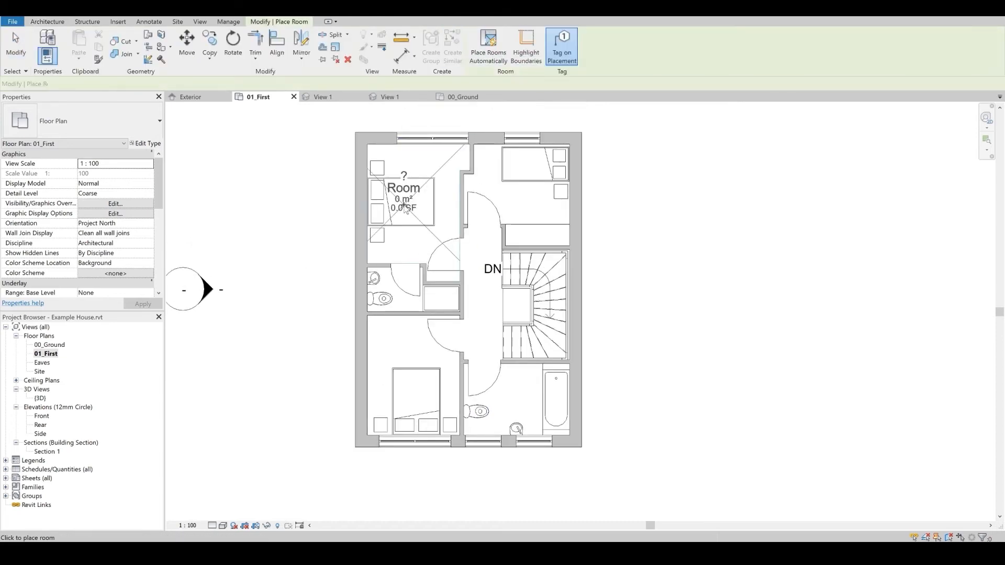
{"action": "left_click", "coordinate": [187, 526]}
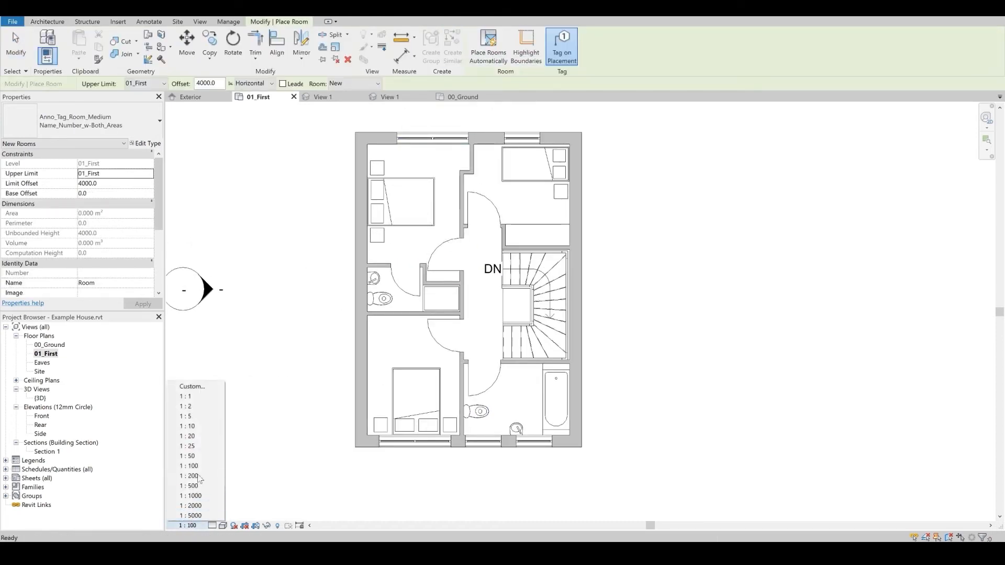
{"action": "left_click", "coordinate": [188, 456]}
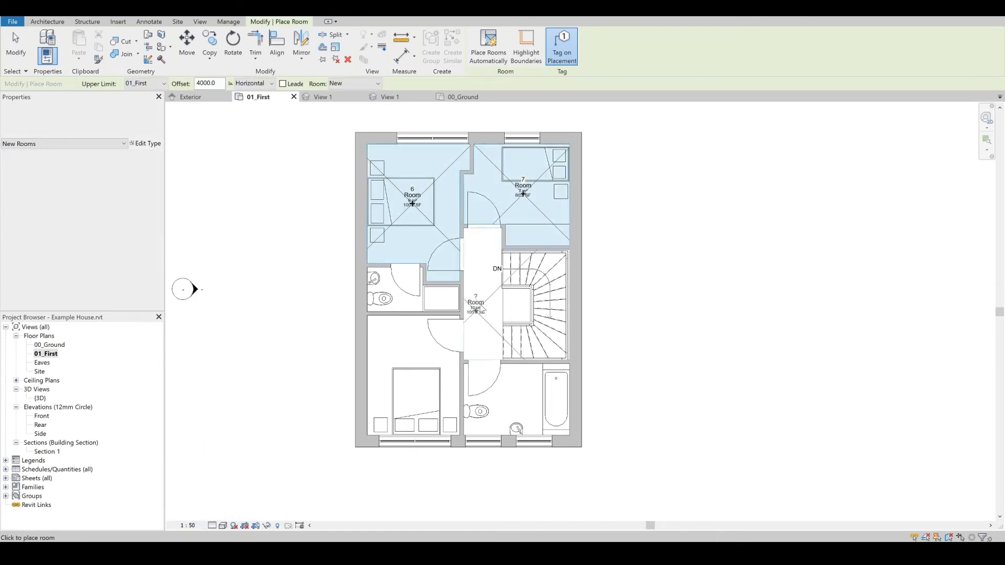
- Place tagged rooms in the three bedrooms, the stair landing, the bathroom and the en-suite, and leave room placement
{"action": "left_click", "coordinate": [489, 302]}
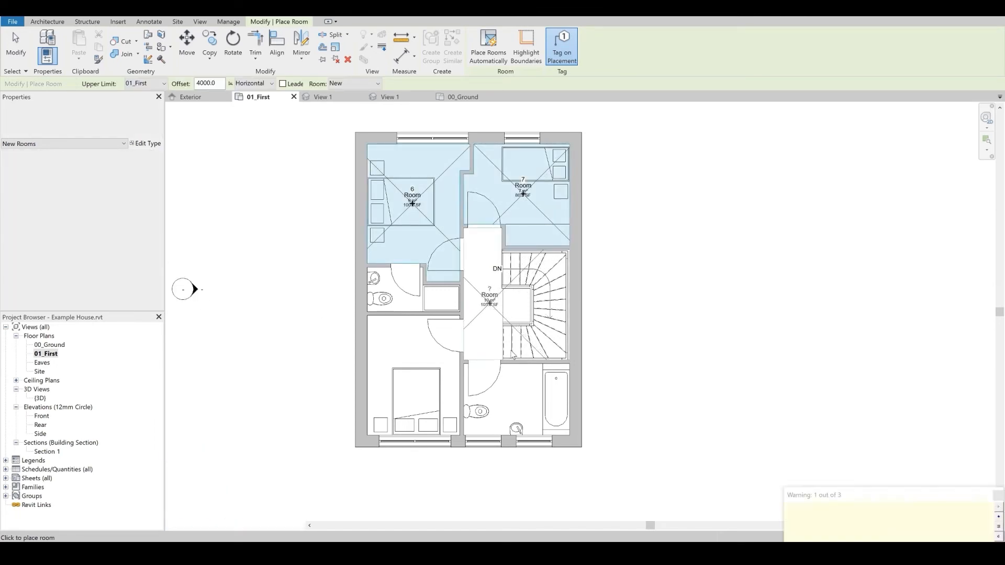
{"action": "left_click", "coordinate": [997, 496]}
{"action": "scroll", "coordinate": [516, 380], "scroll_direction": "up", "scroll_amount": 5}
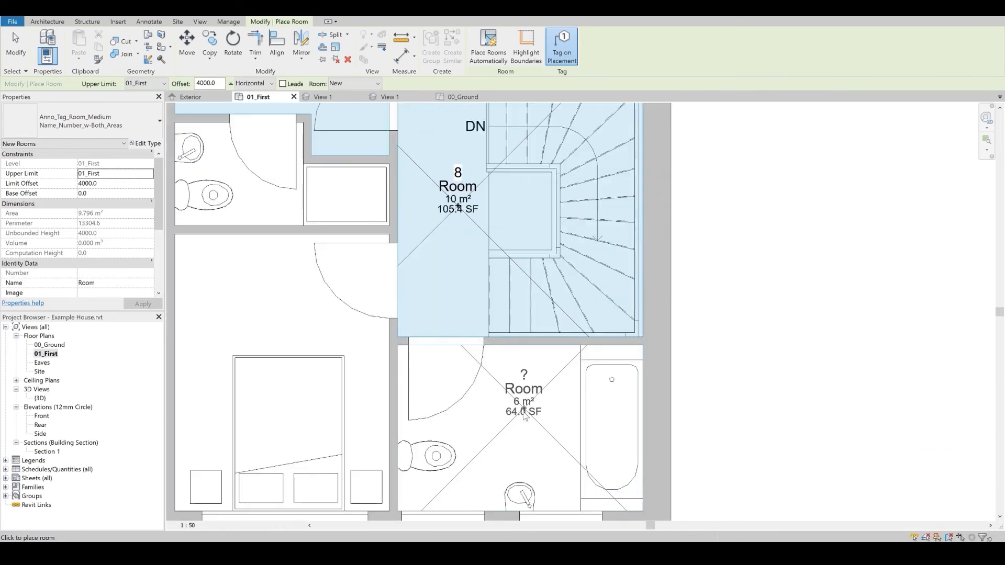
{"action": "left_click", "coordinate": [521, 422]}
{"action": "scroll", "coordinate": [373, 356], "scroll_direction": "down", "scroll_amount": 3}
{"action": "scroll", "coordinate": [366, 401], "scroll_direction": "up", "scroll_amount": 2}
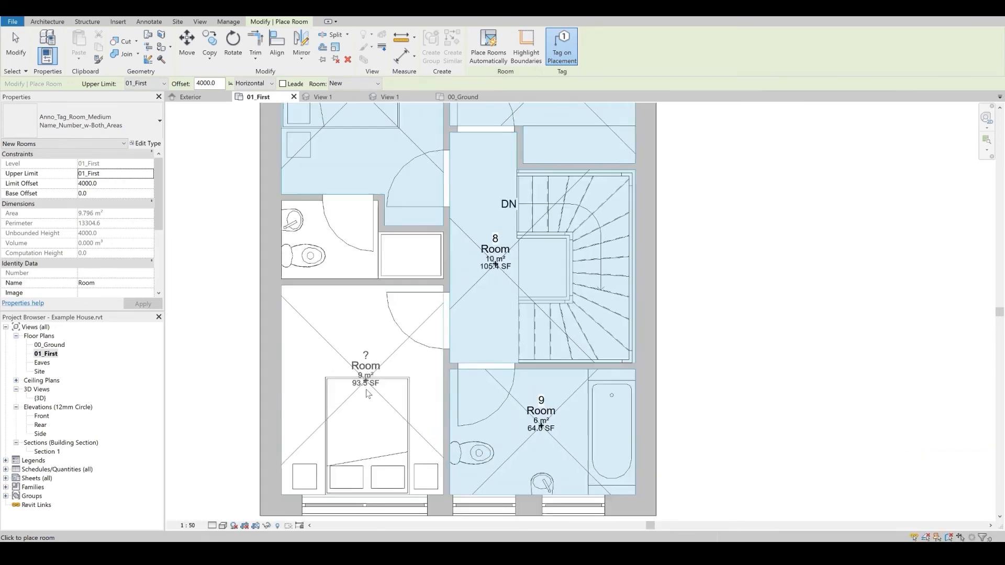
{"action": "left_click", "coordinate": [366, 398]}
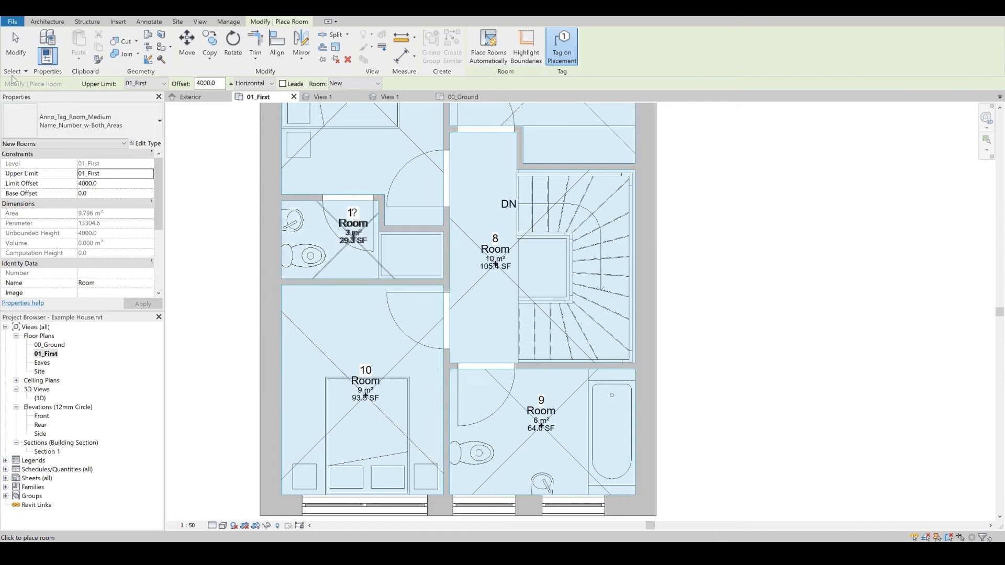
{"action": "left_click", "coordinate": [17, 55]}
- Switch all six first-floor room tags to the Name_Only type
{"action": "left_click", "coordinate": [366, 382]}
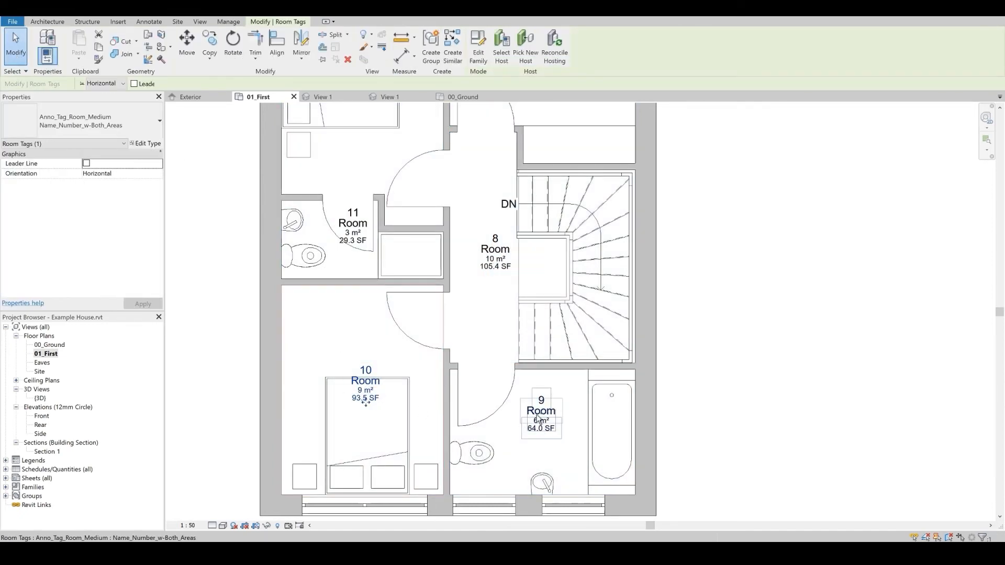
{"action": "left_click", "coordinate": [509, 267], "text": "ctrl"}
{"action": "middle_click_drag", "start_coordinate": [486, 200], "coordinate": [499, 327]}
{"action": "left_click", "coordinate": [559, 192], "text": "ctrl"}
{"action": "left_click", "coordinate": [391, 210], "text": "ctrl"}
{"action": "left_click", "coordinate": [373, 344], "text": "ctrl"}
{"action": "left_click", "coordinate": [160, 120]}
{"action": "left_click", "coordinate": [78, 189]}
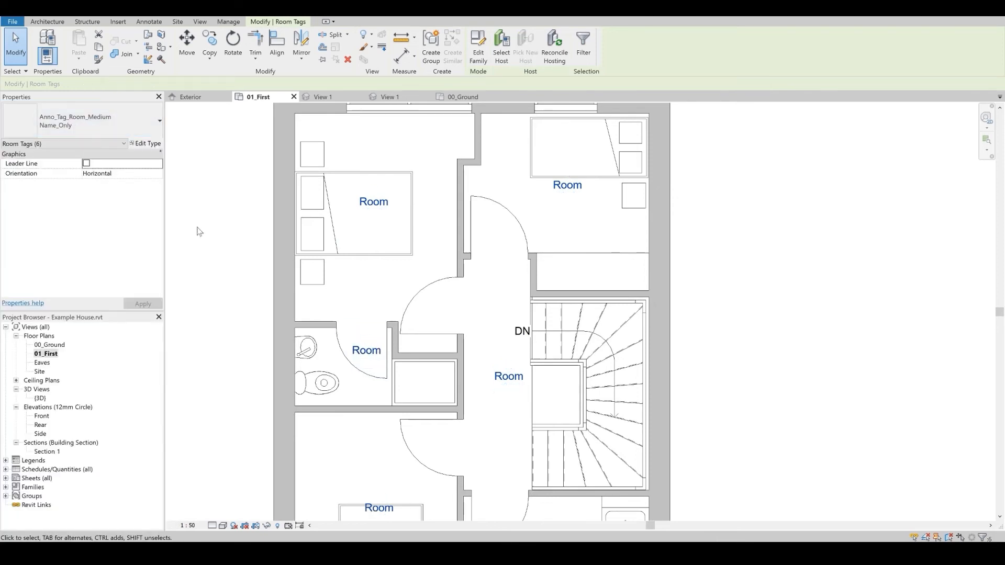
{"action": "key", "text": "Escape"}
- Rename the double bedroom next to the en-suite Master Bedroom and the single-bed room Bedroom
{"action": "double_click", "coordinate": [375, 204]}
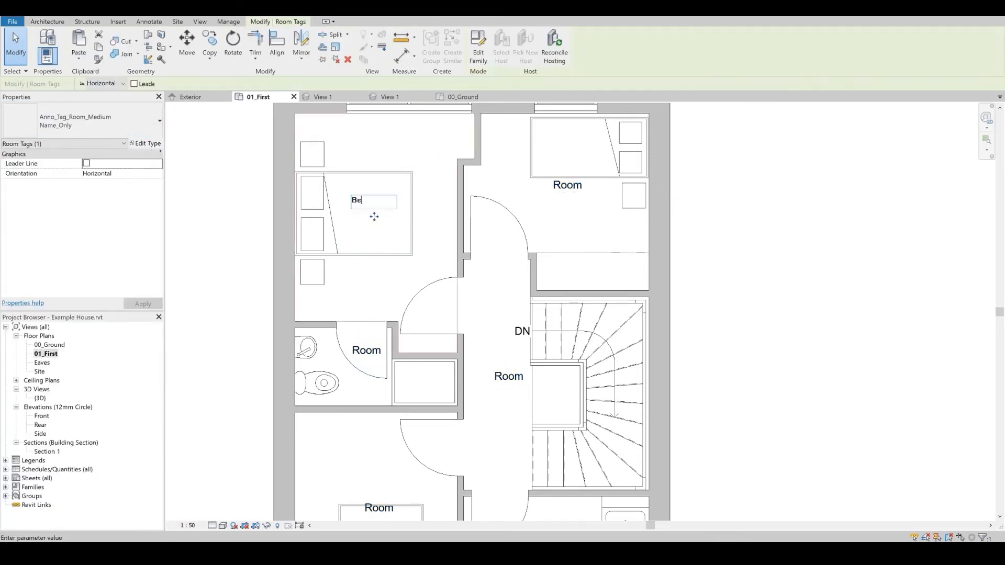
{"action": "left_click", "coordinate": [721, 193]}
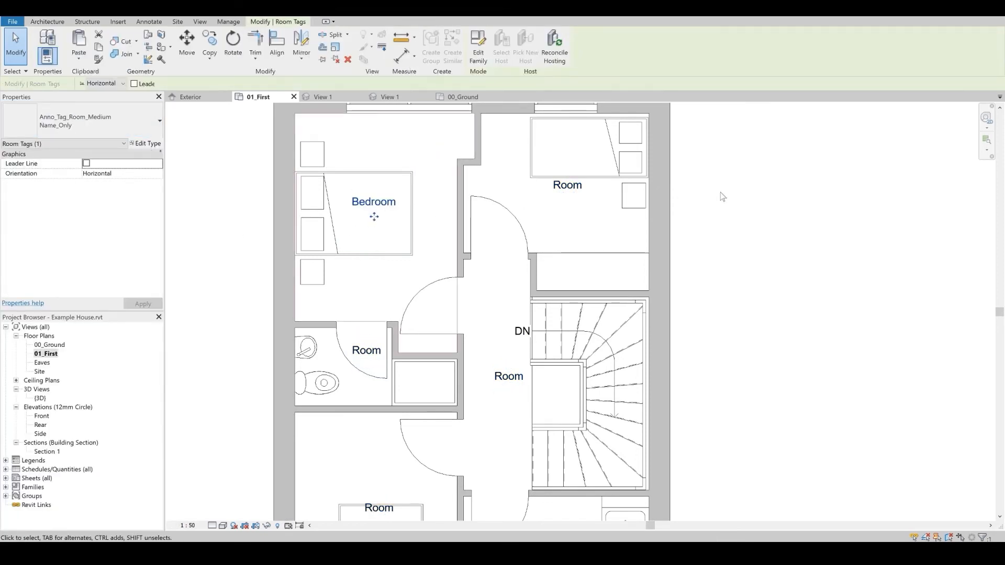
{"action": "double_click", "coordinate": [560, 184]}
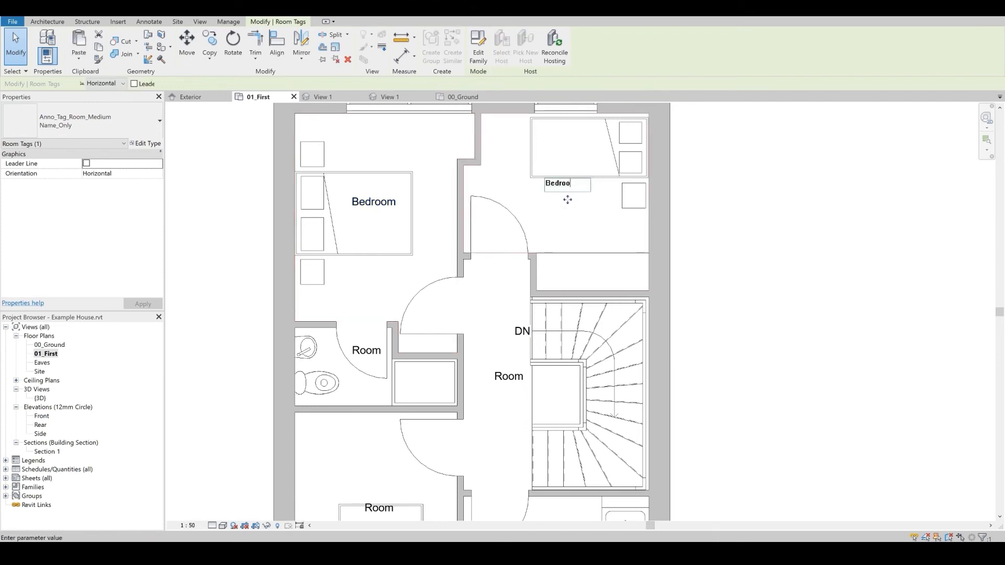
{"action": "type", "text": "Bedroom"}
{"action": "left_click", "coordinate": [567, 205]}
{"action": "double_click", "coordinate": [372, 204]}
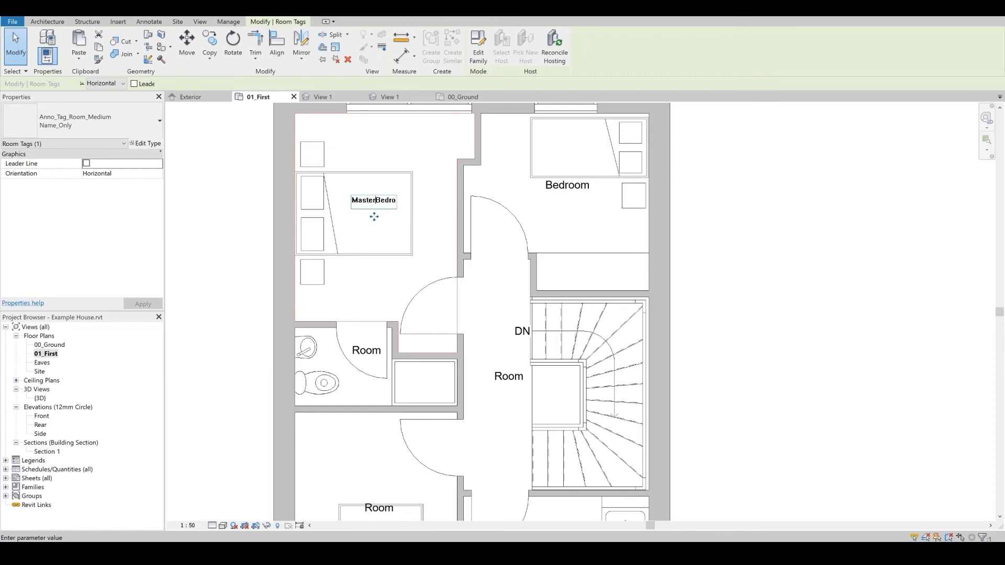
{"action": "left_click", "coordinate": [375, 216]}
{"action": "left_click", "coordinate": [375, 203]}
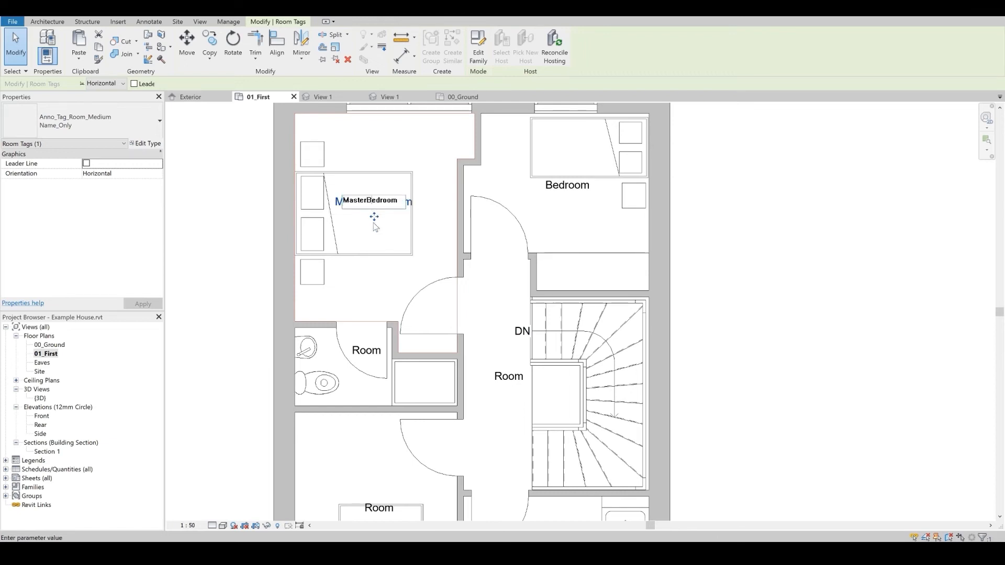
{"action": "left_click", "coordinate": [707, 260]}
- Move the single-bed room's Bedroom tag slightly down, clear of the bed
{"action": "scroll", "coordinate": [483, 212], "scroll_direction": "down", "scroll_amount": 5}
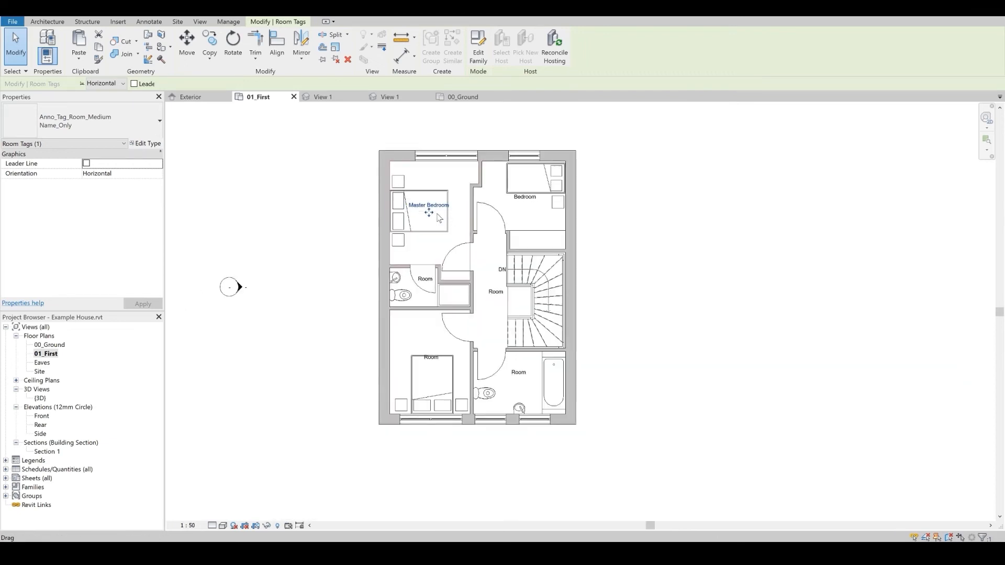
{"action": "scroll", "coordinate": [435, 212], "scroll_direction": "up", "scroll_amount": 1}
{"action": "middle_click_drag", "start_coordinate": [434, 212], "coordinate": [389, 148]}
{"action": "left_click", "coordinate": [483, 134]}
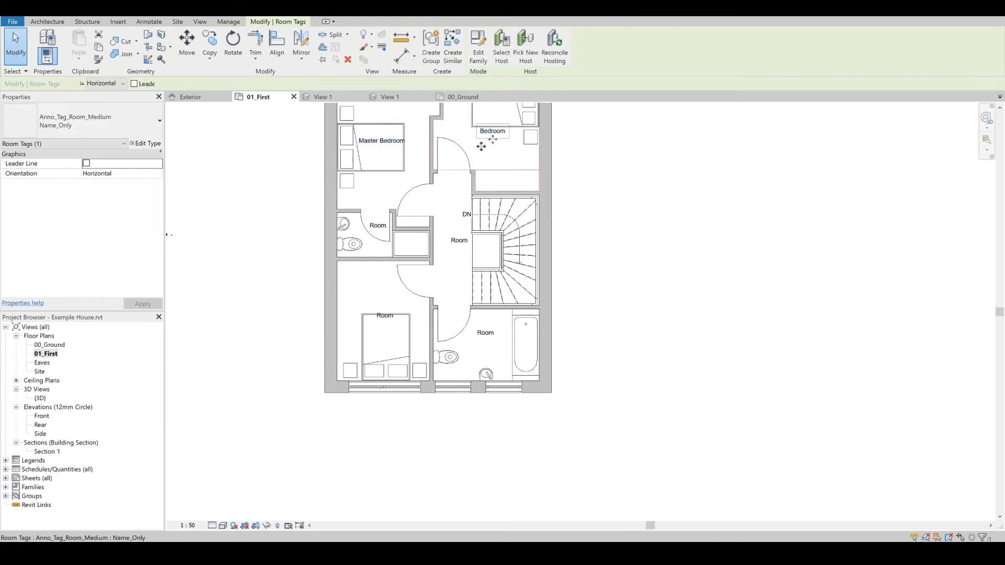
{"action": "left_click_drag", "start_coordinate": [492, 144], "coordinate": [489, 145]}
{"action": "key", "text": "Escape"}
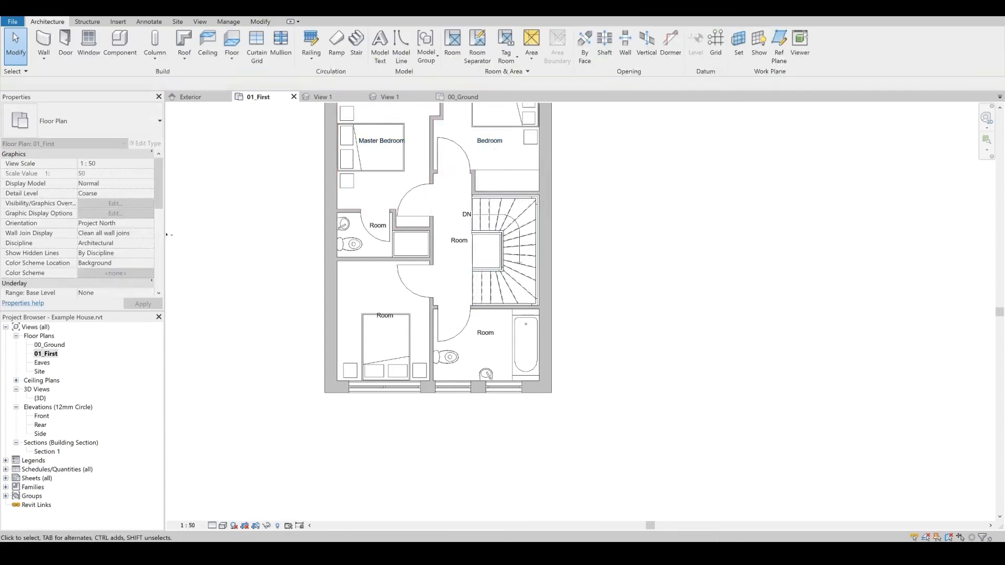
- Rename the room containing the bathtub Bathroom
{"action": "scroll", "coordinate": [509, 365], "scroll_direction": "up", "scroll_amount": 2}
{"action": "left_click", "coordinate": [477, 318]}
{"action": "left_click", "coordinate": [476, 319]}
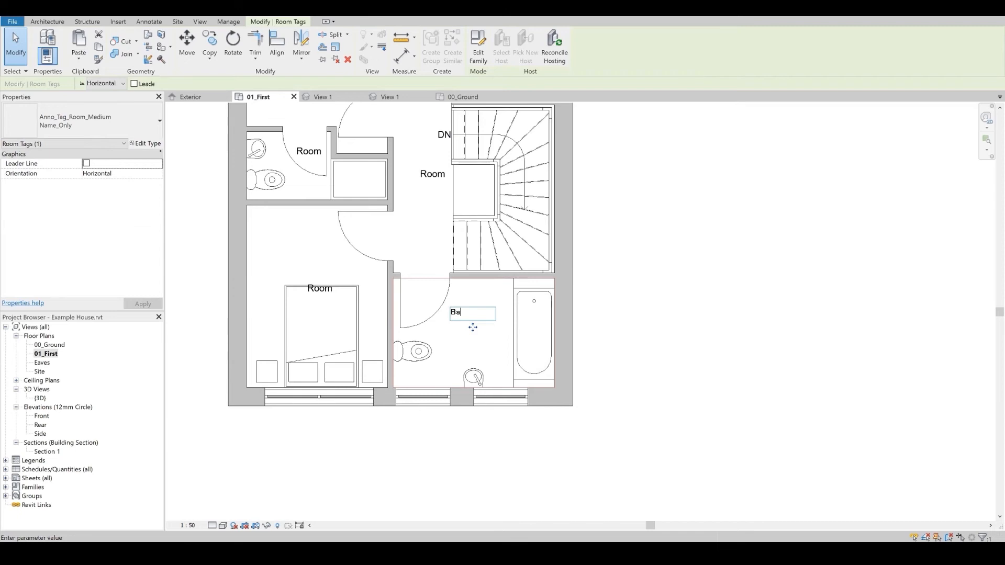
{"action": "key", "text": "Return"}
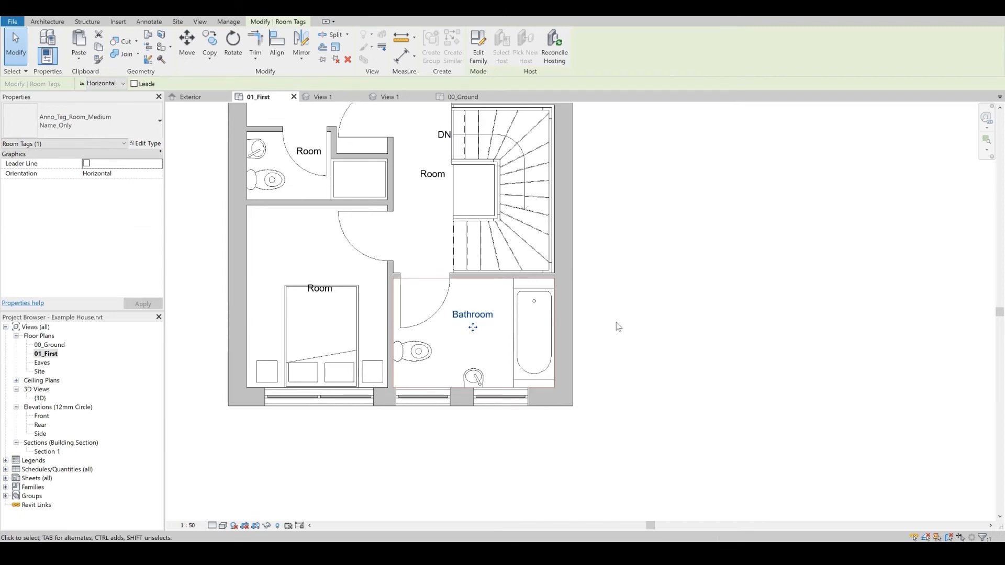
- Rename the room next to the bathroom Bedroom and move its tag up, clear of the bed
{"action": "left_click", "coordinate": [318, 288]}
{"action": "left_click", "coordinate": [317, 288]}
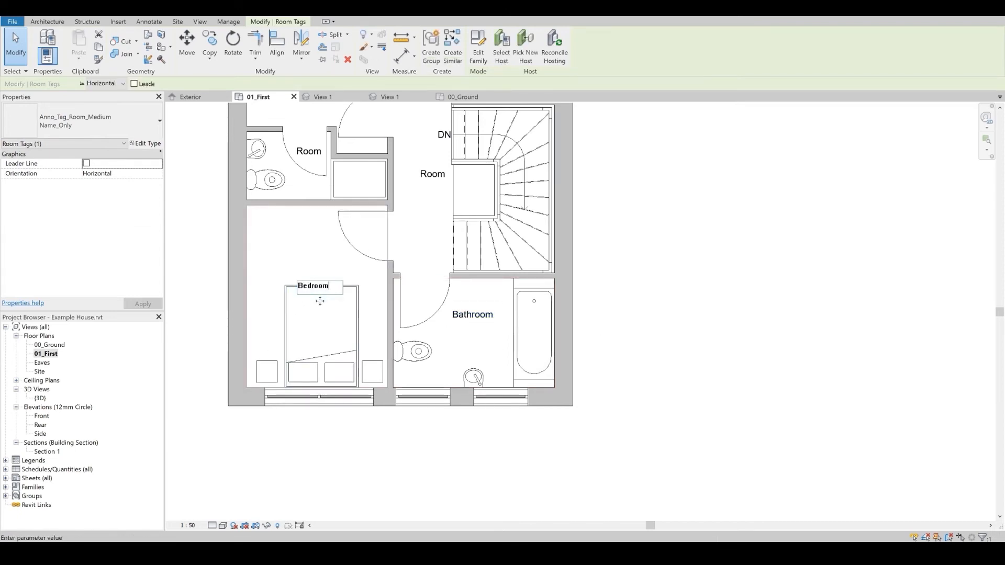
{"action": "left_click", "coordinate": [620, 316]}
{"action": "left_click_drag", "start_coordinate": [320, 301], "coordinate": [316, 272]}
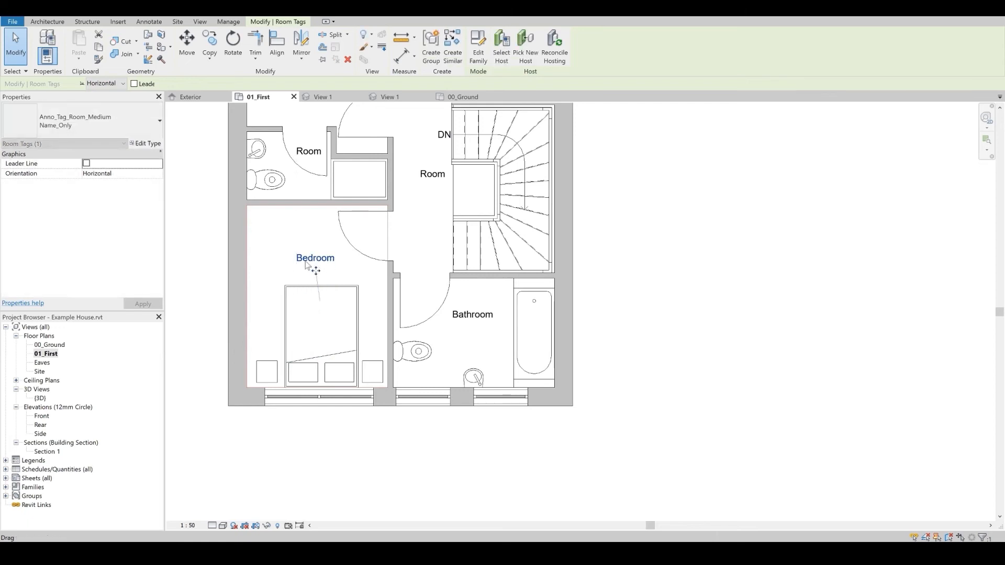
{"action": "middle_click_drag", "start_coordinate": [314, 185], "coordinate": [338, 287]}
{"action": "left_click", "coordinate": [328, 251]}
{"action": "left_click", "coordinate": [209, 237]}
{"action": "scroll", "coordinate": [207, 237], "scroll_direction": "up", "scroll_amount": 2}
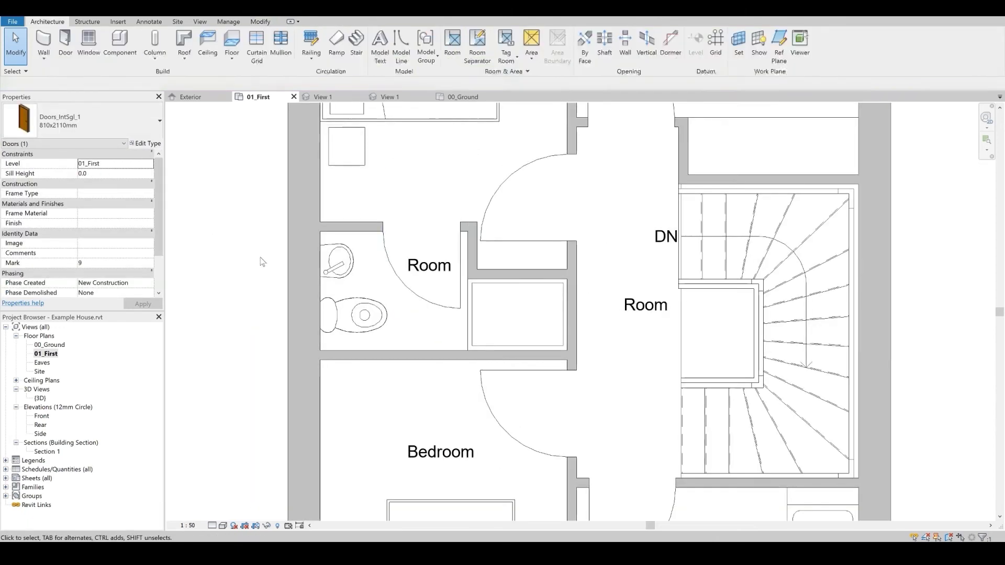
{"action": "double_click", "coordinate": [425, 273]}
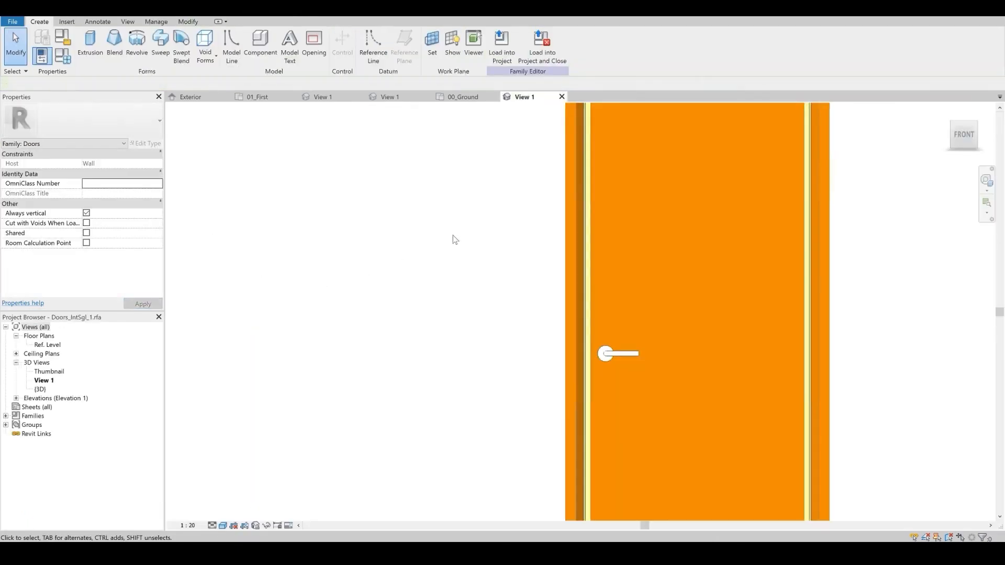
{"action": "left_click", "coordinate": [502, 55]}
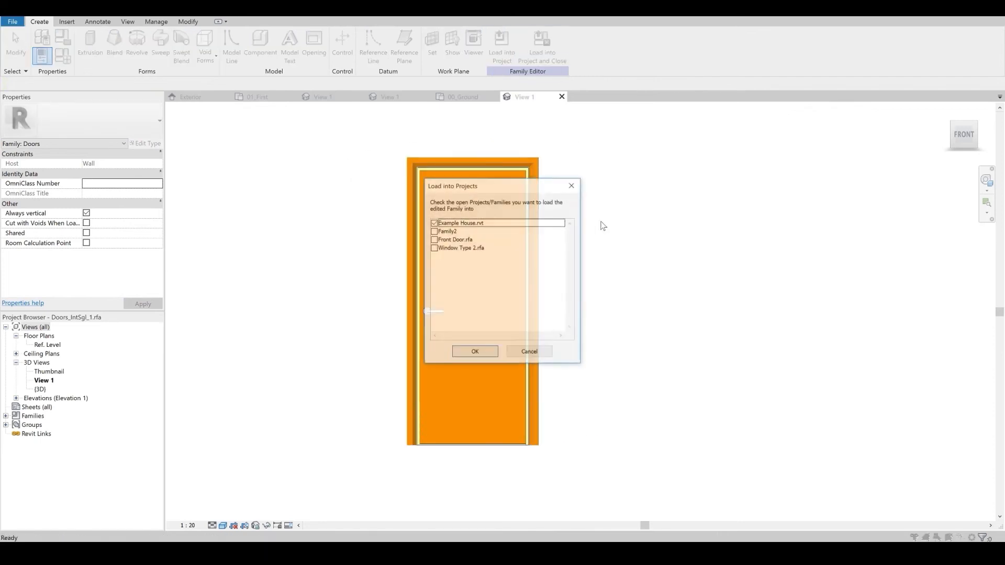
{"action": "left_click", "coordinate": [475, 352]}
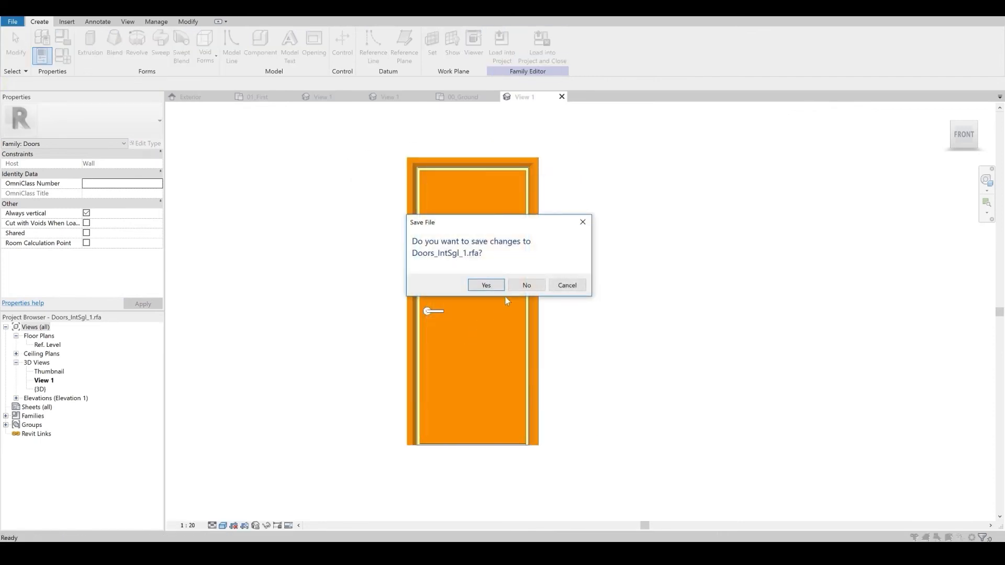
{"action": "key", "text": "Return"}
- Rename the small shower room below the Master Bedroom En-Suite and move its tag slightly down
{"action": "scroll", "coordinate": [418, 262], "scroll_direction": "up", "scroll_amount": 5}
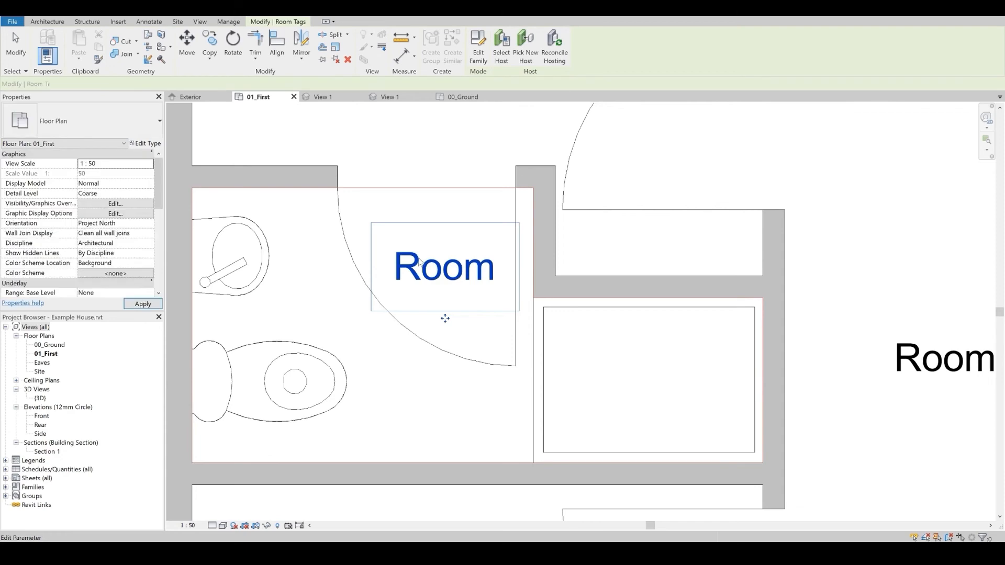
{"action": "left_click", "coordinate": [419, 262]}
{"action": "left_click", "coordinate": [424, 277]}
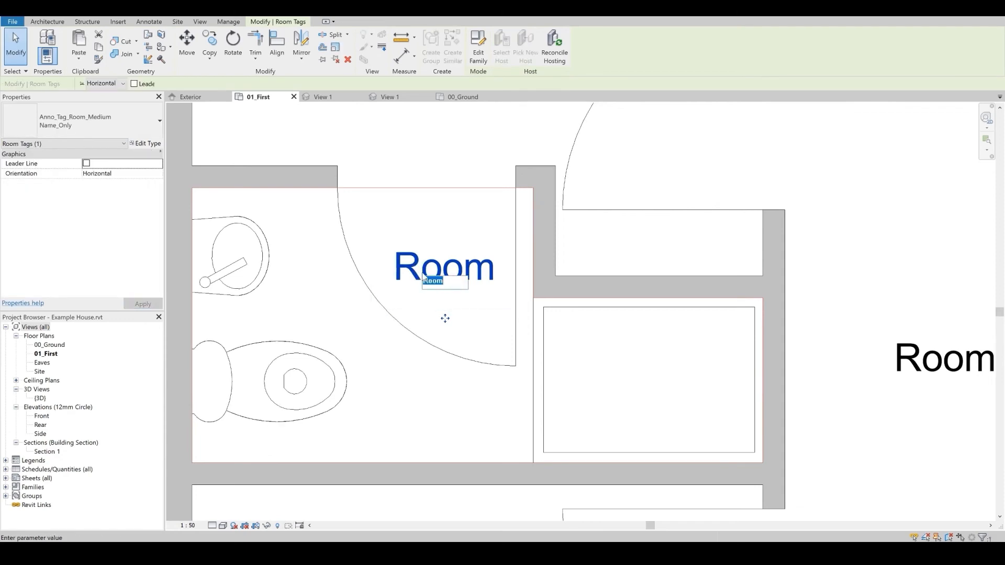
{"action": "scroll", "coordinate": [425, 269], "scroll_direction": "down", "scroll_amount": 4}
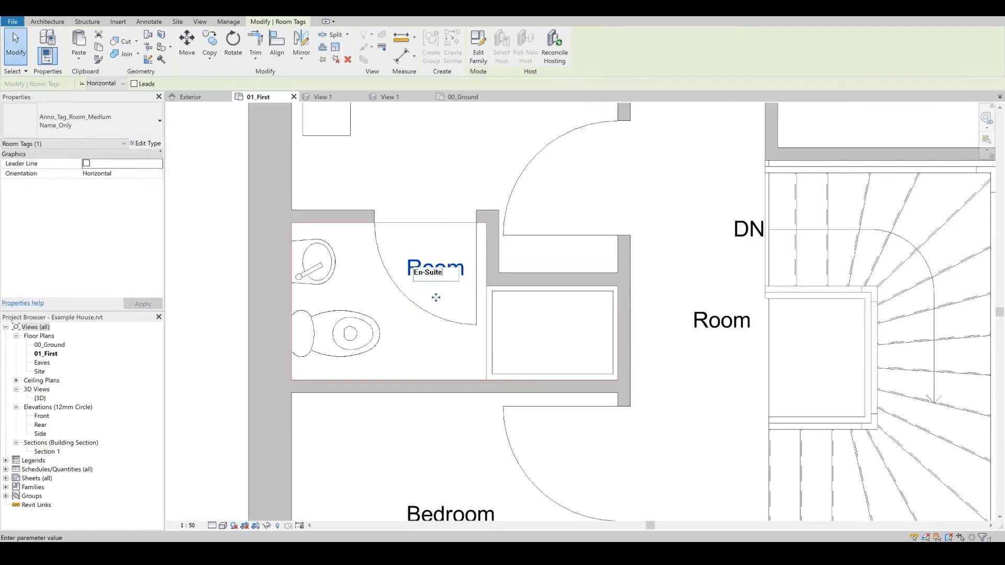
{"action": "left_click", "coordinate": [255, 229]}
{"action": "left_click_drag", "start_coordinate": [433, 288], "coordinate": [429, 308]}
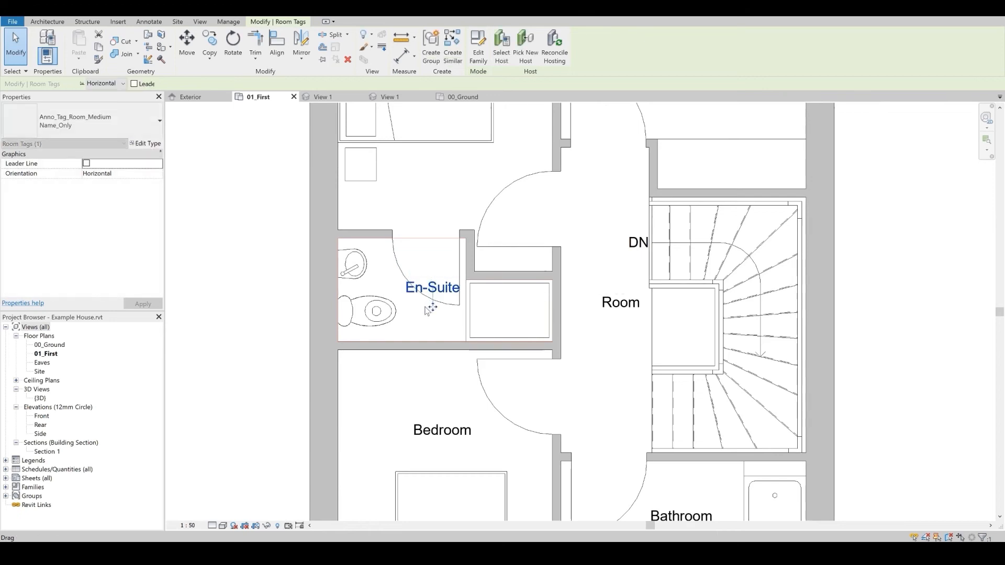
- Rename the circulation space beside the first-floor stairs Landing
{"action": "scroll", "coordinate": [427, 307], "scroll_direction": "down", "scroll_amount": 3}
{"action": "scroll", "coordinate": [532, 308], "scroll_direction": "up", "scroll_amount": 2}
{"action": "double_click", "coordinate": [528, 304]}
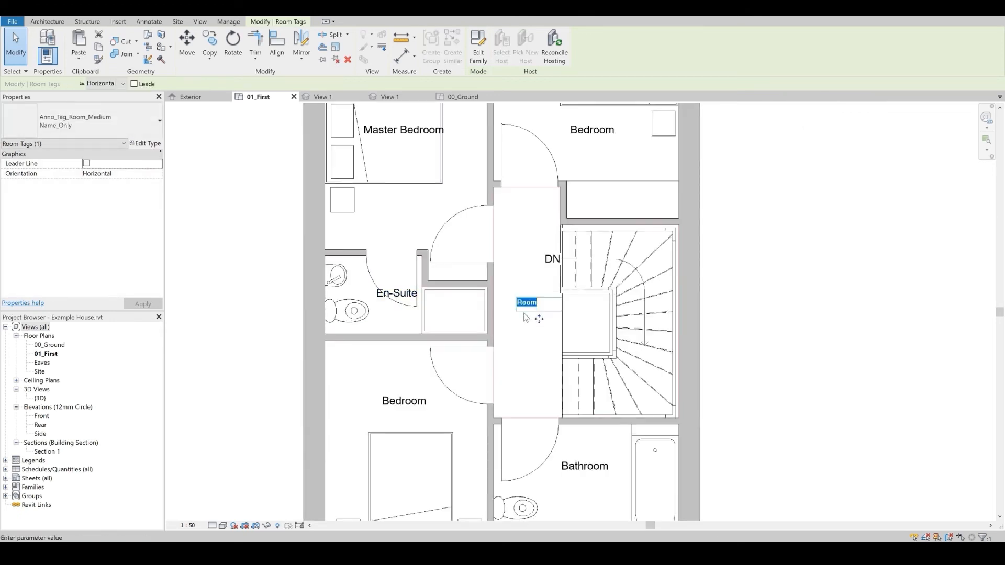
{"action": "type", "text": "Landing"}
{"action": "key", "text": "Return"}
{"action": "key", "text": "Escape"}
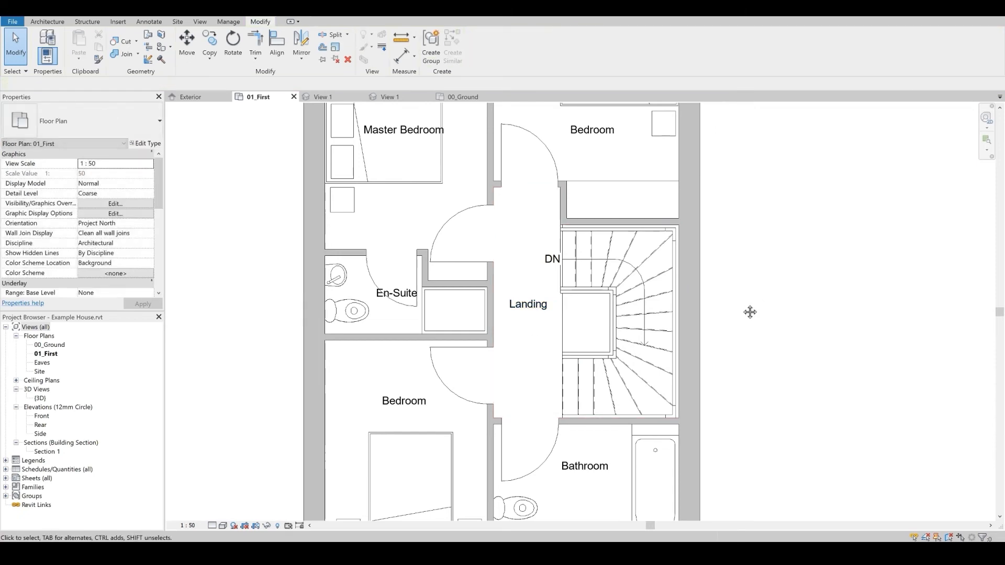
- Draw a Thin Lines model line along the landing's edge, from the stairwell corner down to the bathroom wall beside its door
{"action": "scroll", "coordinate": [750, 312], "scroll_direction": "up", "scroll_amount": 3}
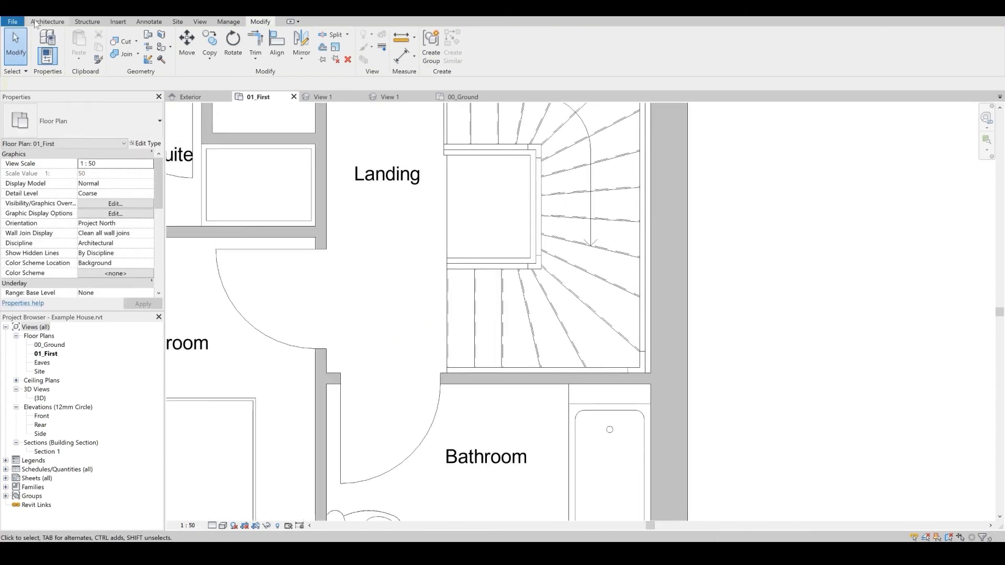
{"action": "left_click", "coordinate": [35, 23]}
{"action": "left_click", "coordinate": [401, 46]}
{"action": "scroll", "coordinate": [443, 143], "scroll_direction": "up", "scroll_amount": 2}
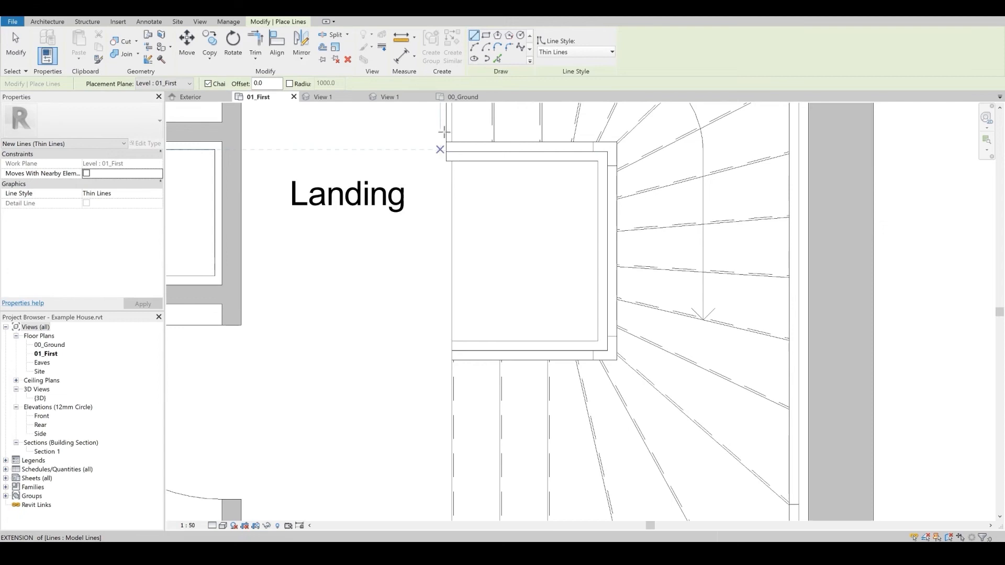
{"action": "left_click", "coordinate": [445, 161]}
{"action": "scroll", "coordinate": [431, 291], "scroll_direction": "down", "scroll_amount": 4}
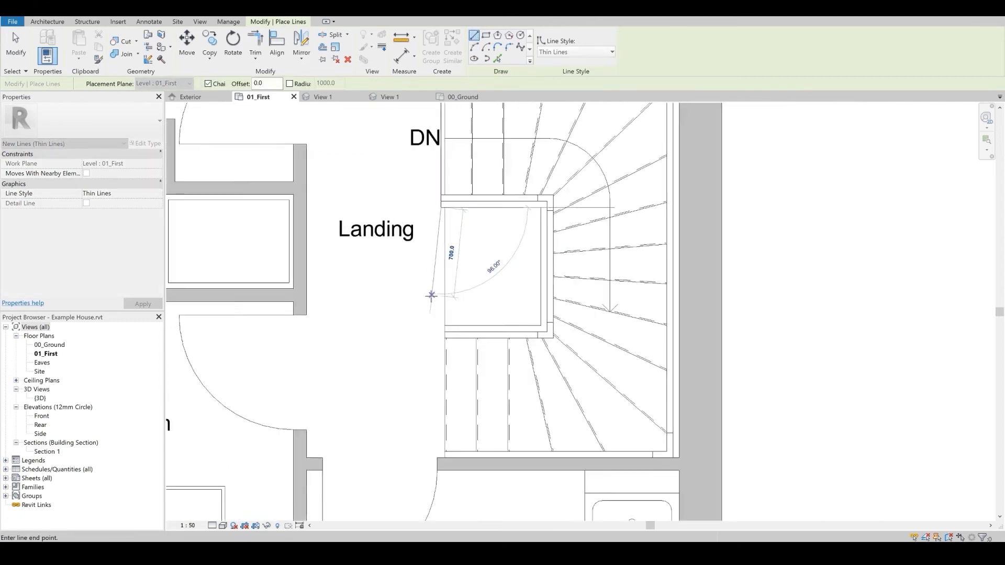
{"action": "scroll", "coordinate": [429, 403], "scroll_direction": "up", "scroll_amount": 5}
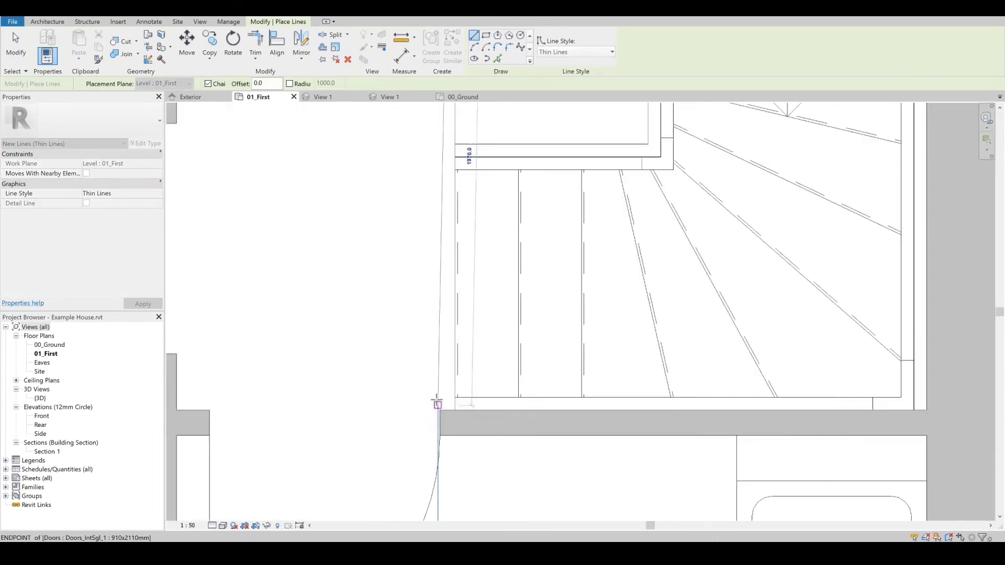
{"action": "left_click", "coordinate": [437, 405]}
{"action": "scroll", "coordinate": [411, 348], "scroll_direction": "down", "scroll_amount": 3}
{"action": "left_click", "coordinate": [15, 46]}
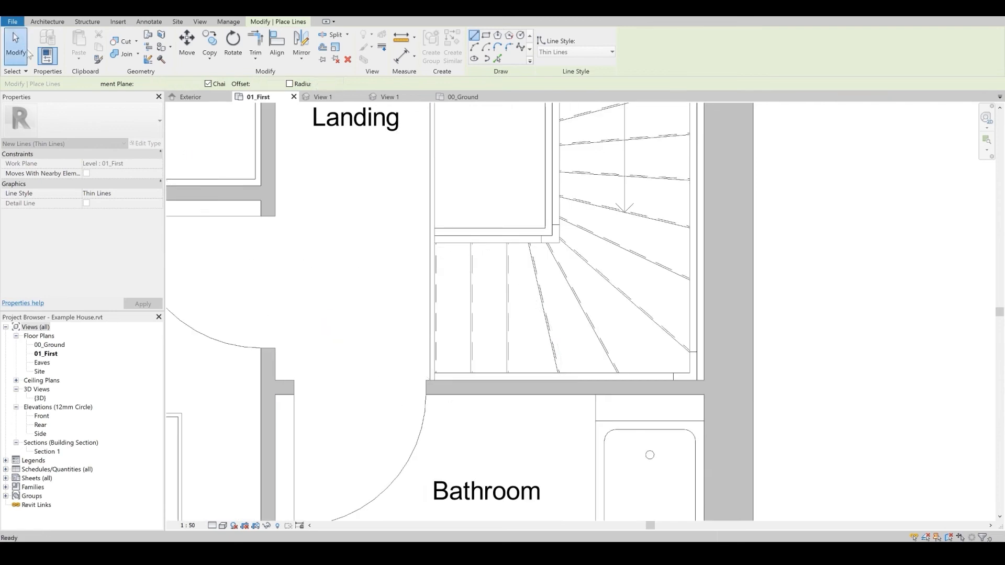
{"action": "scroll", "coordinate": [355, 344], "scroll_direction": "down", "scroll_amount": 5}
{"action": "scroll", "coordinate": [390, 360], "scroll_direction": "down", "scroll_amount": 2}
{"action": "middle_click_drag", "start_coordinate": [356, 346], "coordinate": [423, 349]}
{"action": "scroll", "coordinate": [388, 338], "scroll_direction": "down", "scroll_amount": 2}
{"action": "scroll", "coordinate": [424, 349], "scroll_direction": "up", "scroll_amount": 1}
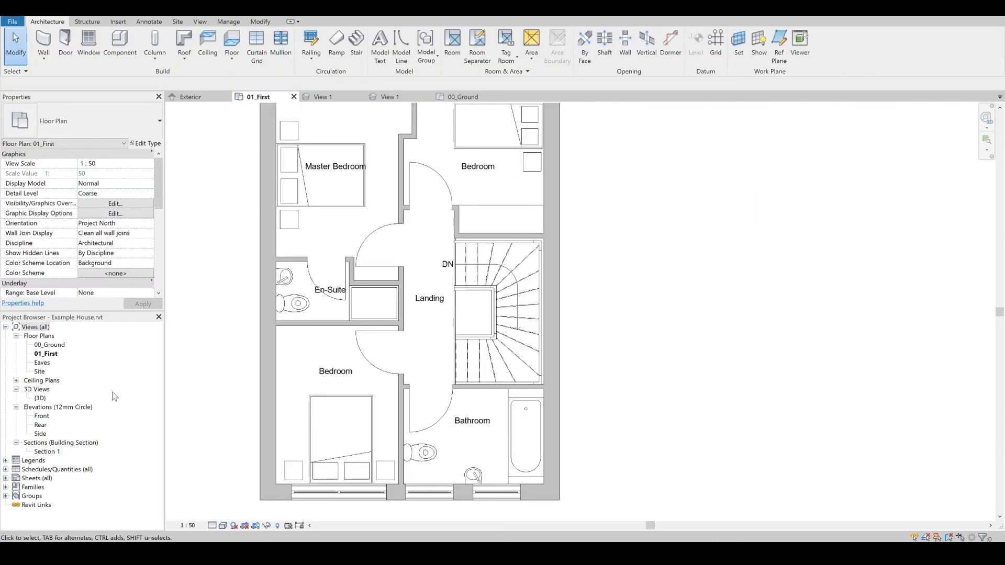
- Open the Front elevation view of the house
{"action": "double_click", "coordinate": [39, 417]}
{"action": "scroll", "coordinate": [428, 386], "scroll_direction": "up", "scroll_amount": 2}
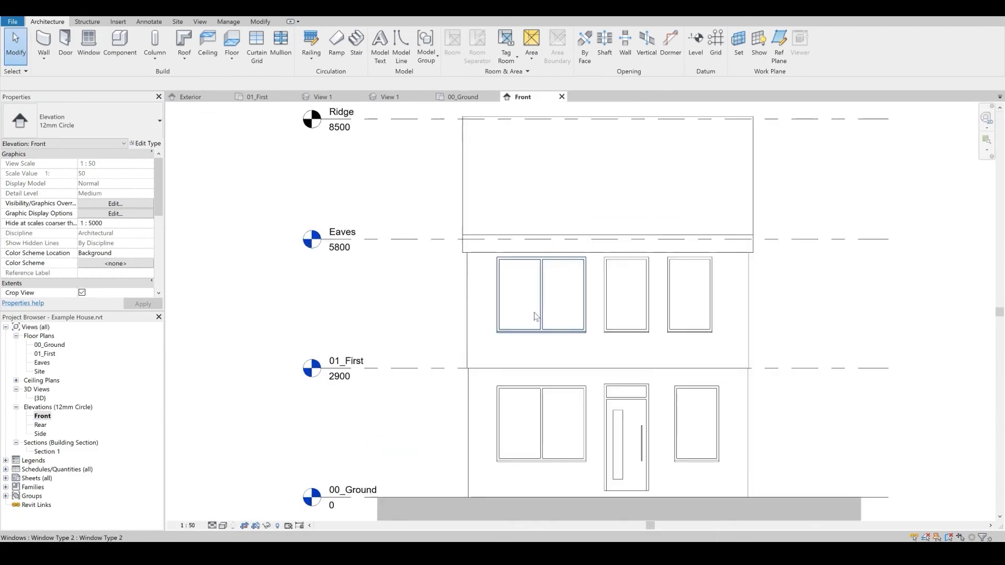
{"action": "middle_click_drag", "start_coordinate": [534, 316], "coordinate": [527, 382]}
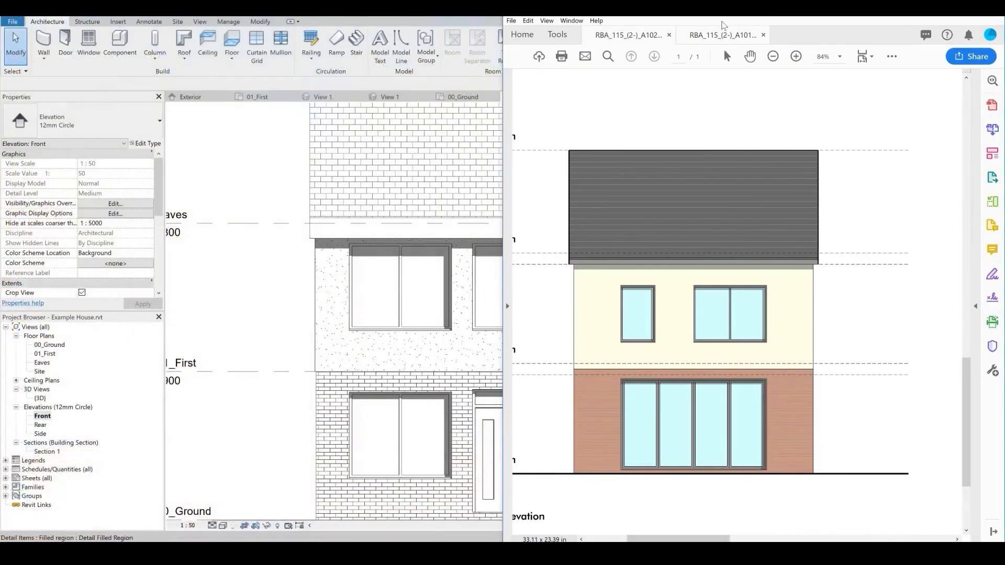
- Switch to the reference PDF and compare the first-floor window surround in its front elevation with the modelled double window
{"action": "left_click", "coordinate": [865, 56]}
{"action": "left_click", "coordinate": [906, 88]}
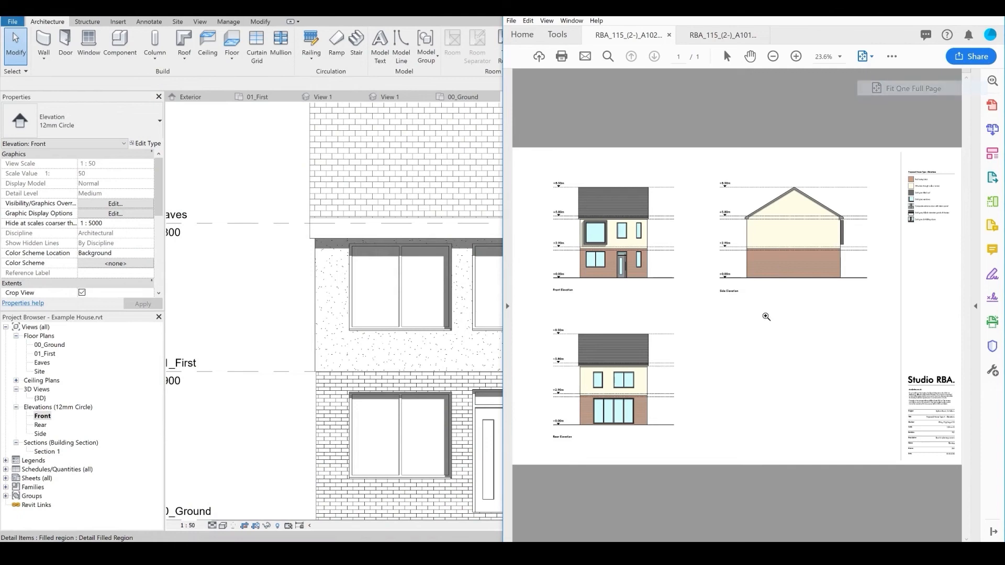
{"action": "left_click_drag", "start_coordinate": [564, 189], "coordinate": [713, 320]}
{"action": "left_click_drag", "start_coordinate": [670, 280], "coordinate": [669, 304]}
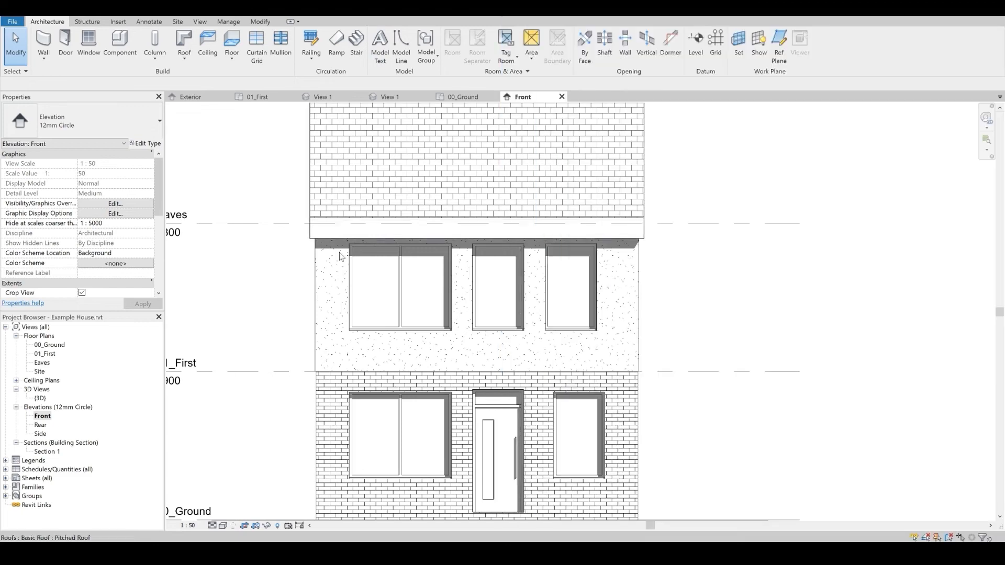
{"action": "scroll", "coordinate": [395, 337], "scroll_direction": "down", "scroll_amount": 1}
{"action": "scroll", "coordinate": [407, 332], "scroll_direction": "up", "scroll_amount": 4}
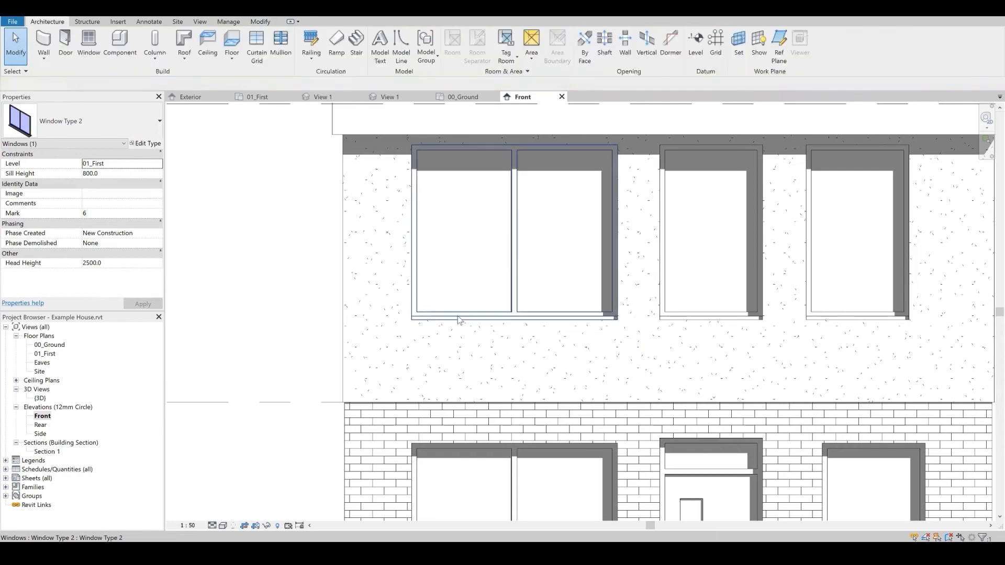
{"action": "left_click", "coordinate": [466, 327]}
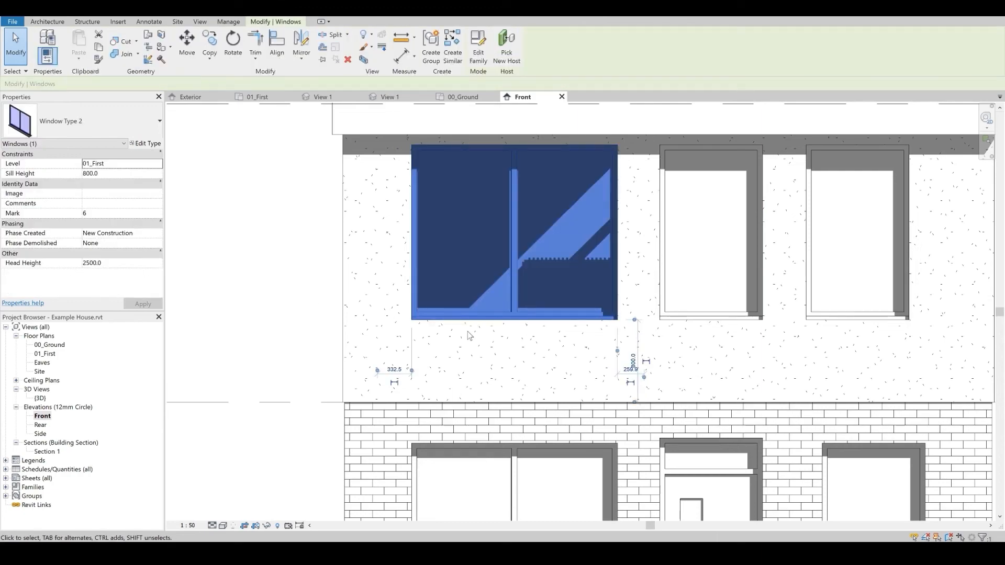
{"action": "key", "text": "Escape"}
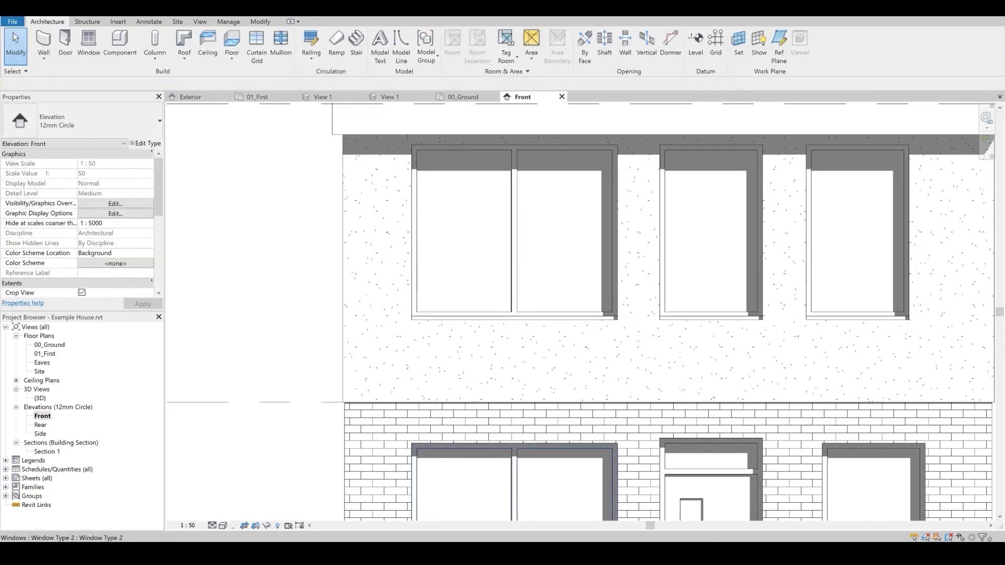
{"action": "left_click", "coordinate": [669, 529]}
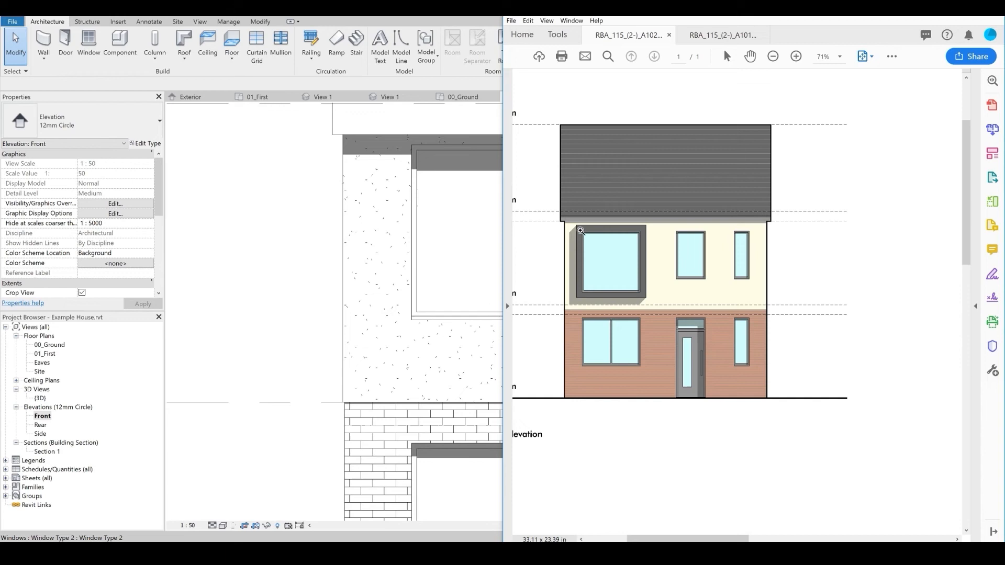
{"action": "left_click", "coordinate": [378, 20]}
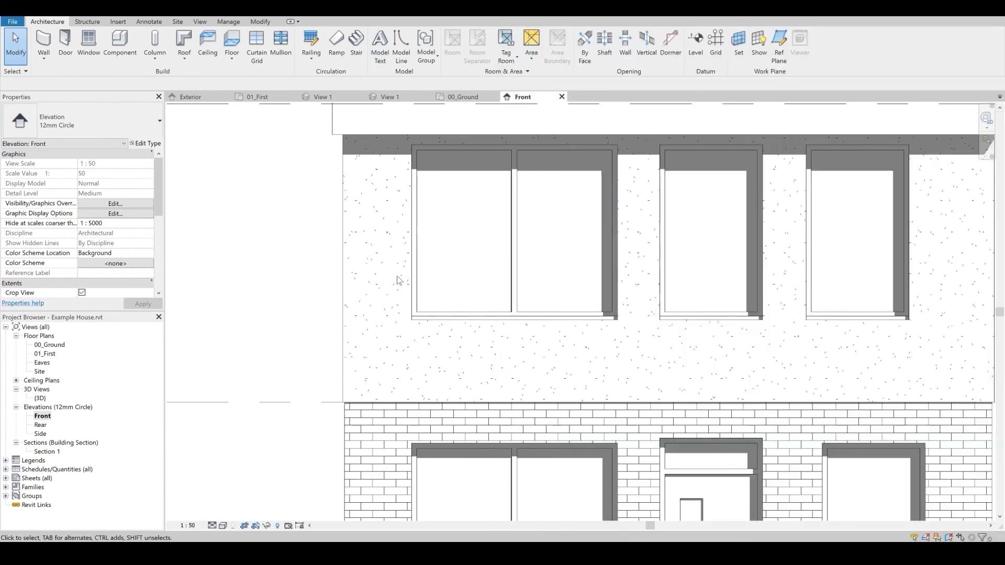
- Set the sill height of the first-floor double window on the front elevation to 400
{"action": "left_click", "coordinate": [410, 291]}
{"action": "middle_click_drag", "start_coordinate": [404, 292], "coordinate": [377, 302]}
{"action": "left_click", "coordinate": [84, 174]}
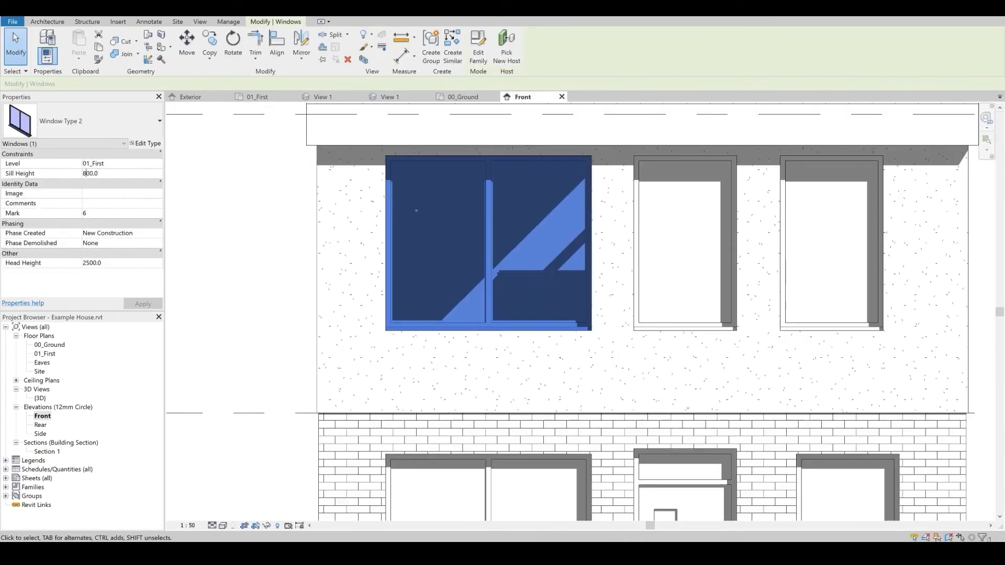
{"action": "type", "text": "400"}
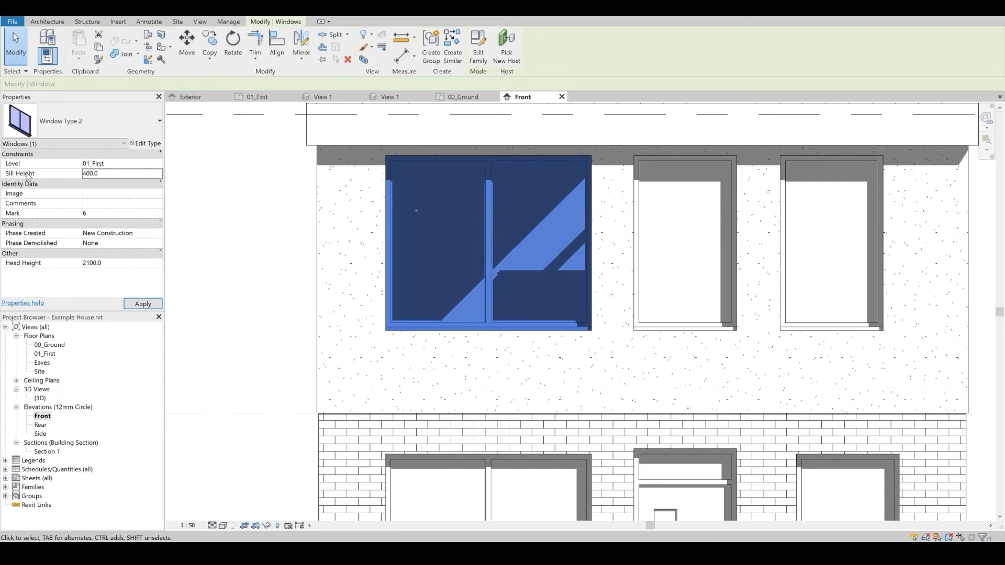
{"action": "key", "text": "Escape"}
{"action": "middle_click_drag", "start_coordinate": [339, 303], "coordinate": [306, 294]}
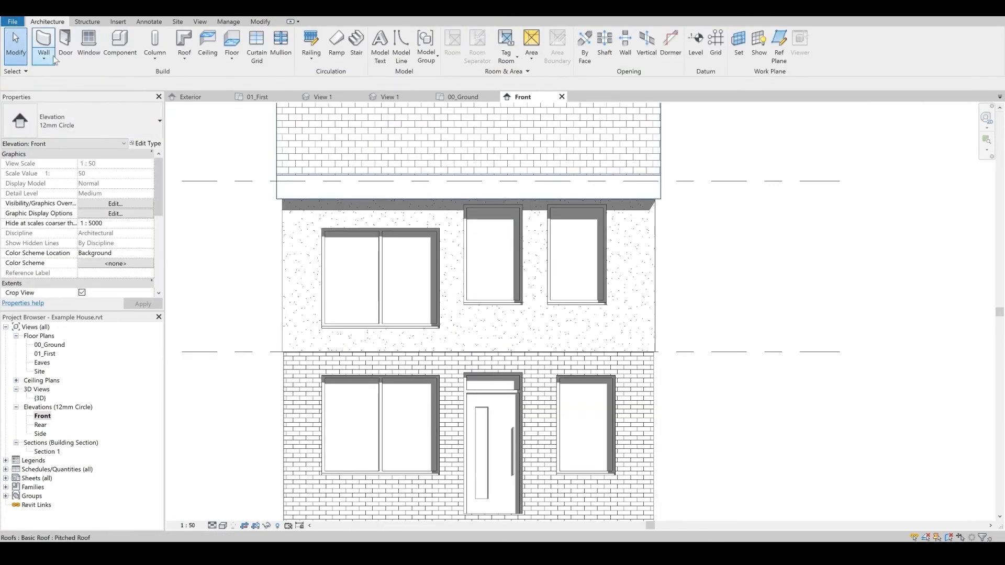
- Start an in-place wall for the window surround and give it a name
{"action": "left_click", "coordinate": [53, 59]}
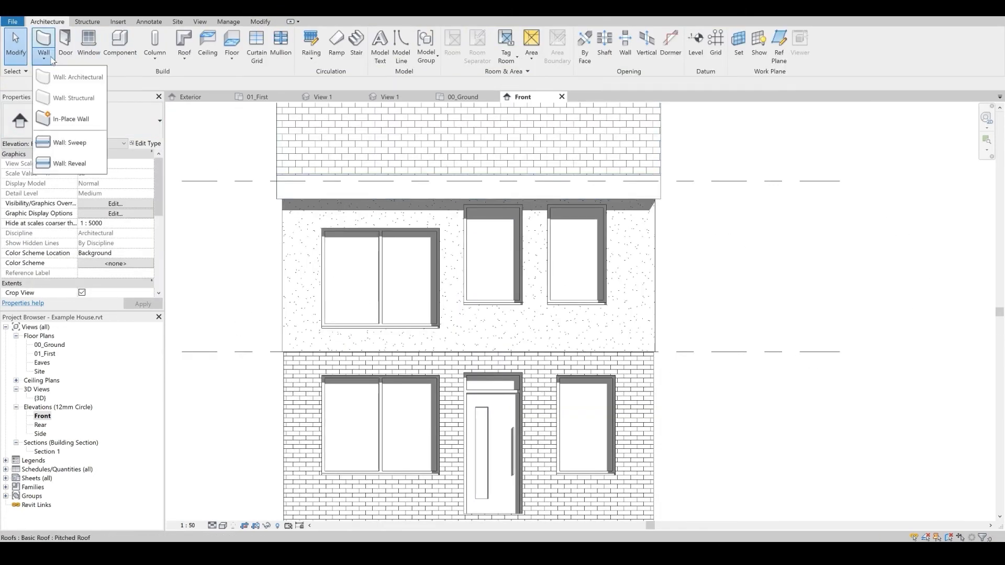
{"action": "left_click", "coordinate": [62, 119]}
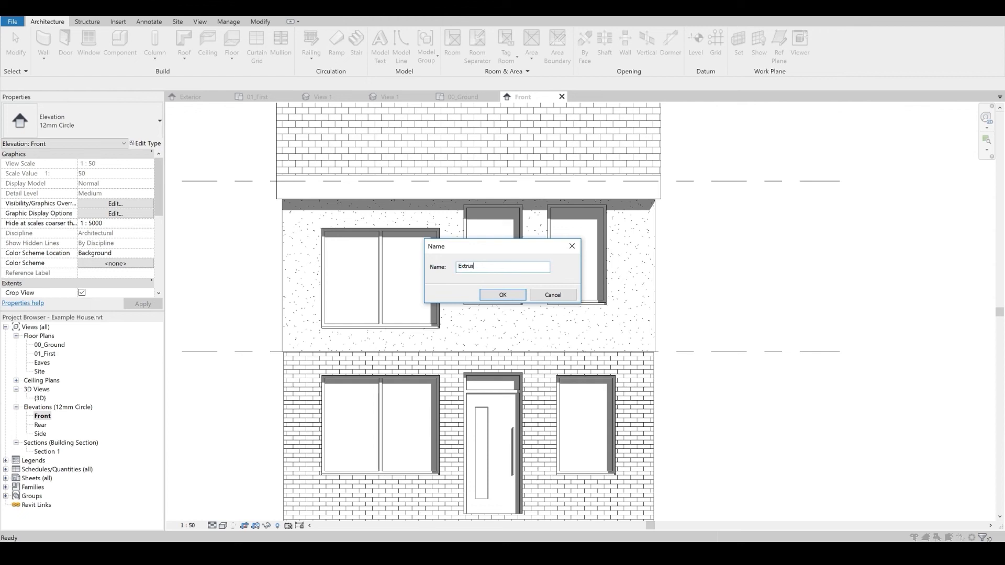
{"action": "key", "text": "Return"}
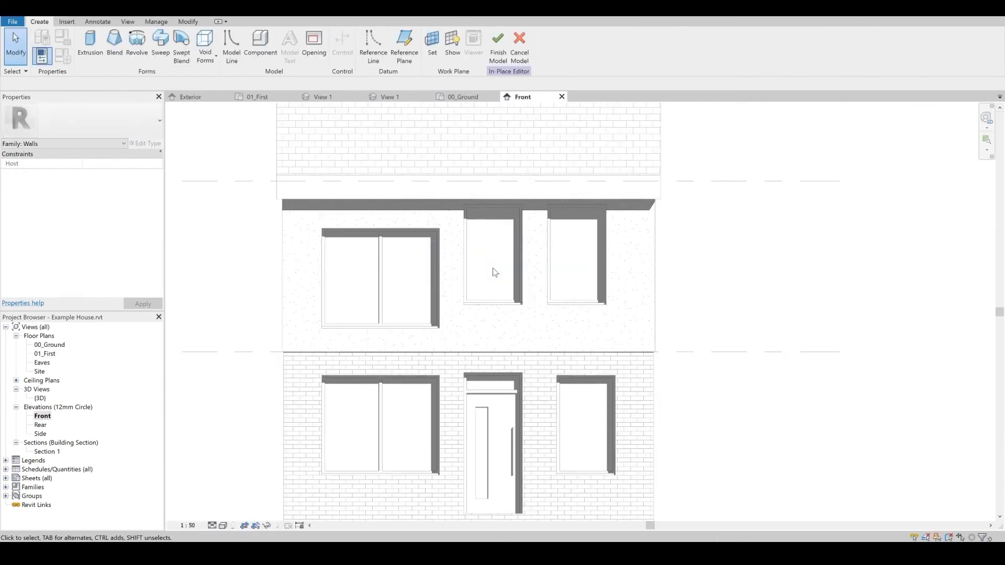
- Start an extrusion for the window surround, using the face of the first-floor external wall as its work plane
{"action": "left_click", "coordinate": [102, 57]}
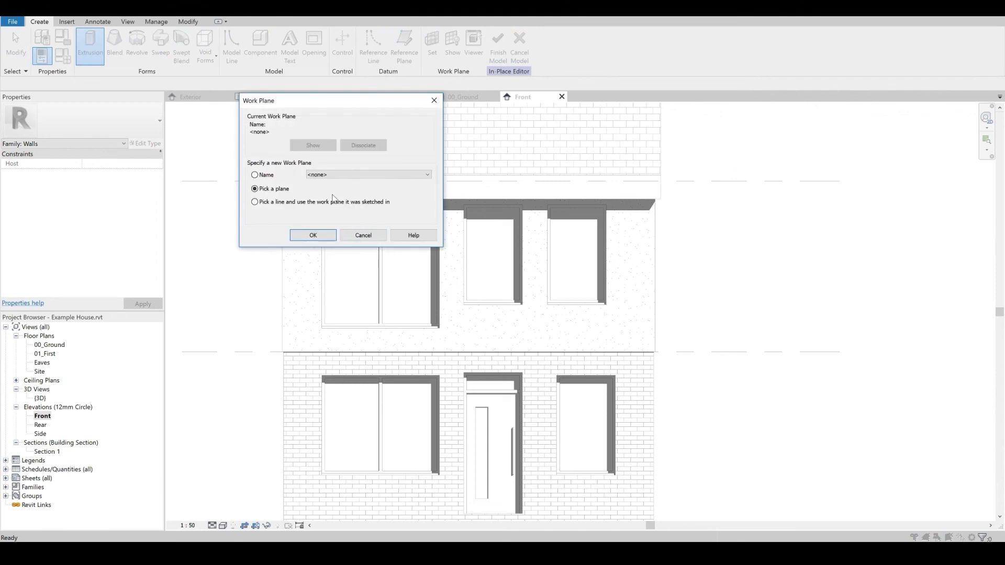
{"action": "left_click", "coordinate": [301, 236]}
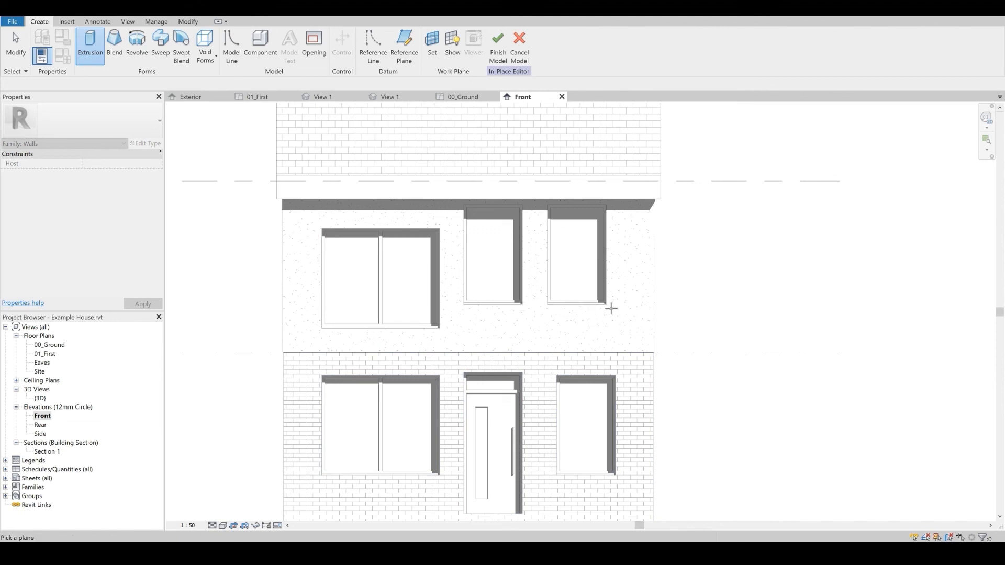
{"action": "left_click", "coordinate": [611, 273]}
{"action": "scroll", "coordinate": [344, 296], "scroll_direction": "up", "scroll_amount": 3}
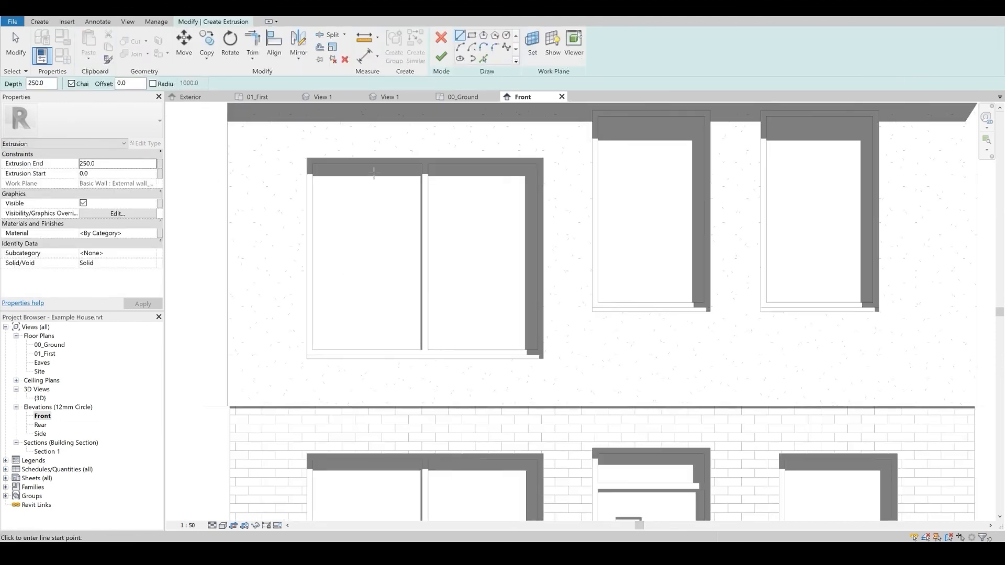
- Trace the four edges of the first-floor double window opening as the inner boundary of the extrusion sketch
{"action": "left_click", "coordinate": [483, 58]}
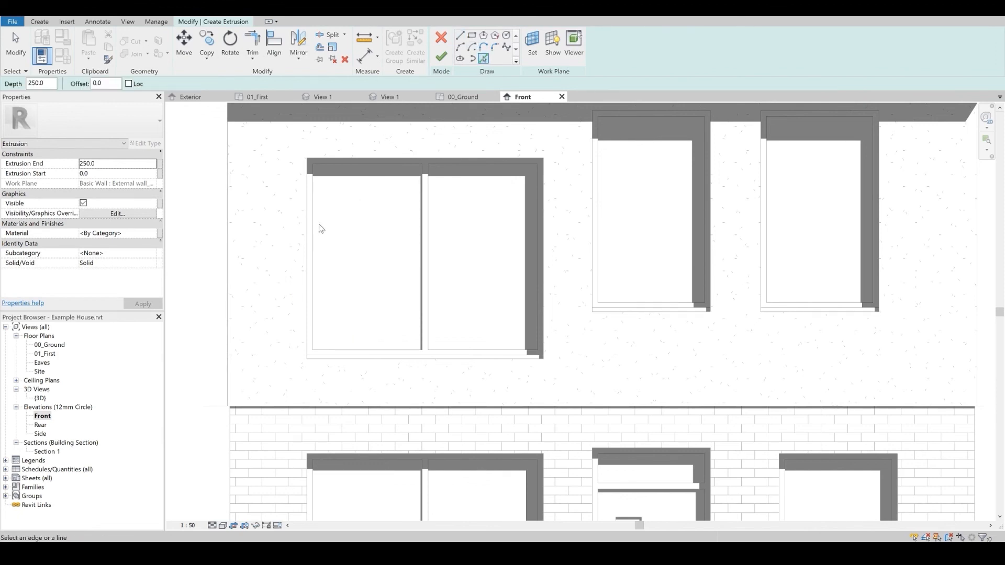
{"action": "scroll", "coordinate": [309, 220], "scroll_direction": "up", "scroll_amount": 3}
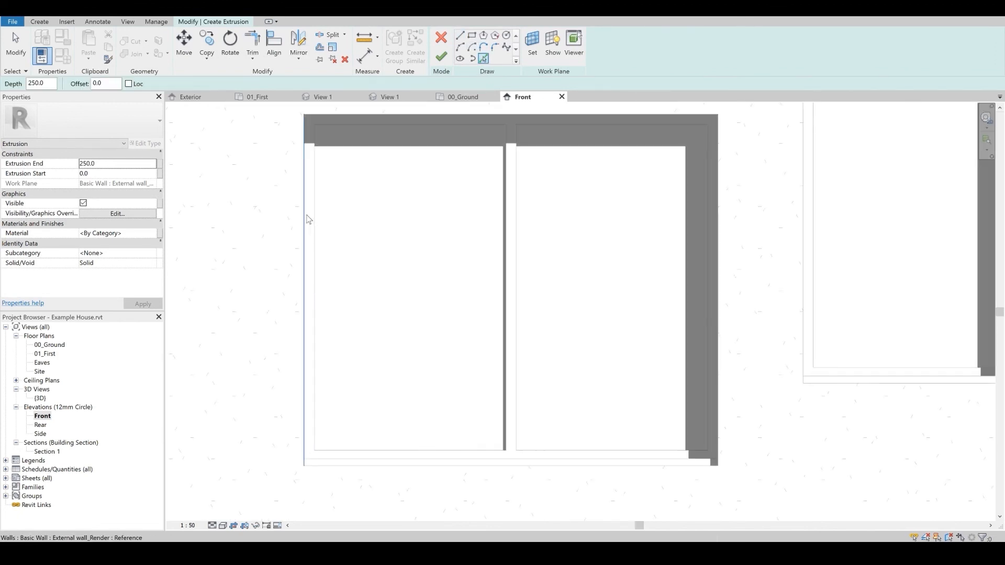
{"action": "left_click", "coordinate": [326, 114]}
{"action": "scroll", "coordinate": [561, 224], "scroll_direction": "down", "scroll_amount": 3}
{"action": "scroll", "coordinate": [609, 224], "scroll_direction": "up", "scroll_amount": 2}
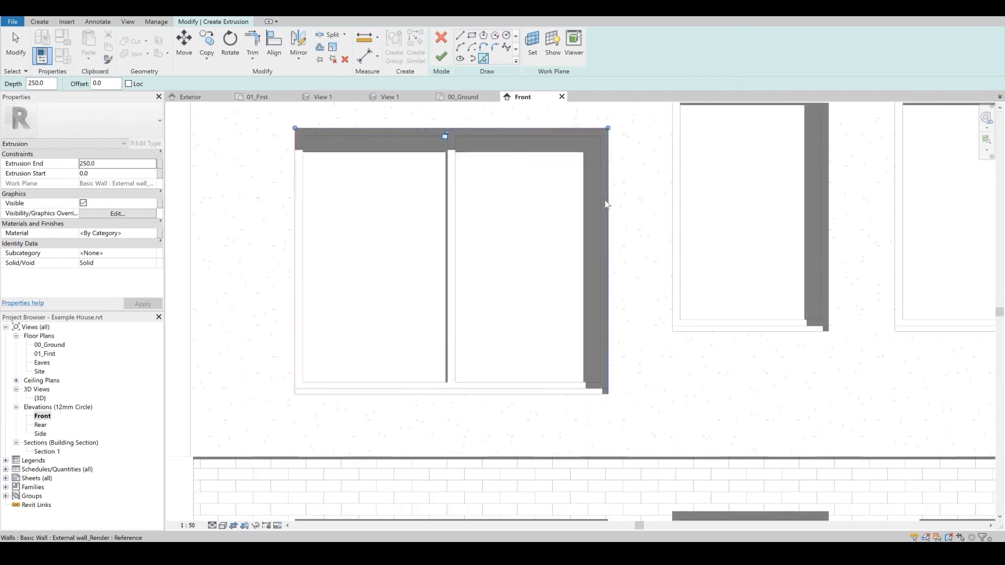
{"action": "scroll", "coordinate": [374, 419], "scroll_direction": "down", "scroll_amount": 3}
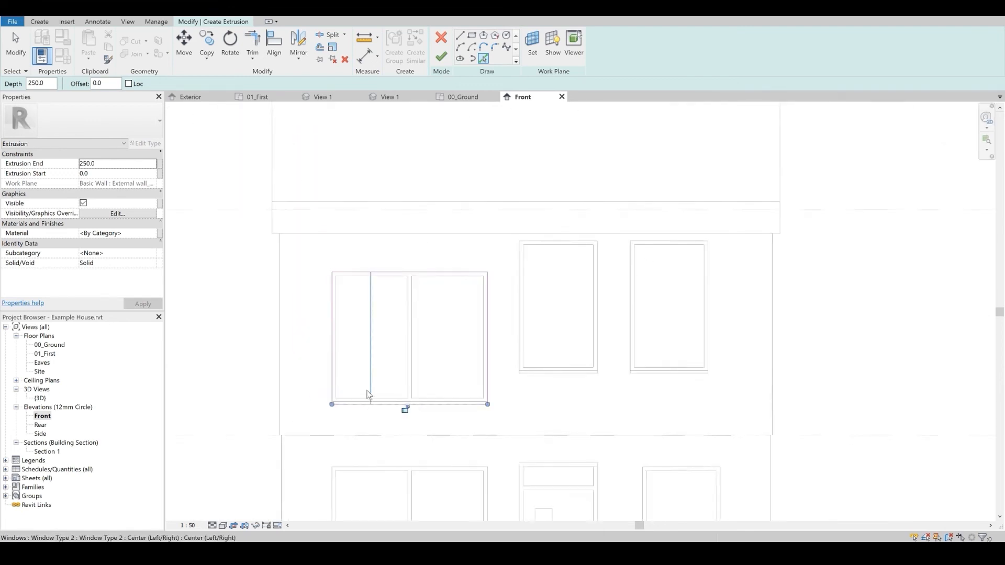
{"action": "scroll", "coordinate": [371, 398], "scroll_direction": "up", "scroll_amount": 1}
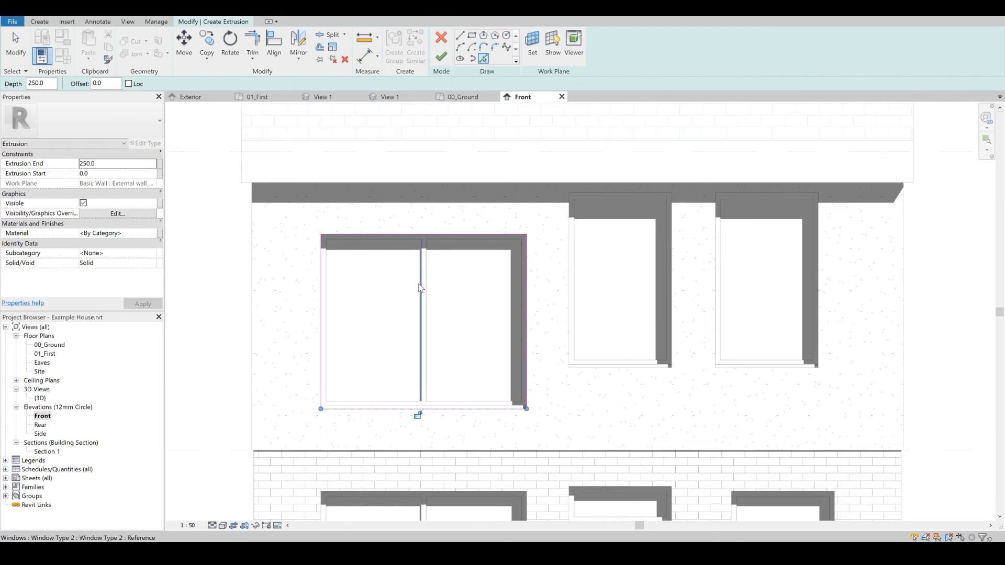
- Add outer sketch lines offset 200 outward from all four edges of the double window opening
{"action": "middle_click_drag", "start_coordinate": [421, 290], "coordinate": [414, 272]}
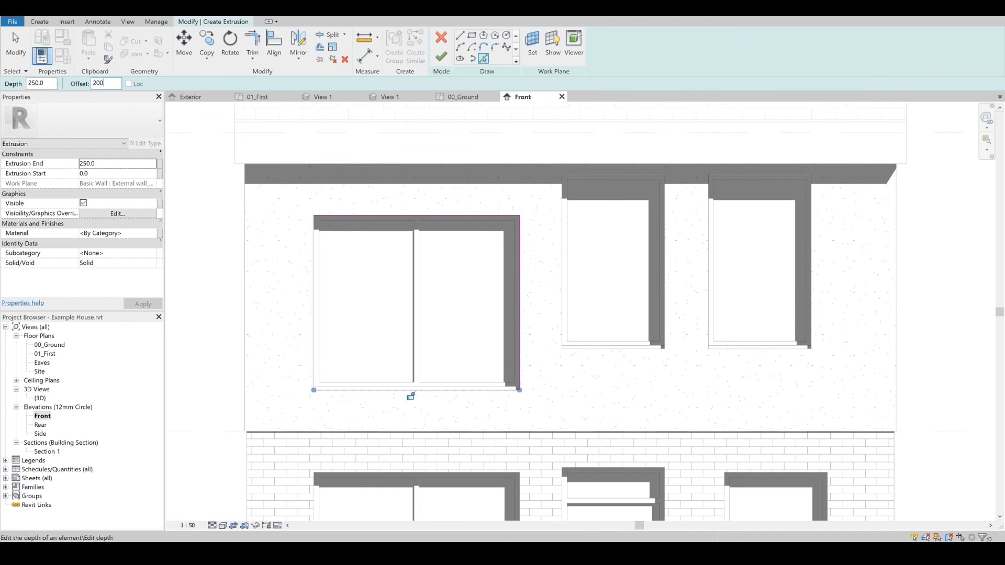
{"action": "left_click", "coordinate": [333, 212]}
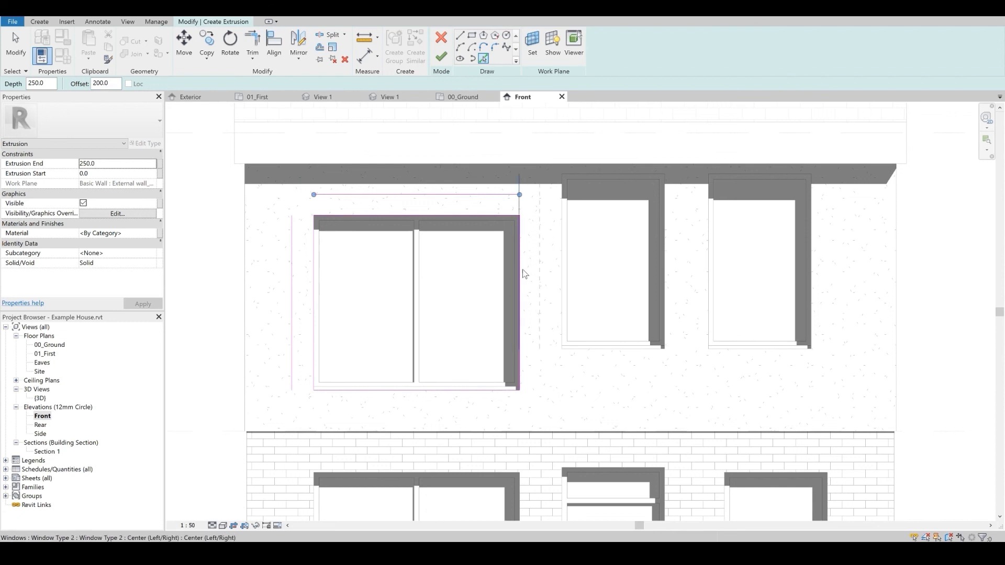
{"action": "left_click", "coordinate": [474, 396]}
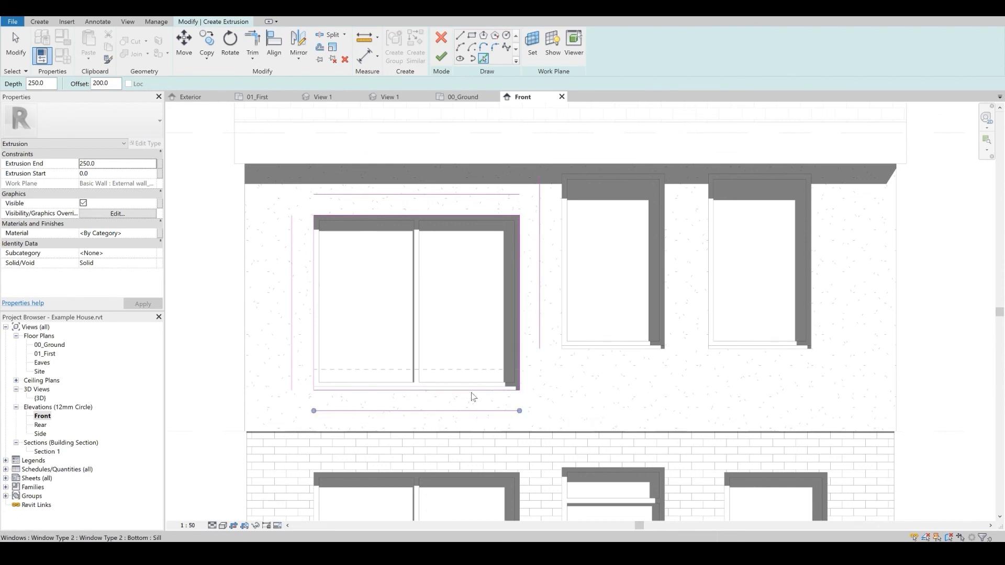
- Trim and extend the four offset lines to each other so they form a closed outer rectangle around the window
{"action": "key", "text": "t"}
{"action": "key", "text": "r"}
{"action": "left_click", "coordinate": [327, 411]}
{"action": "left_click", "coordinate": [292, 379]}
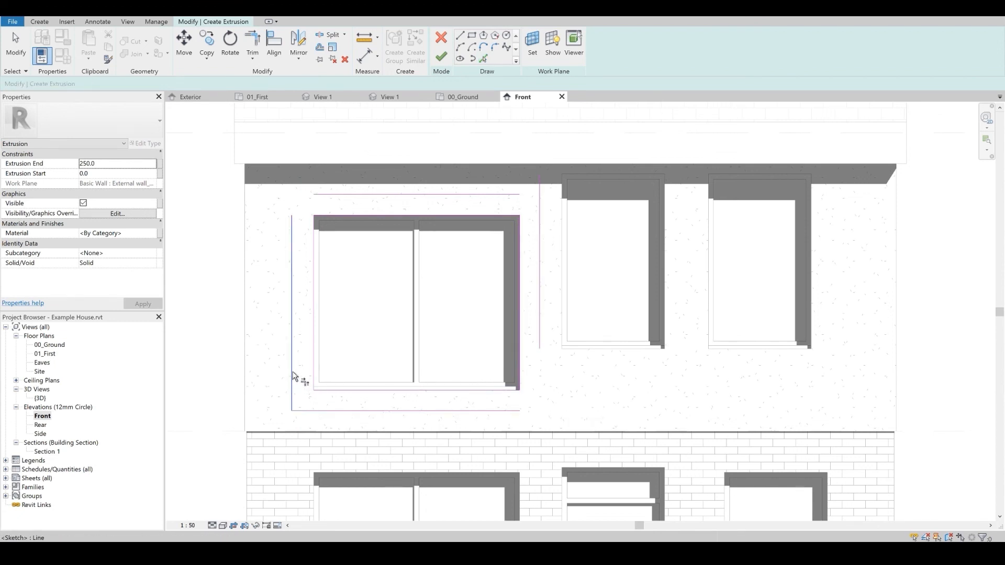
{"action": "left_click", "coordinate": [339, 198]}
{"action": "left_click", "coordinate": [541, 247]}
{"action": "left_click", "coordinate": [476, 412]}
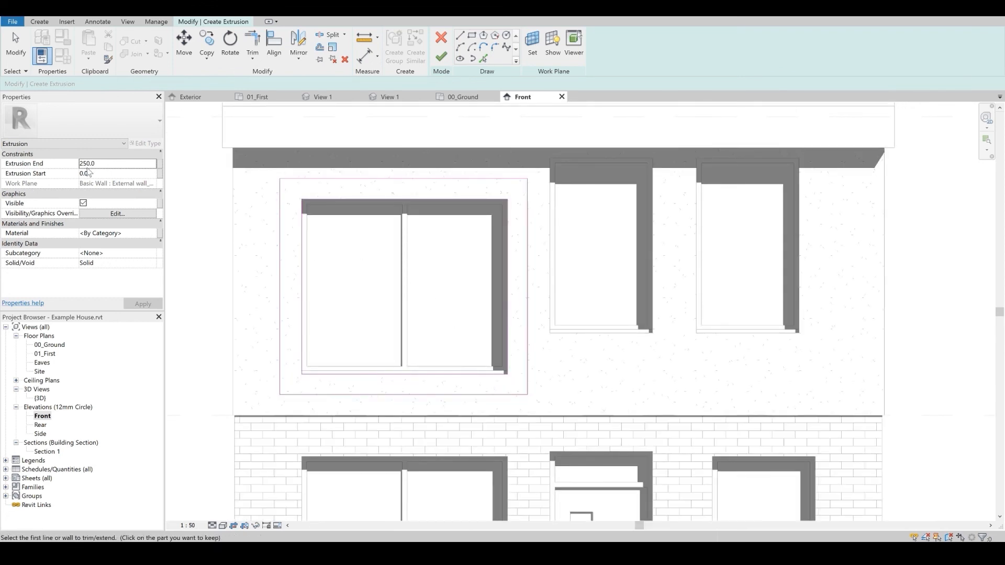
- Finish the surround sketch with an extrusion depth of 250 and complete the in-place model
{"action": "left_click", "coordinate": [440, 56]}
{"action": "scroll", "coordinate": [400, 275], "scroll_direction": "down", "scroll_amount": 3}
{"action": "left_click", "coordinate": [262, 254]}
{"action": "mouse_move", "coordinate": [282, 275]}
{"action": "middle_mouse_down"}
{"action": "mouse_move", "coordinate": [246, 258]}
{"action": "mouse_move", "coordinate": [238, 267]}
{"action": "middle_mouse_up"}
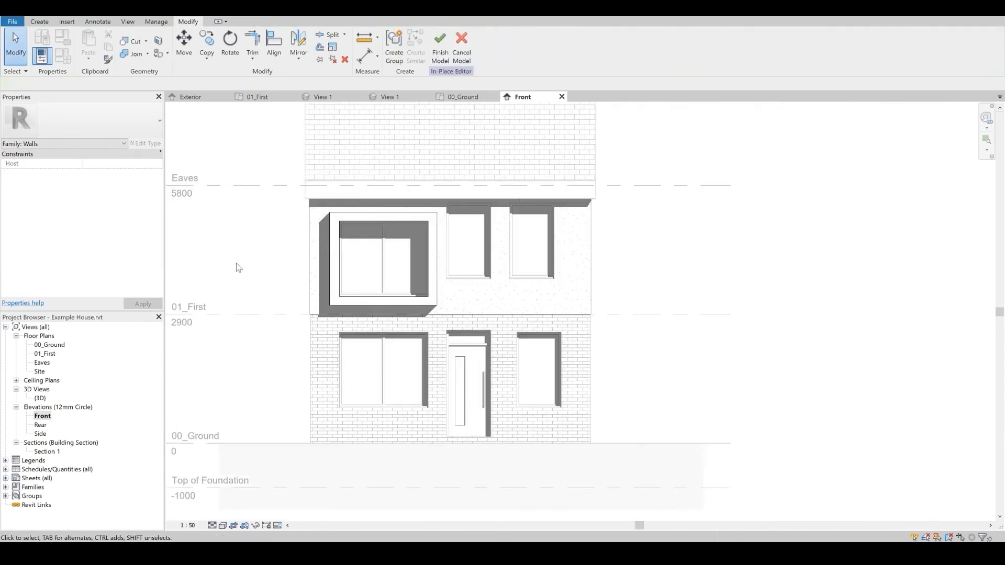
{"action": "scroll", "coordinate": [549, 302], "scroll_direction": "up", "scroll_amount": 2}
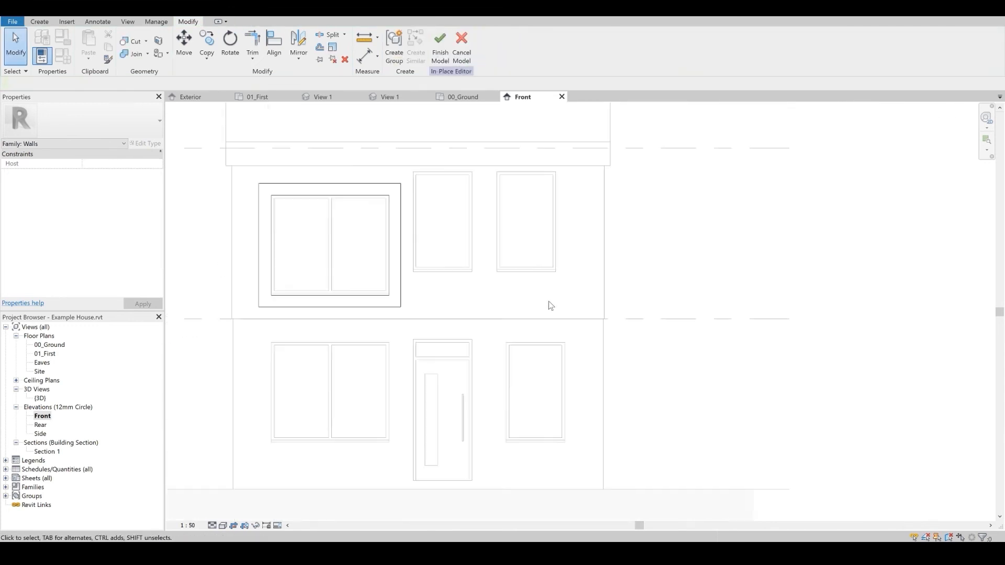
{"action": "left_click", "coordinate": [439, 46]}
- Align the tops of the two single first-floor windows with the top edge of the window surround
{"action": "middle_click_drag", "start_coordinate": [647, 269], "coordinate": [657, 265]}
{"action": "scroll", "coordinate": [402, 198], "scroll_direction": "up", "scroll_amount": 4}
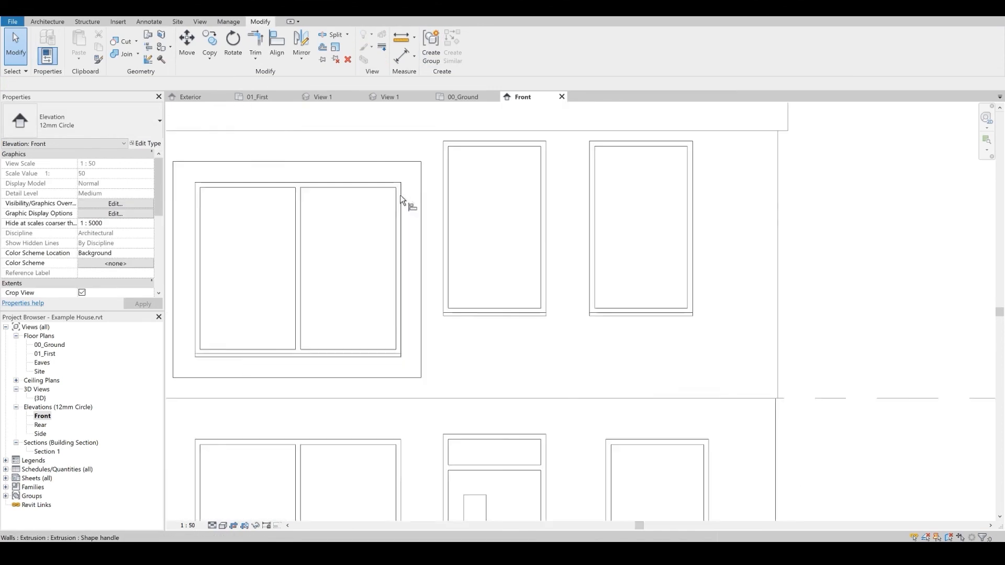
{"action": "key", "text": "l"}
{"action": "left_click", "coordinate": [463, 137]}
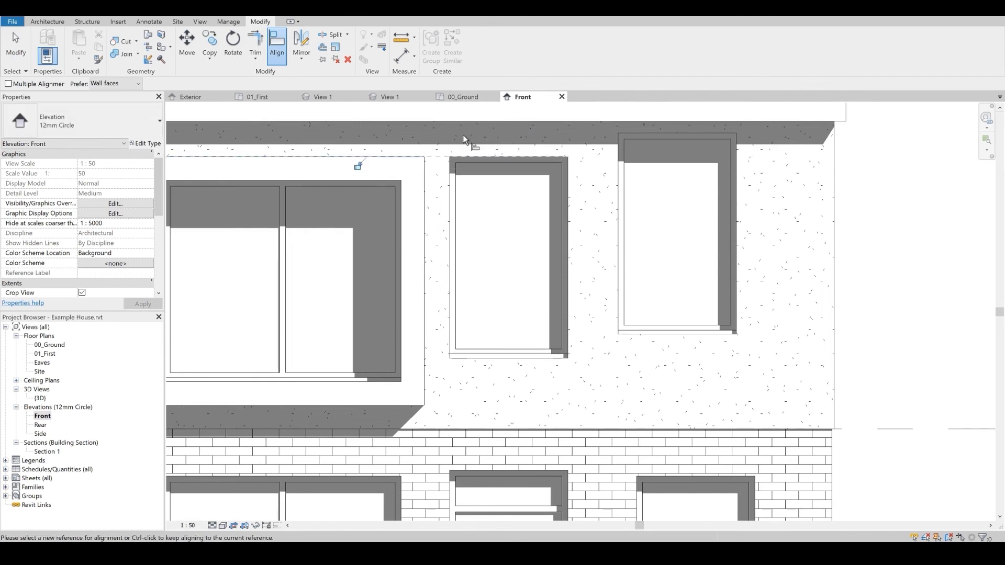
{"action": "left_click", "coordinate": [336, 159]}
{"action": "left_click", "coordinate": [631, 137]}
{"action": "scroll", "coordinate": [467, 231], "scroll_direction": "down", "scroll_amount": 2}
{"action": "key", "text": "Escape"}
{"action": "key", "text": "Escape"}
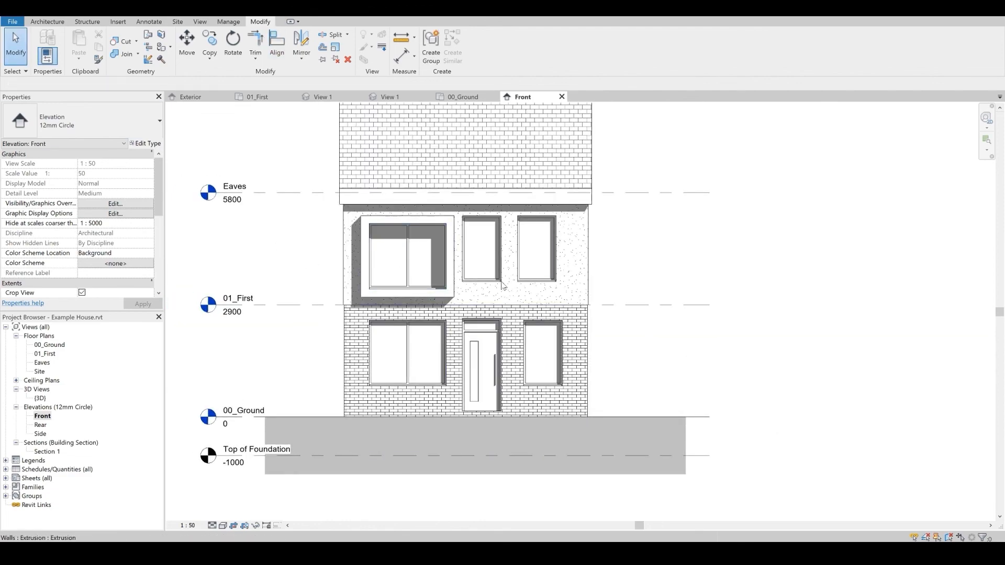
- Switch to the reference PDF and compare its front elevation with the modelled window surround
{"action": "mouse_move", "coordinate": [657, 552]}
{"action": "left_click", "coordinate": [597, 511]}
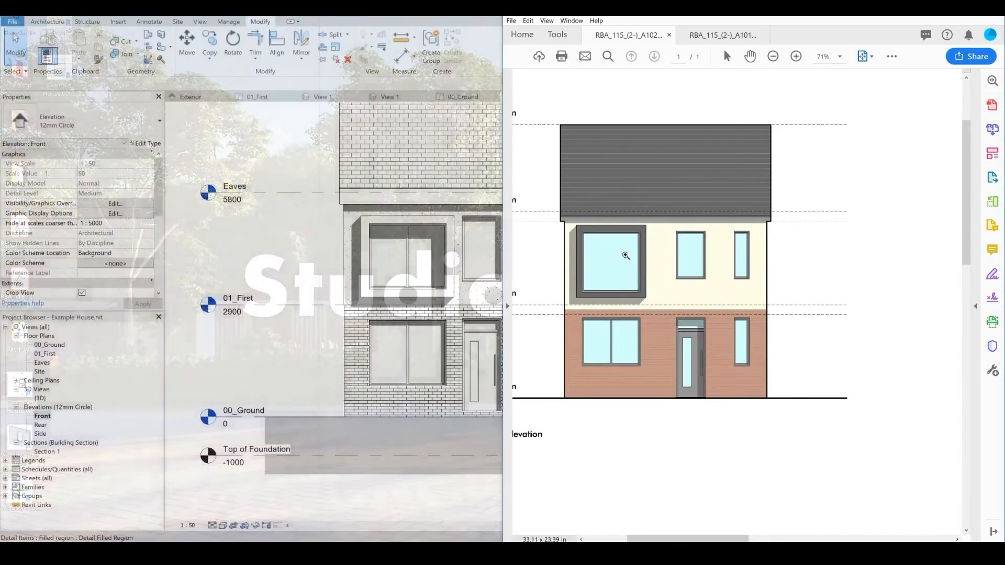
- Return to the Revit model, open the {3D} view and orbit to inspect the house front with its surround
{"action": "left_click", "coordinate": [59, 337]}
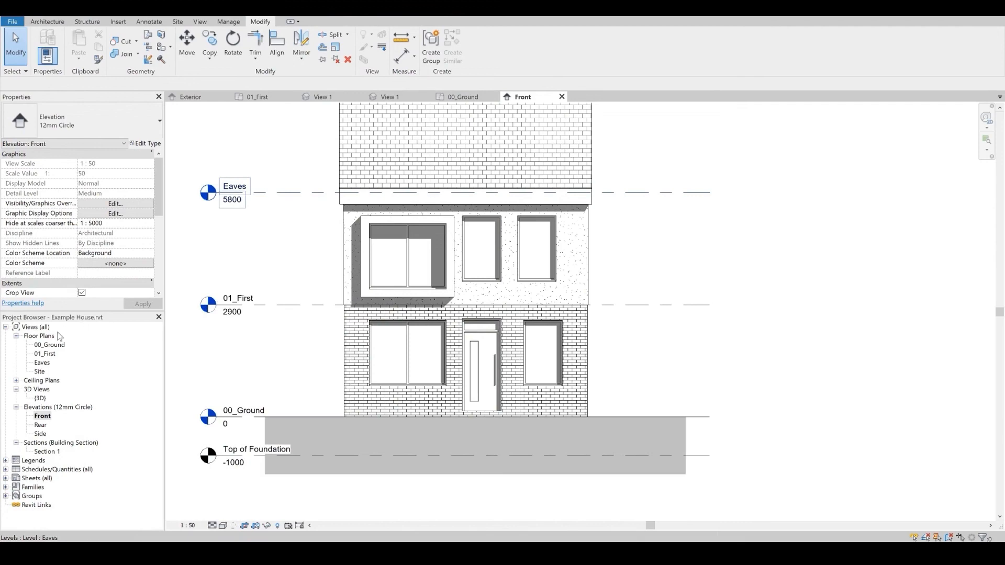
{"action": "double_click", "coordinate": [40, 399]}
{"action": "middle_click_drag", "start_coordinate": [532, 312], "coordinate": [351, 459], "text": "shift"}
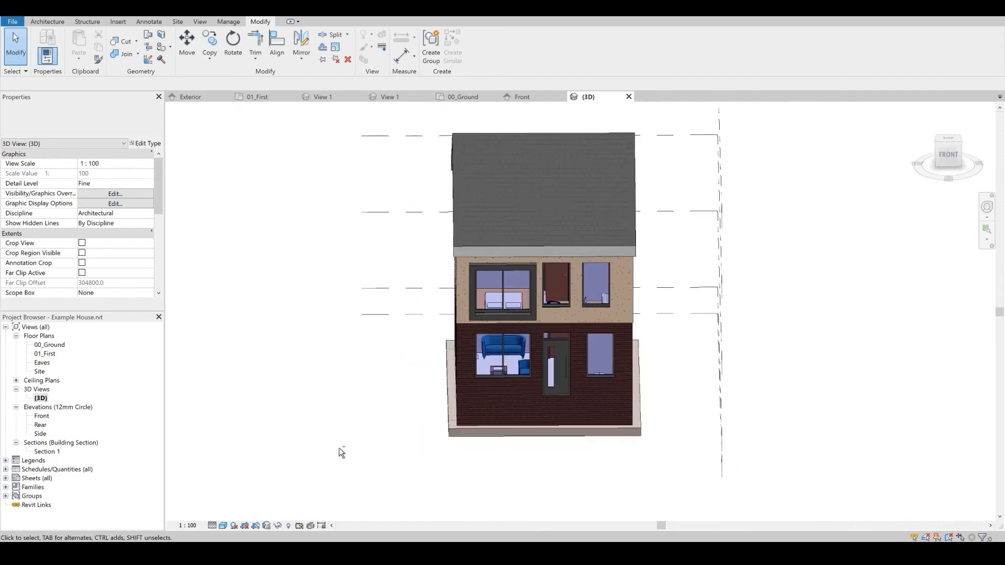
- Review the 00_Ground, 01_First and Eaves floor plans and the Front, Rear and Side elevations
{"action": "double_click", "coordinate": [49, 345]}
{"action": "double_click", "coordinate": [47, 354]}
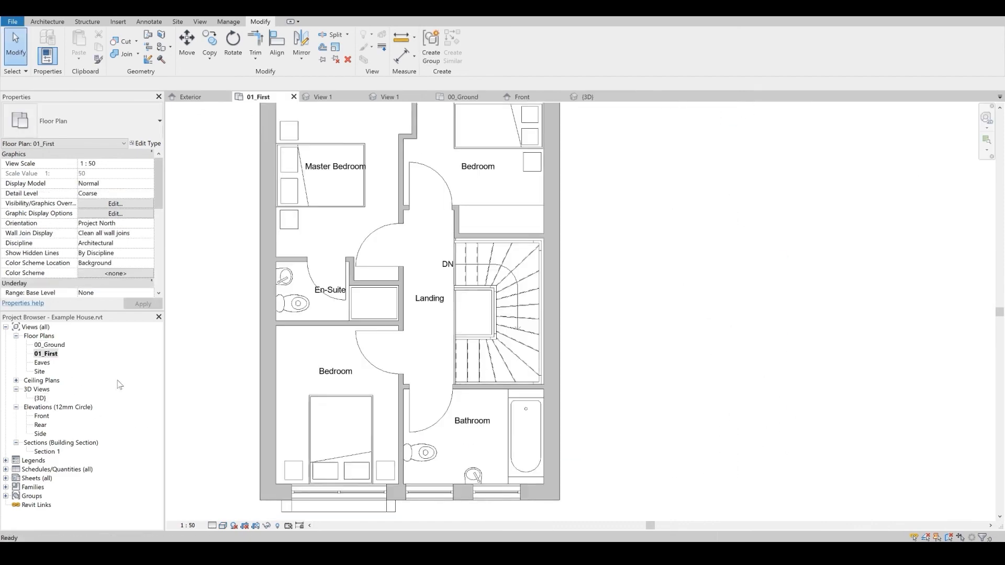
{"action": "double_click", "coordinate": [42, 363]}
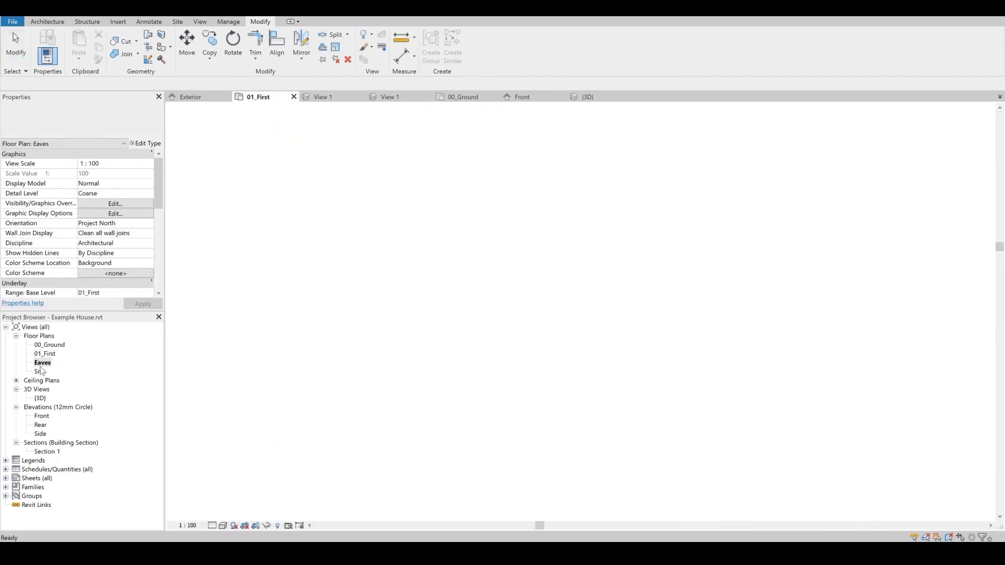
{"action": "double_click", "coordinate": [43, 417]}
{"action": "double_click", "coordinate": [40, 425]}
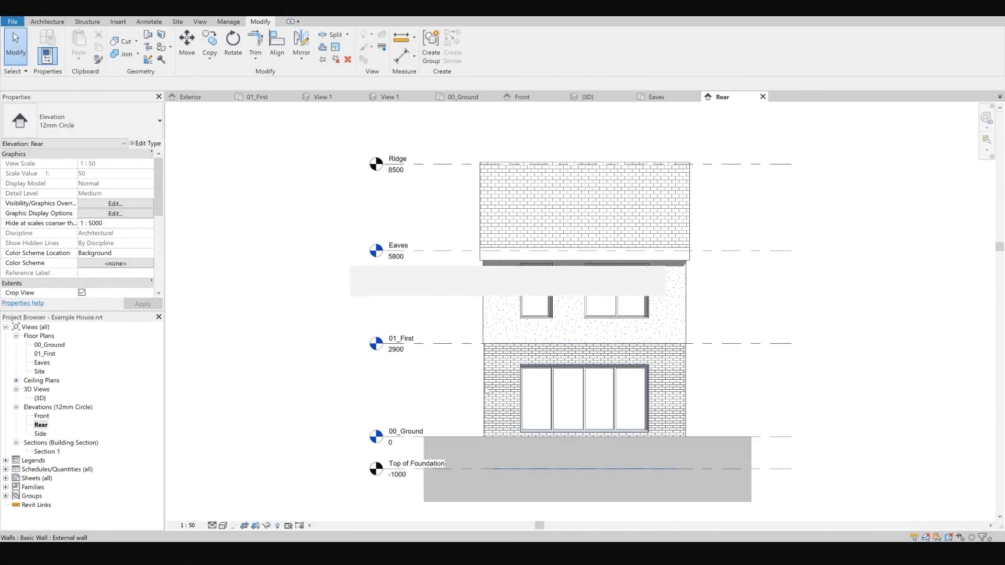
{"action": "left_click", "coordinate": [40, 434]}
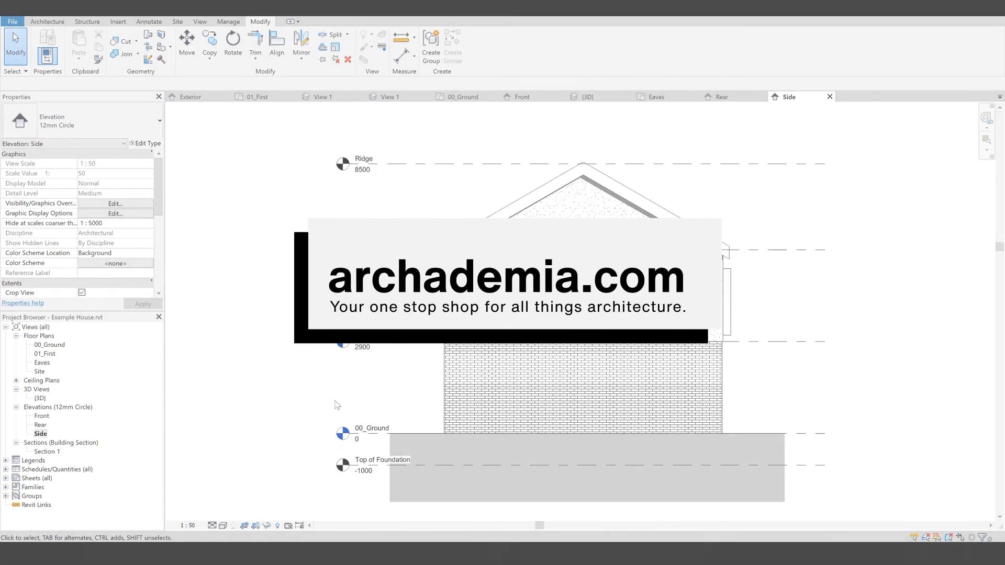